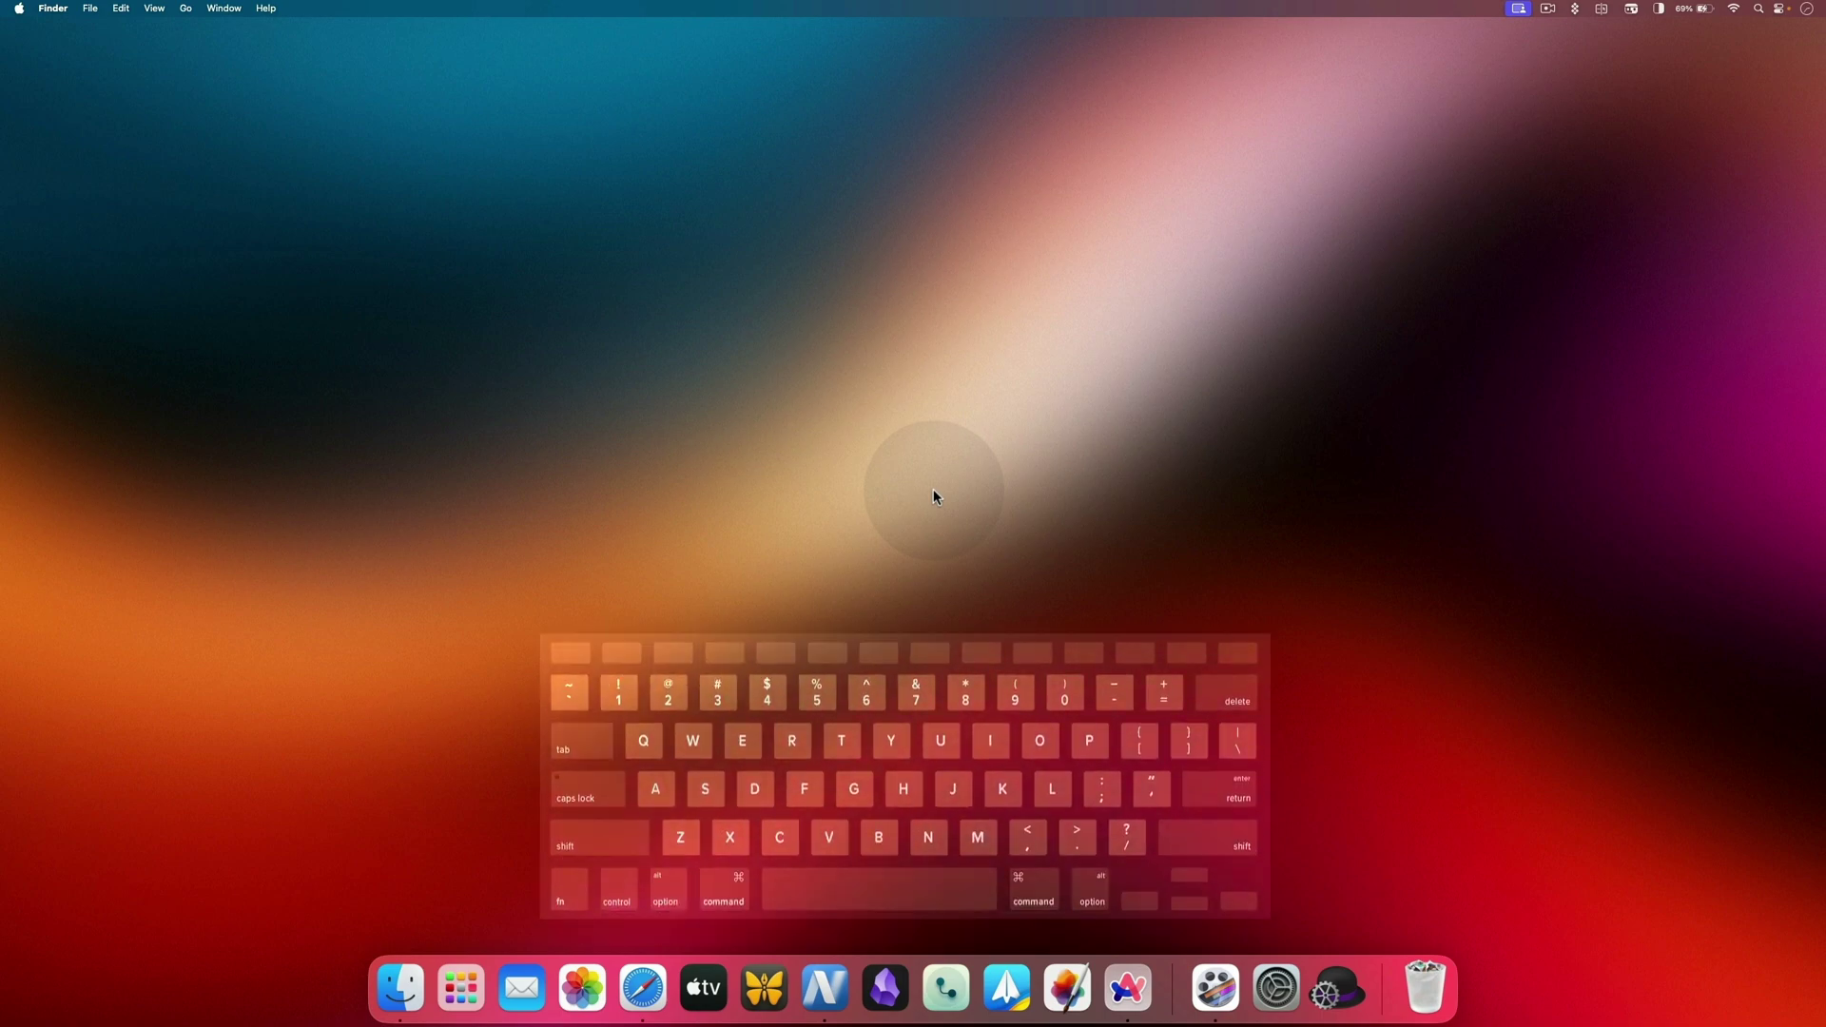
# Step: Launch Notes from Spotlight by typing 'no', then quit it
pyautogui.press('super')
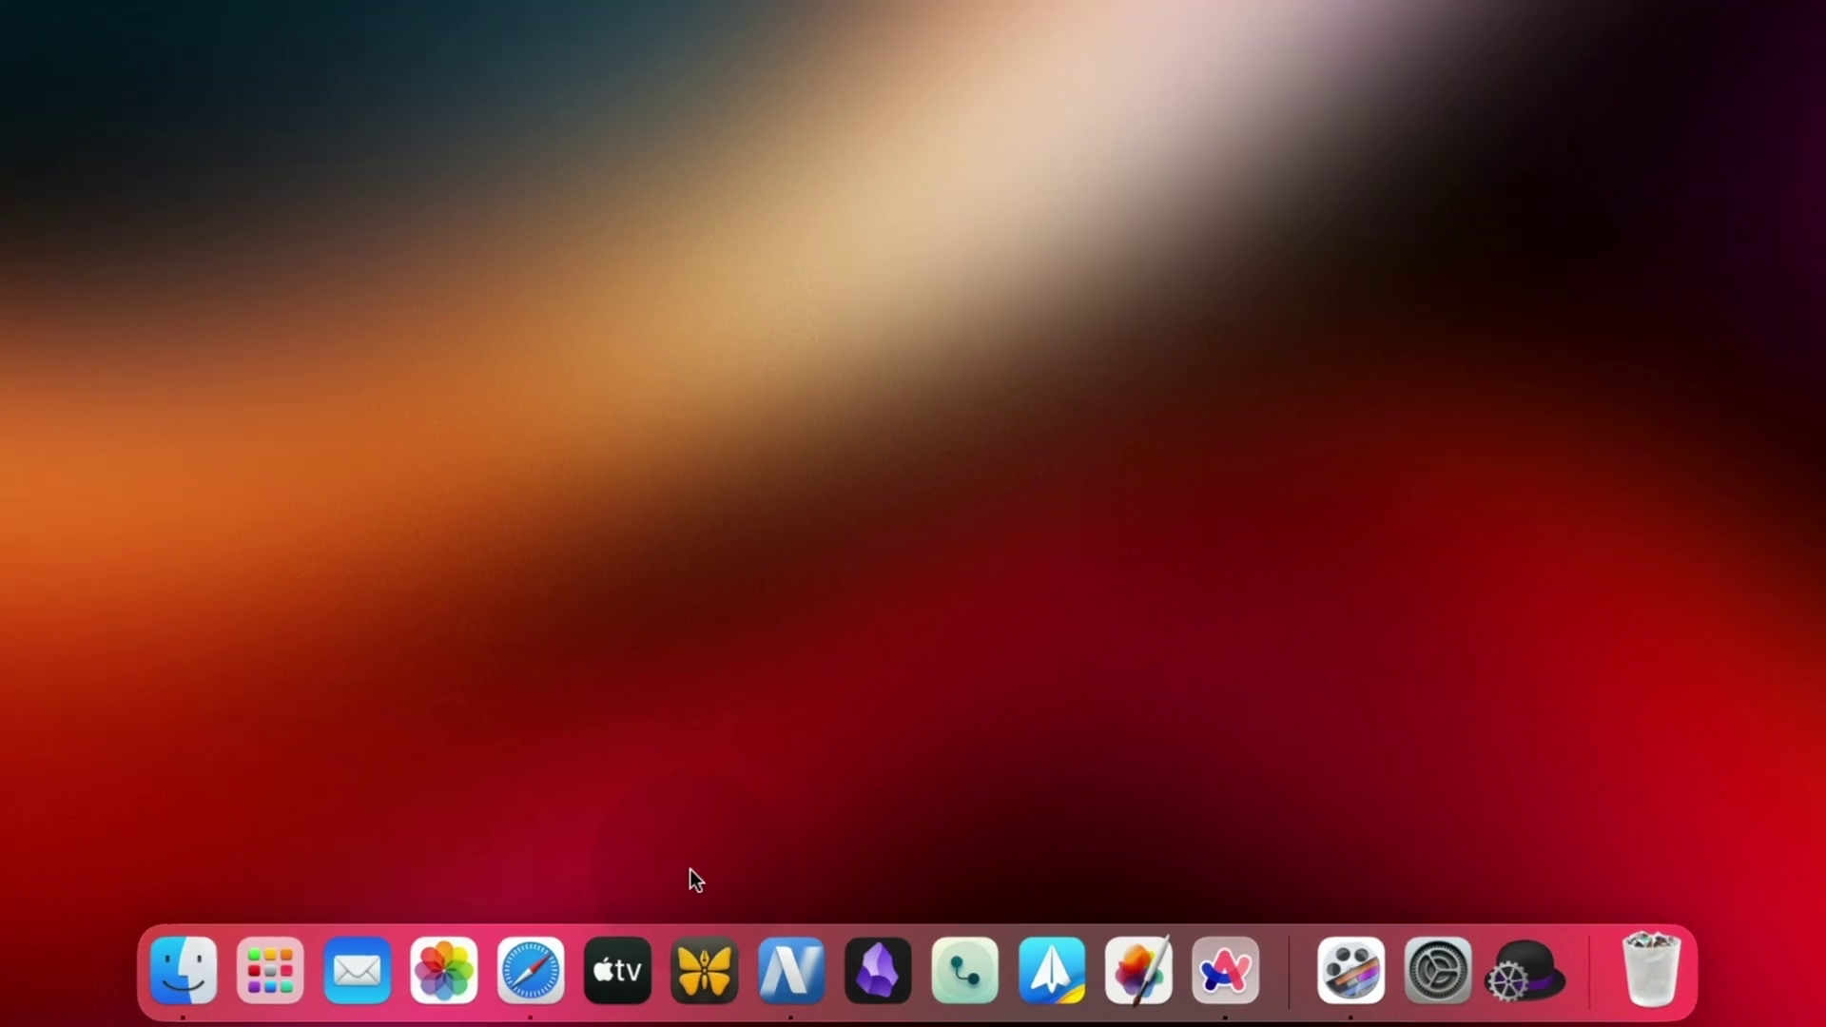
pyautogui.press('super+space')
pyautogui.write('no')
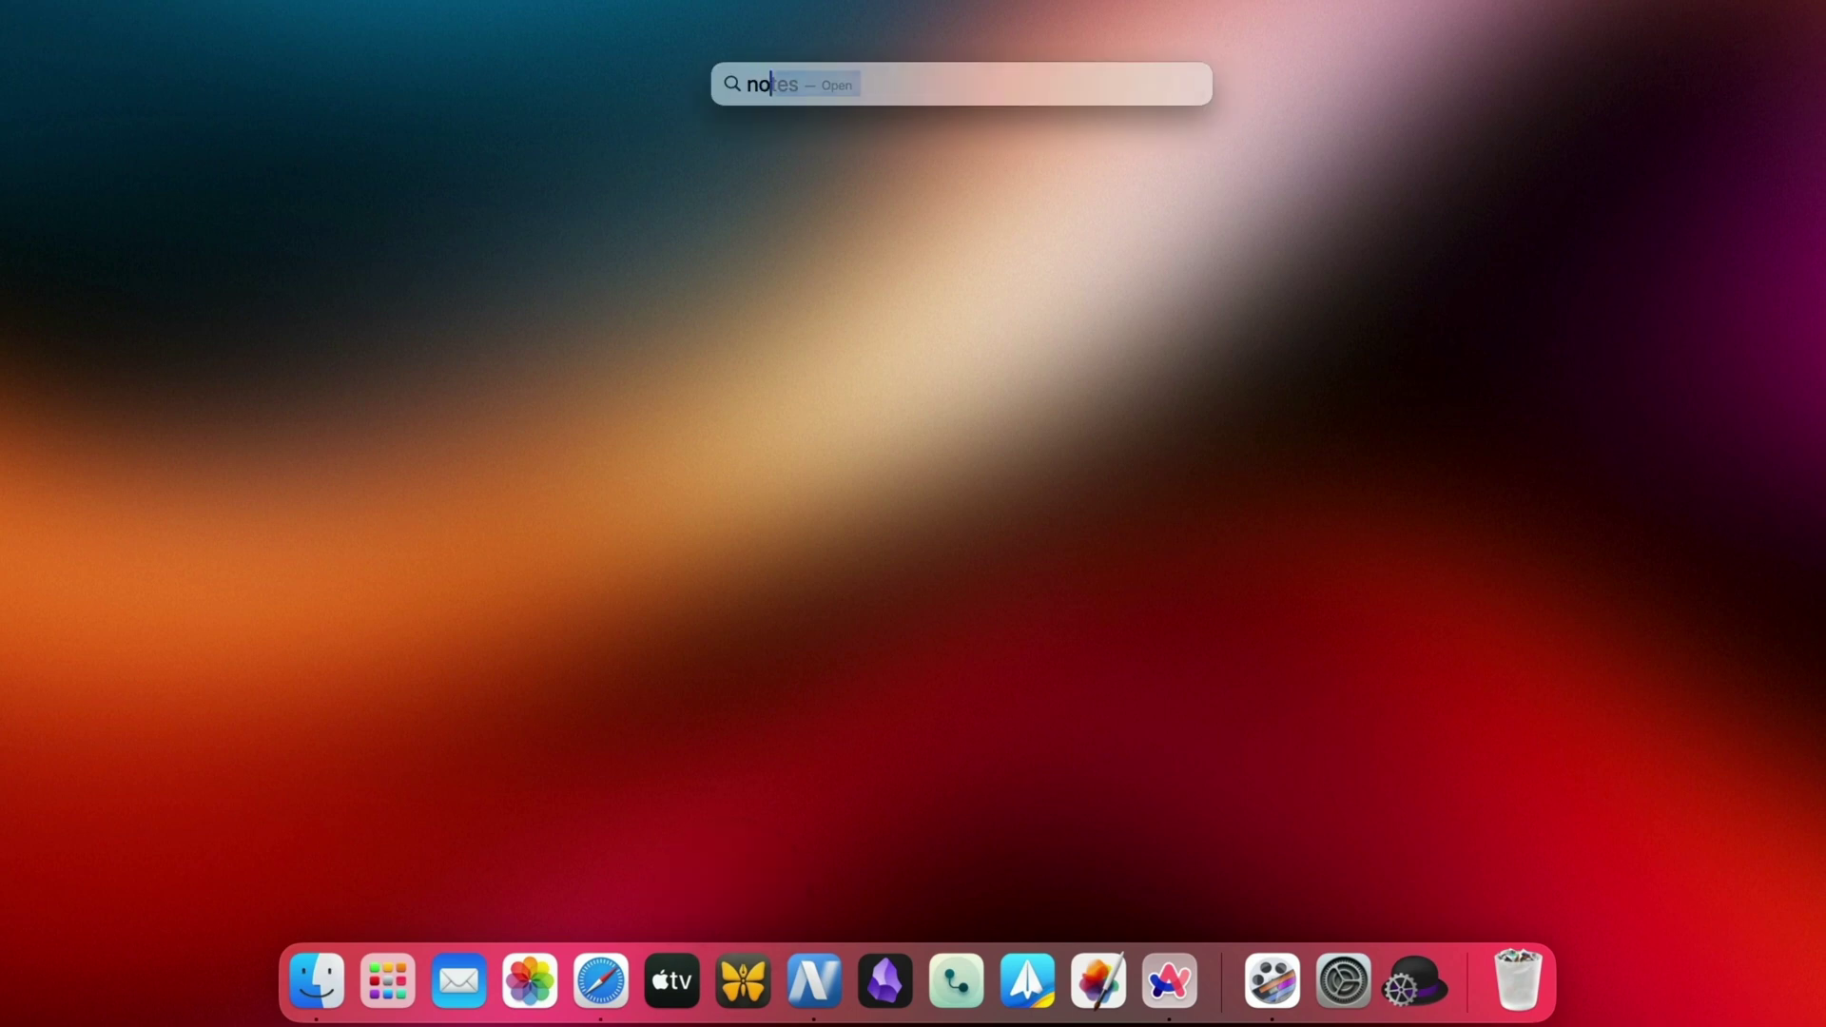
pyautogui.press('Return')
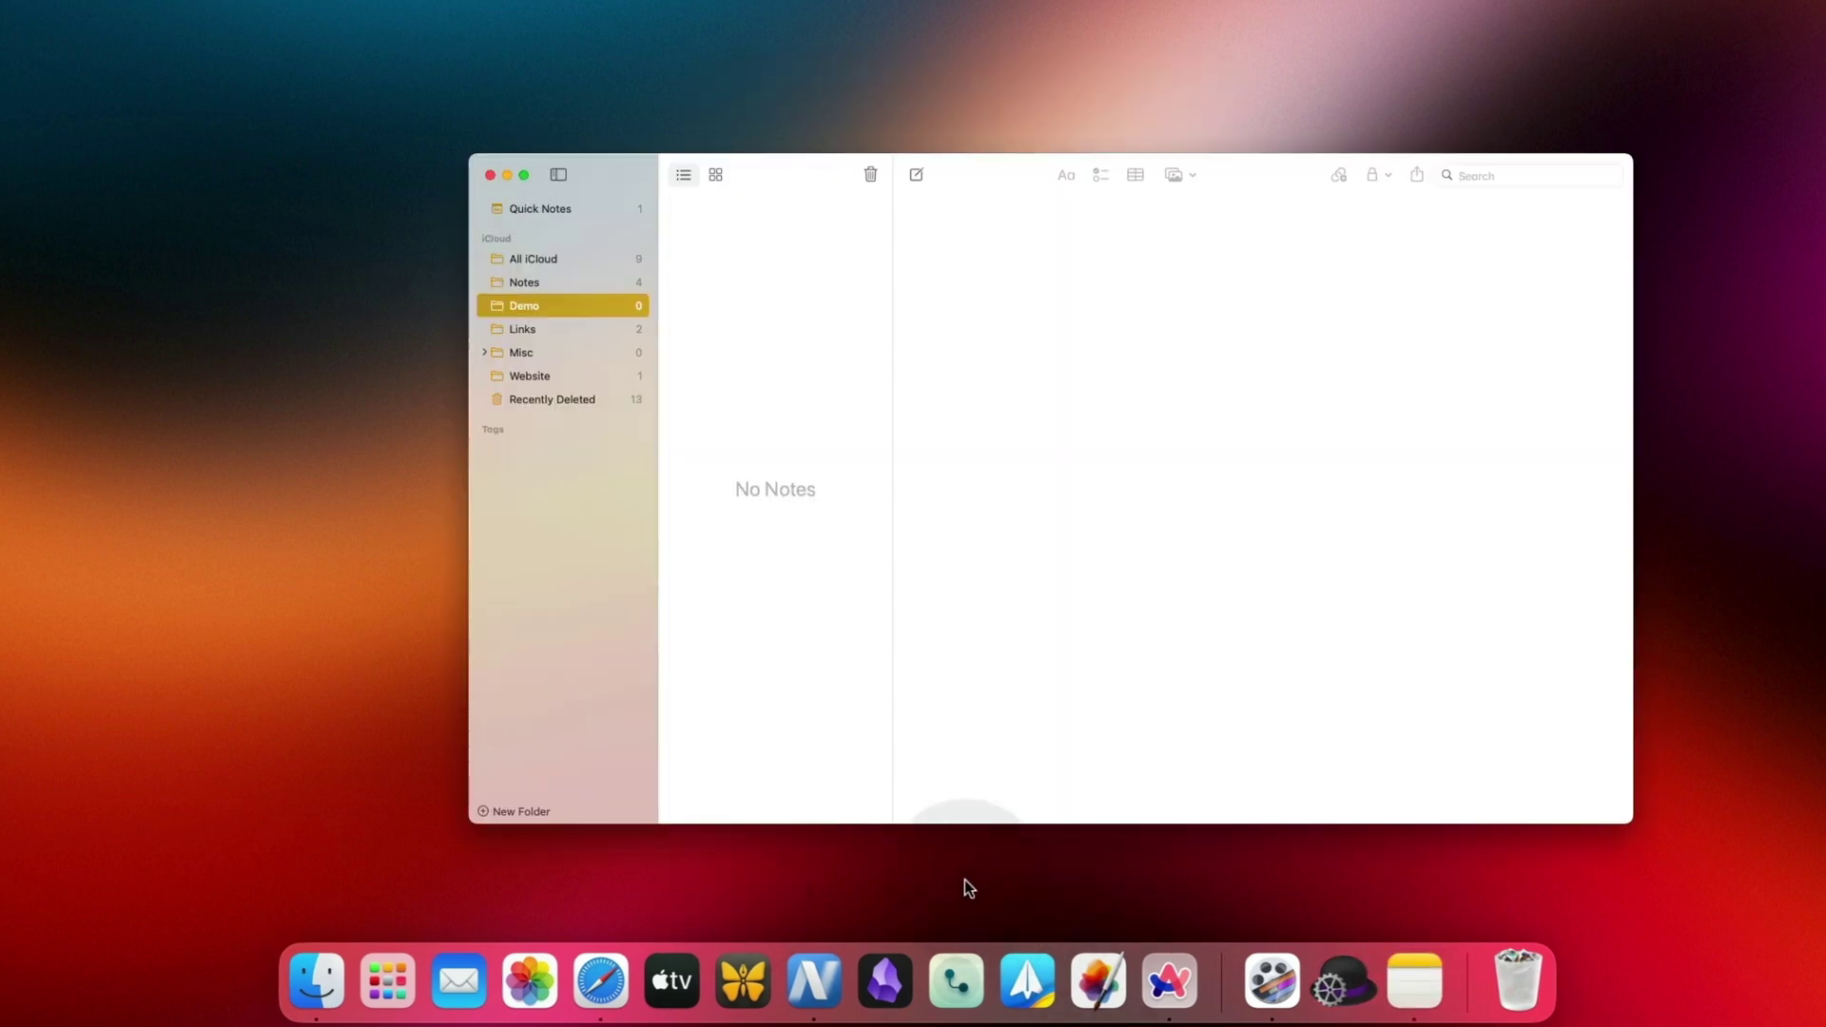
pyautogui.press('super+q')
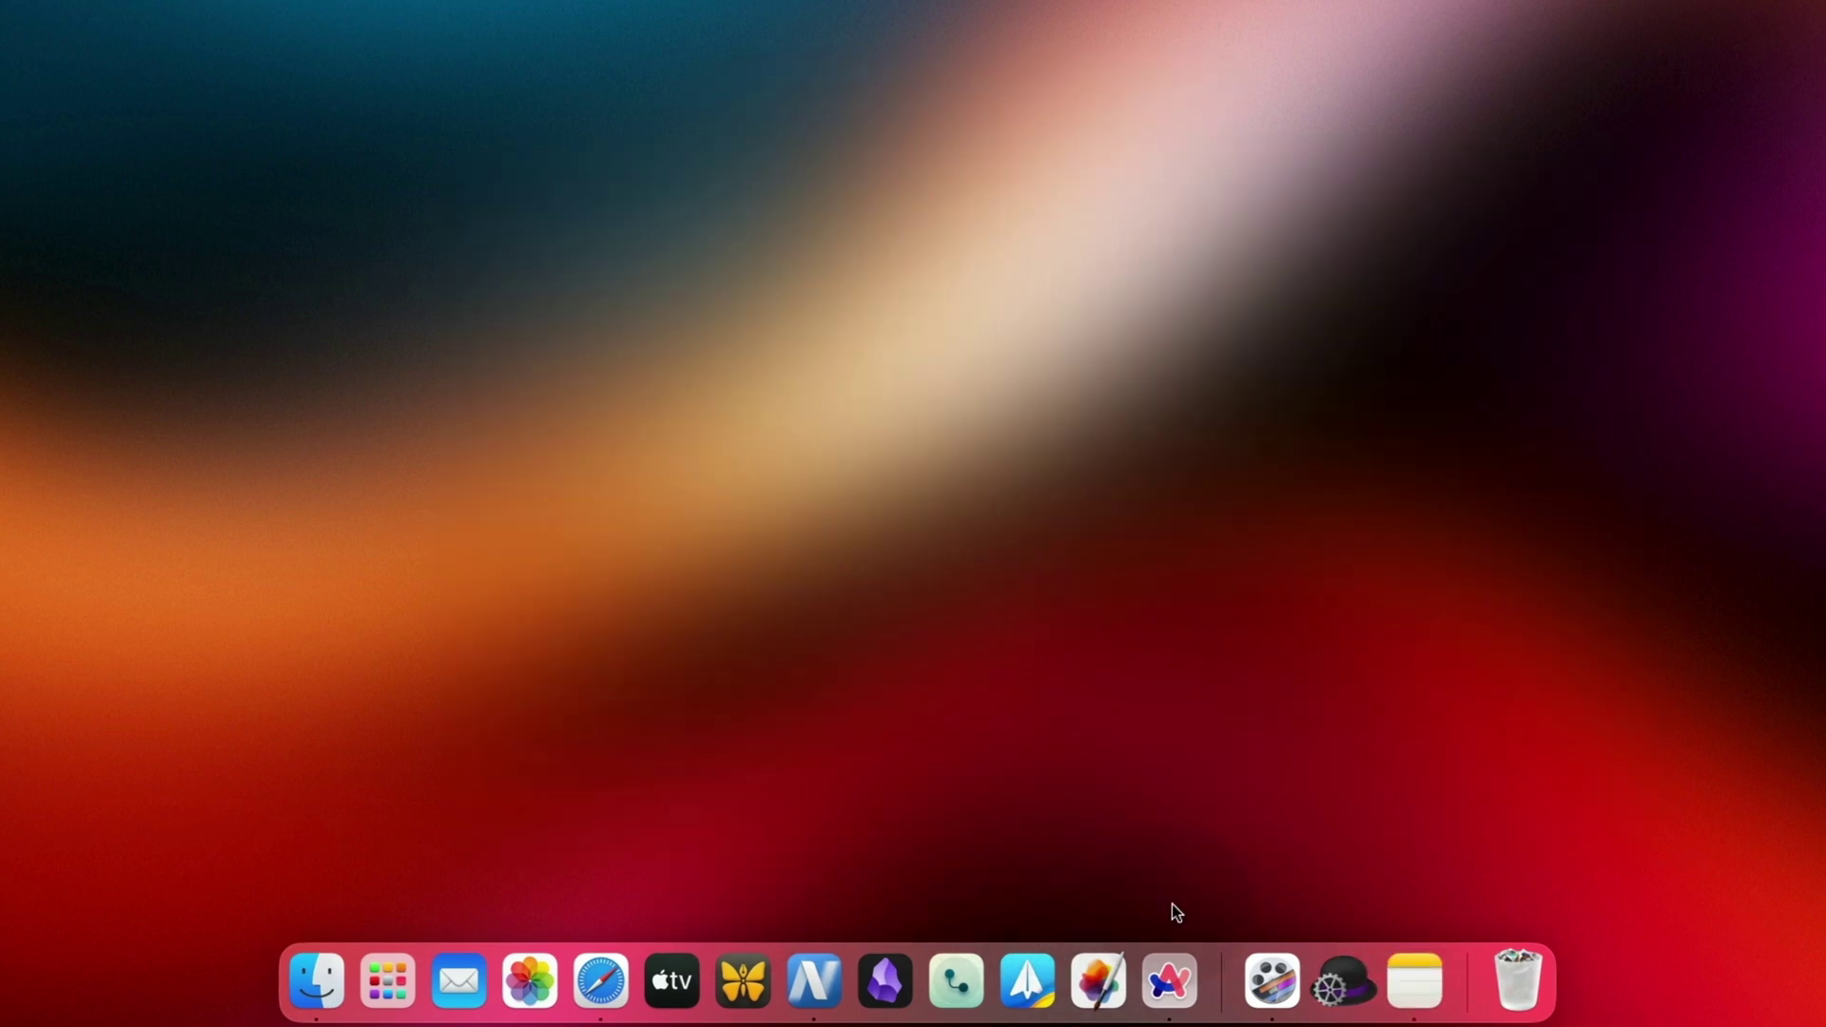
# Step: Pin Notes to the Dock with Options > Keep in Dock
pyautogui.rightClick(1408, 976)
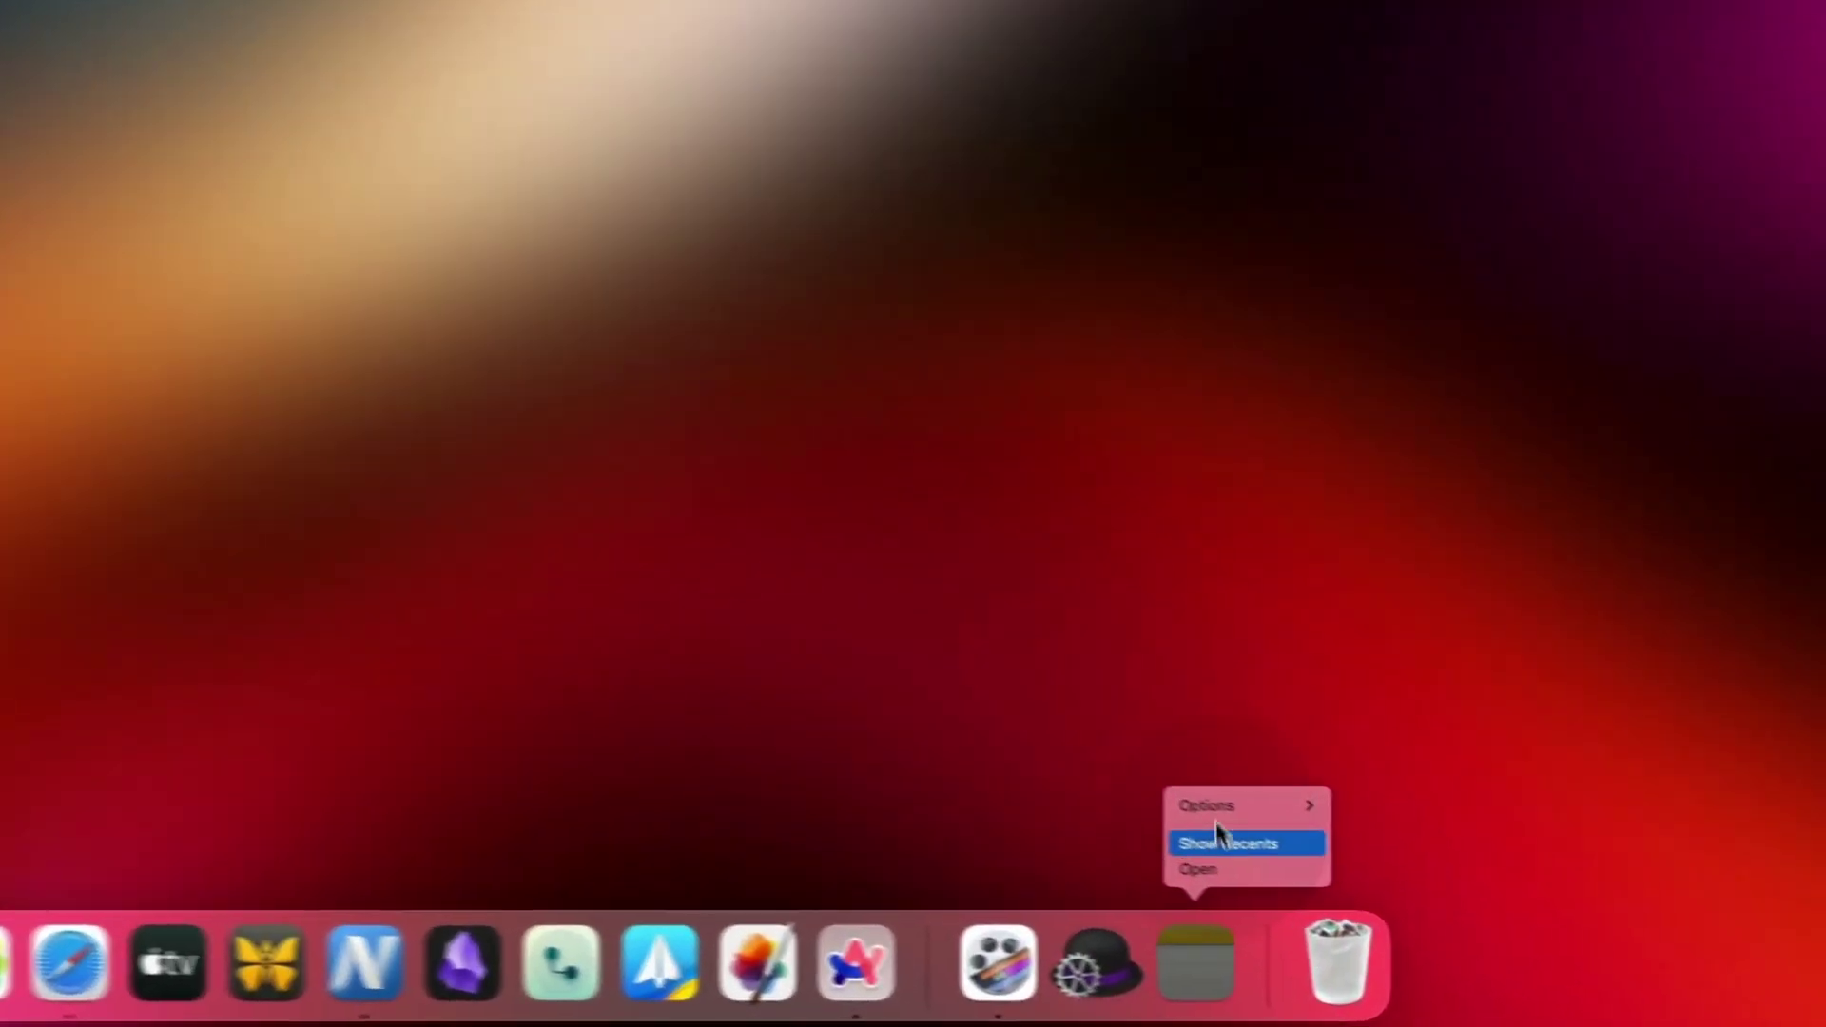
pyautogui.moveTo(1237, 799)
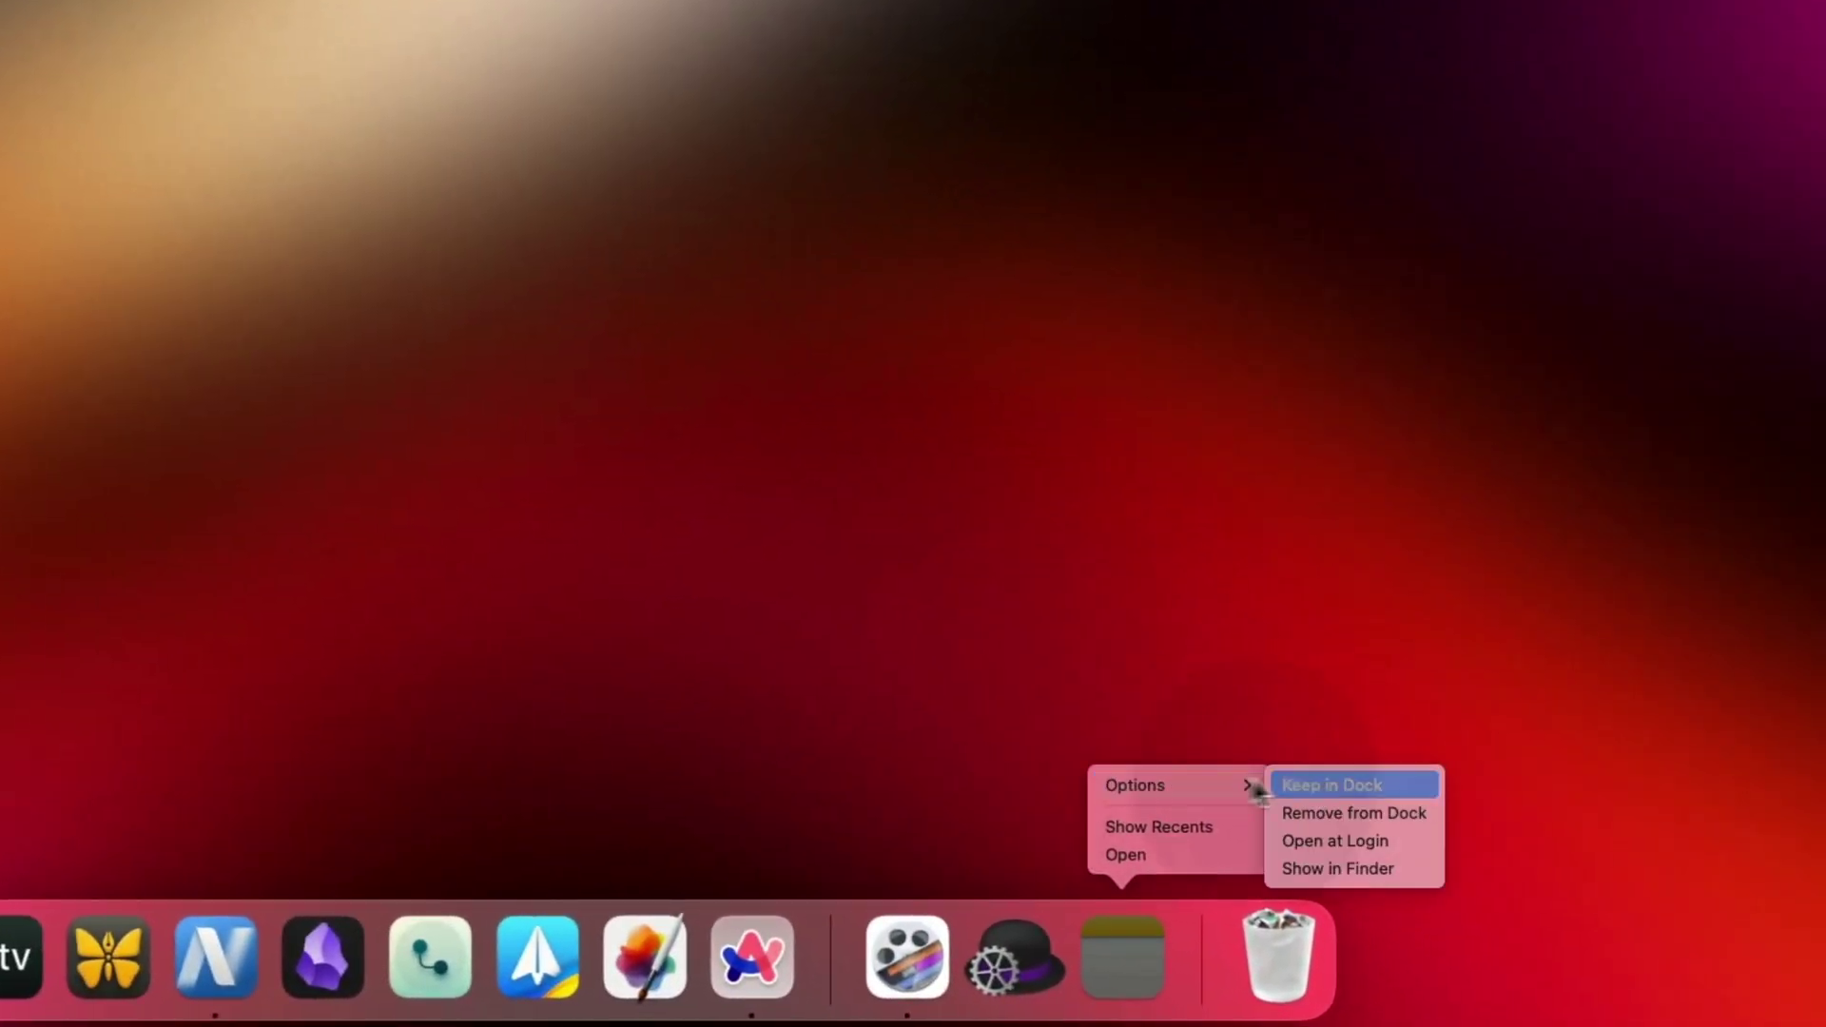
pyautogui.click(1286, 786)
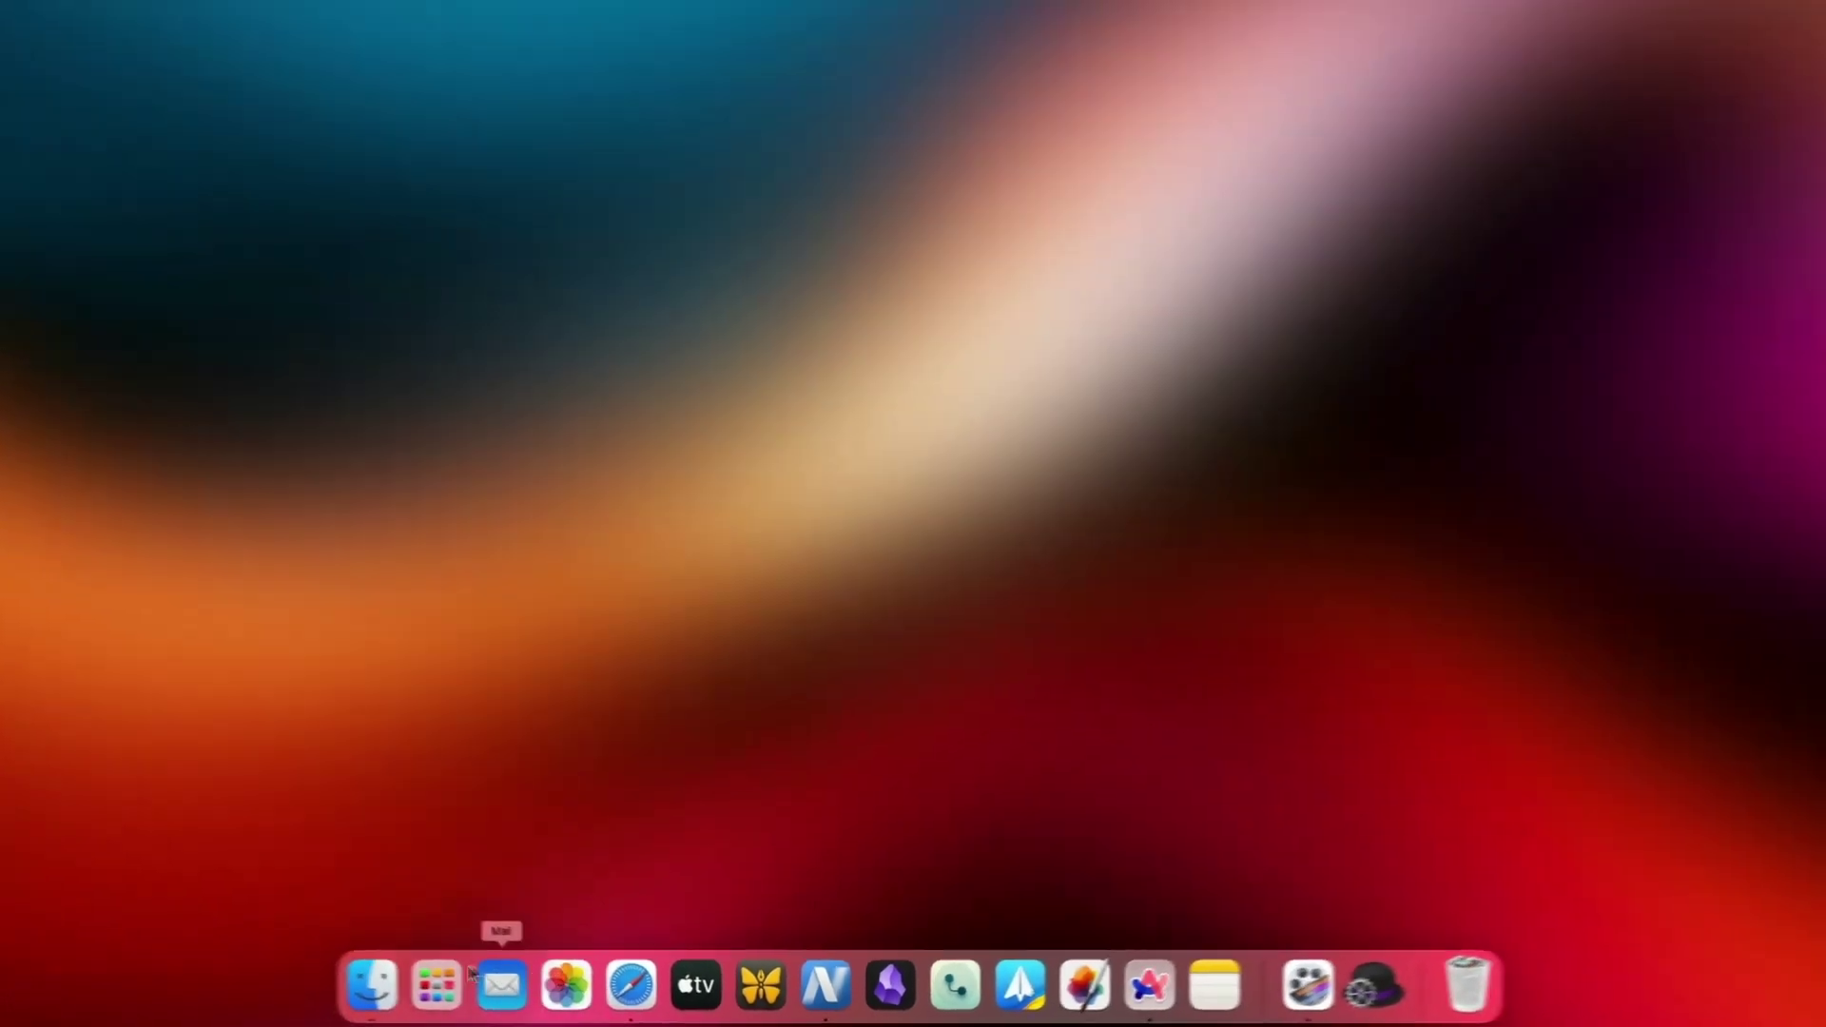
# Step: Add Maps to the Dock from the Launchpad app grid
pyautogui.click(437, 985)
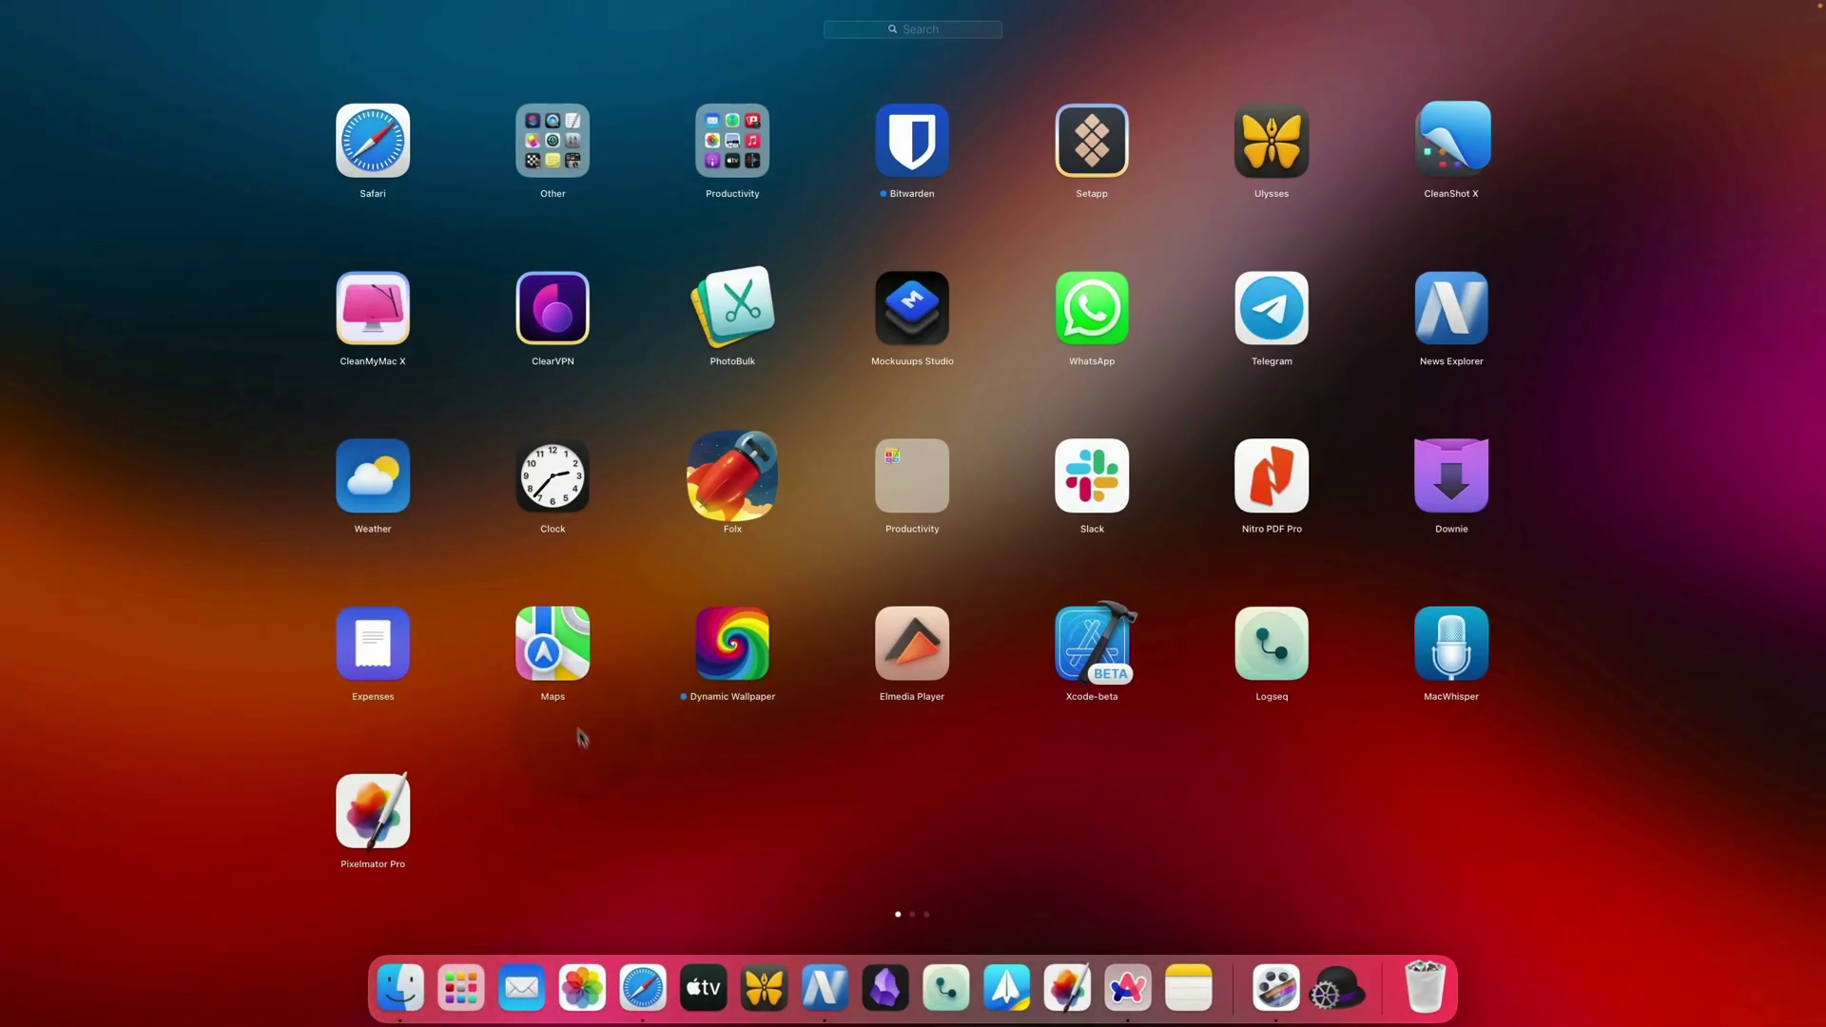
pyautogui.moveTo(557, 665); pyautogui.dragTo(550, 985)
pyautogui.press('Escape')
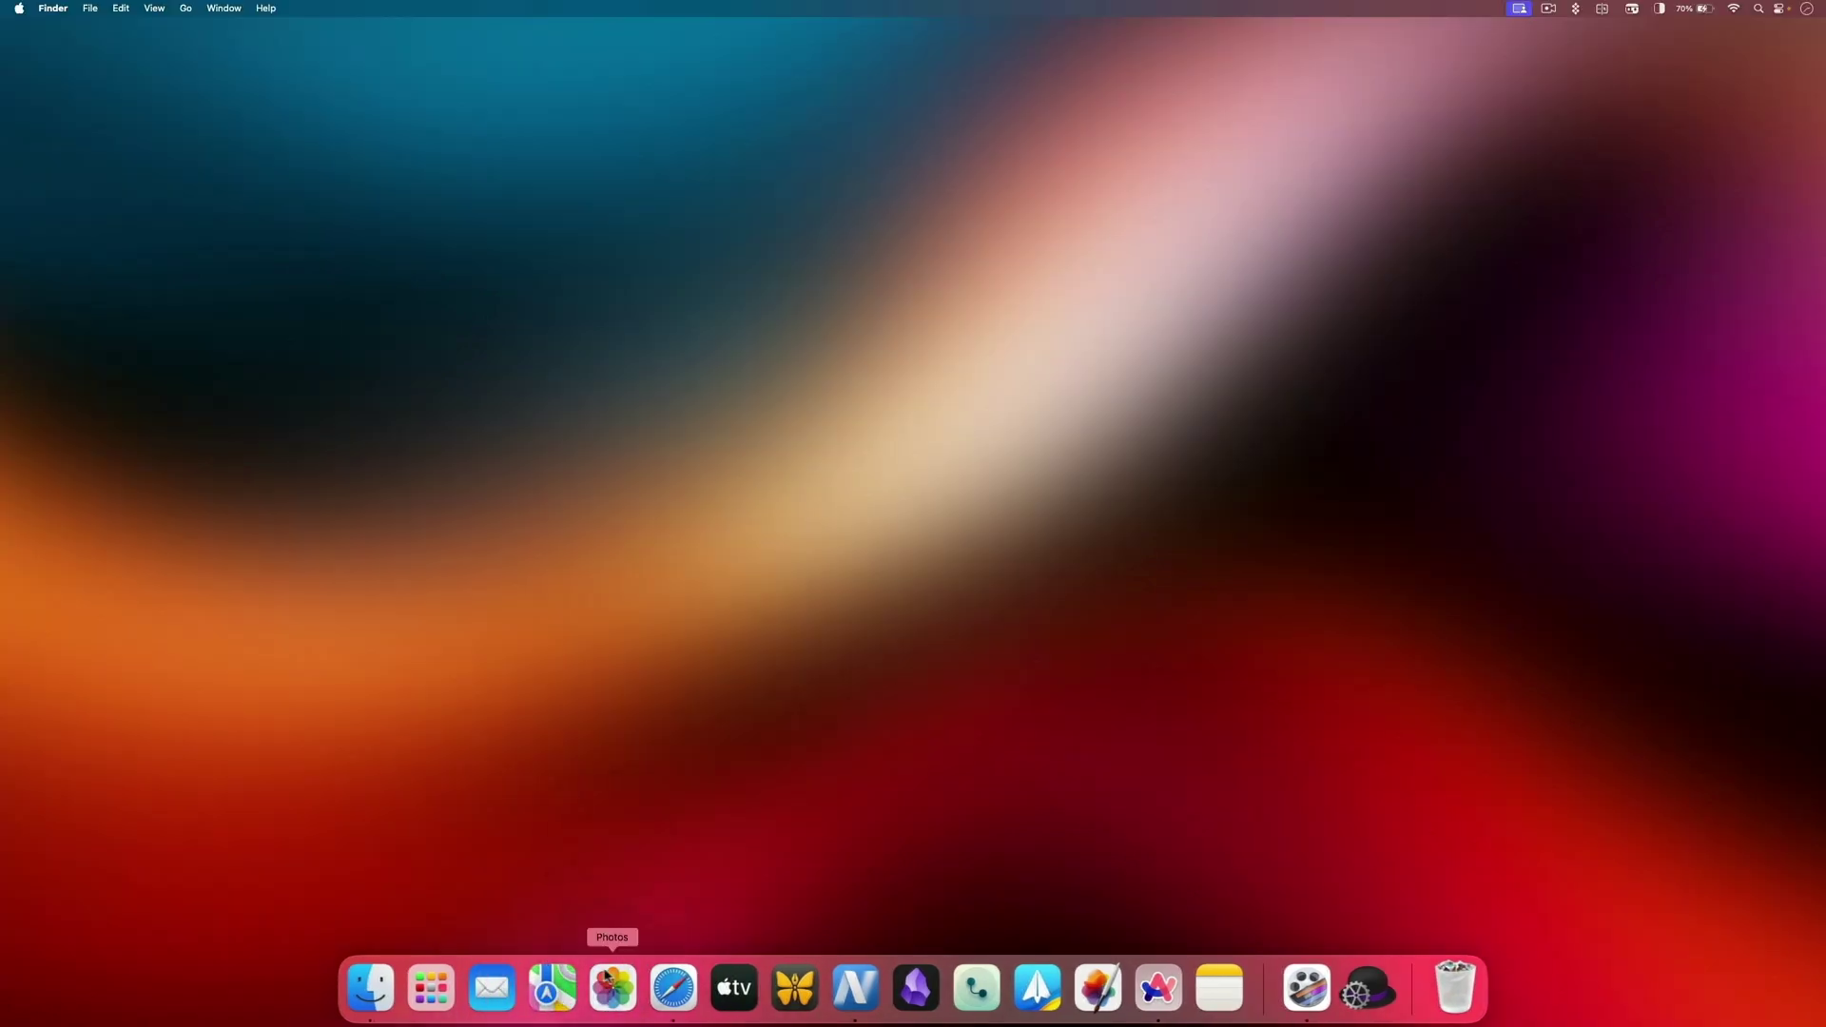
# Step: Drag Maps, Mail, Photos and TV out of the Dock to remove them
pyautogui.moveTo(557, 989); pyautogui.dragTo(567, 734)
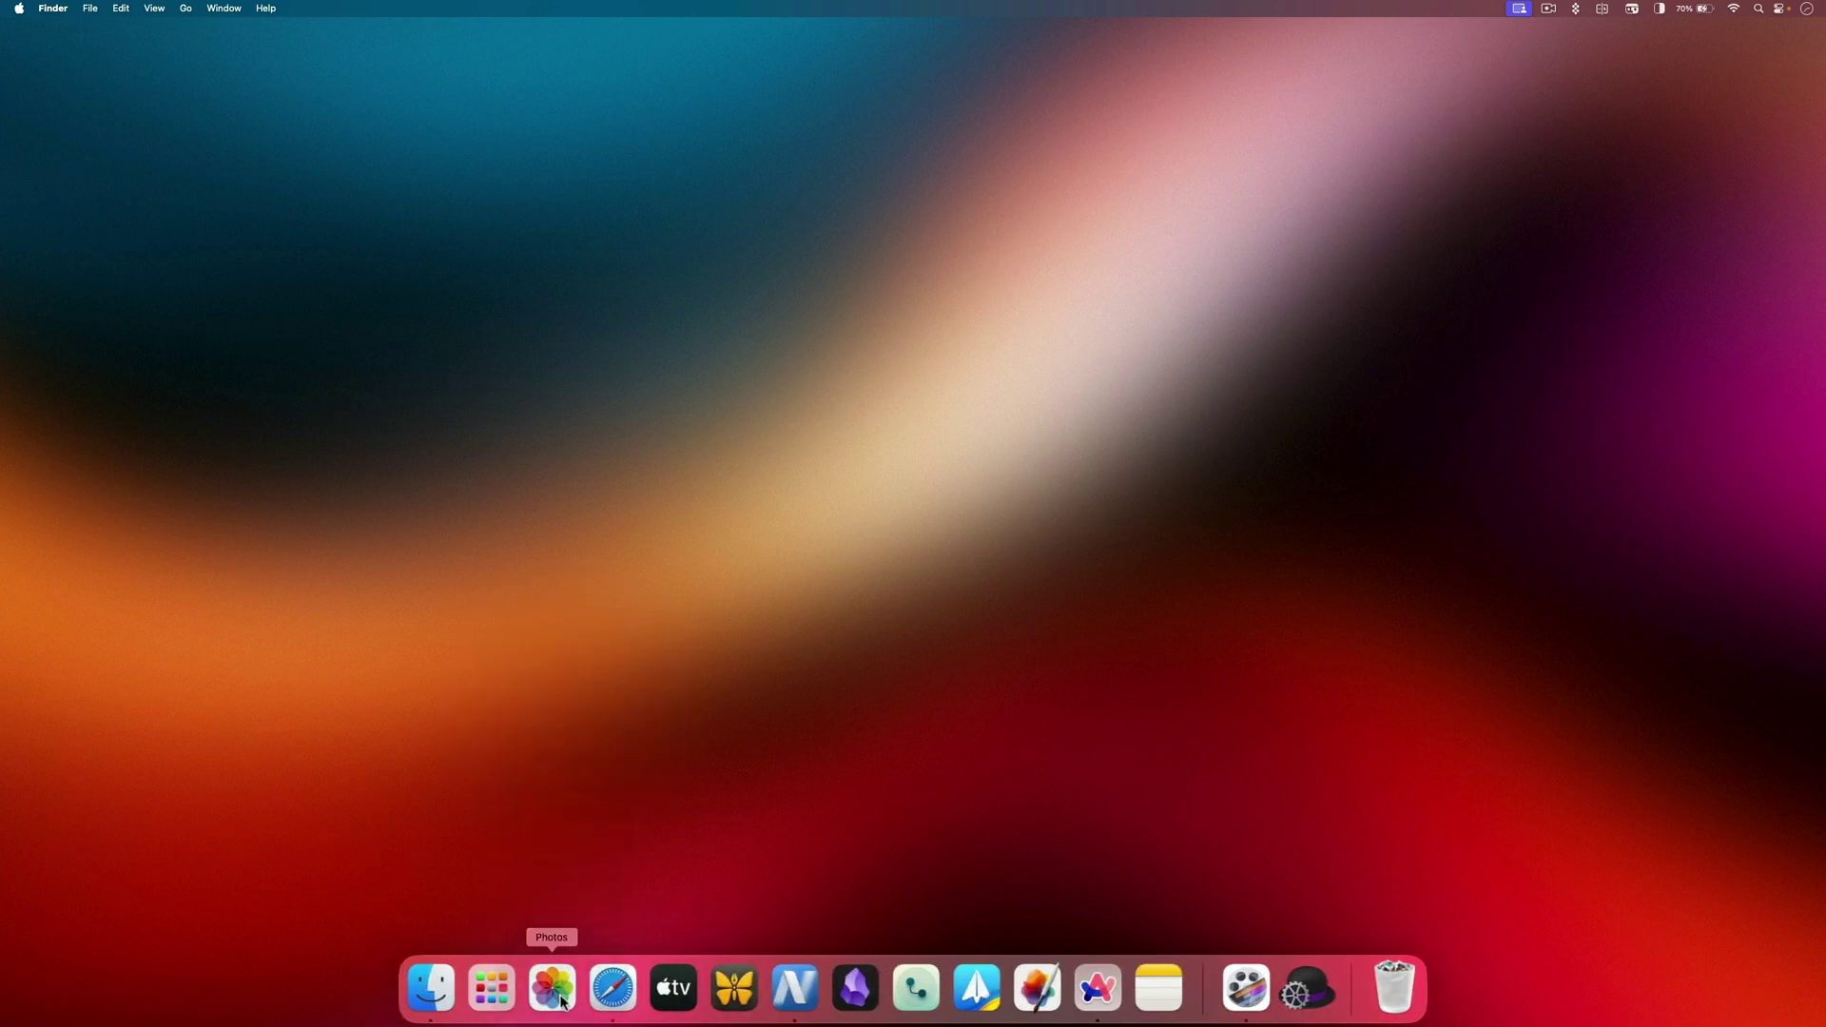
pyautogui.moveTo(553, 990); pyautogui.dragTo(605, 661)
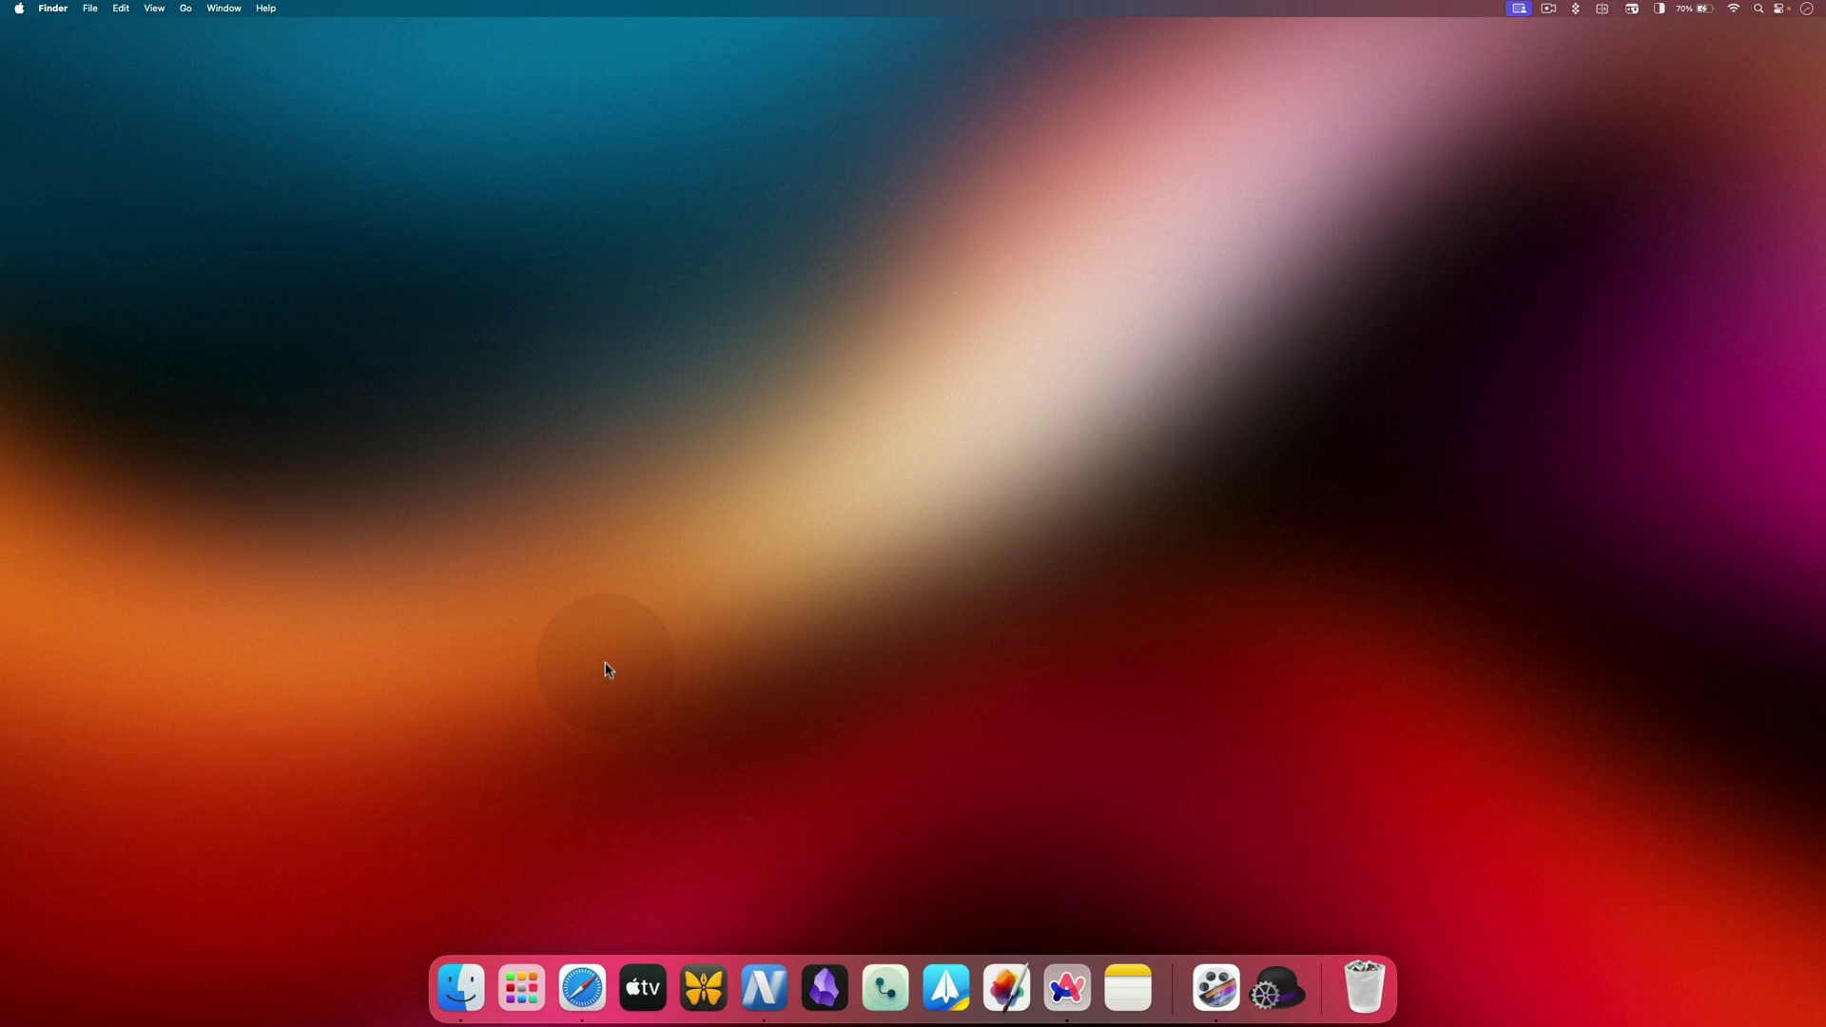
pyautogui.moveTo(643, 1016); pyautogui.dragTo(657, 801)
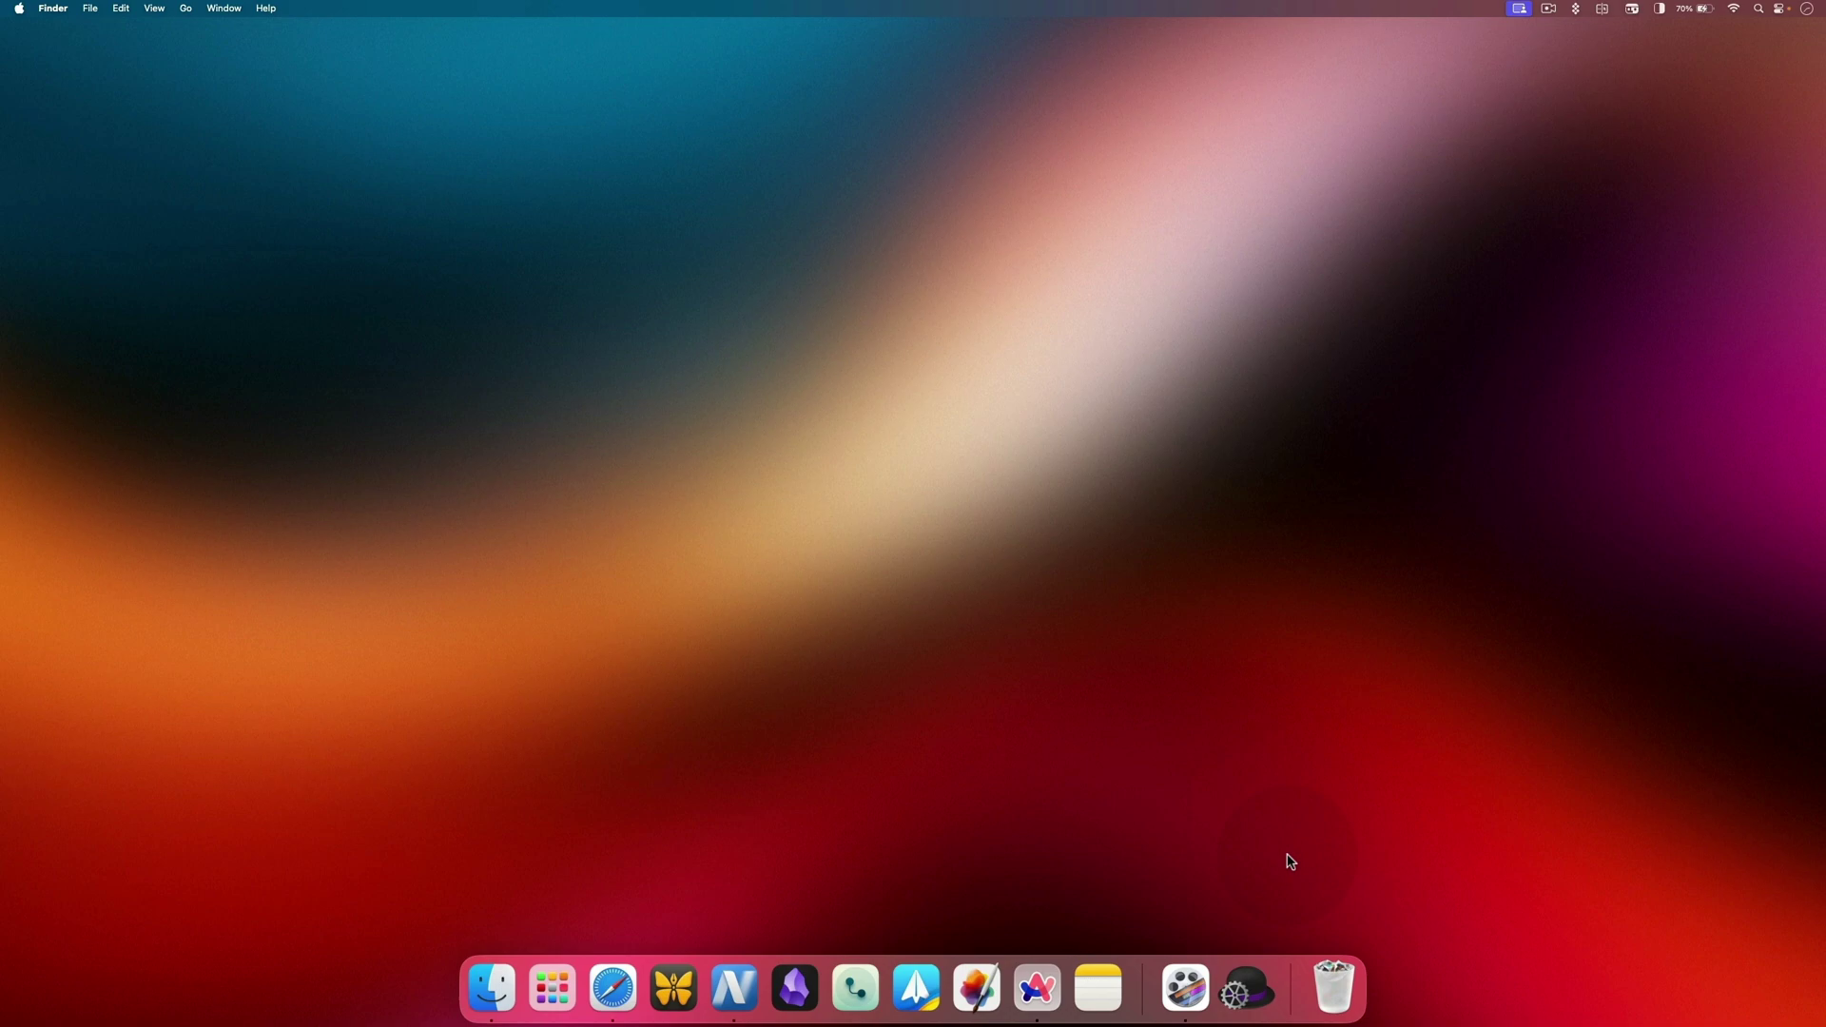
# Step: In Dock Settings, turn off suggested apps, make the Dock slightly smaller and raise magnification
pyautogui.rightClick(1290, 985)
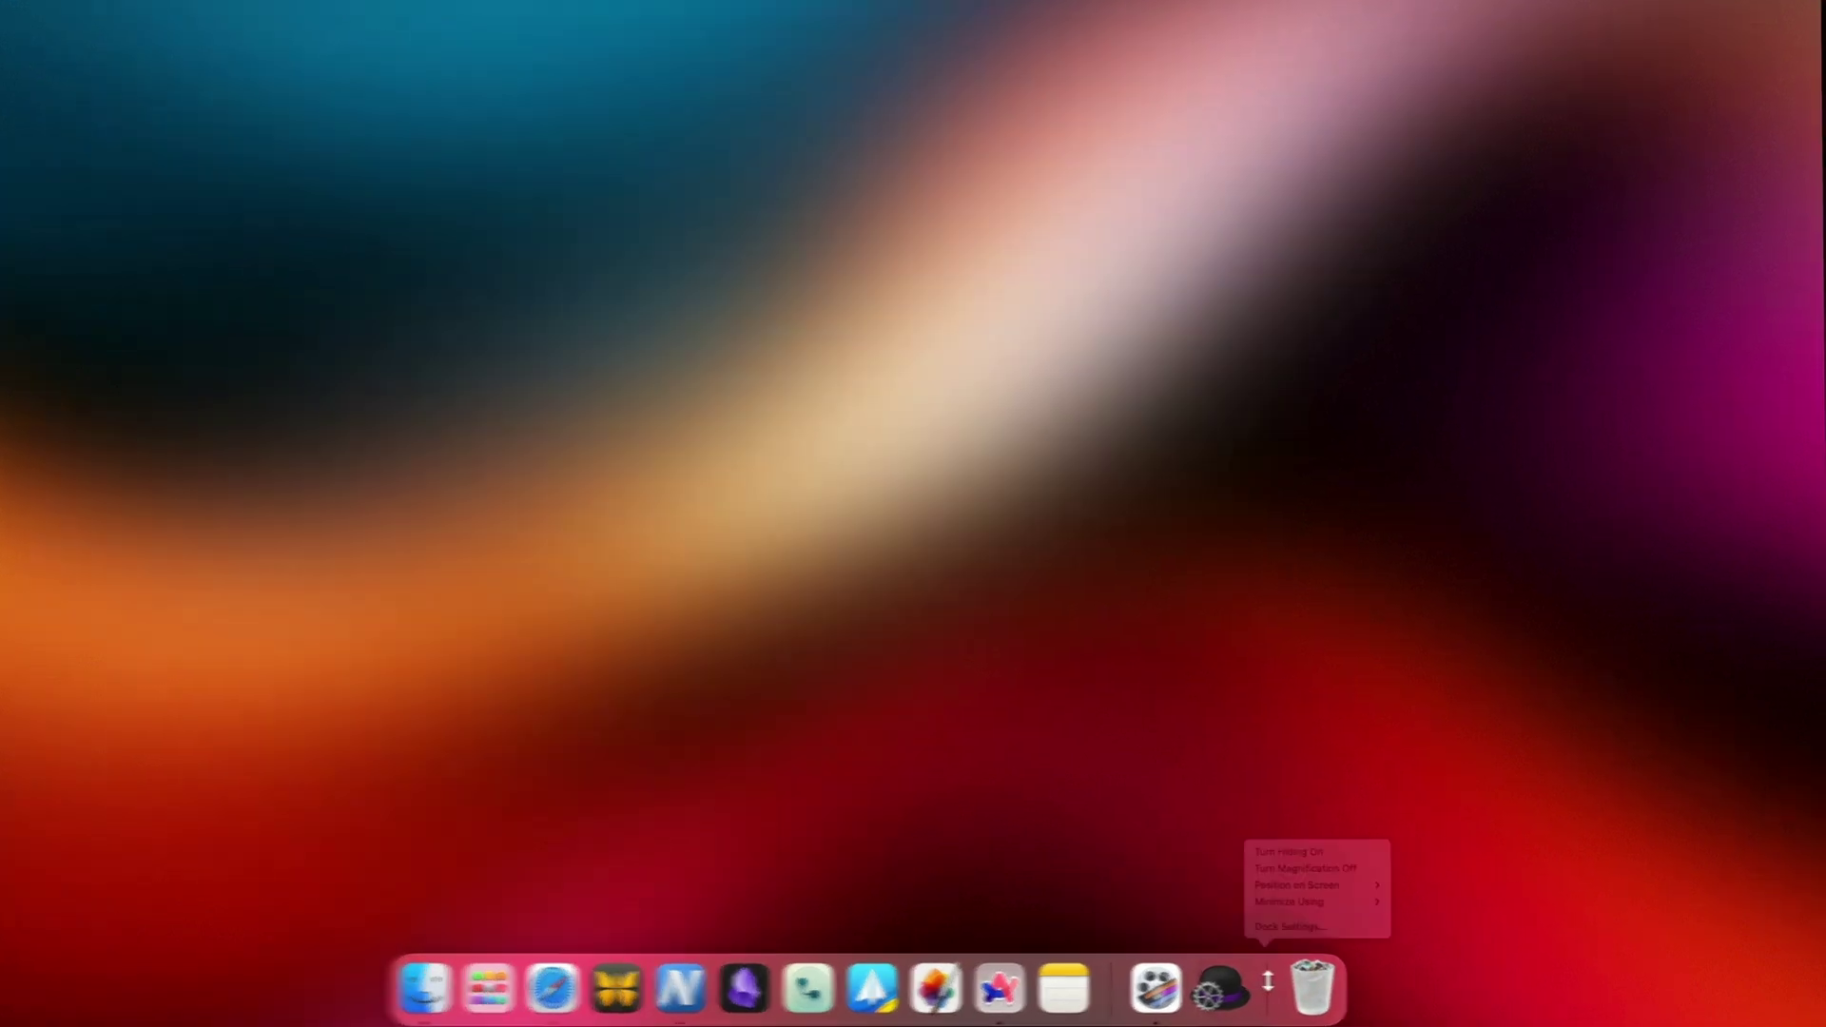
pyautogui.click(1291, 933)
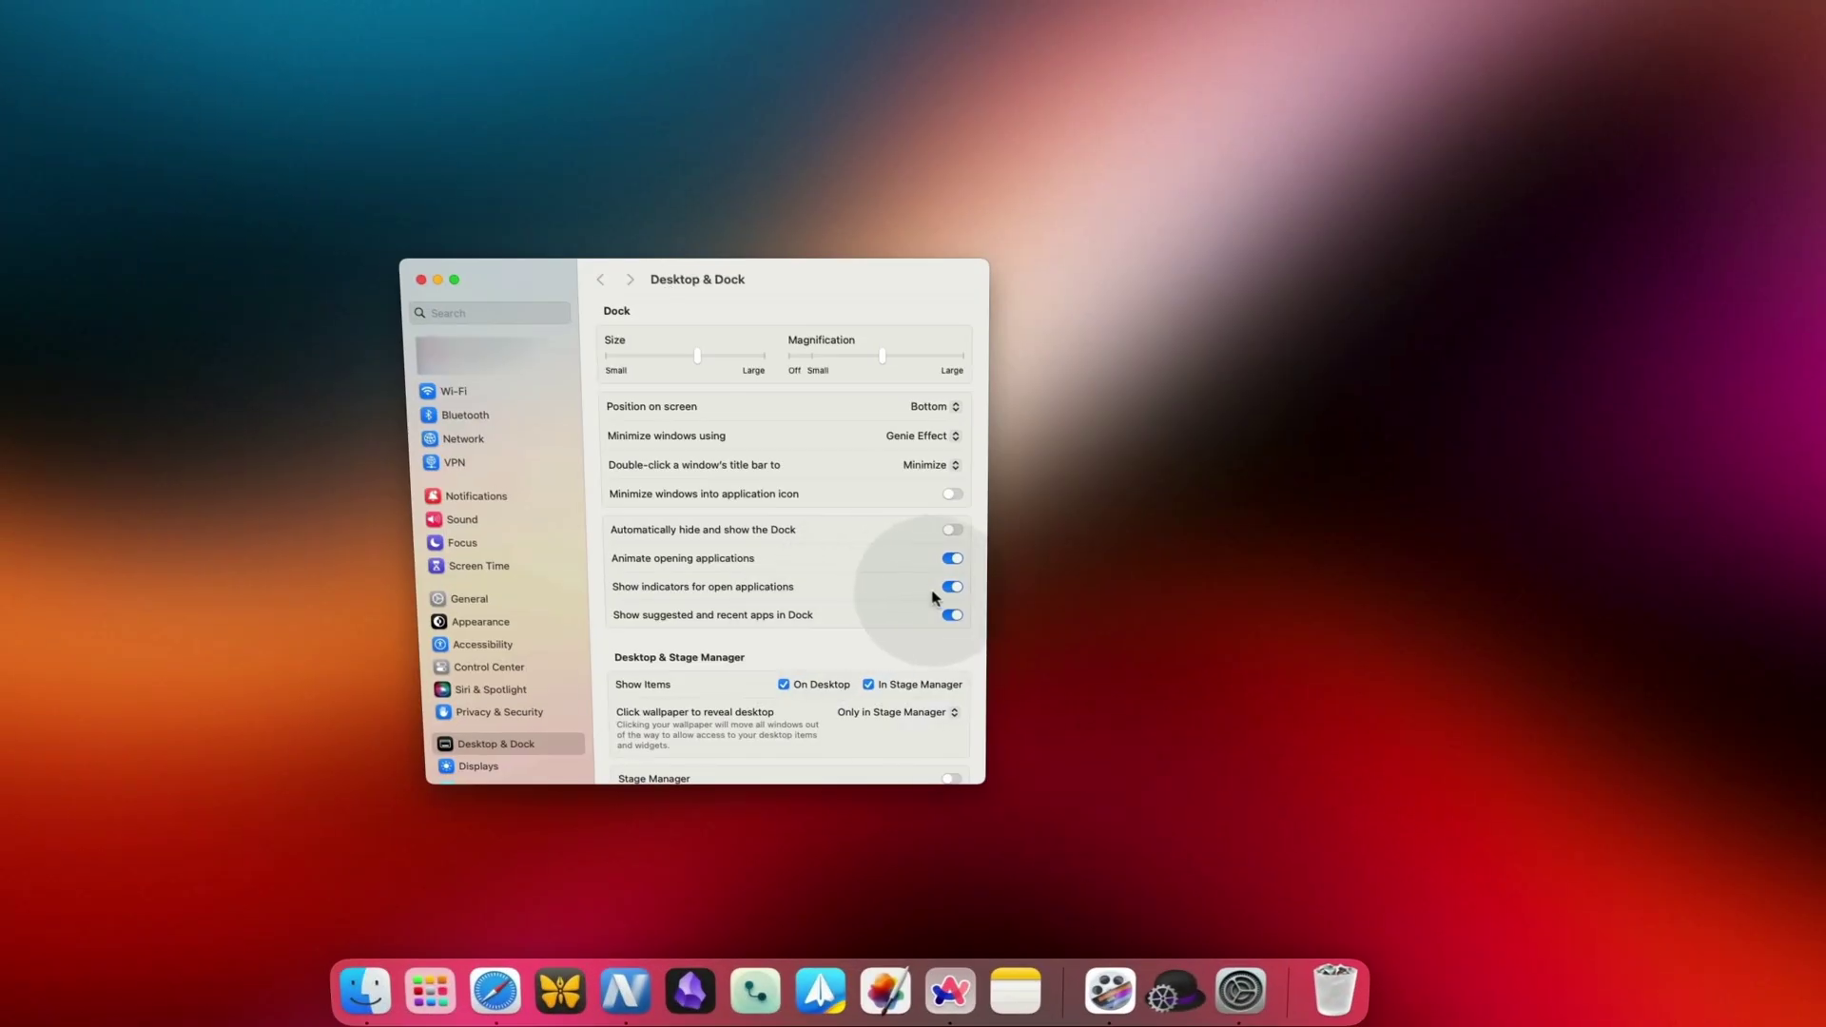
pyautogui.click(952, 614)
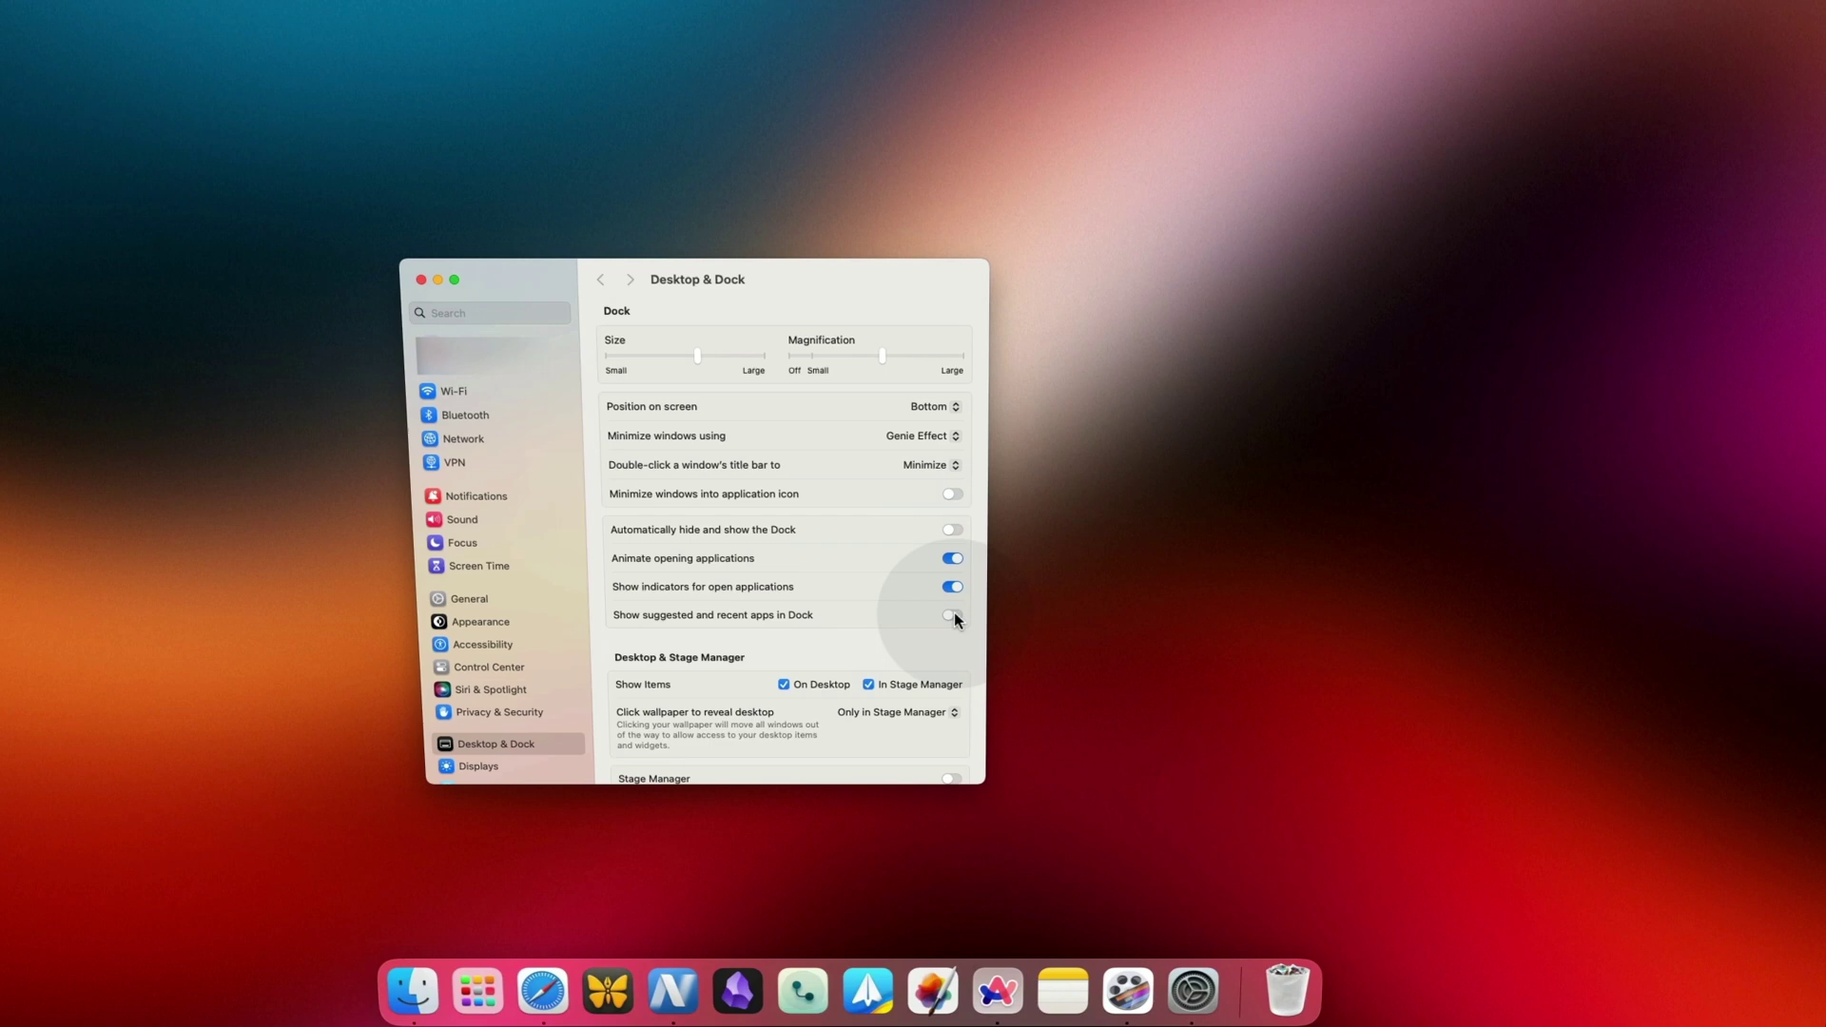
pyautogui.moveTo(699, 358)
pyautogui.mouseDown()
pyautogui.moveTo(739, 359)
pyautogui.moveTo(681, 363)
pyautogui.mouseUp()
pyautogui.click(879, 360)
pyautogui.moveTo(880, 356); pyautogui.dragTo(962, 350)
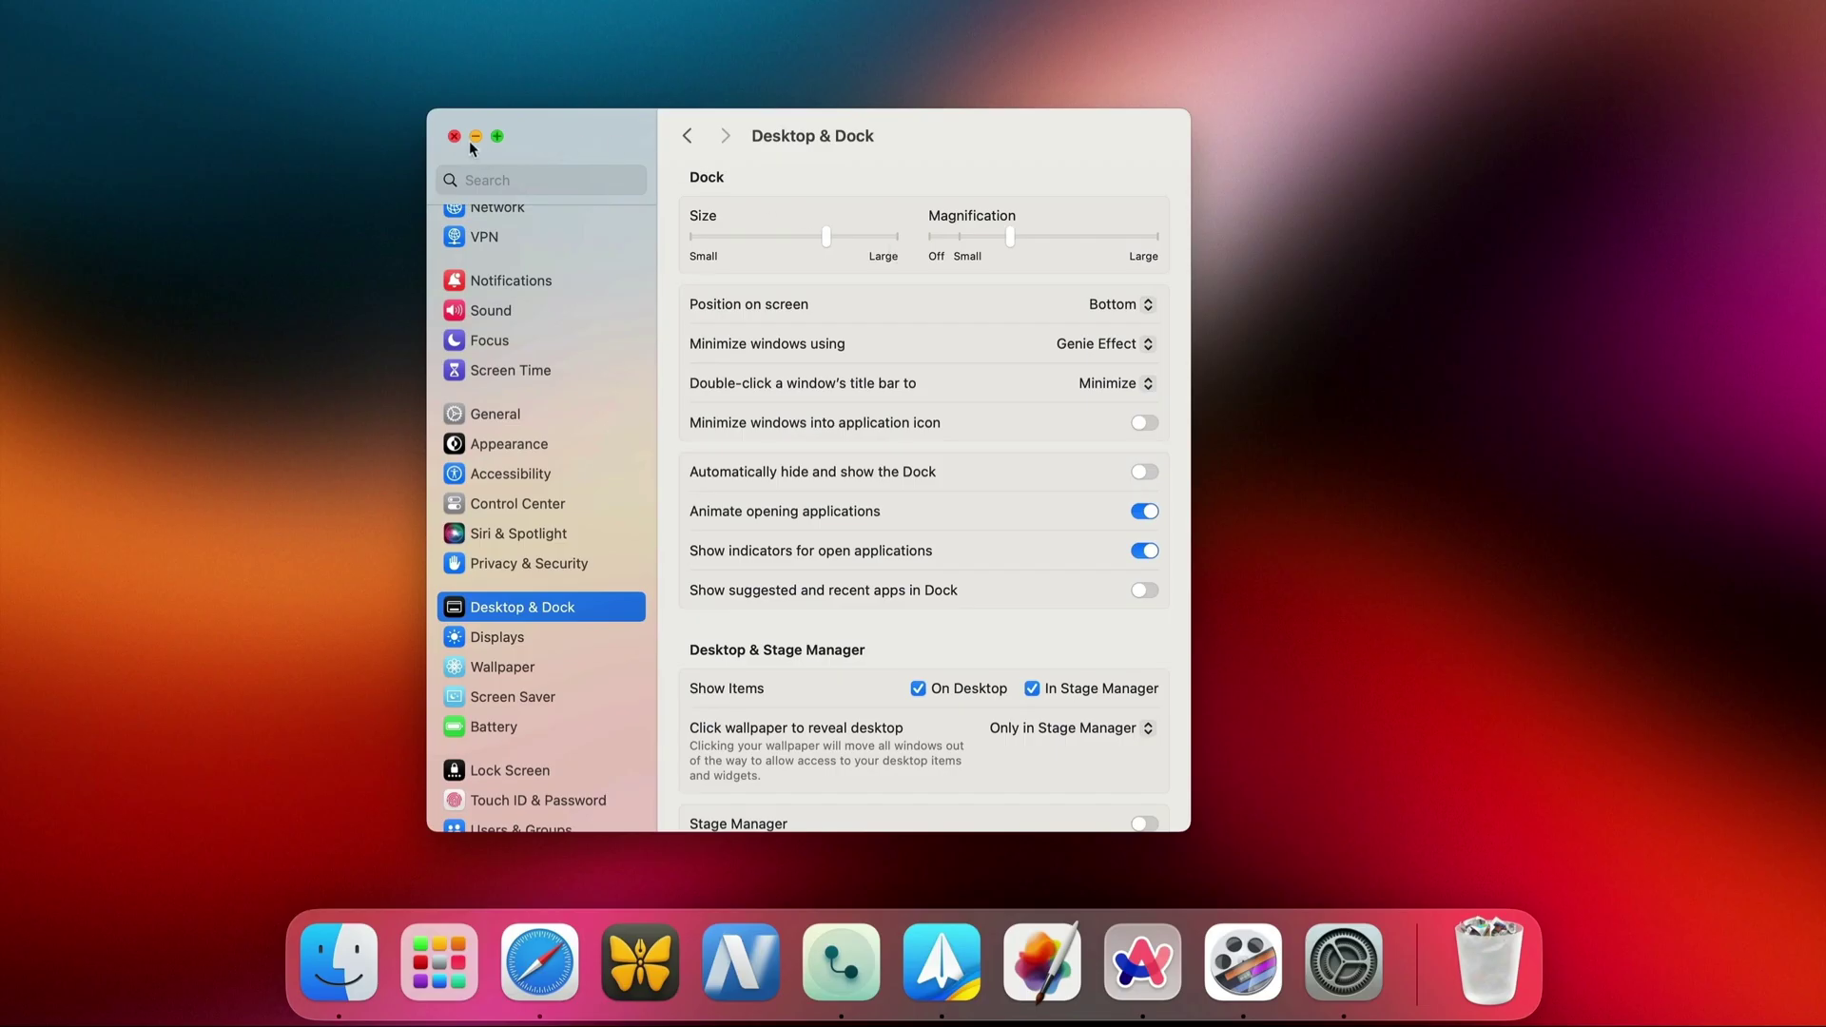
# Step: Enable 'Minimize windows into application icon', testing minimize and restore before and after
pyautogui.click(474, 136)
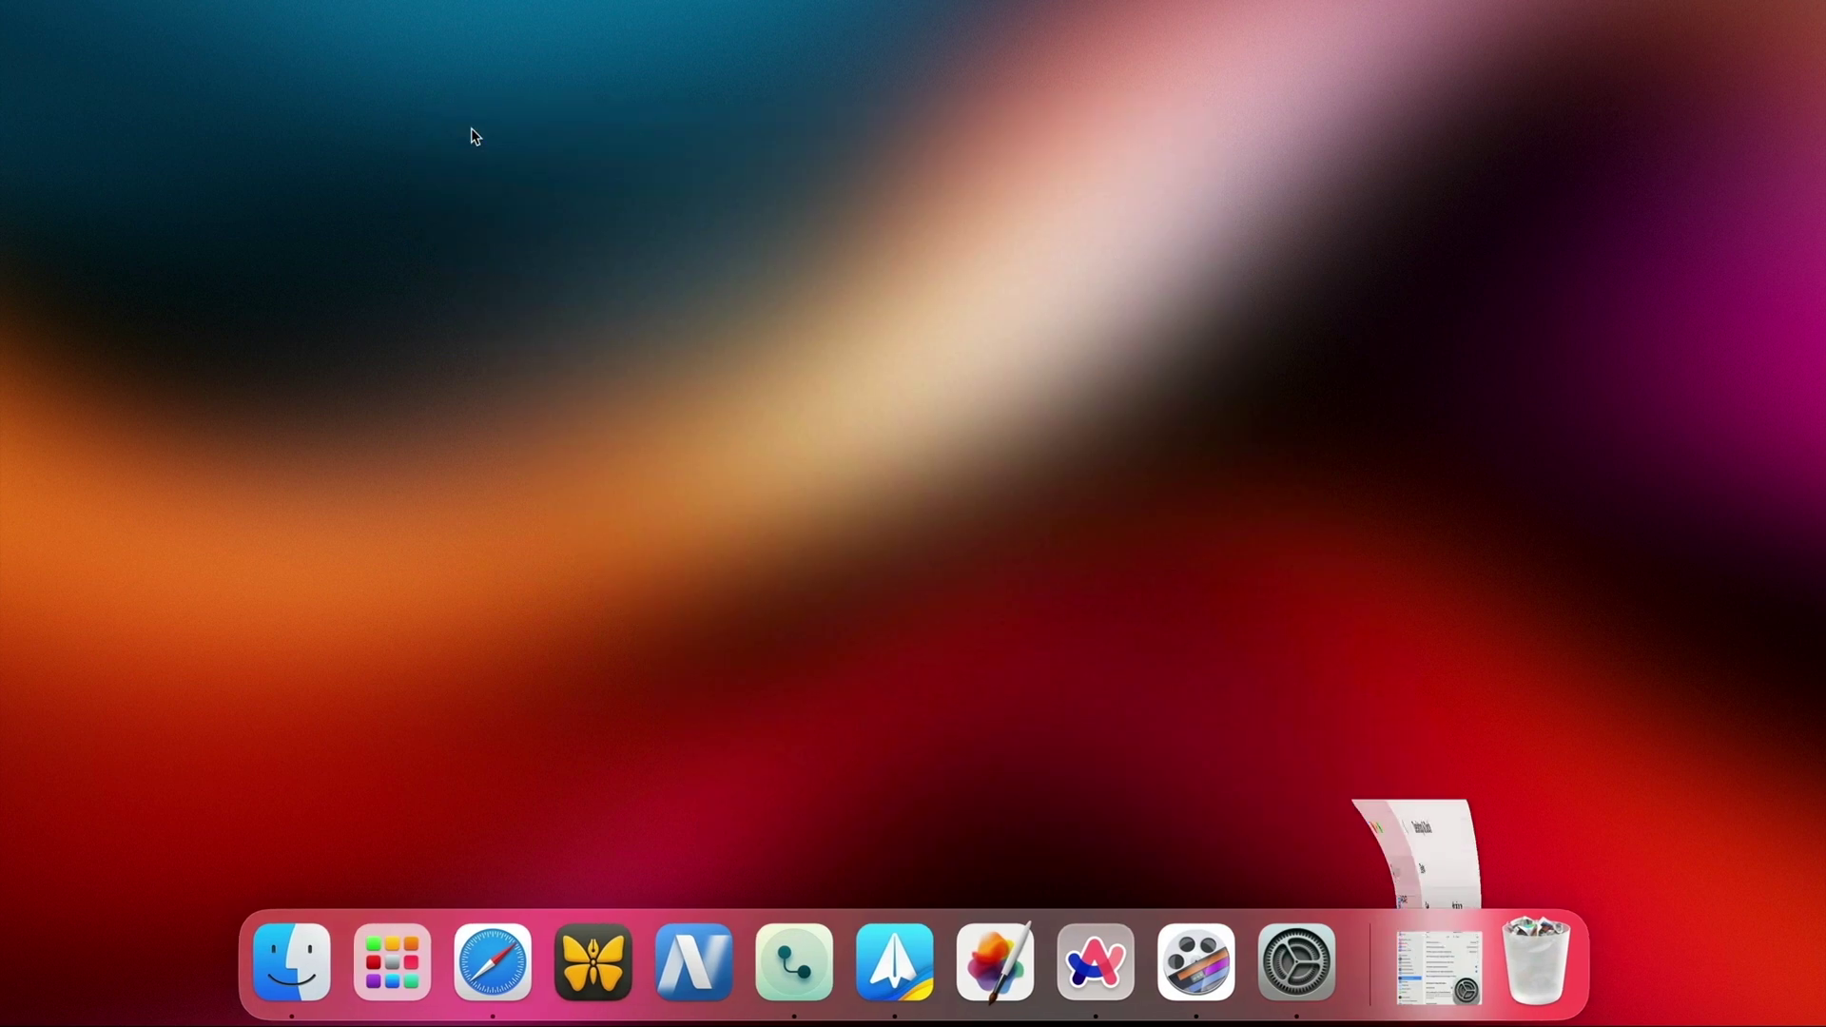
pyautogui.click(1444, 934)
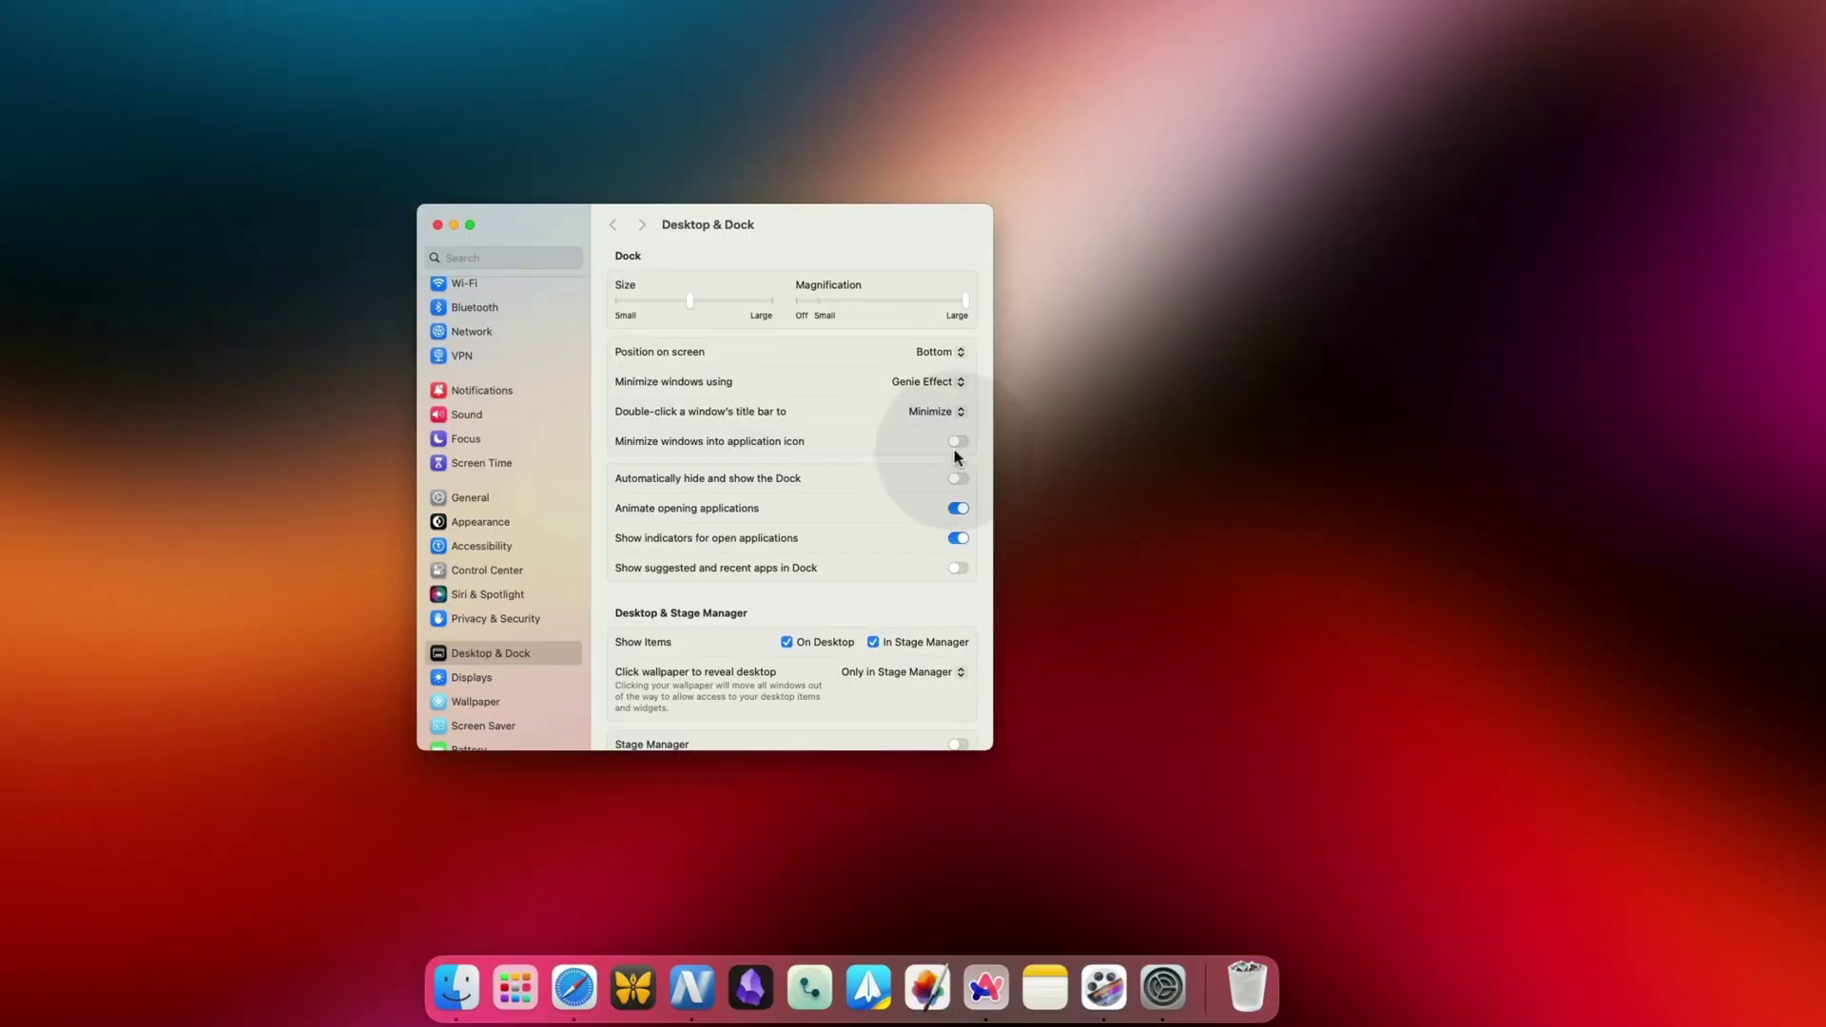
pyautogui.click(958, 443)
pyautogui.click(454, 224)
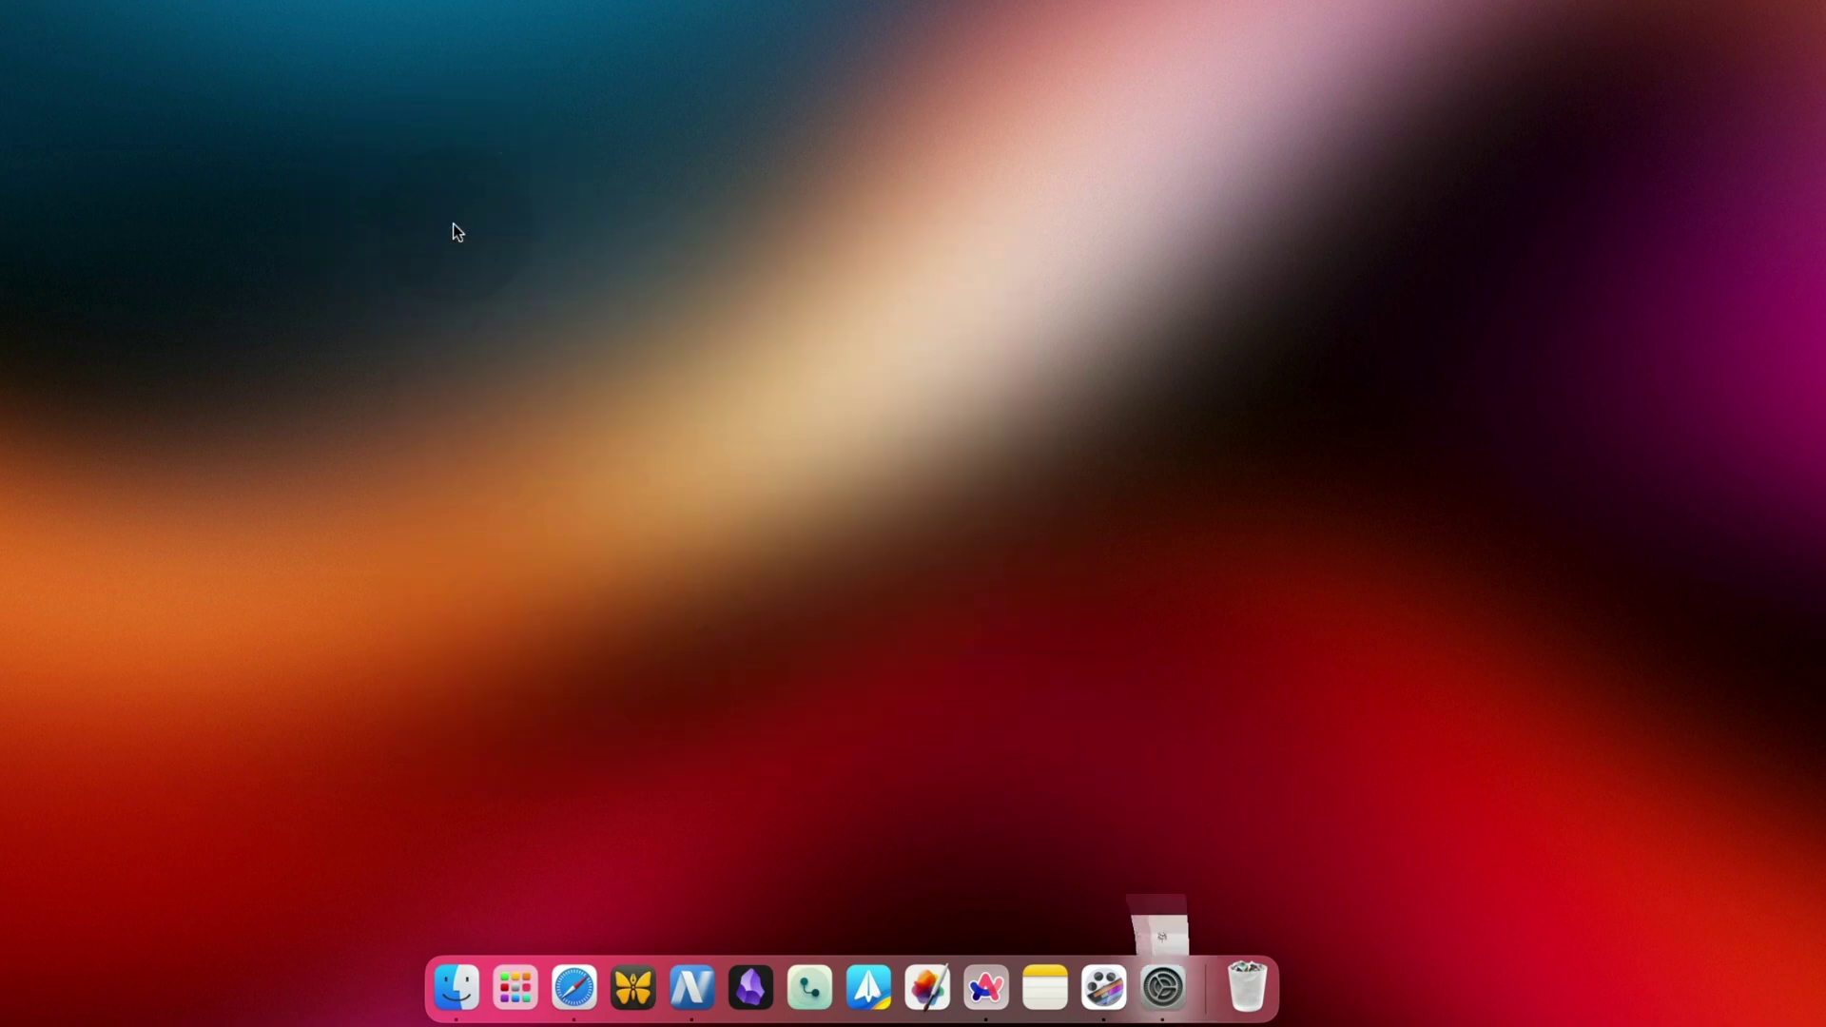
pyautogui.click(1163, 987)
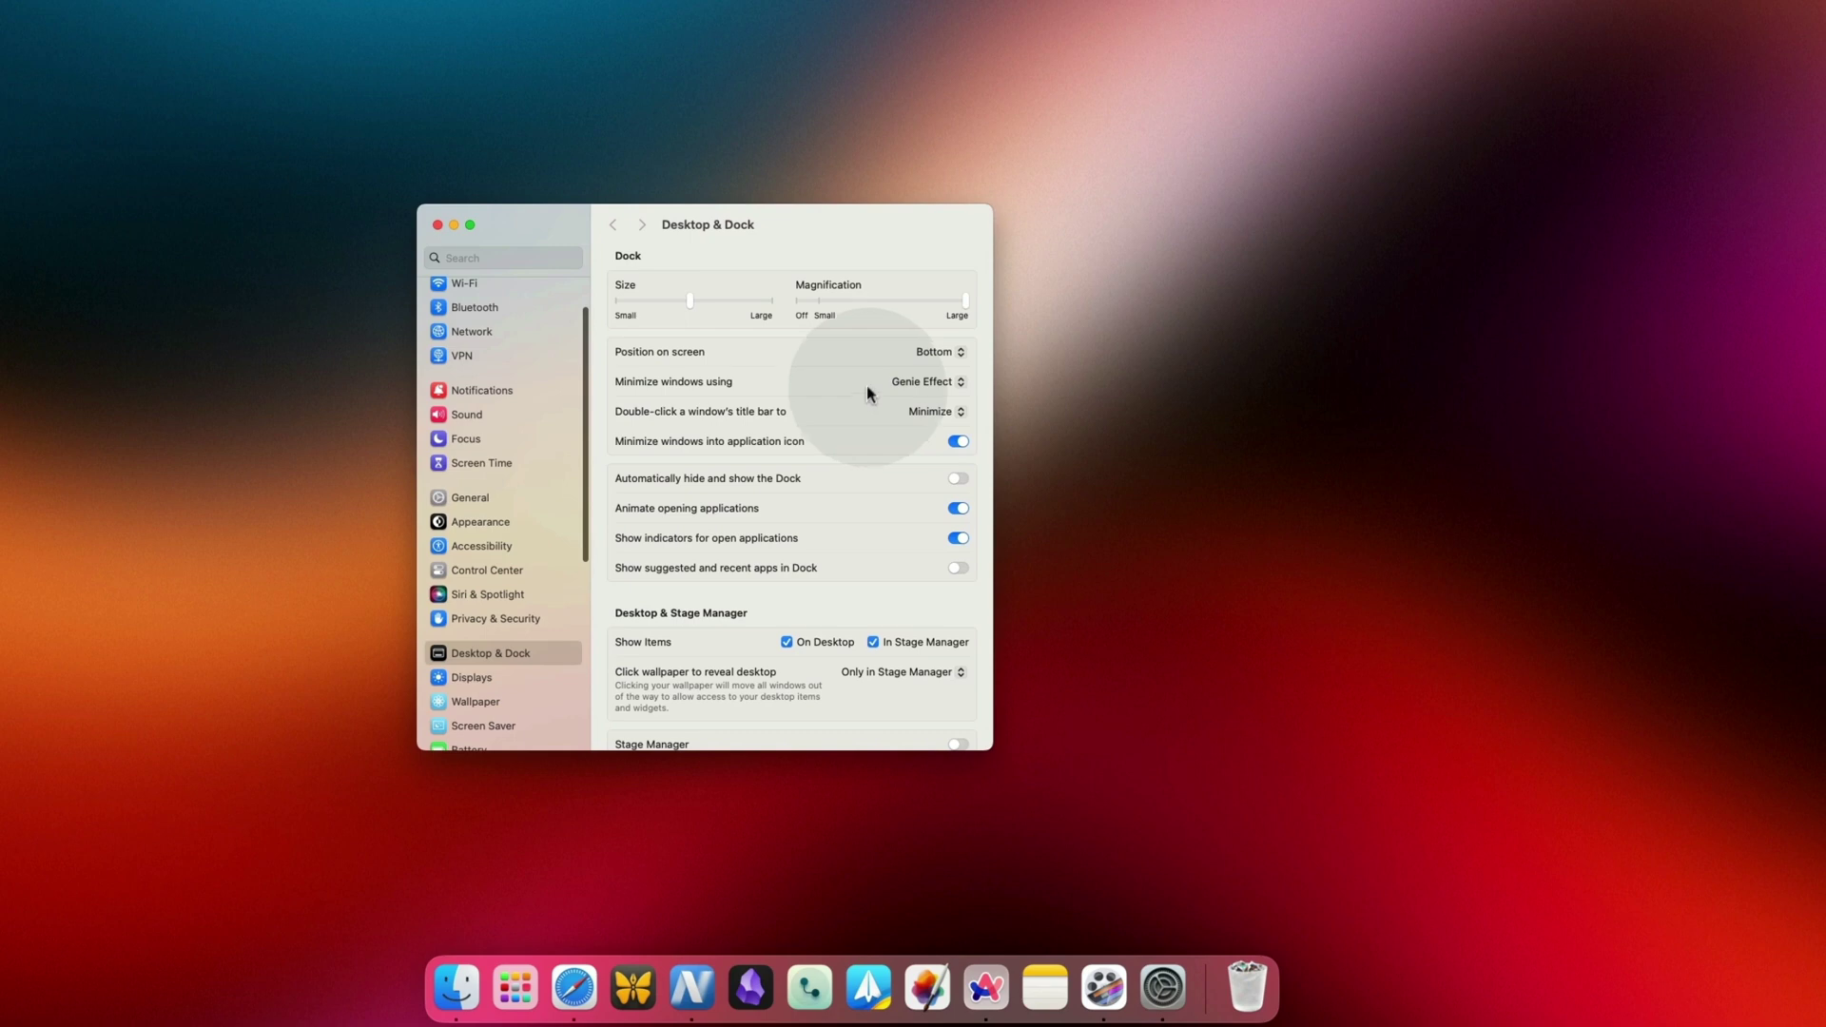
pyautogui.click(933, 352)
pyautogui.click(928, 341)
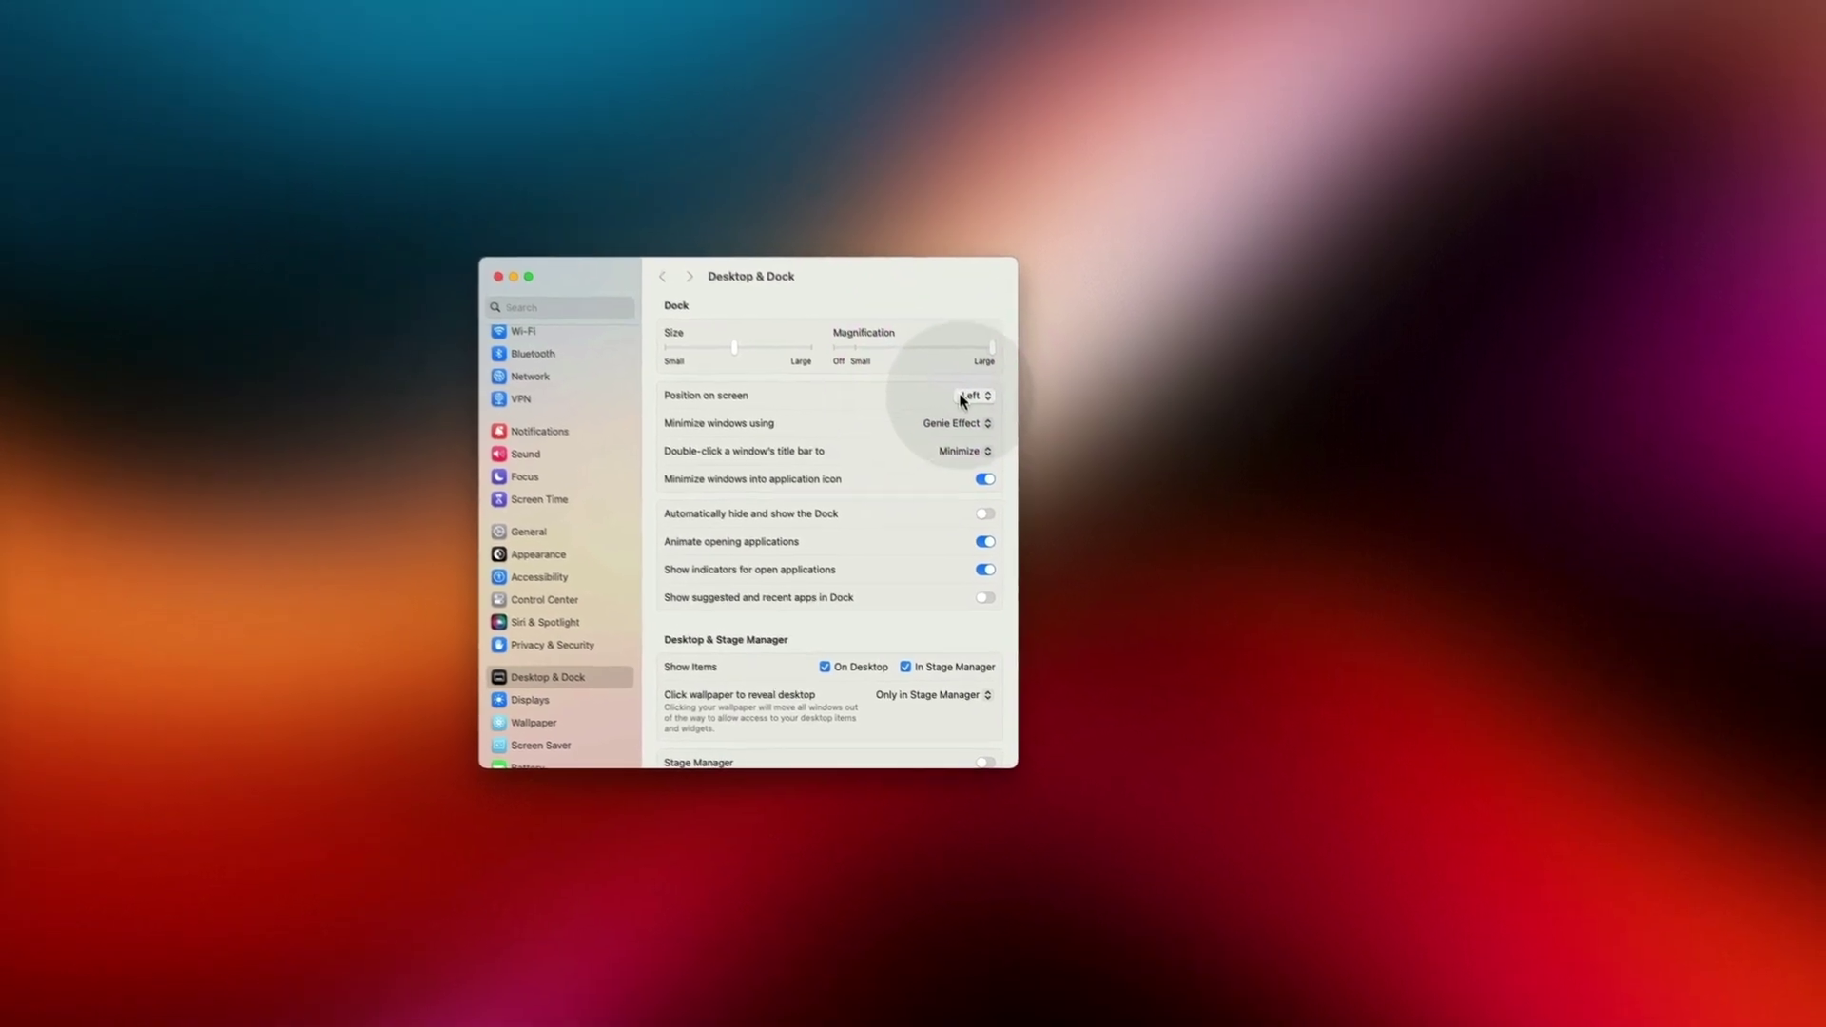
pyautogui.click(947, 357)
pyautogui.click(954, 372)
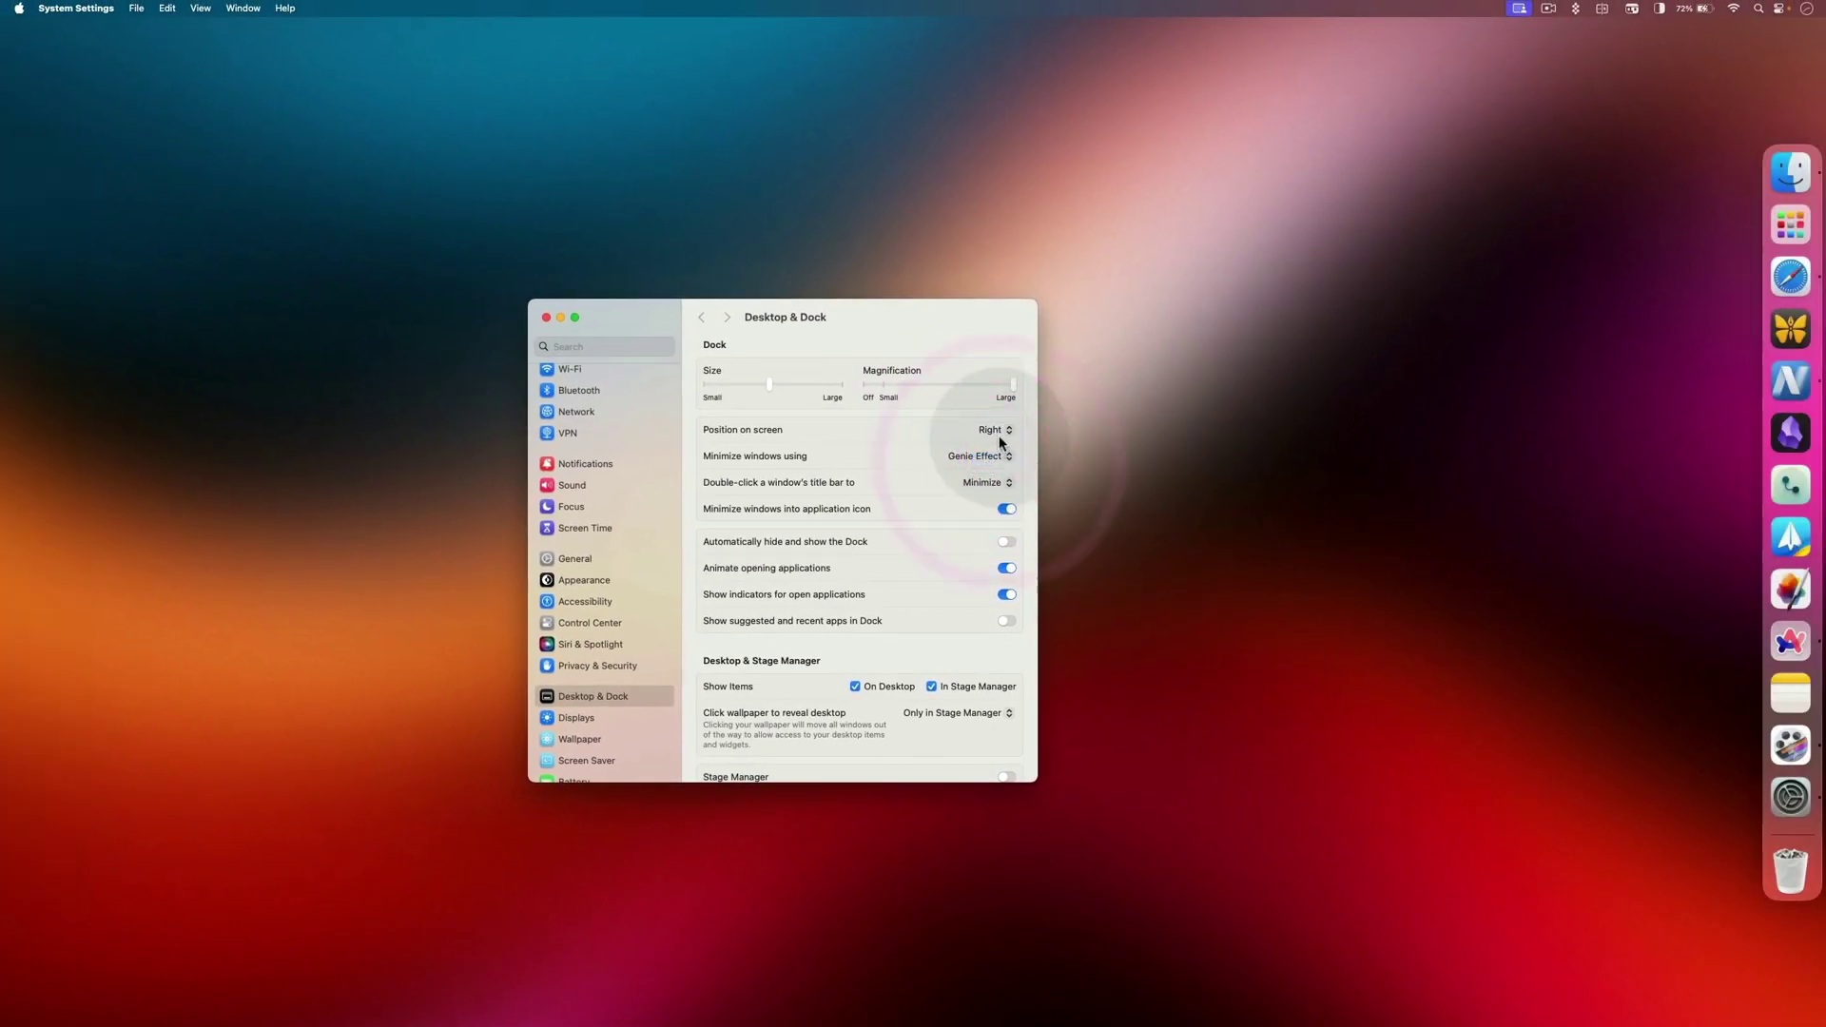
pyautogui.click(999, 440)
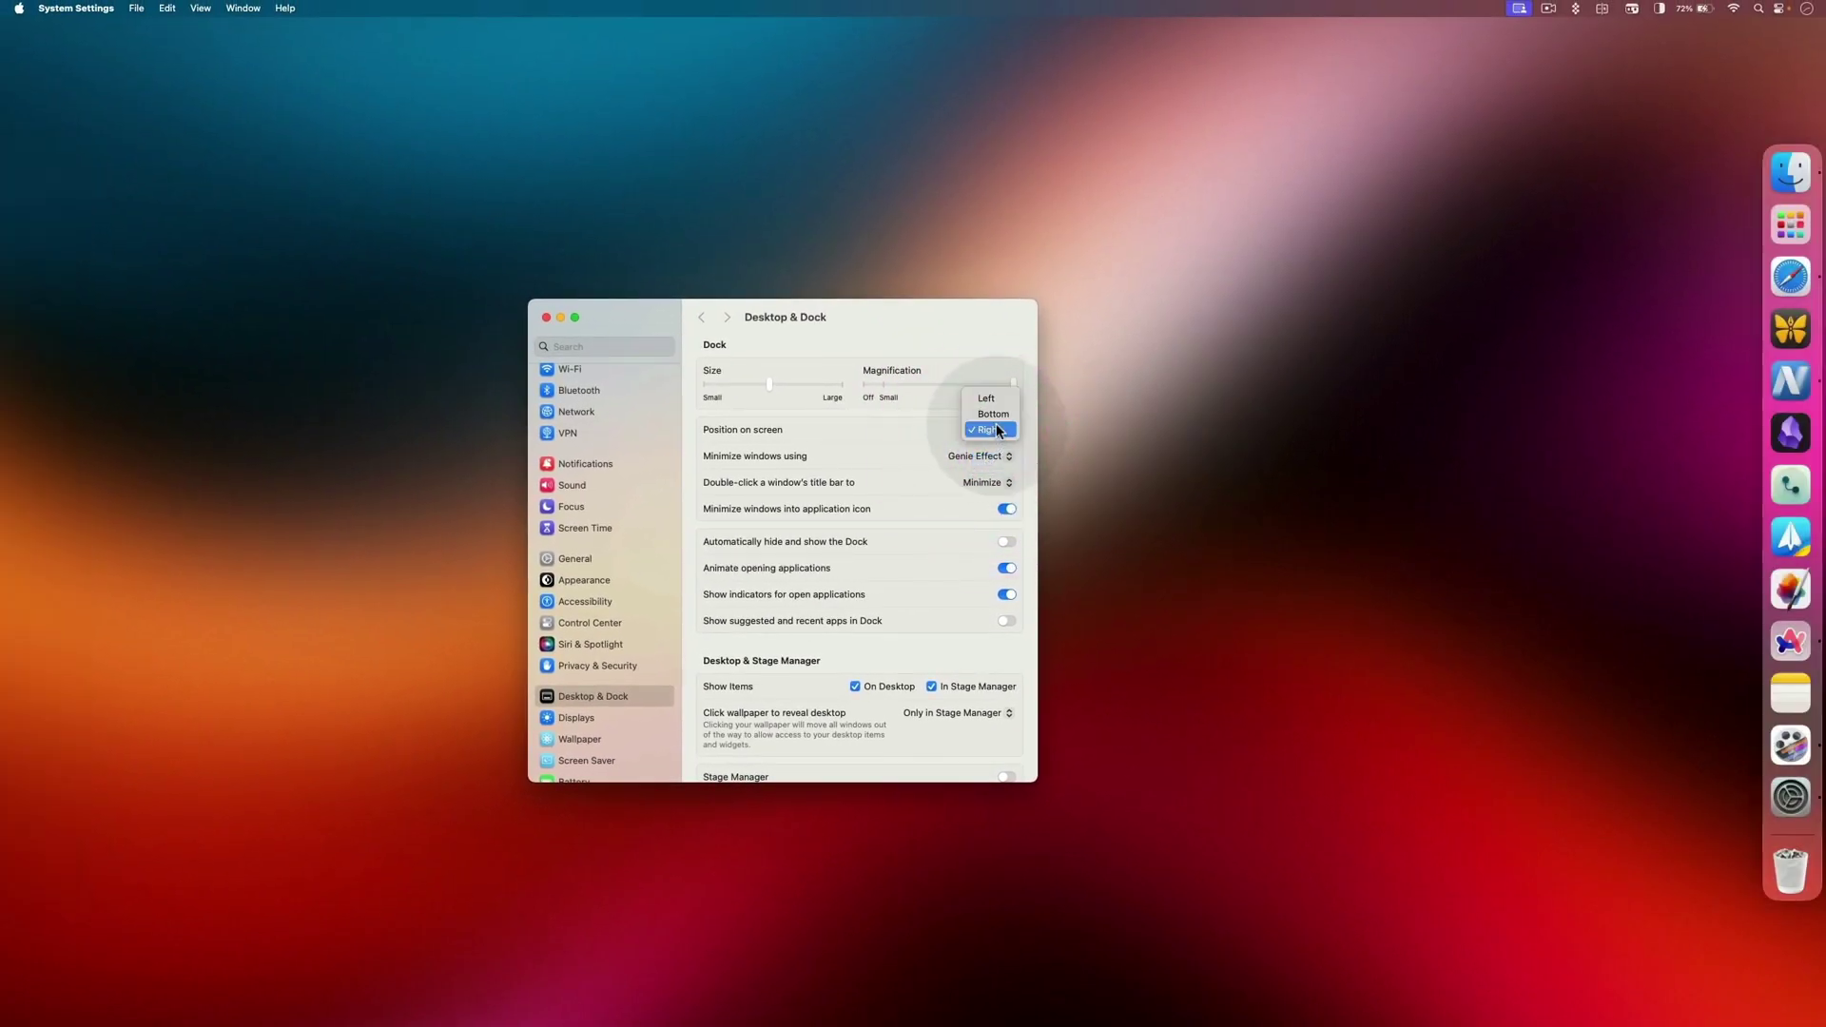
pyautogui.click(989, 423)
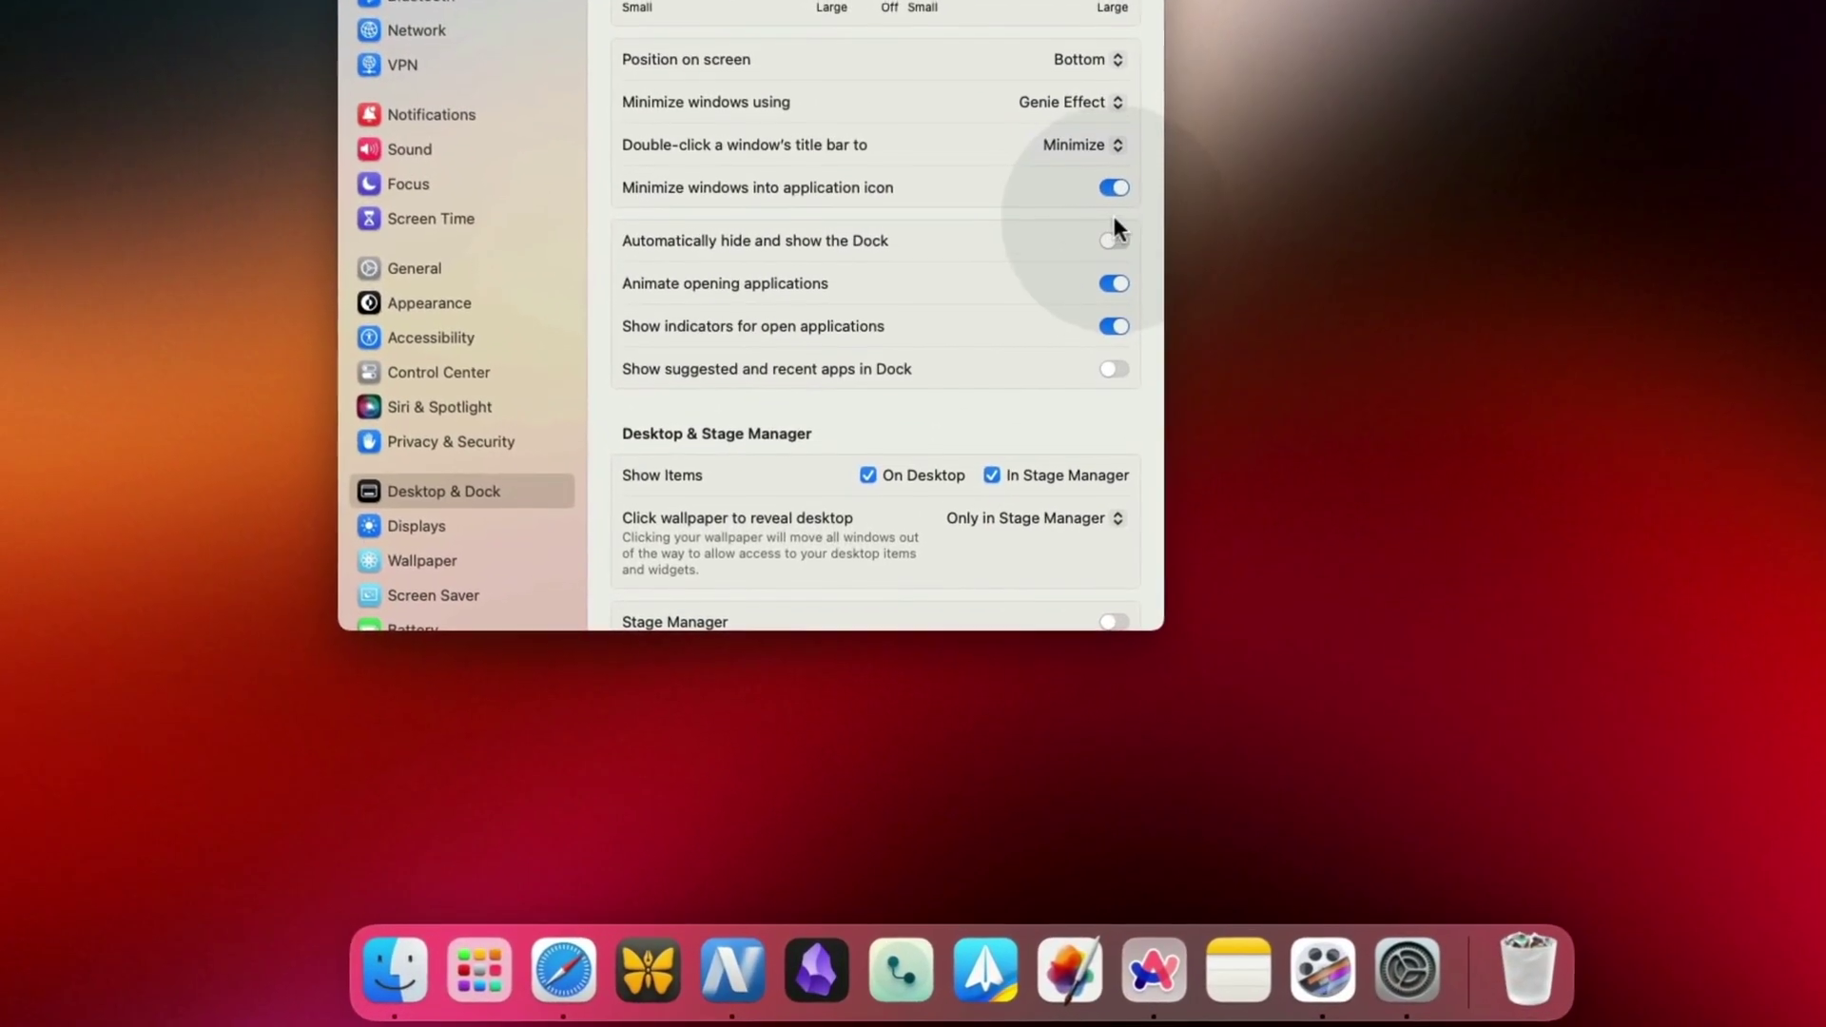
pyautogui.click(1115, 240)
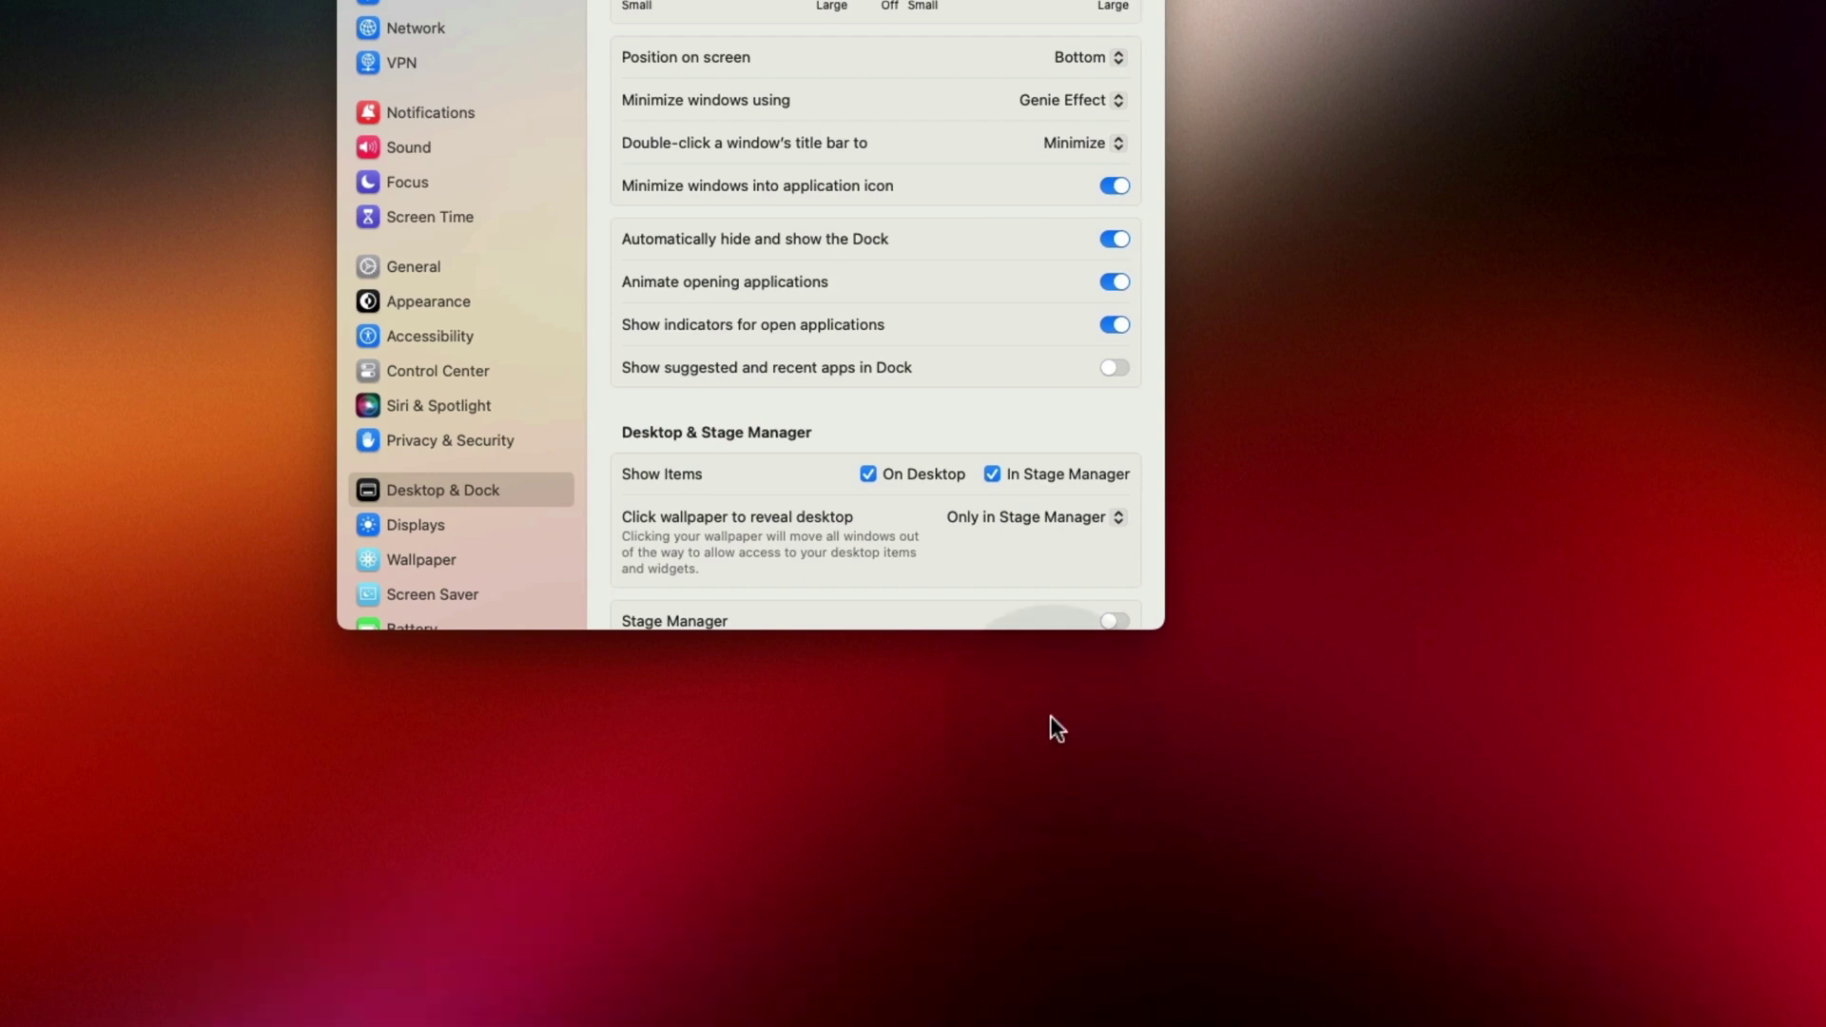
pyautogui.moveTo(1078, 1024)
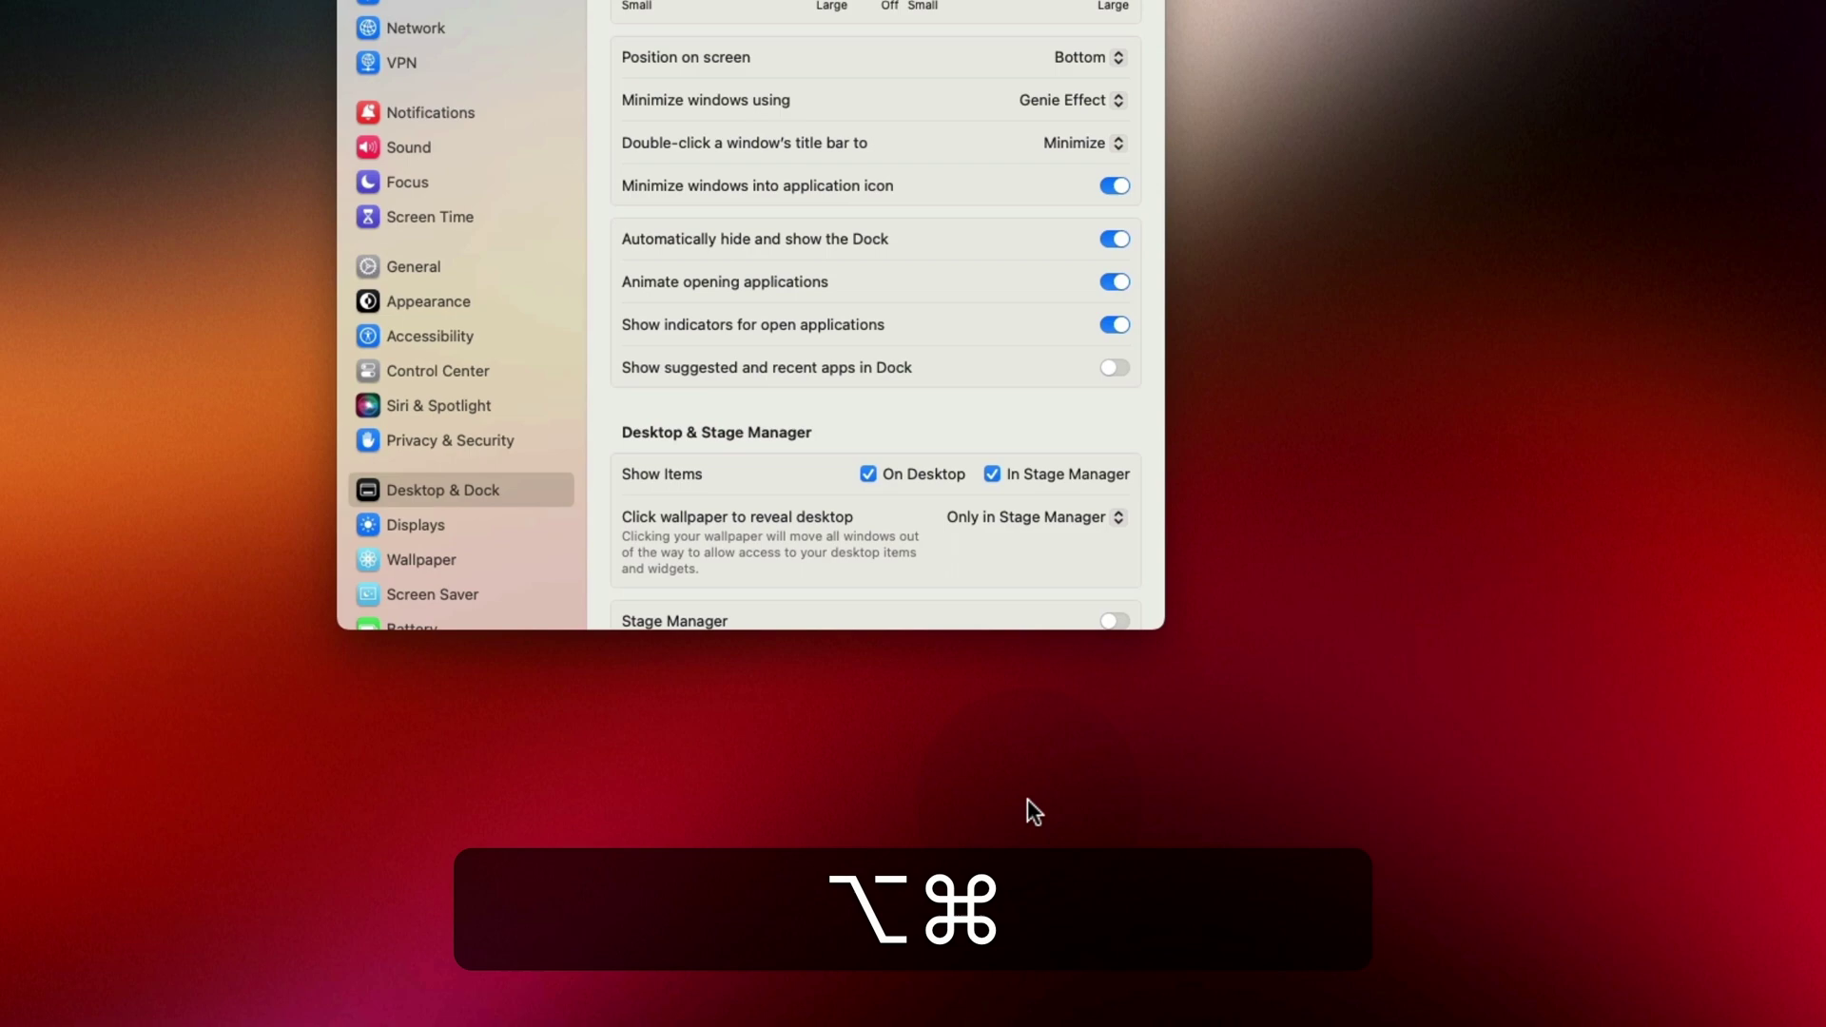
pyautogui.press('alt+super+d')
pyautogui.press('alt+super+d')
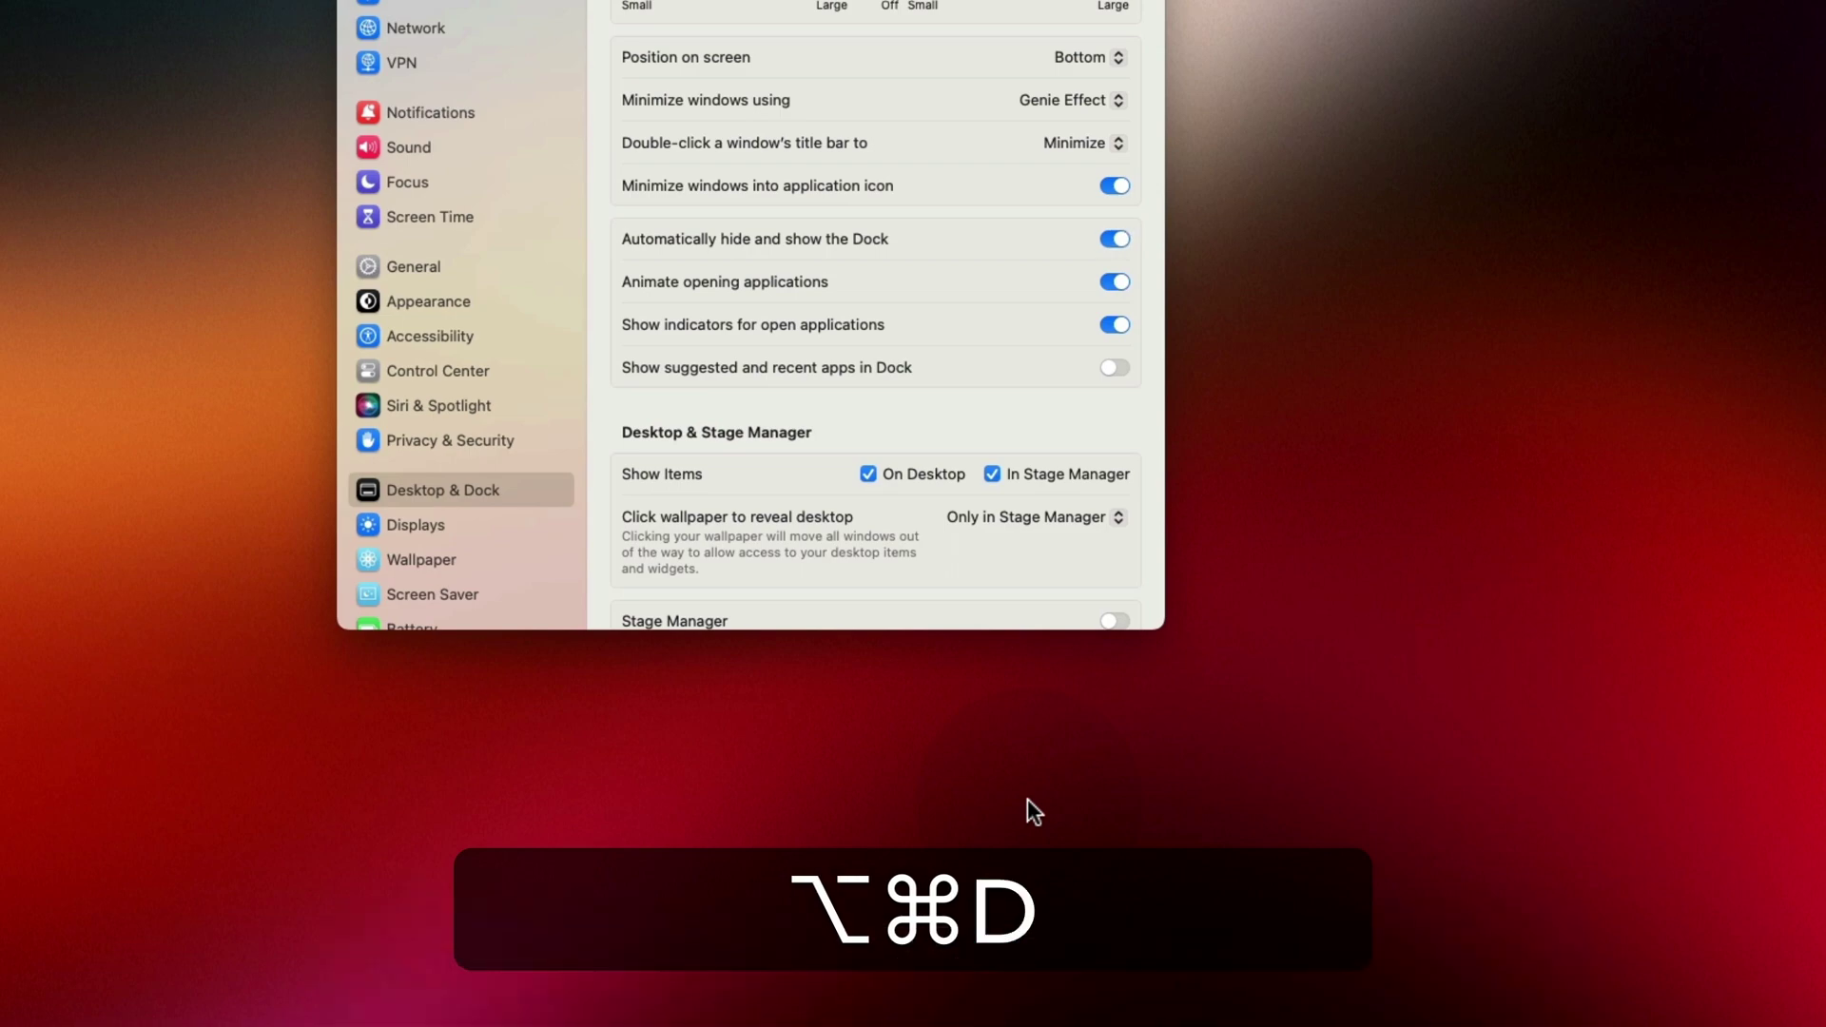
pyautogui.press('alt+super+d')
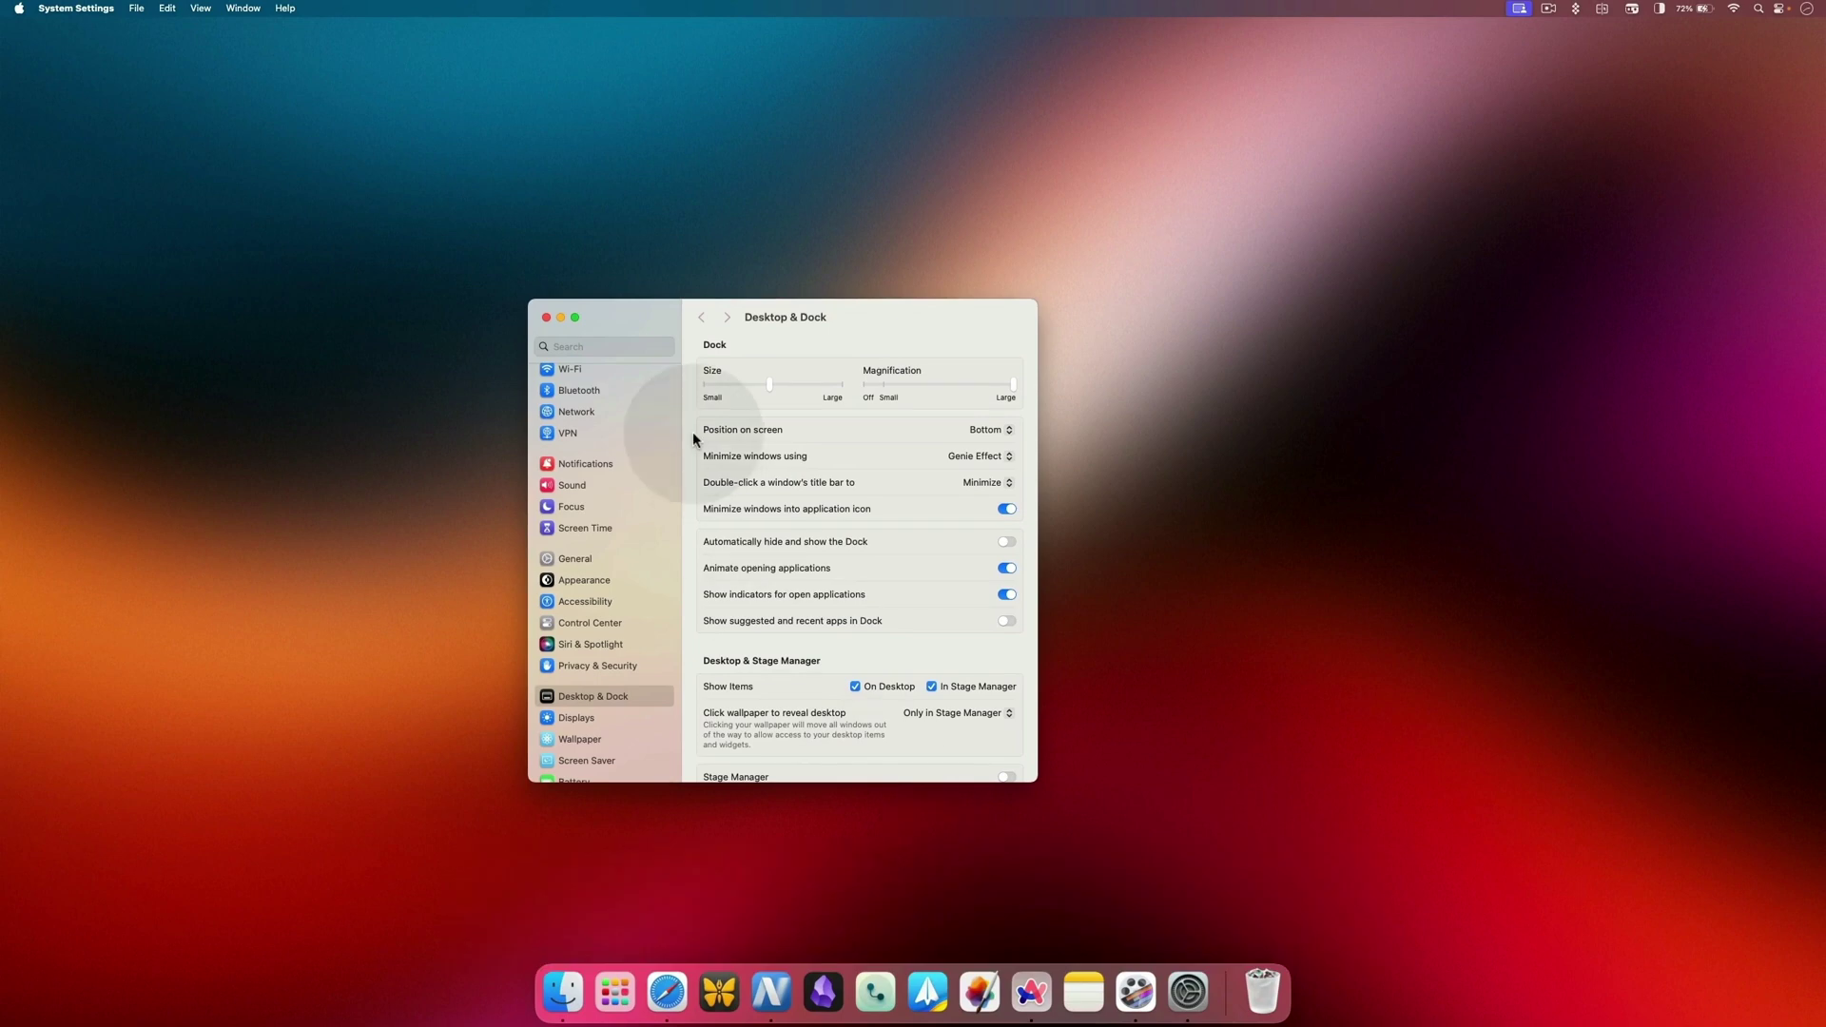
pyautogui.press('super+q')
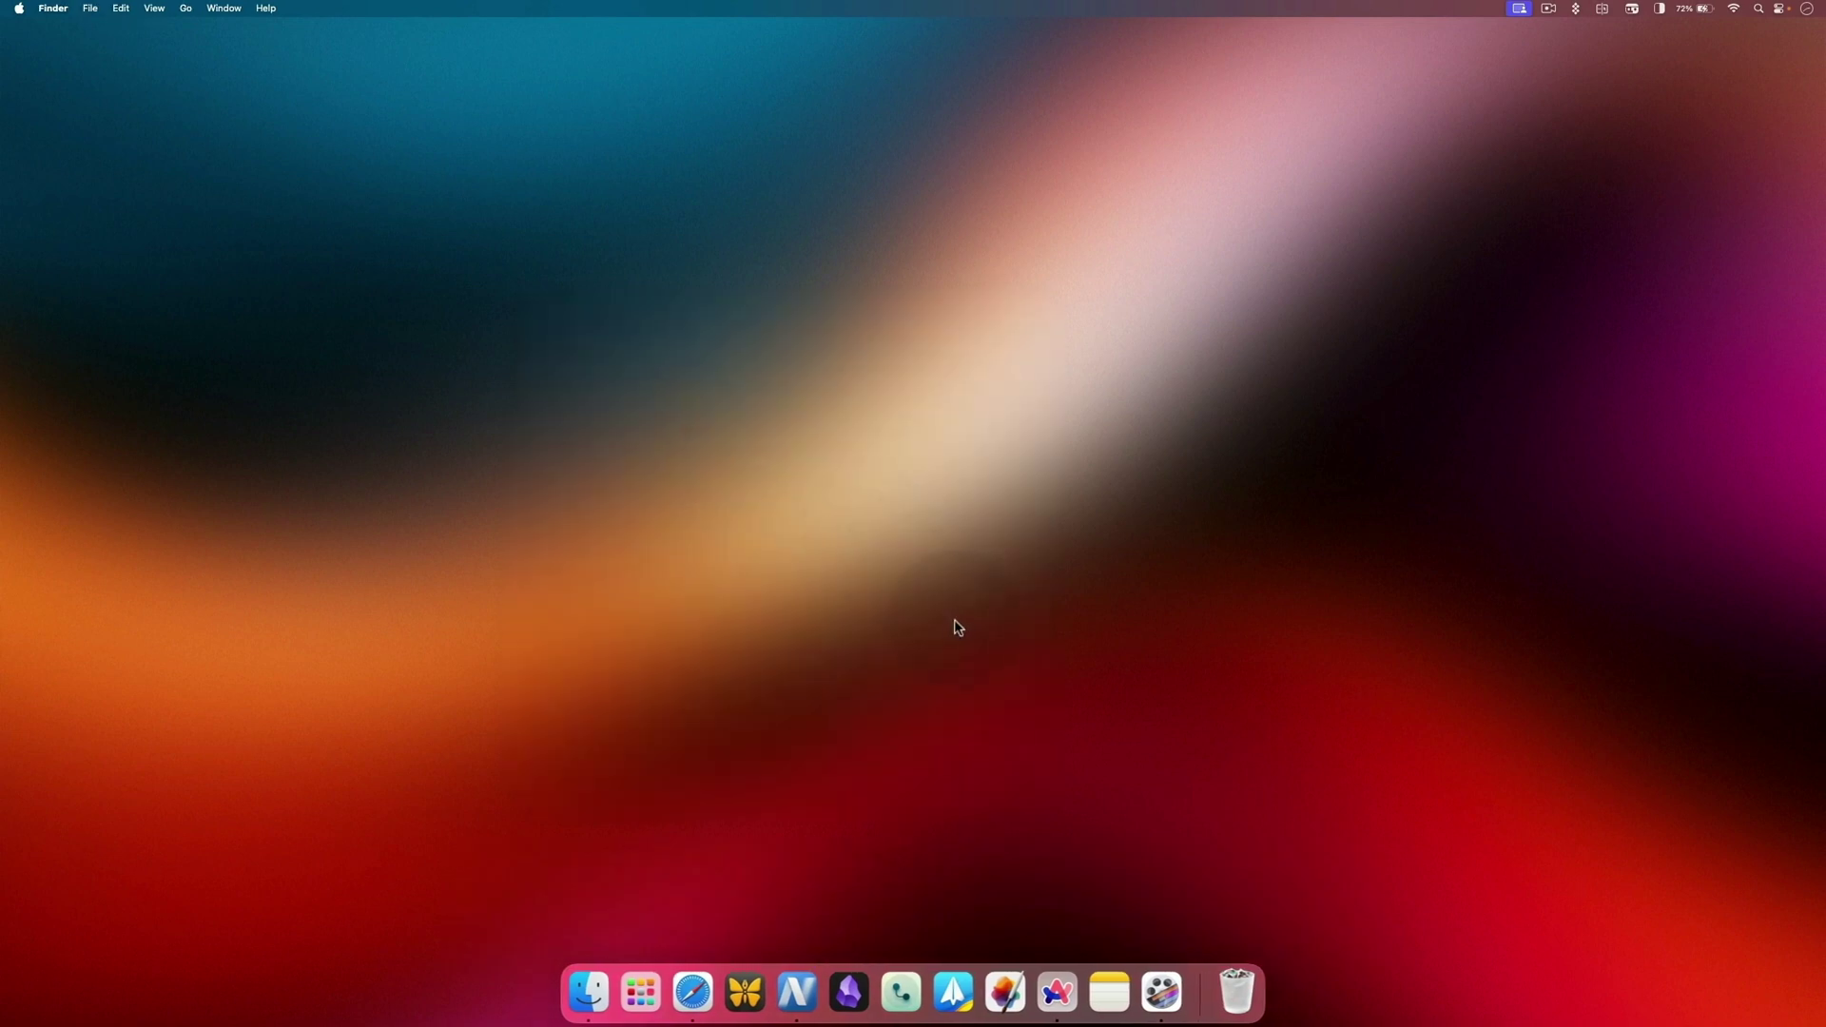
pyautogui.press('super+space')
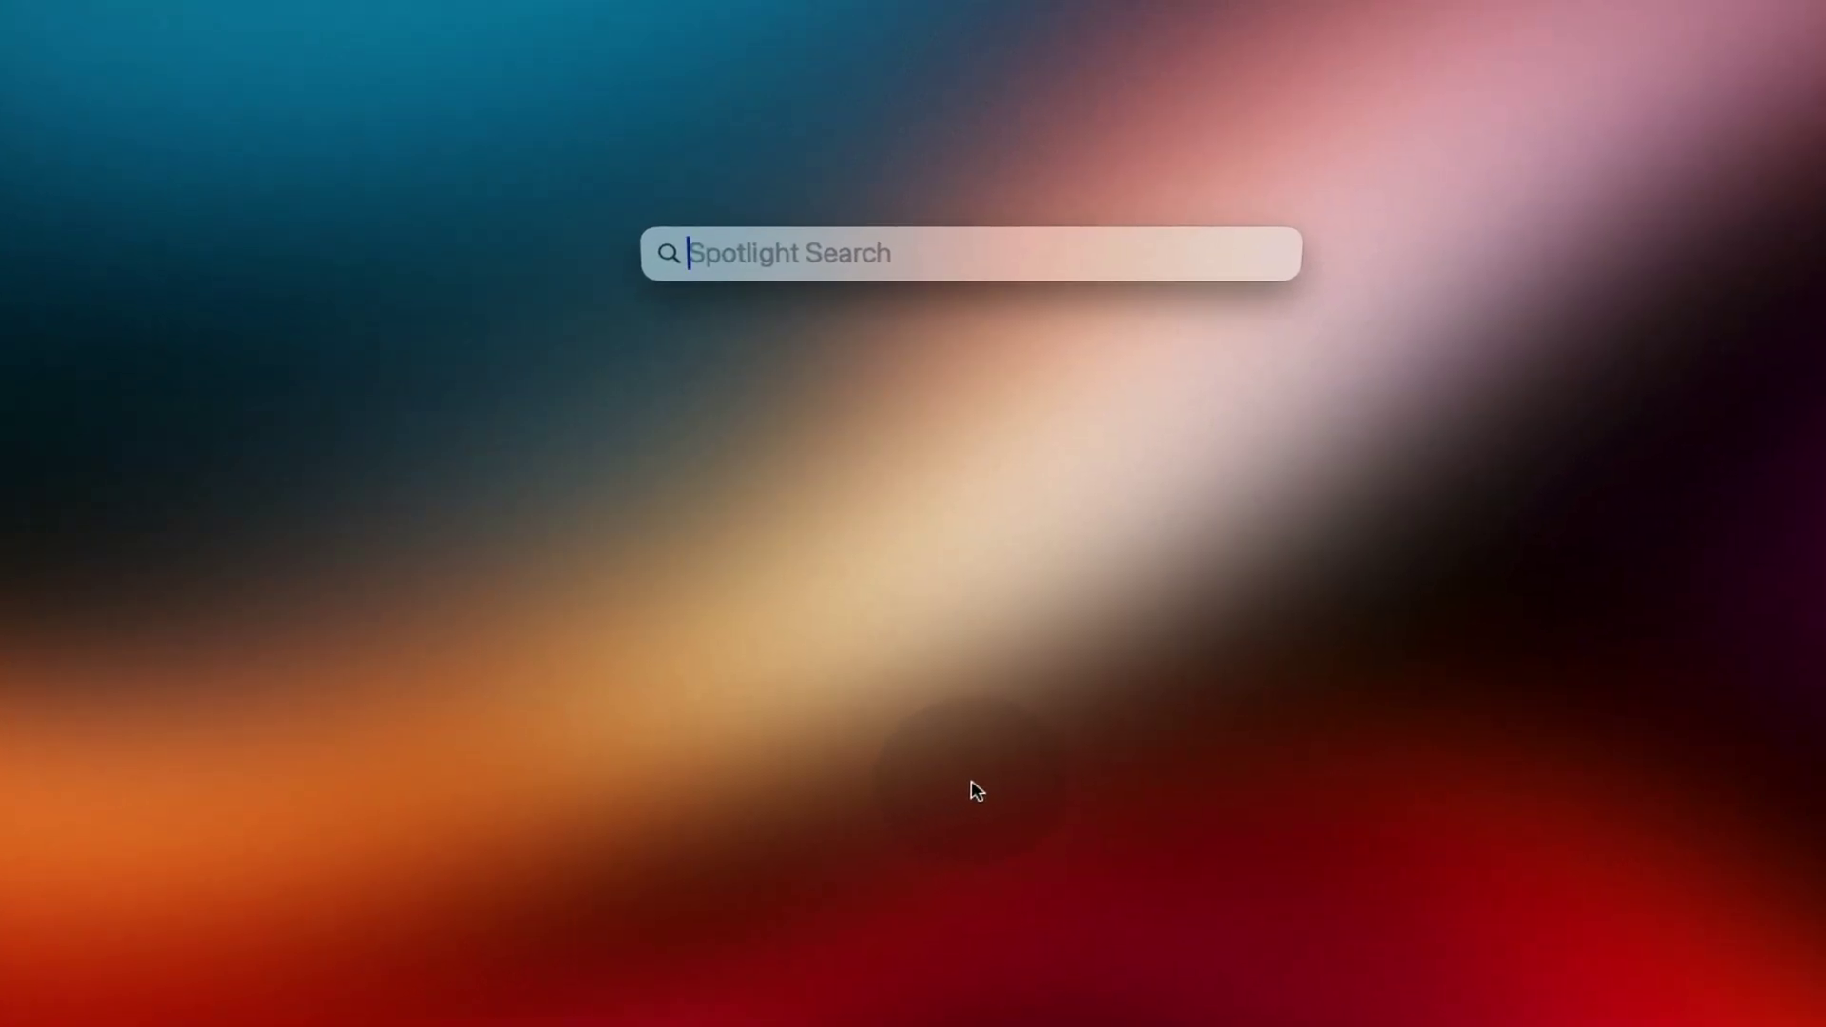
pyautogui.press('super+space')
pyautogui.press('super+space')
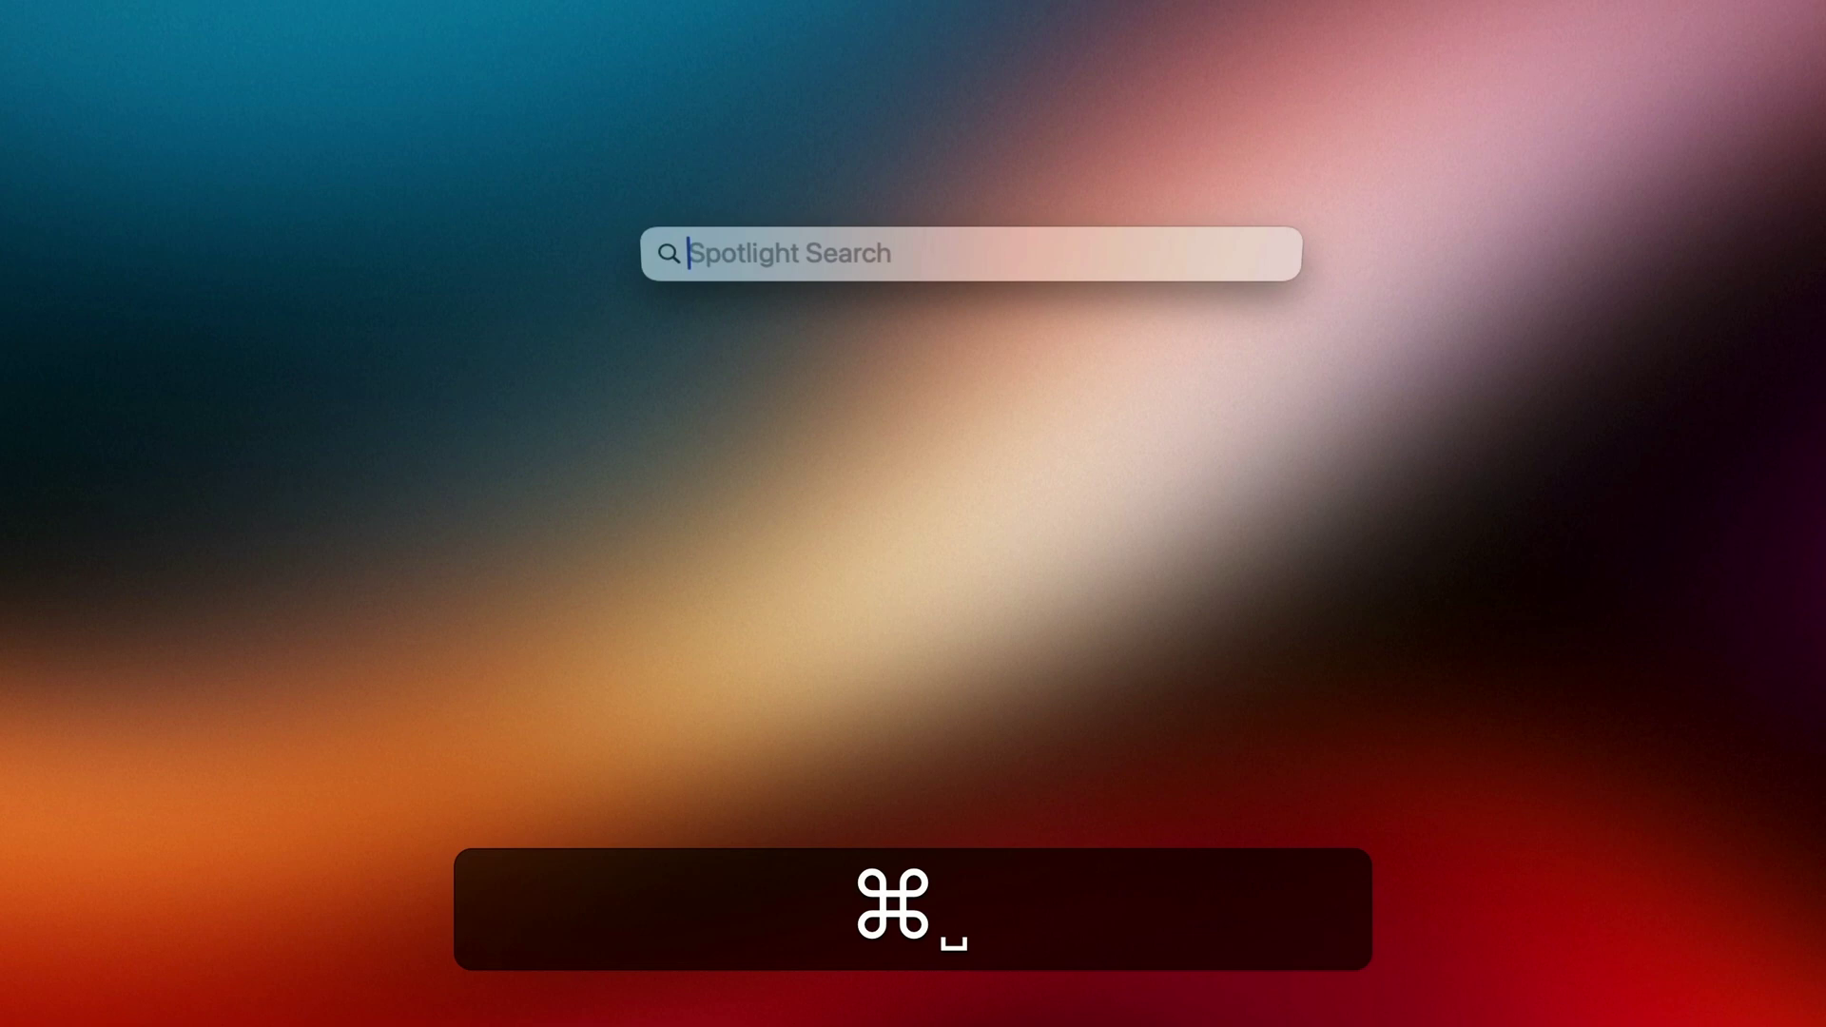
pyautogui.write('ois')
pyautogui.press('BackSpace')
pyautogui.press('BackSpace')
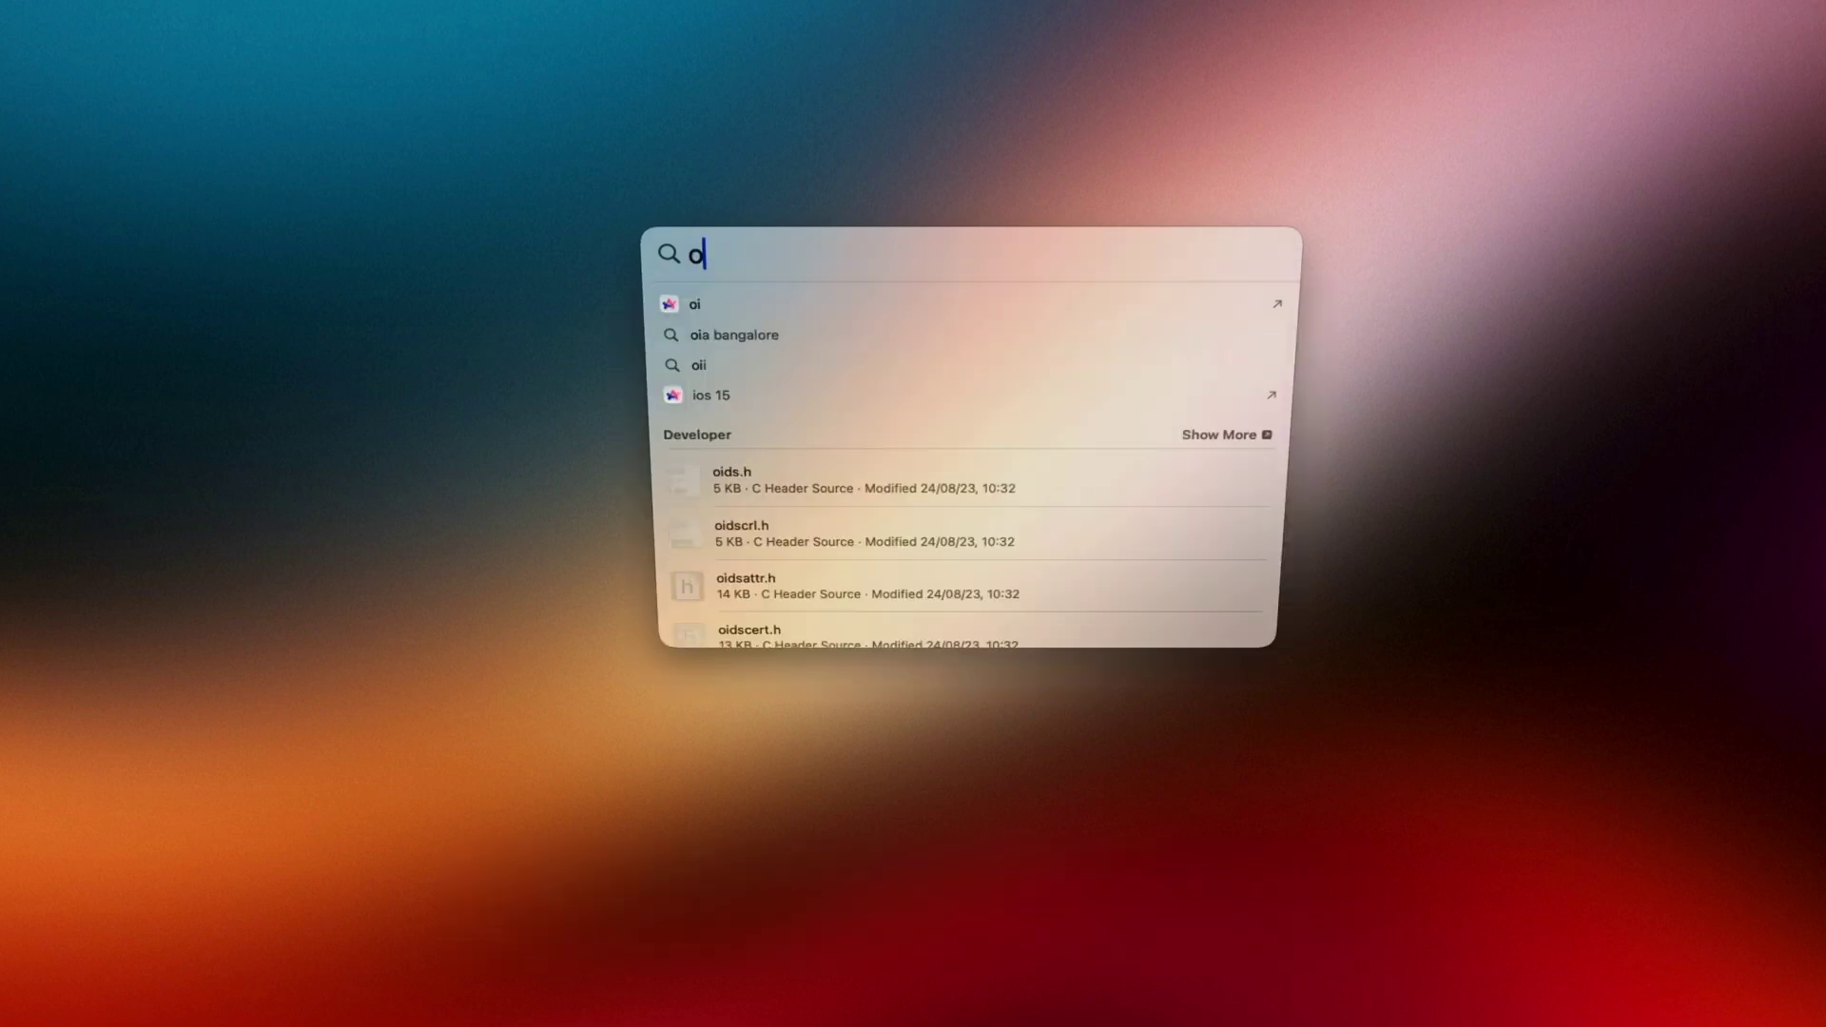
pyautogui.write('bsi')
pyautogui.press('BackSpace')
pyautogui.write('si')
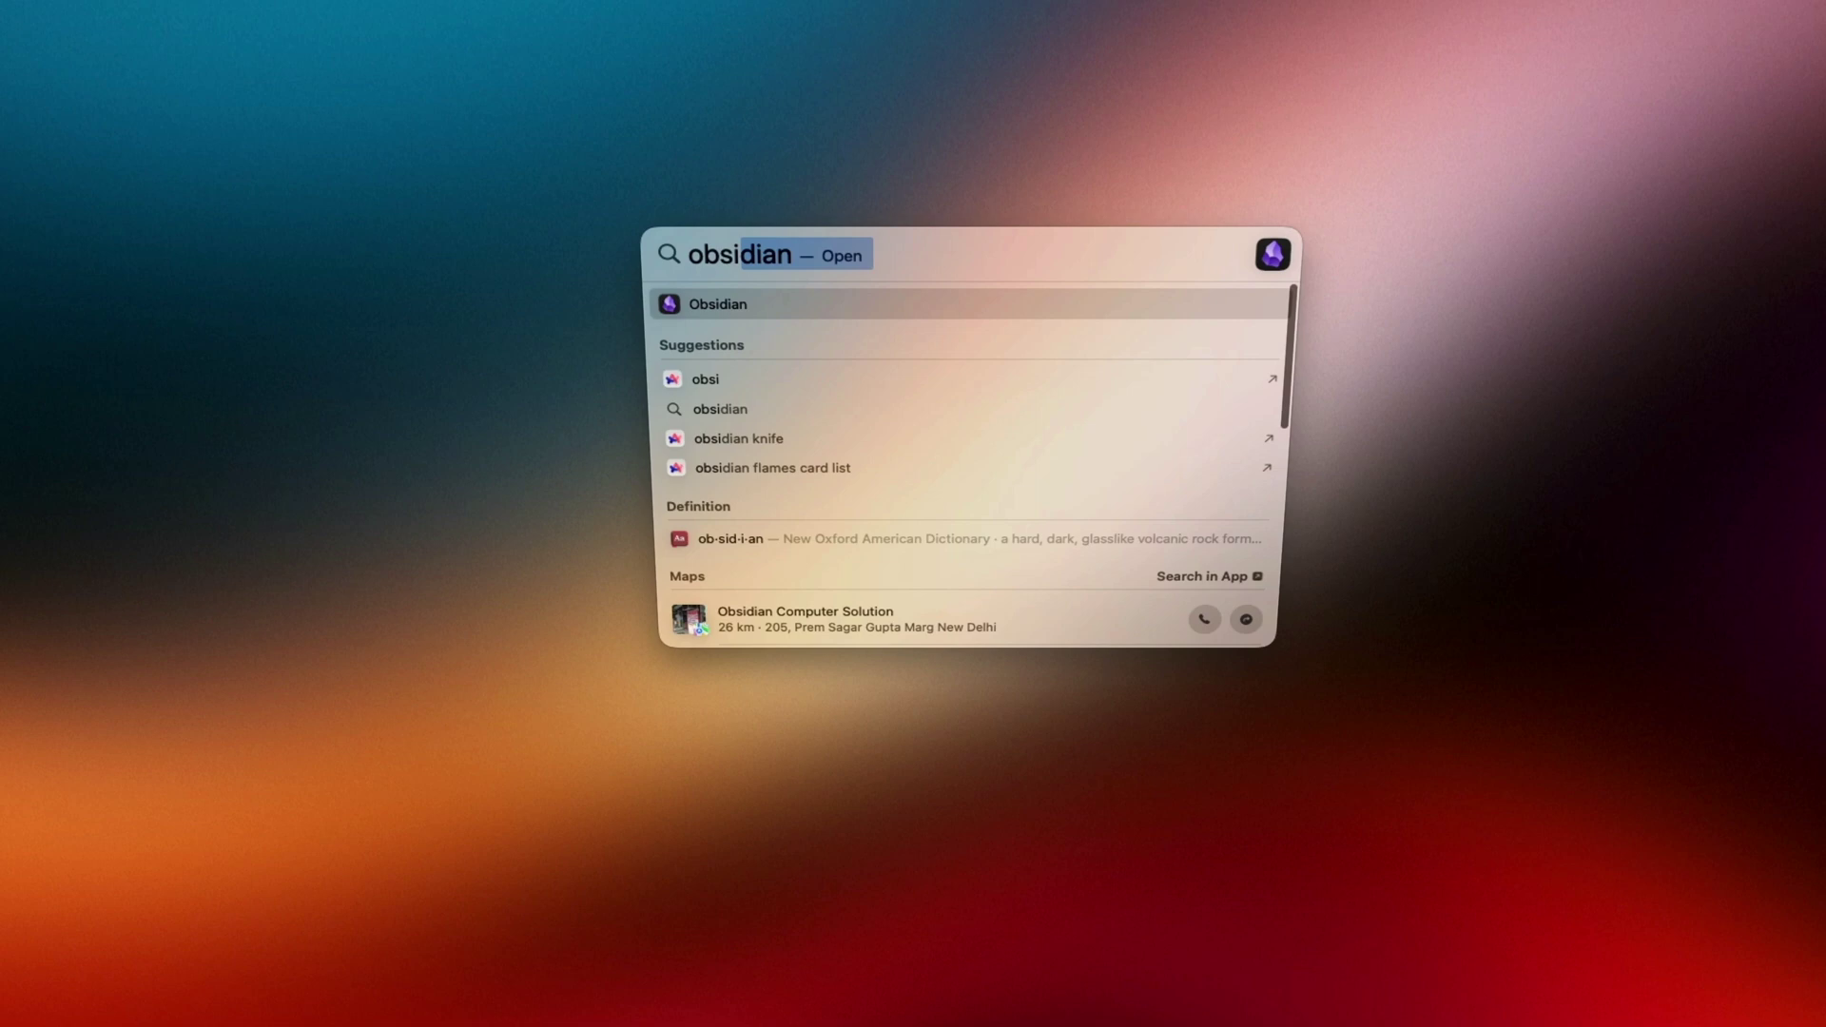
pyautogui.press('super+a')
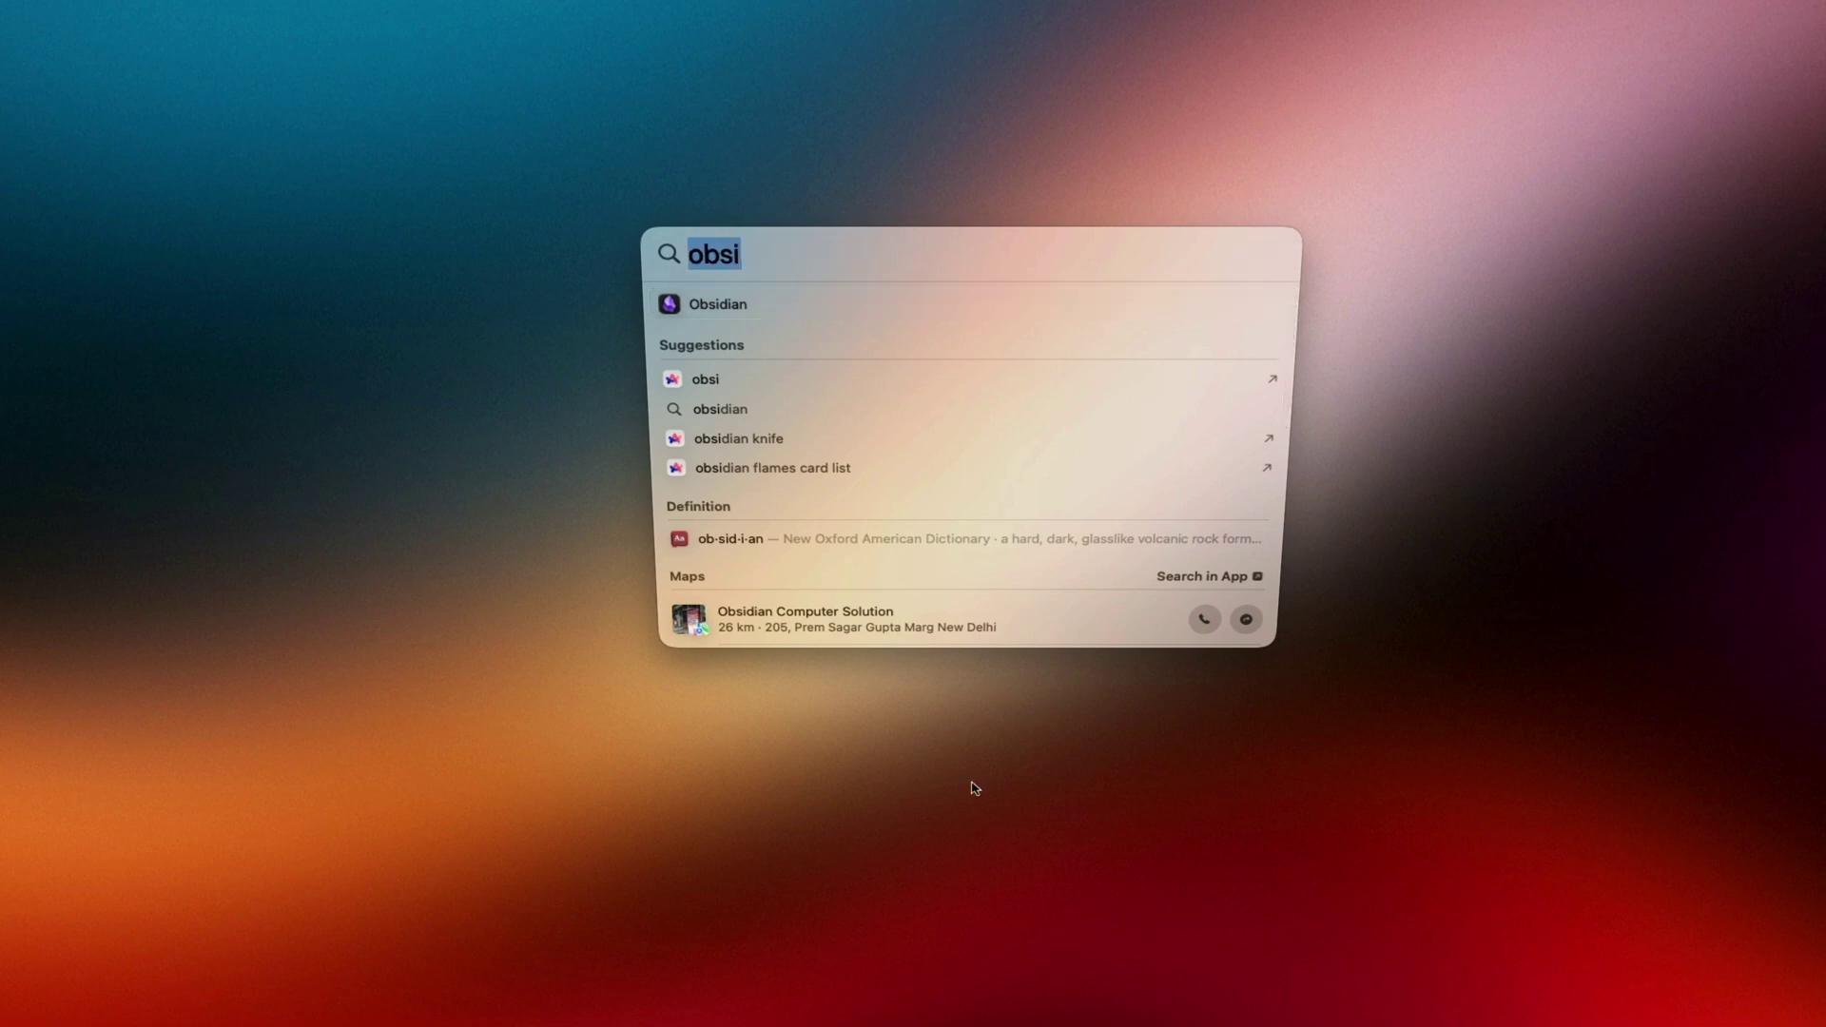
pyautogui.press('BackSpace')
pyautogui.write('n')
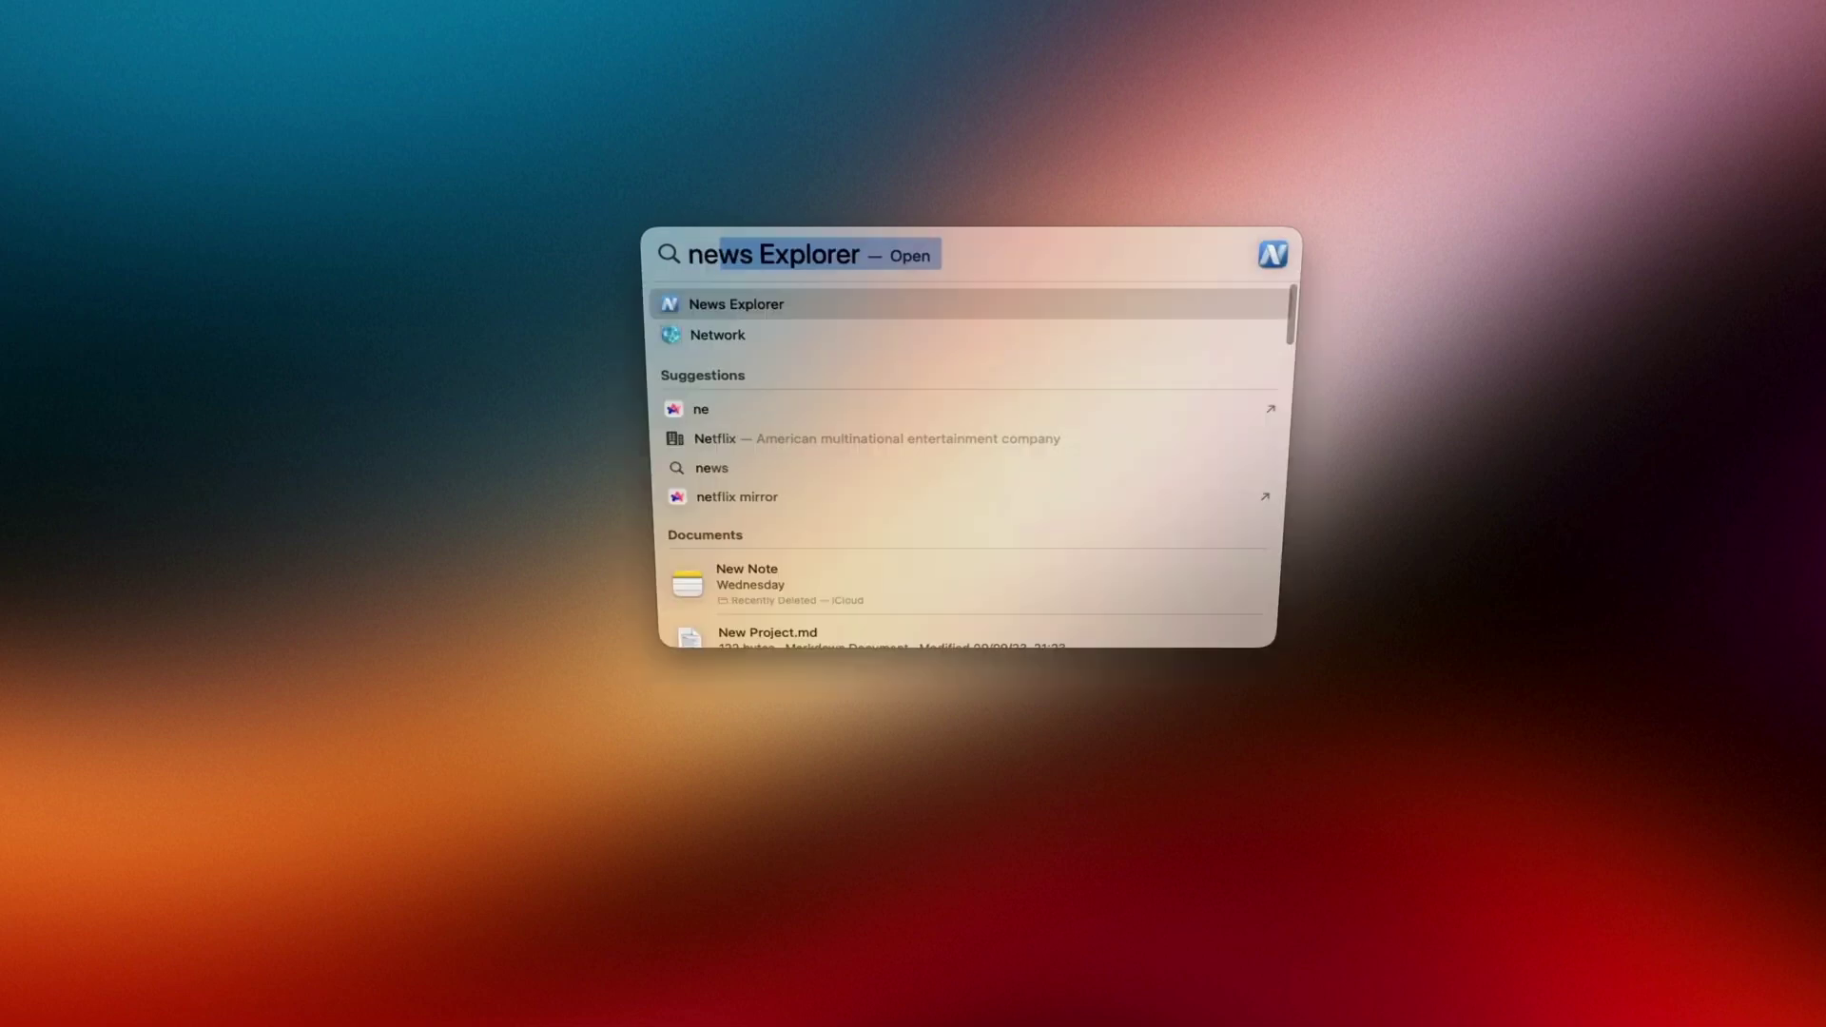
pyautogui.press('BackSpace')
pyautogui.press('BackSpace')
pyautogui.write('pshycologu')
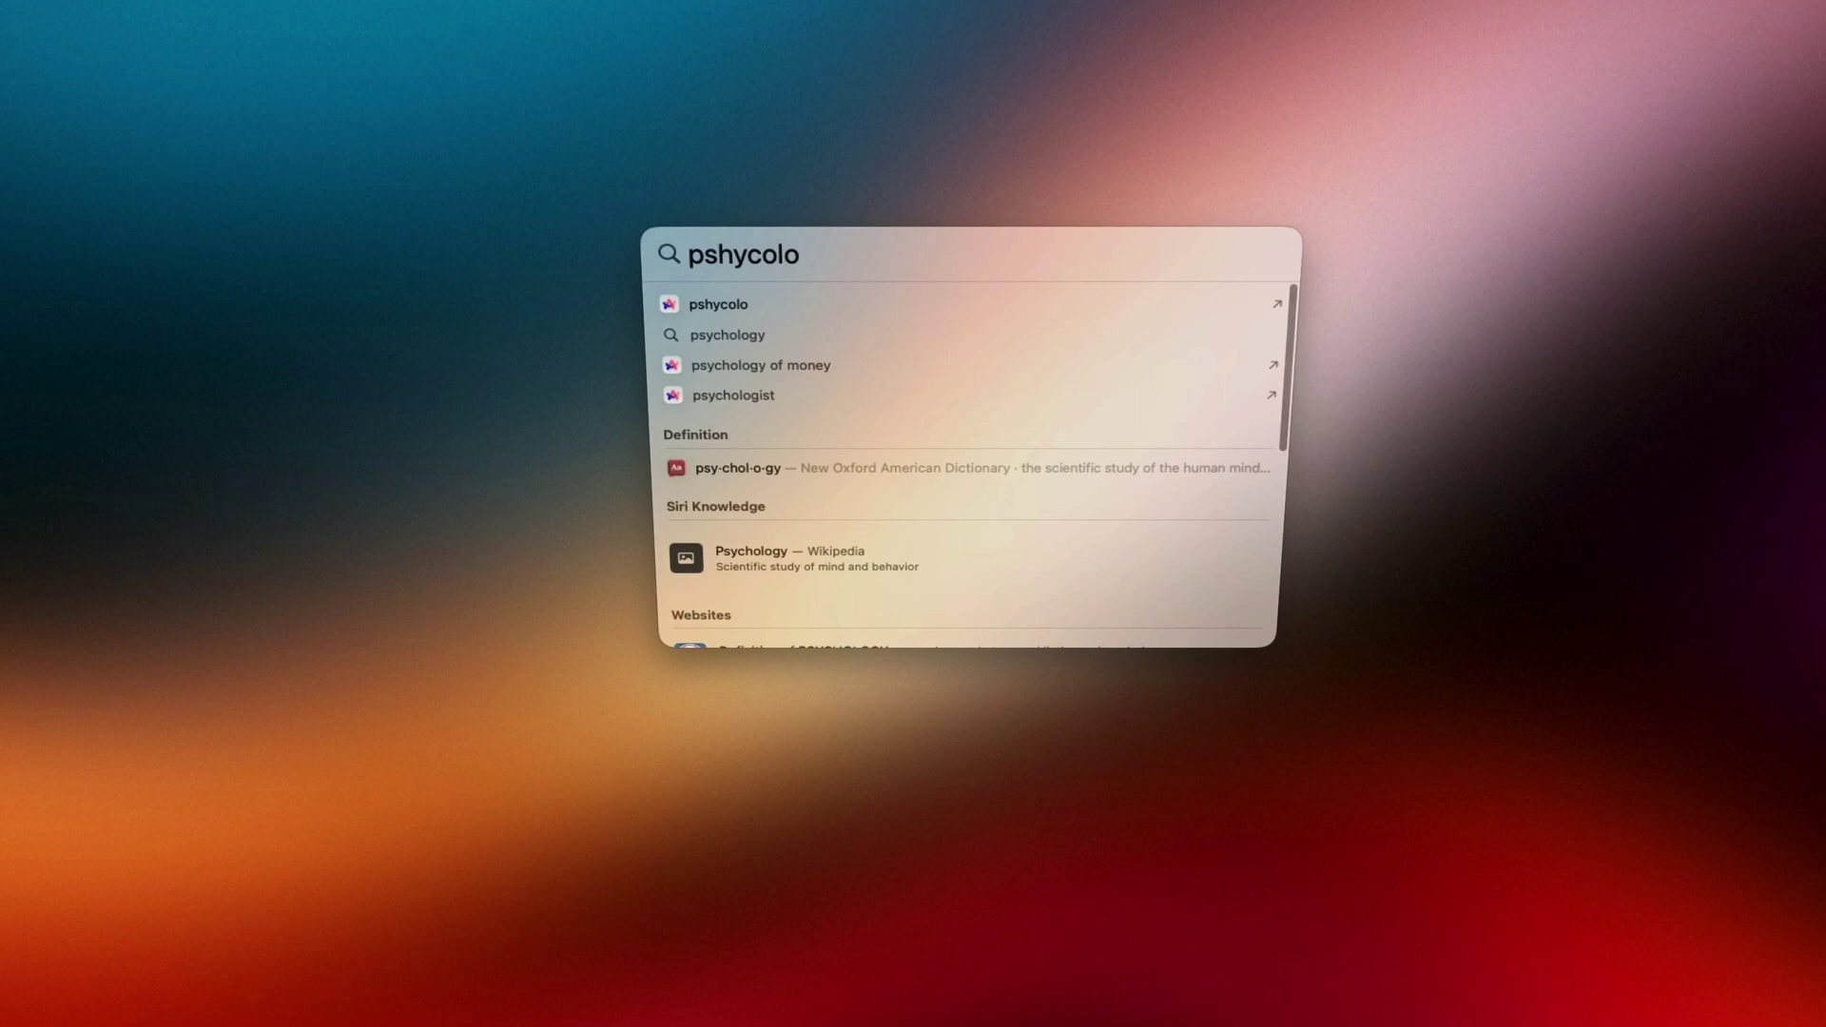
pyautogui.press('BackSpace')
pyautogui.write('y of money')
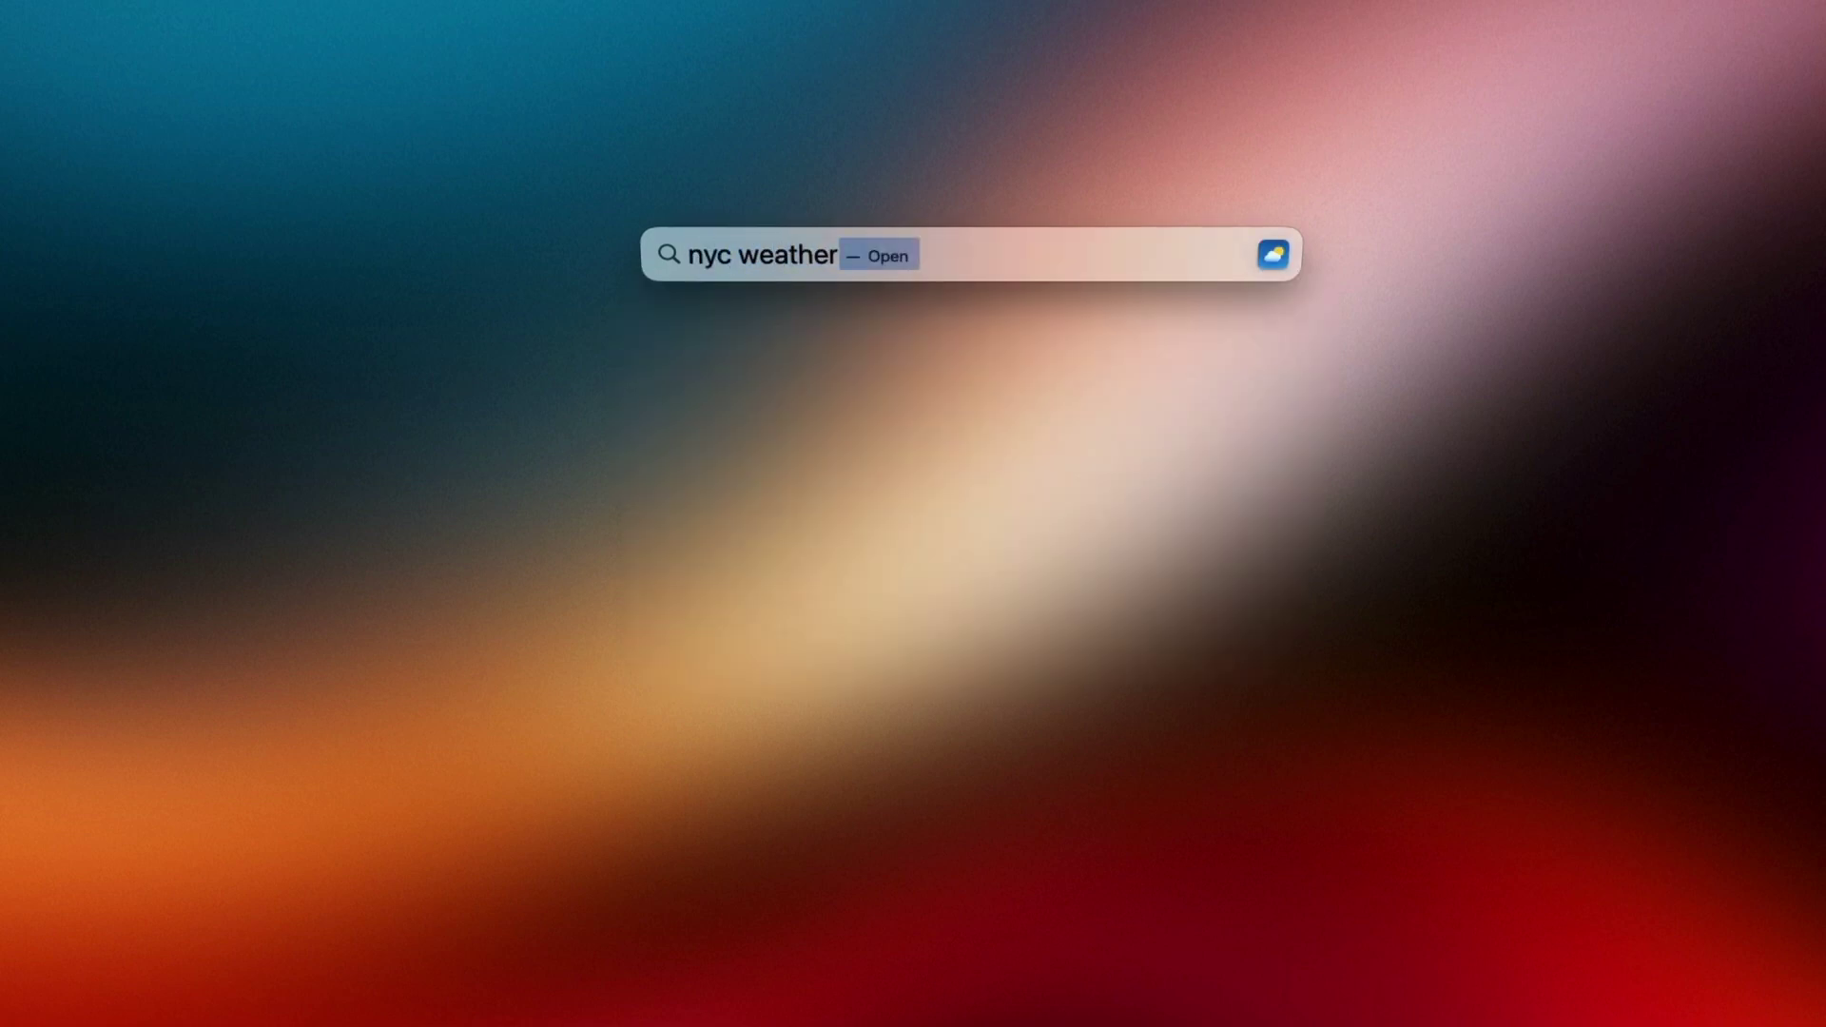
pyautogui.press('super+a')
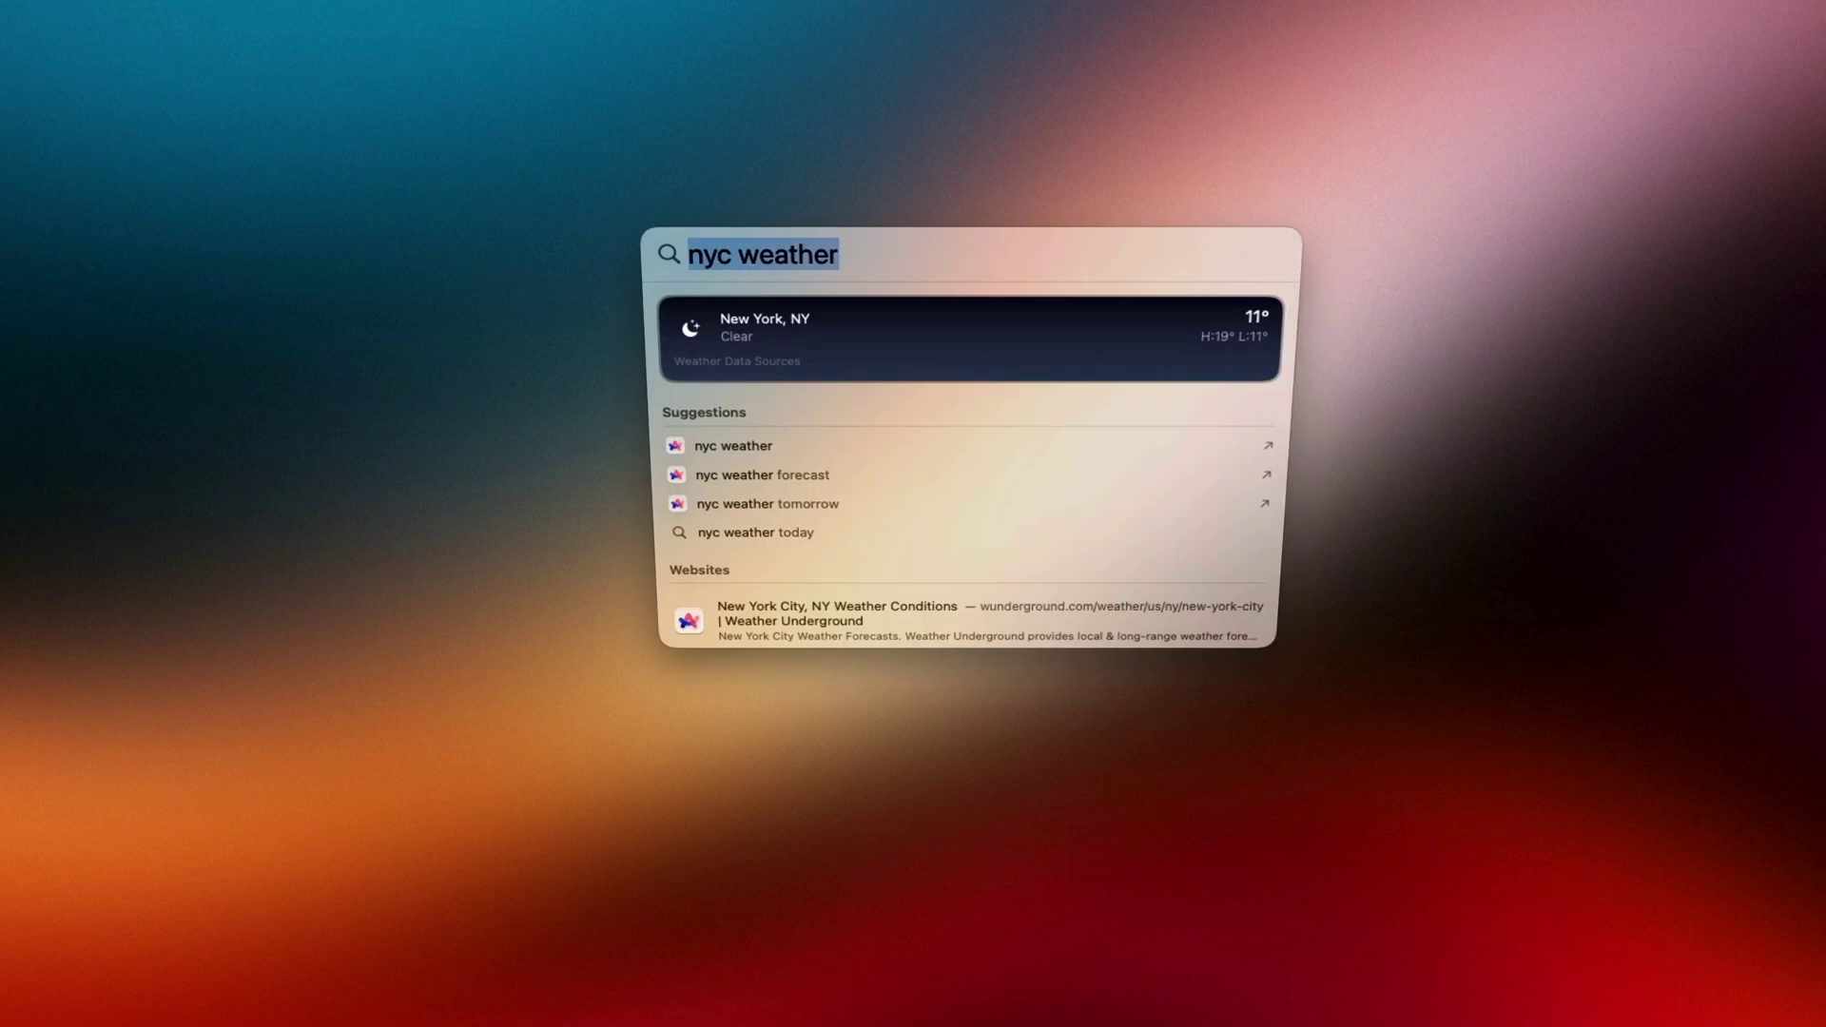
pyautogui.press('BackSpace')
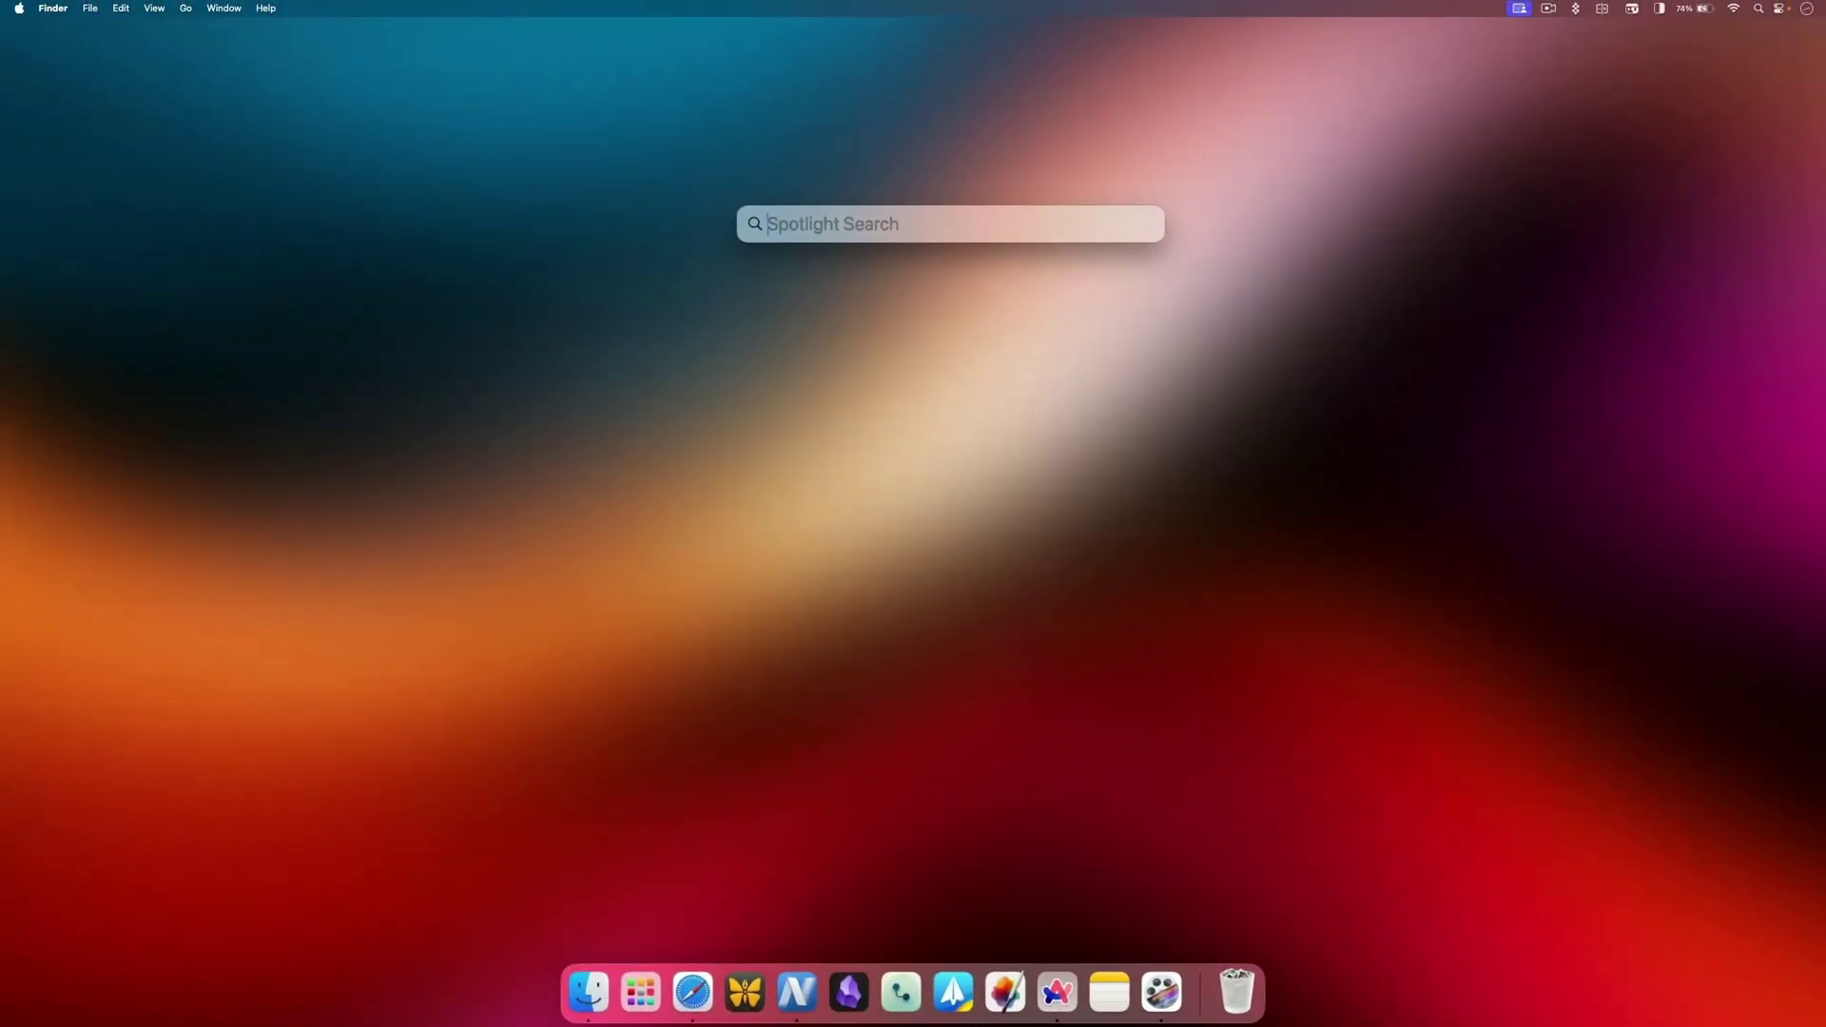
# Step: Dismiss the empty Spotlight search bar to return to the bare desktop
pyautogui.press('Escape')
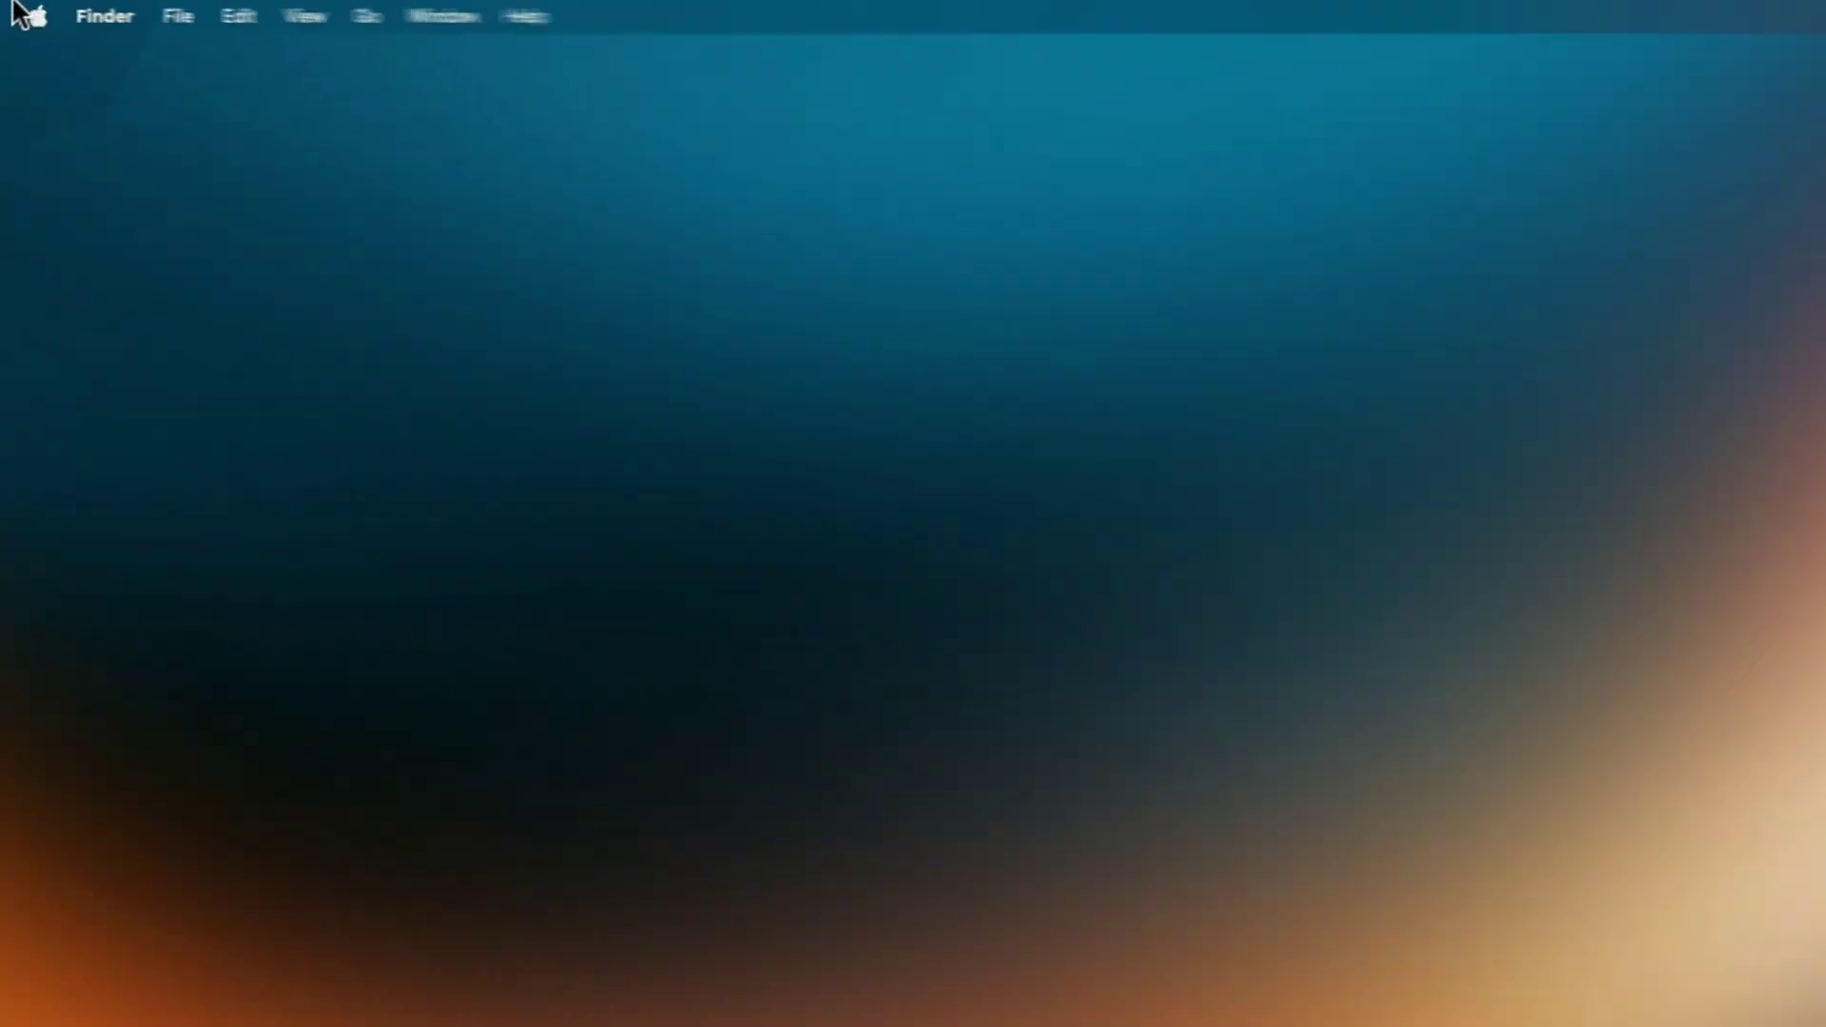
# Step: Open the Trackpad page of System Settings from the Apple menu
pyautogui.click(19, 8)
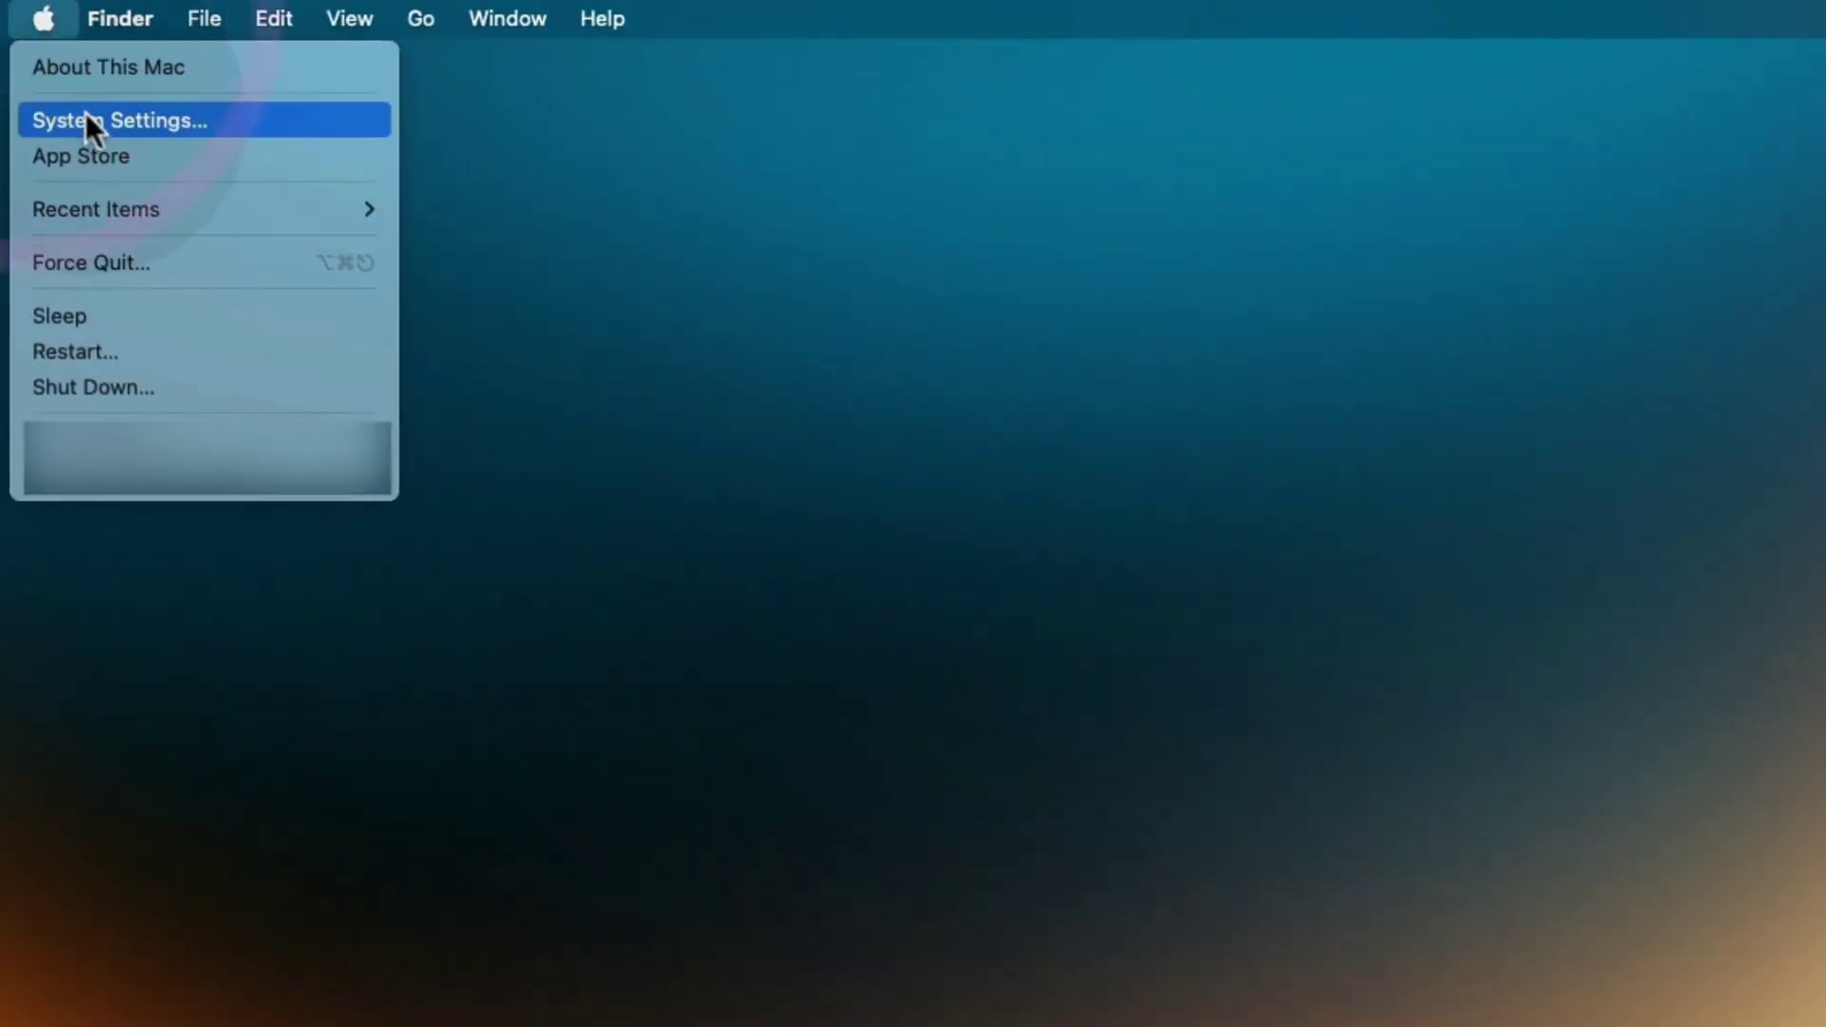
pyautogui.click(41, 53)
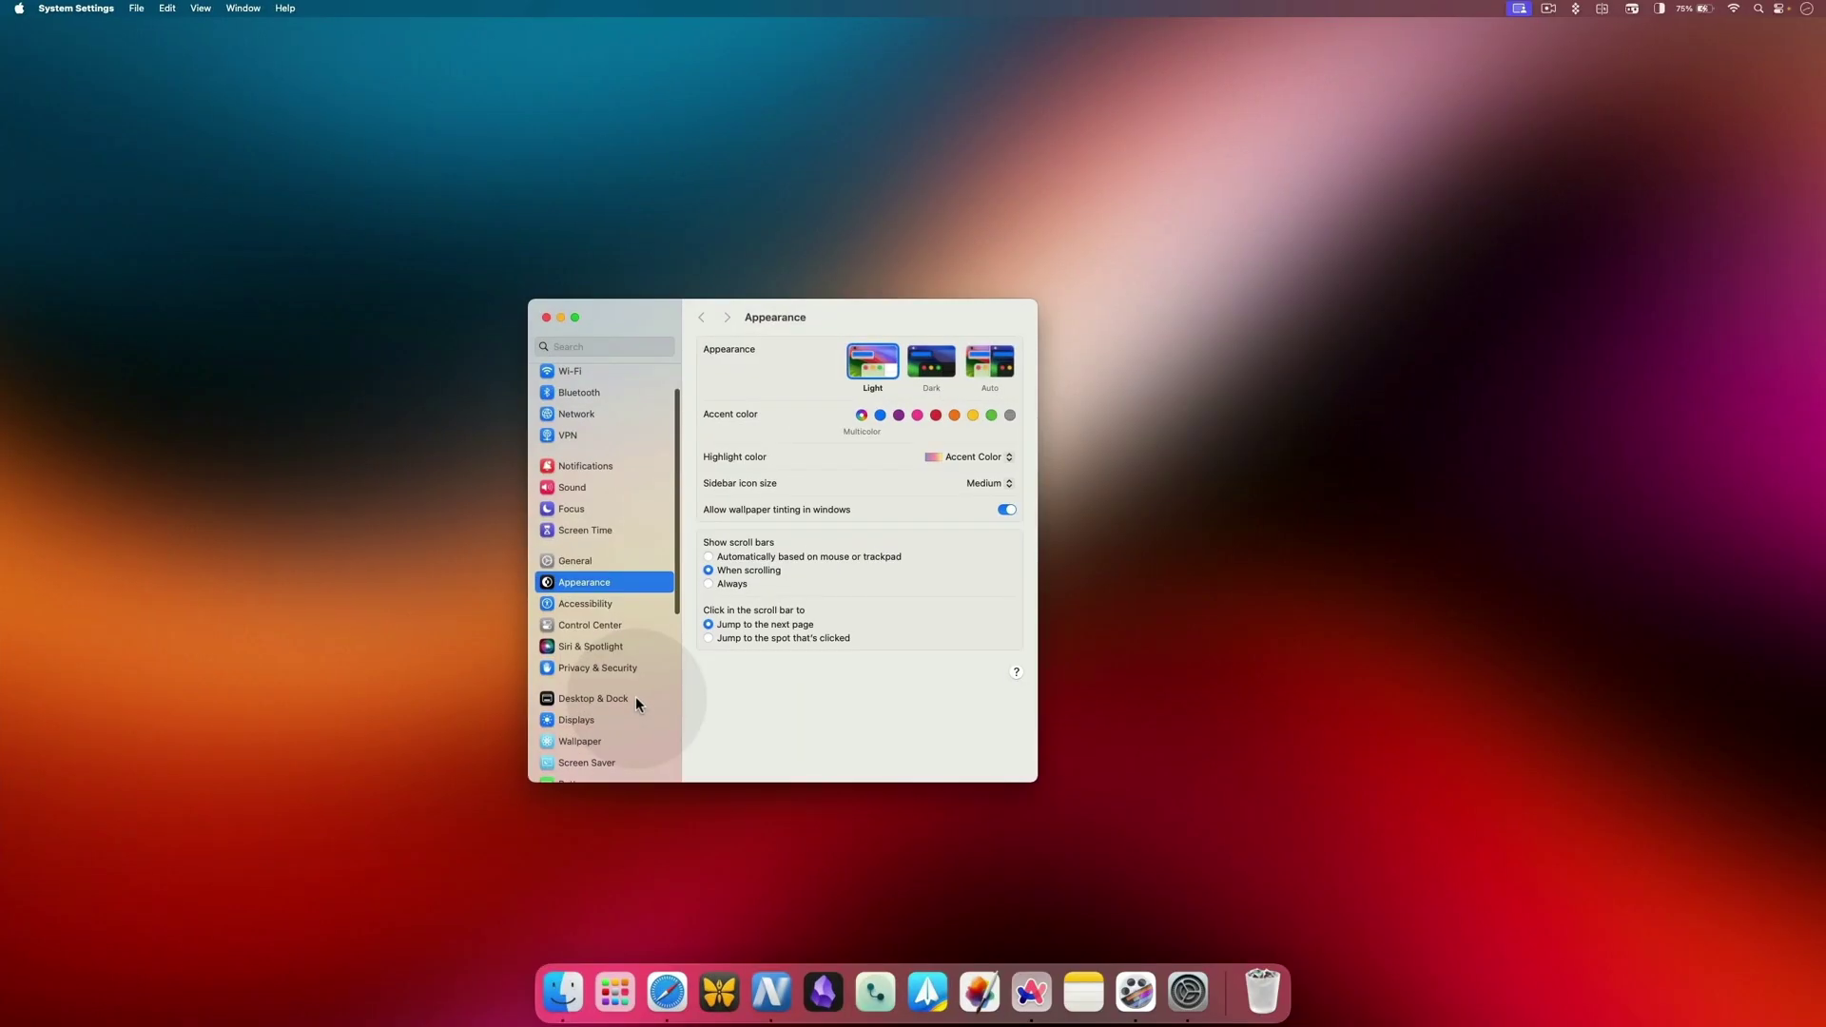
pyautogui.scroll(-10, 636, 704)
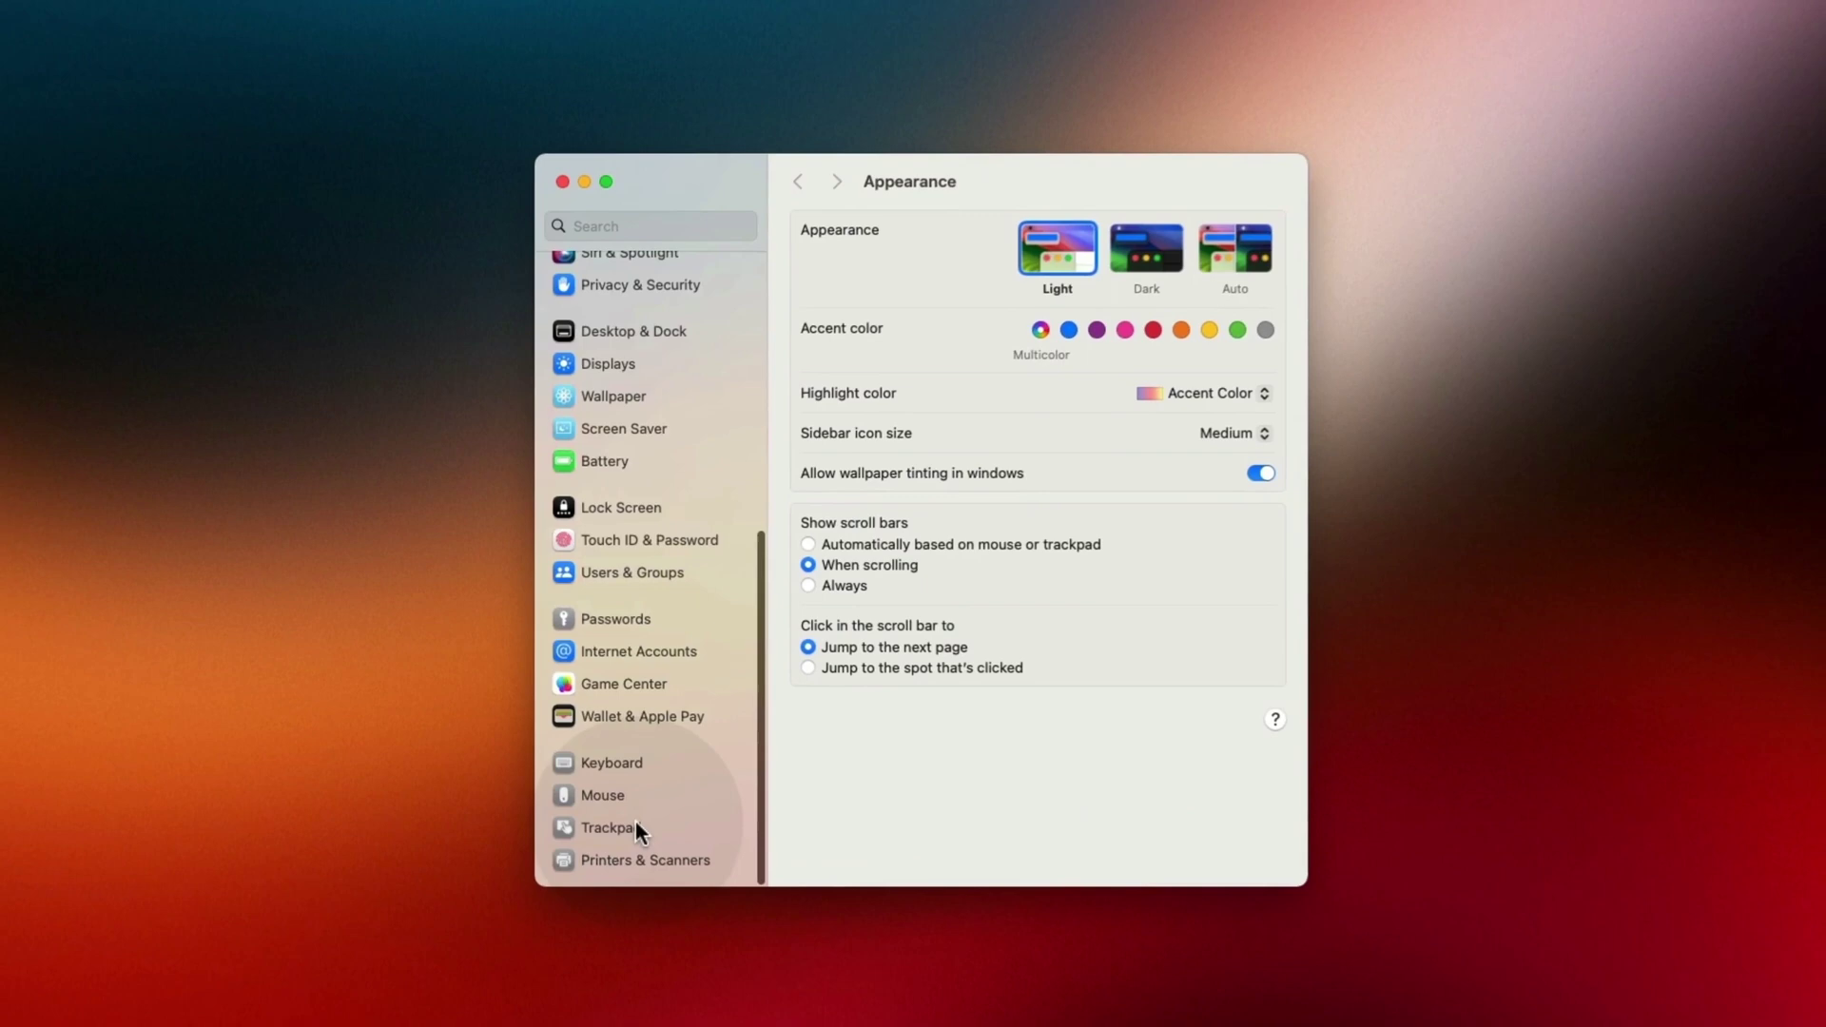
pyautogui.click(597, 746)
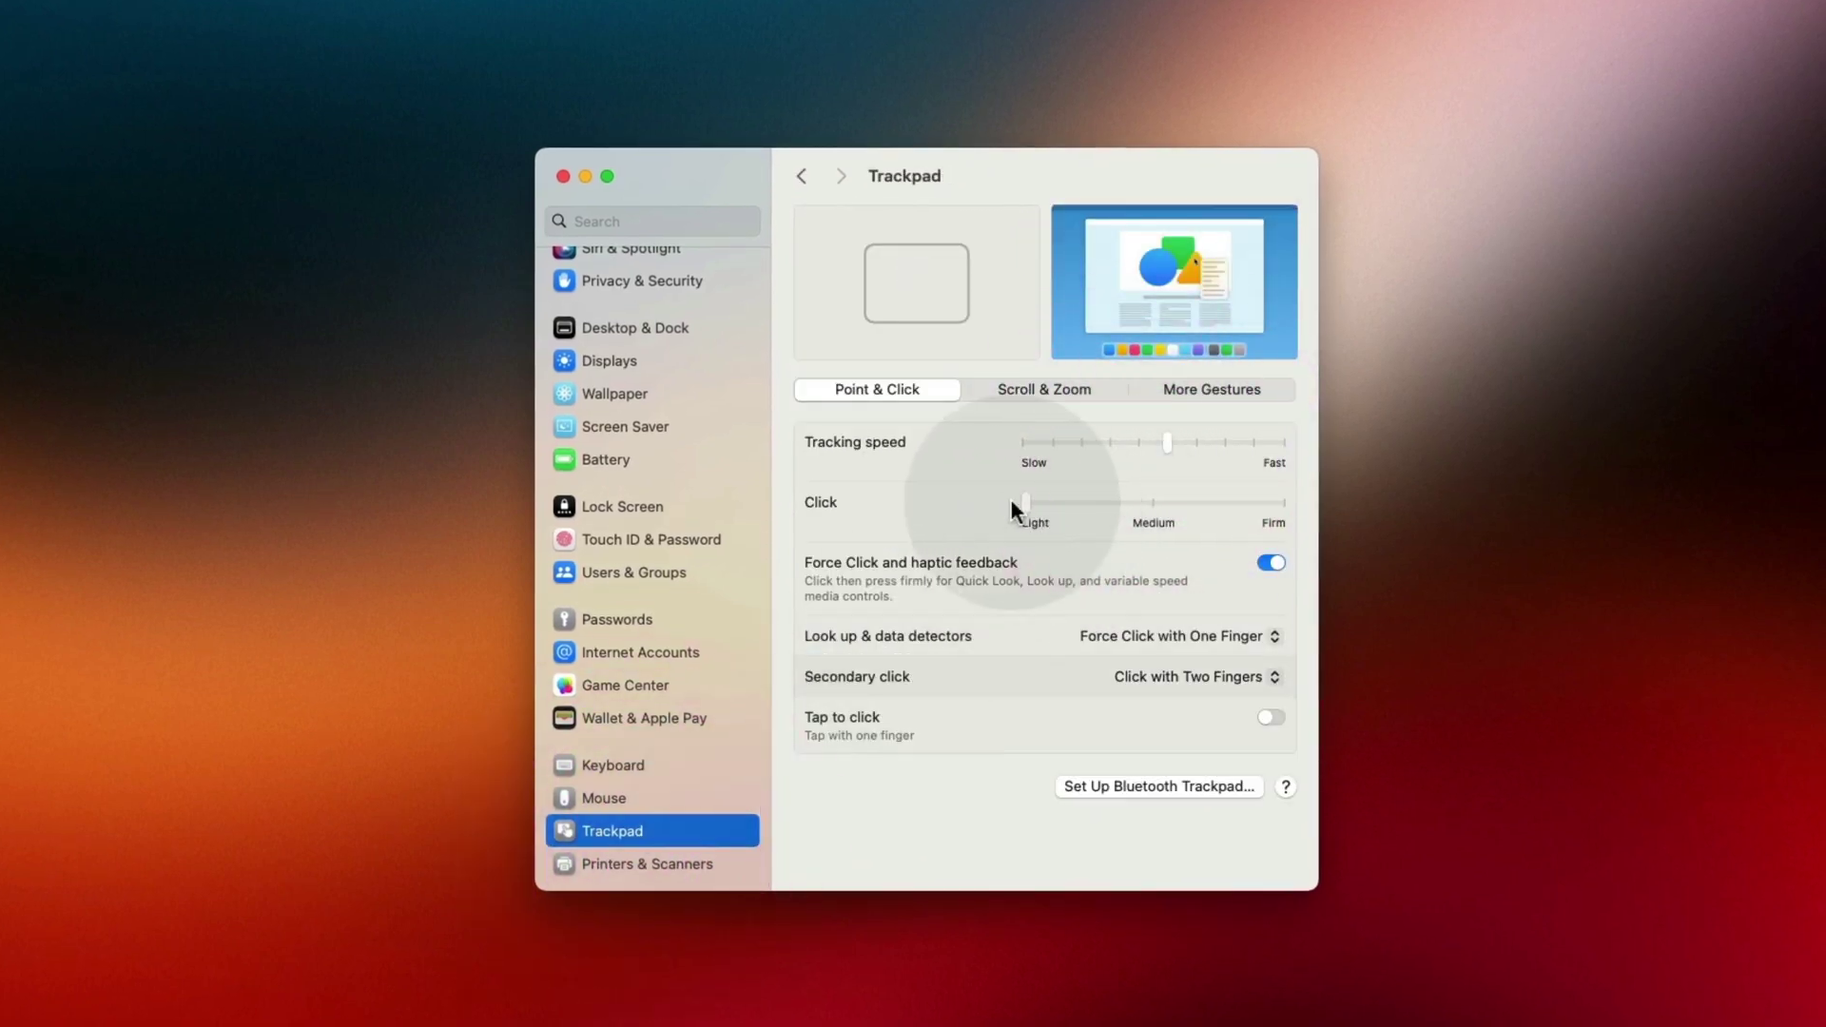
# Step: Turn on Tap to click and keep Secondary click as Click or Tap with Two Fingers
pyautogui.click(1086, 502)
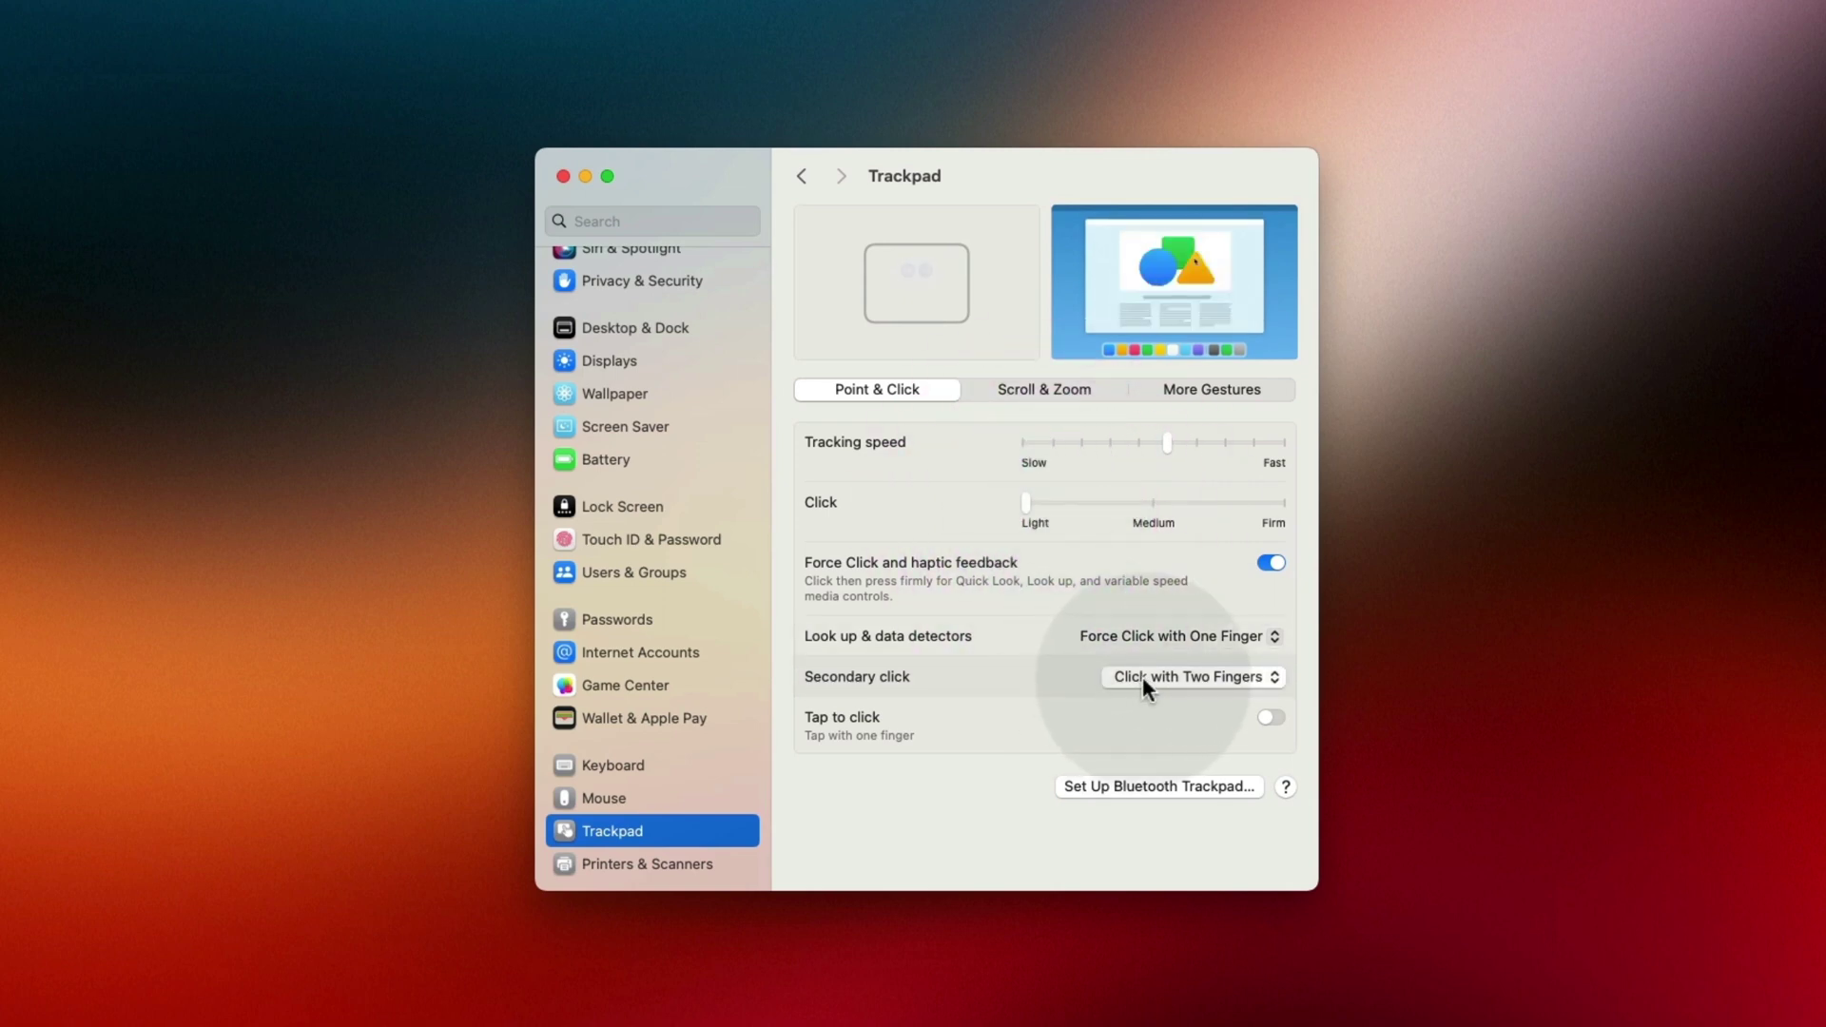
pyautogui.click(1262, 717)
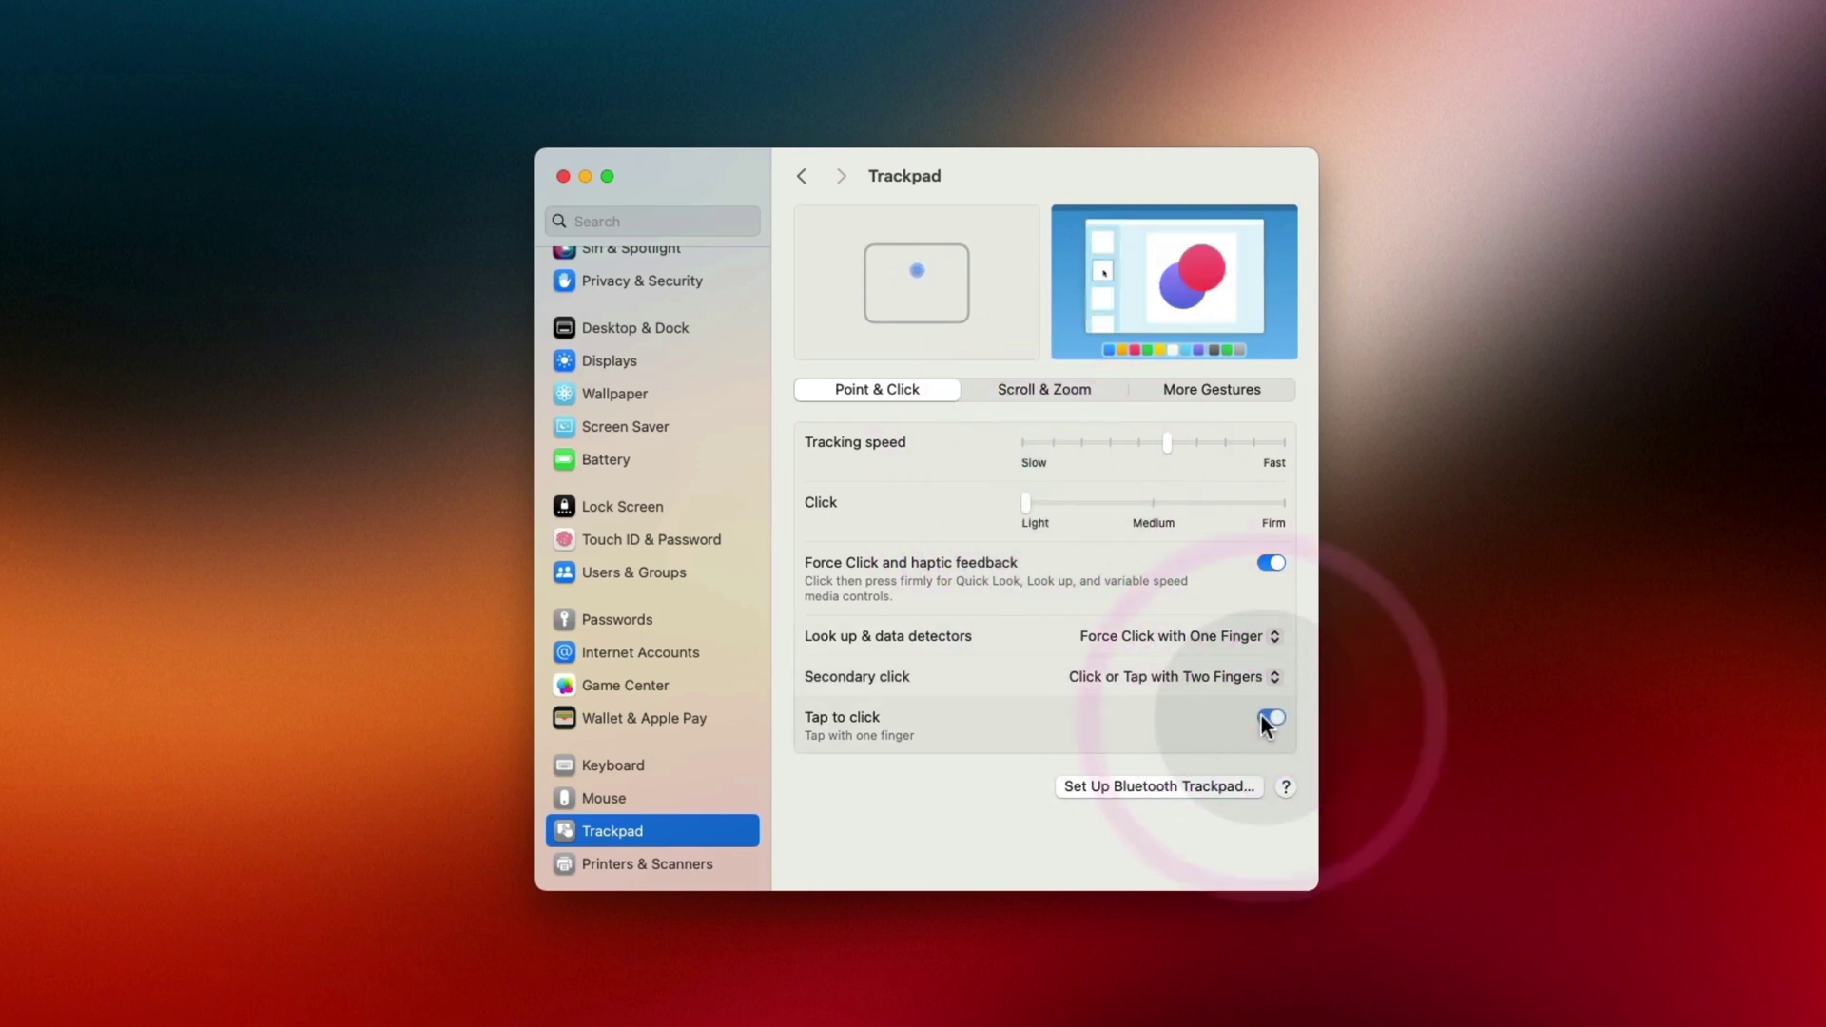
pyautogui.click(1157, 676)
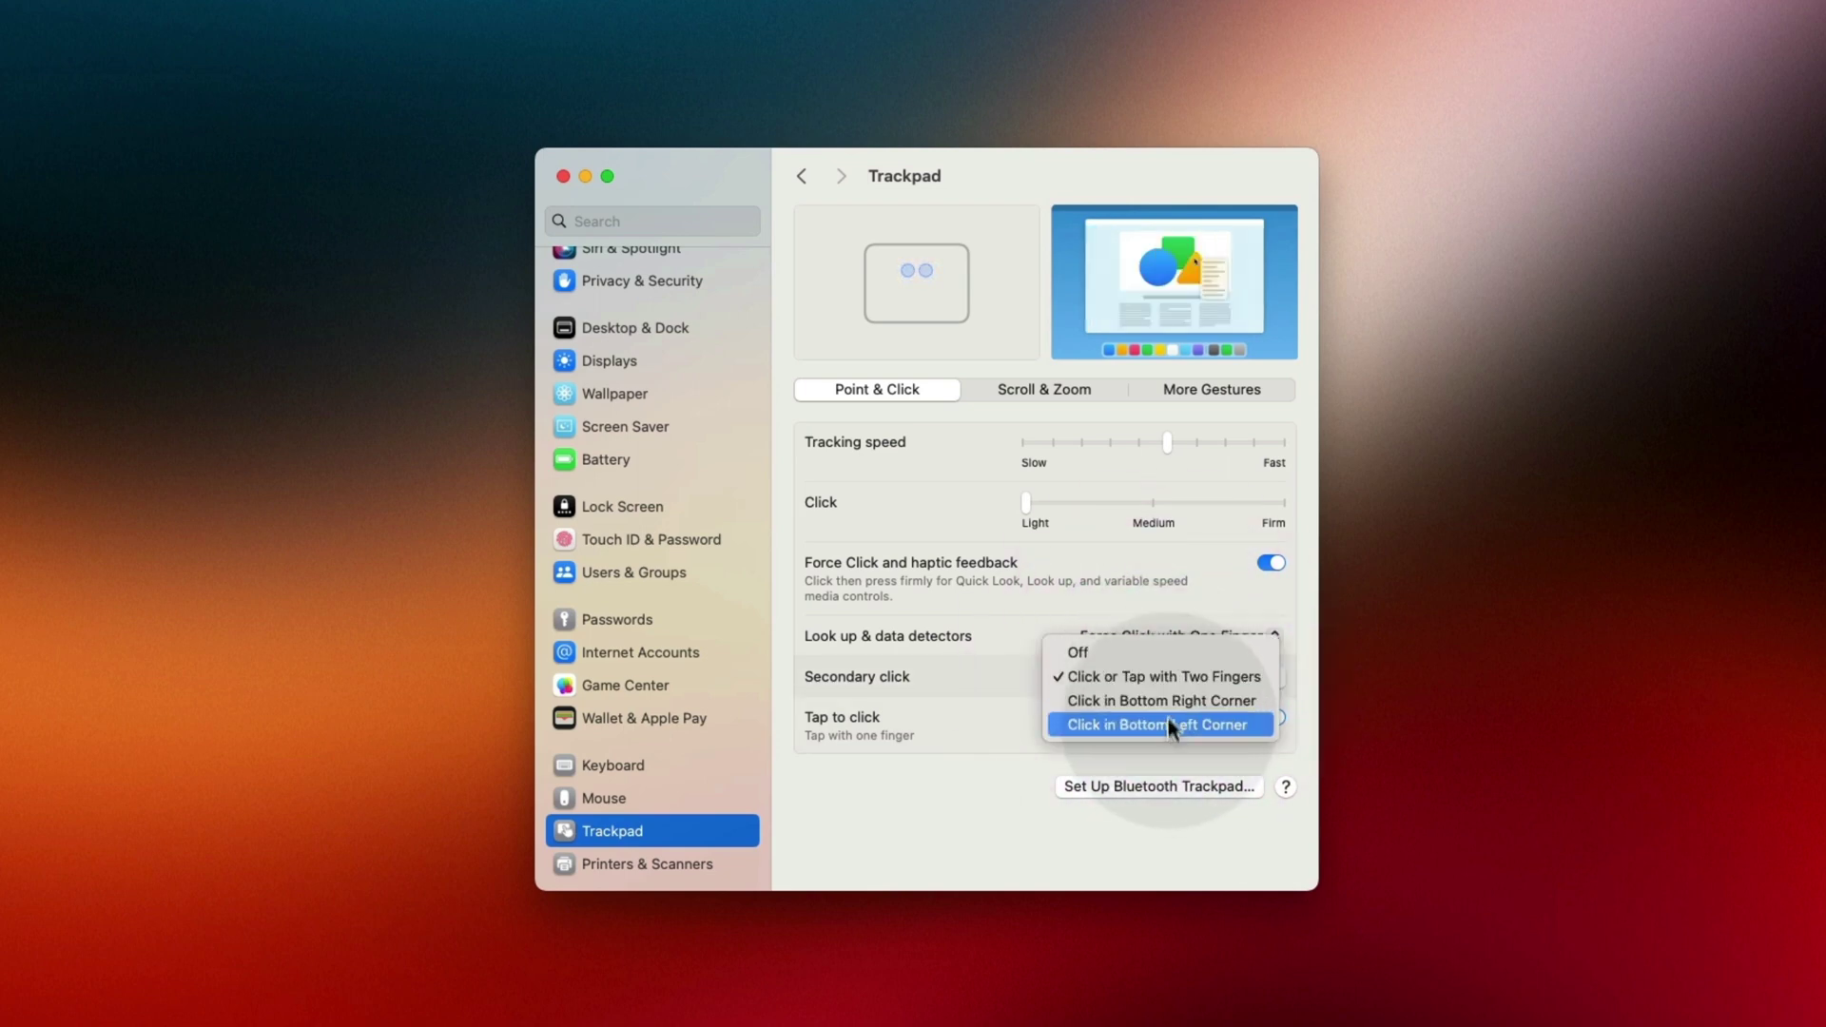
pyautogui.click(1167, 702)
pyautogui.click(1166, 678)
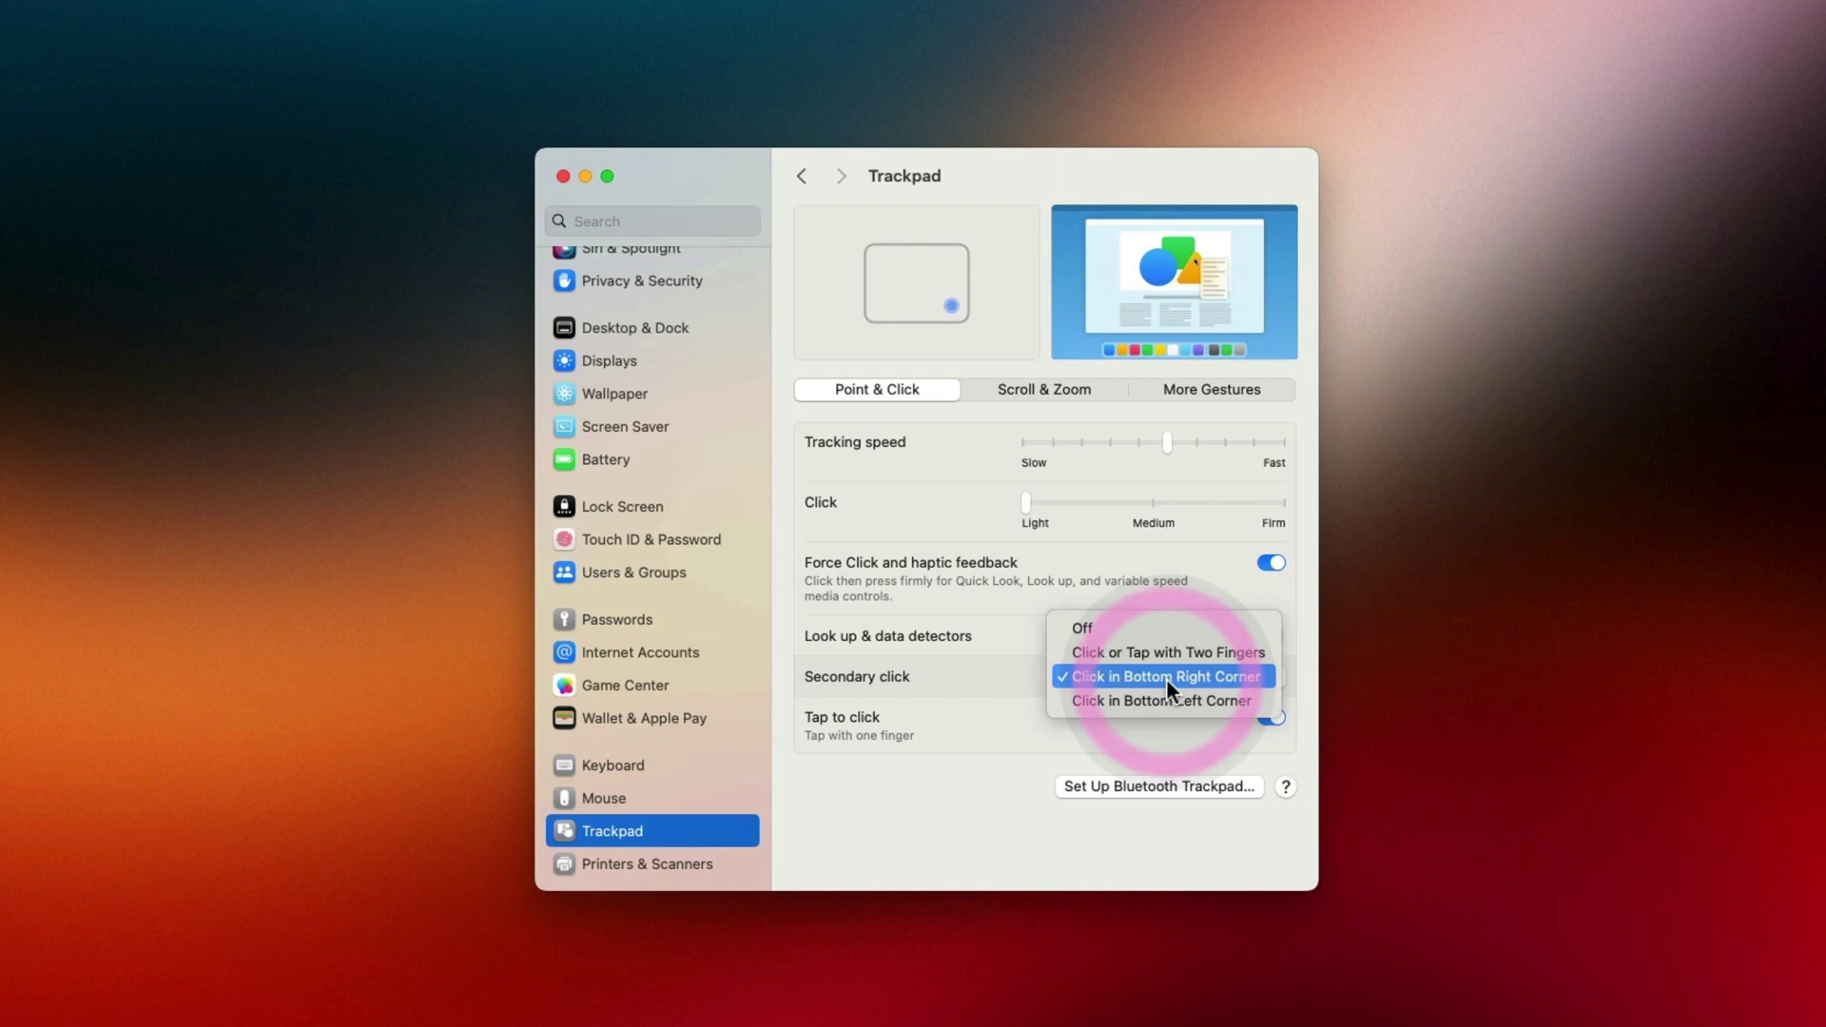
pyautogui.click(1163, 655)
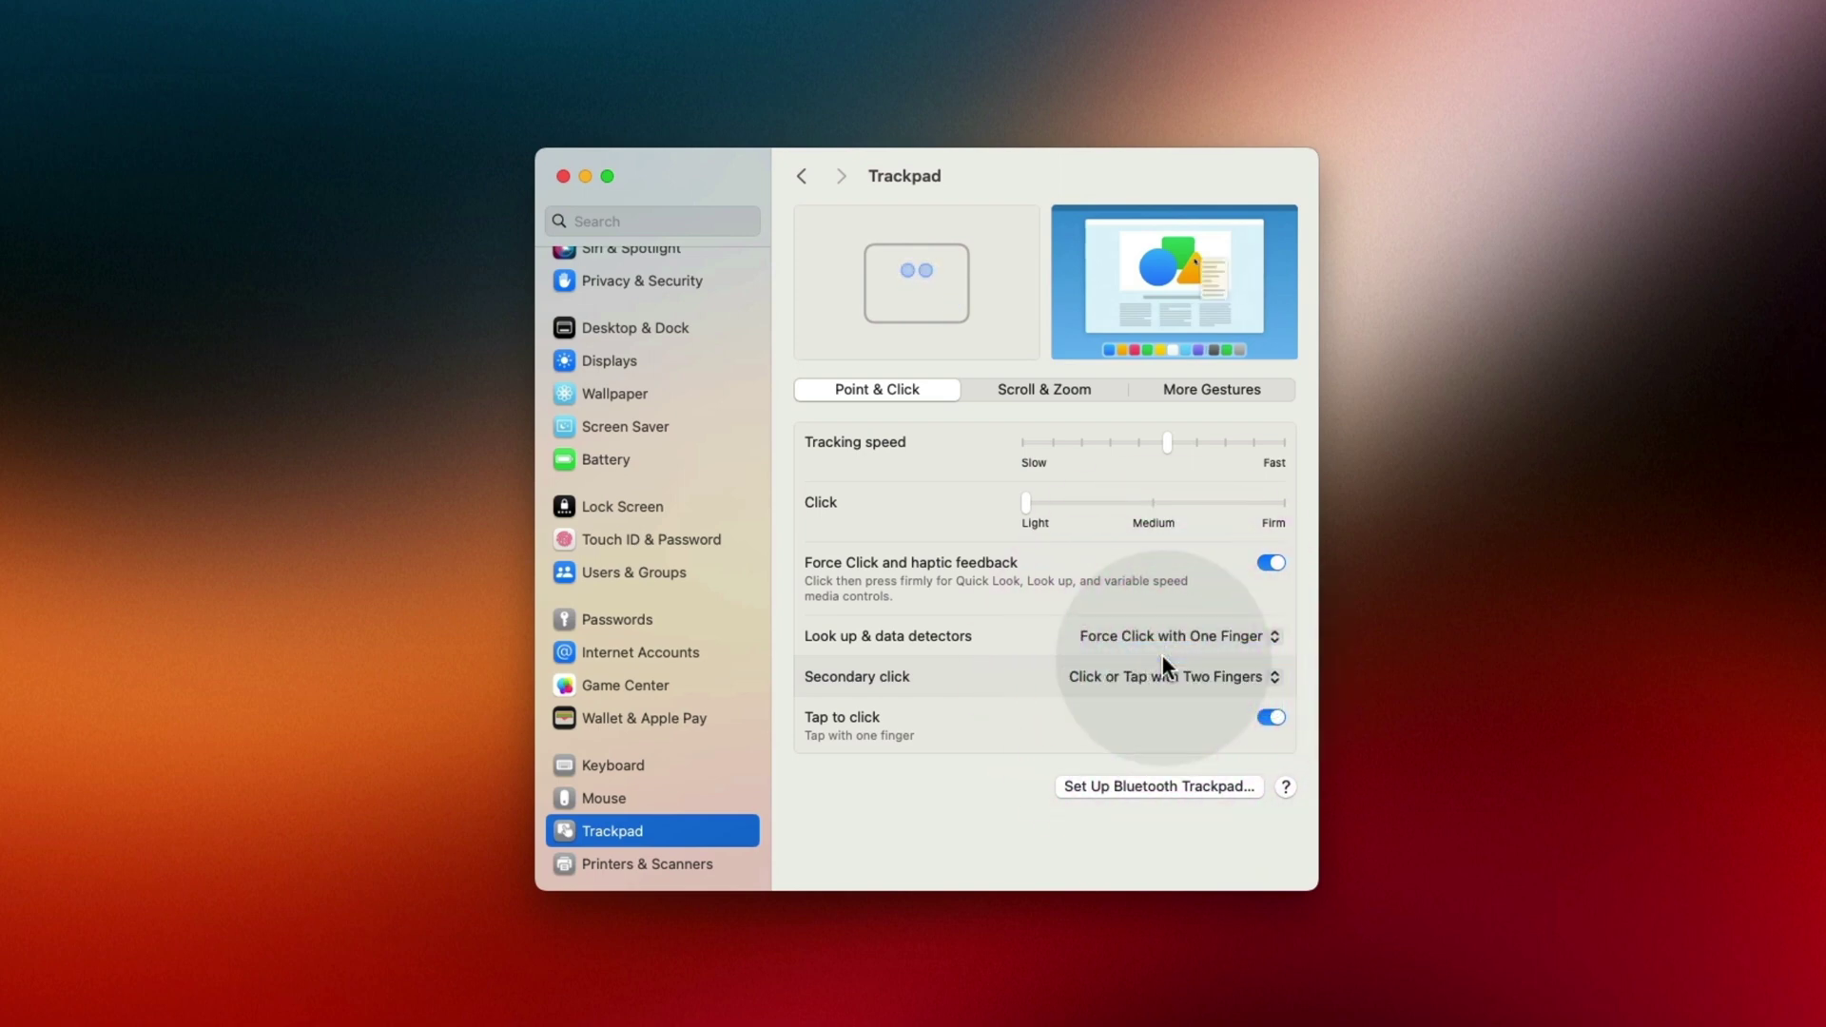
# Step: Show the Trackpad's Scroll & Zoom tab and review its scroll, zoom and rotate options
pyautogui.click(1039, 392)
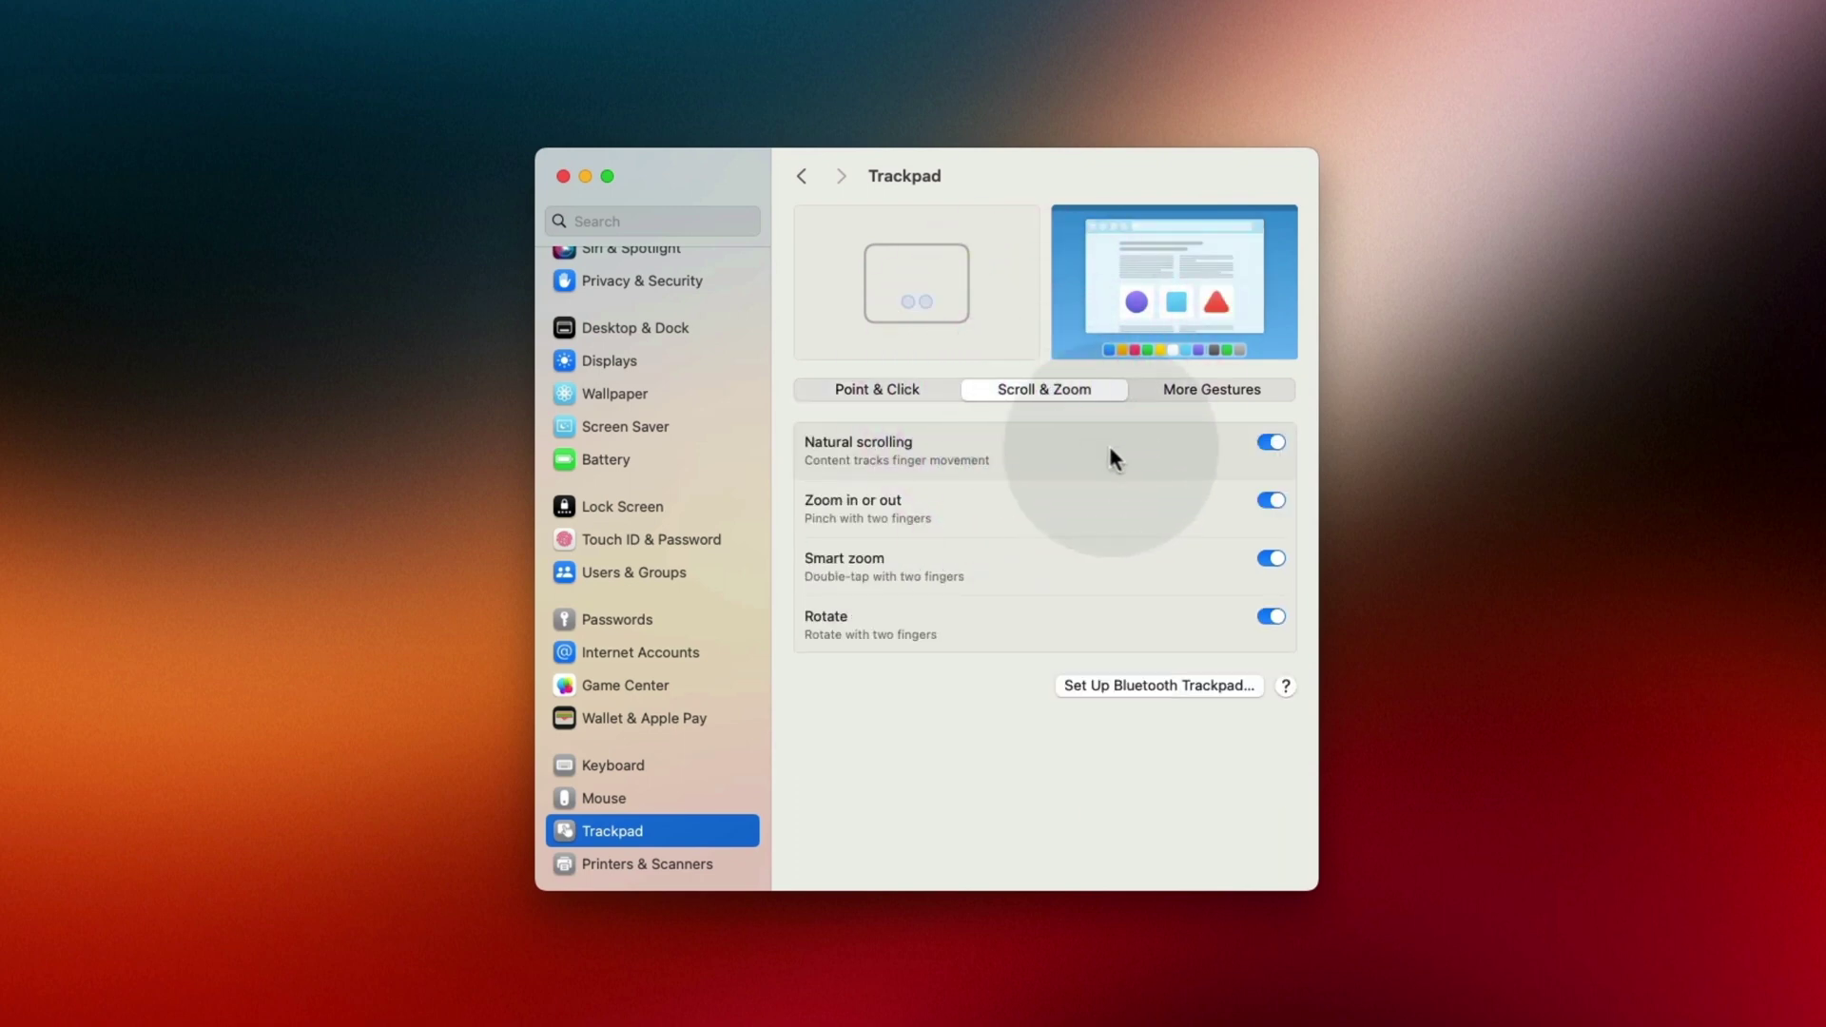
pyautogui.moveTo(1123, 491)
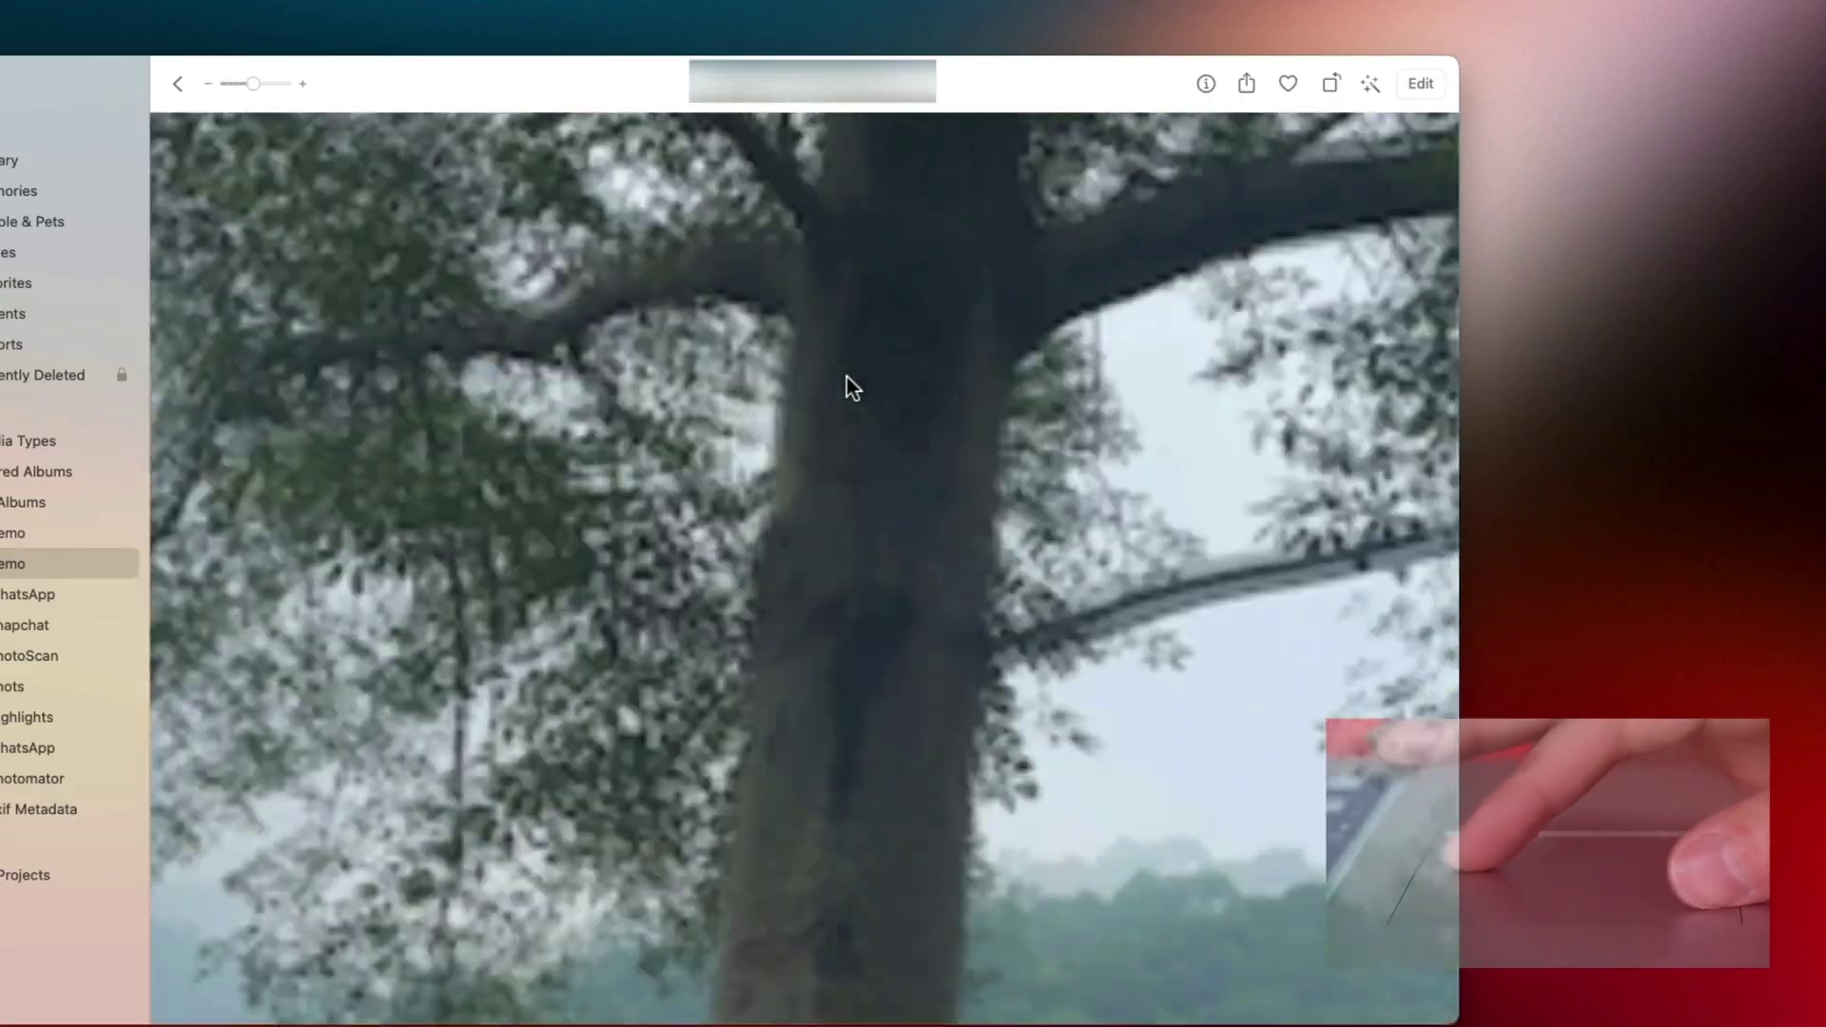
pyautogui.scroll(3, 846, 377)
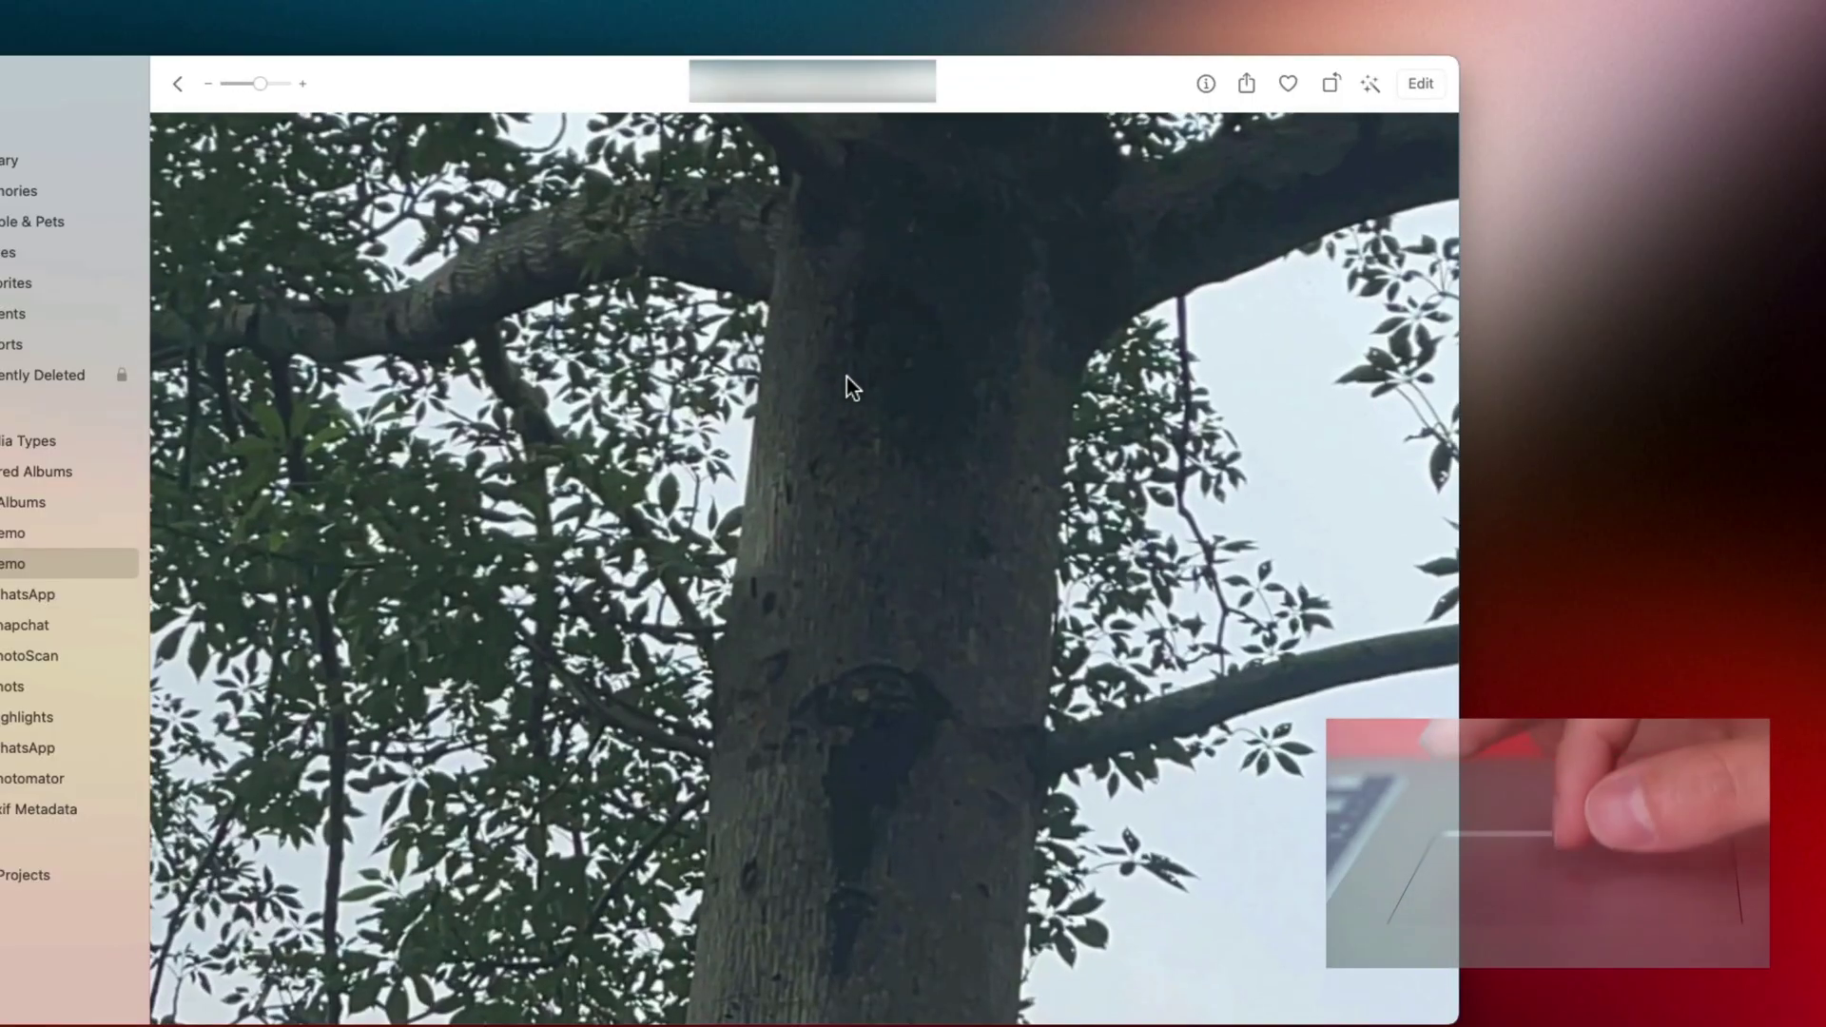
pyautogui.scroll(-5, 847, 376)
pyautogui.scroll(4, 847, 377)
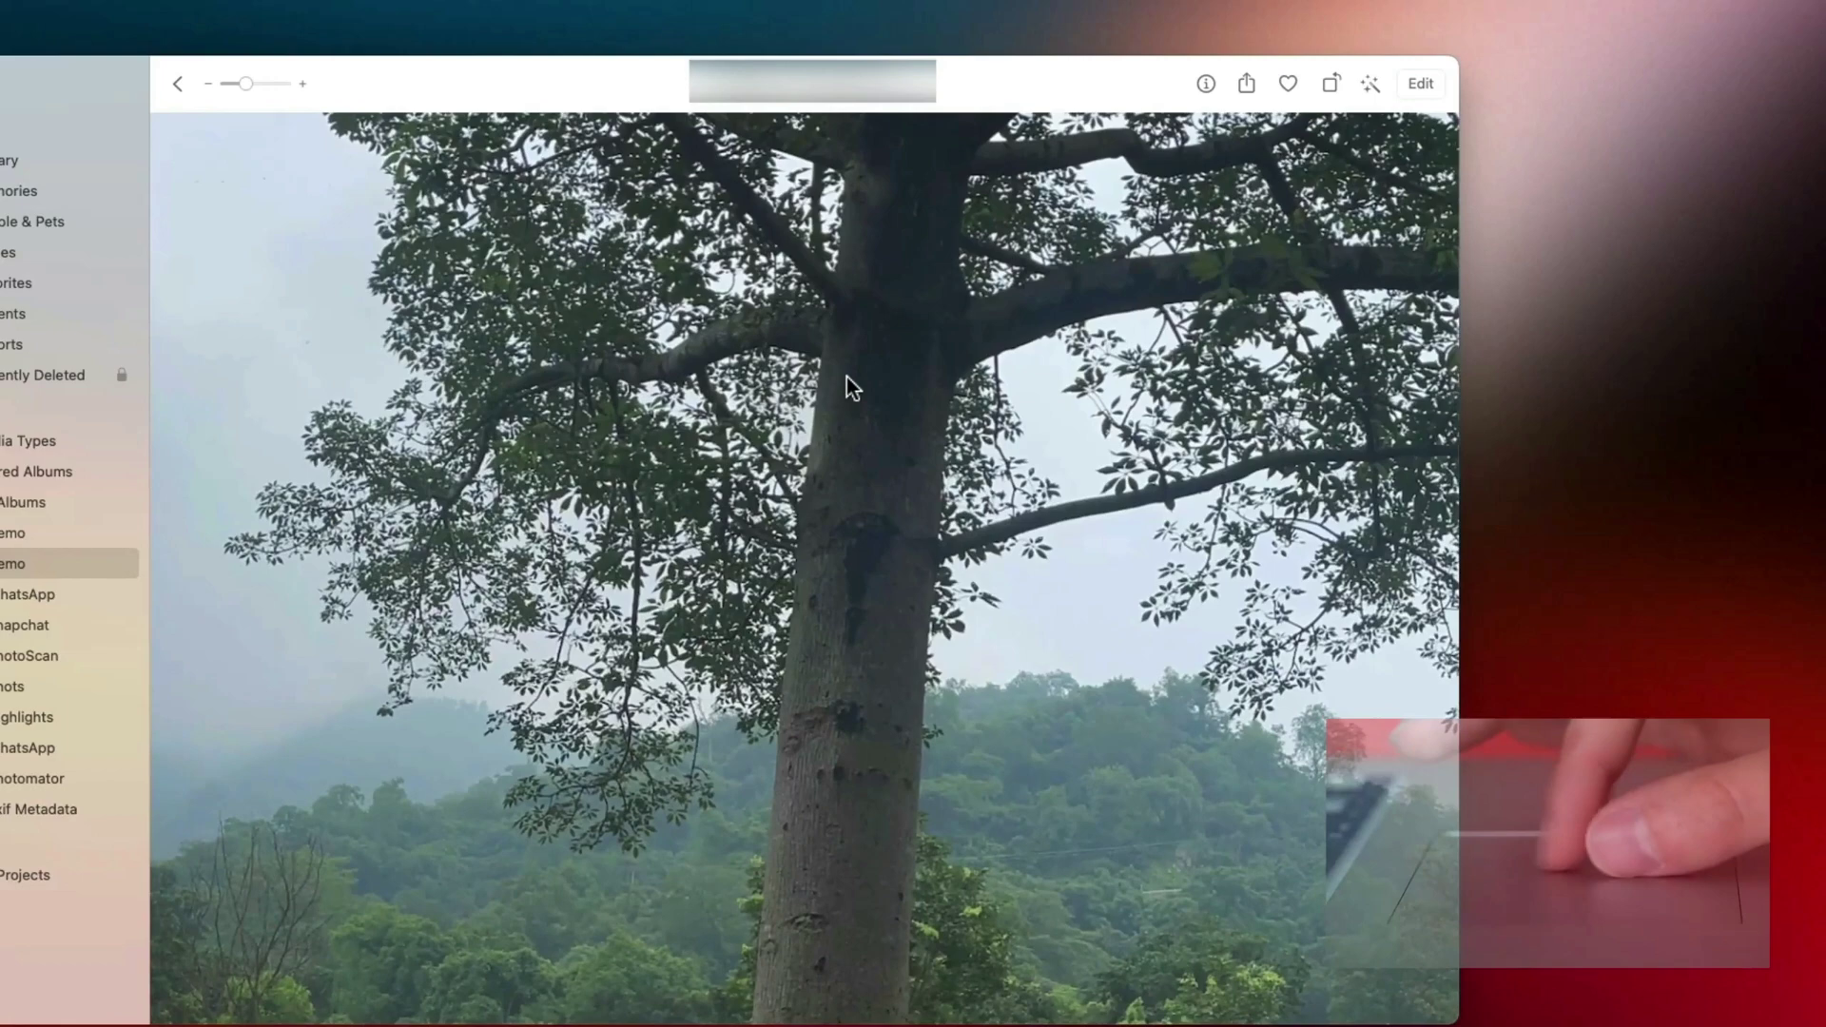
pyautogui.scroll(-3, 847, 377)
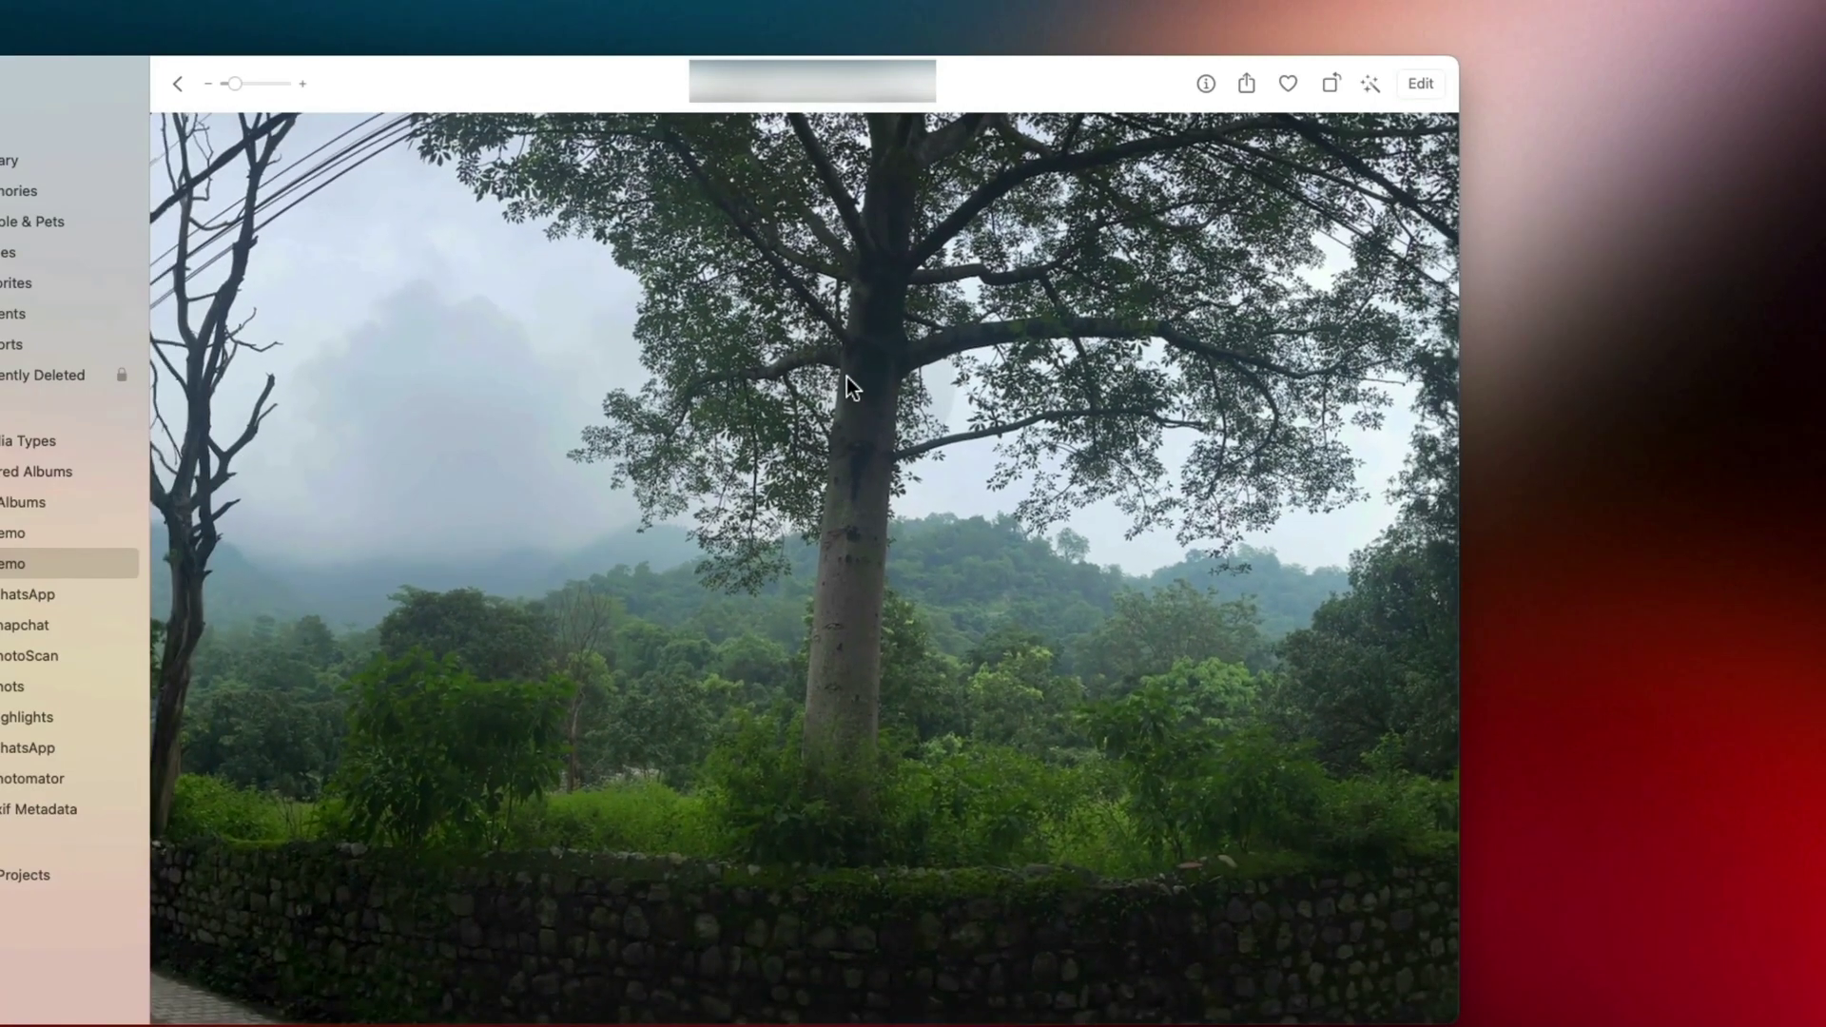
pyautogui.scroll(-3, 846, 377)
pyautogui.scroll(5, 798, 523)
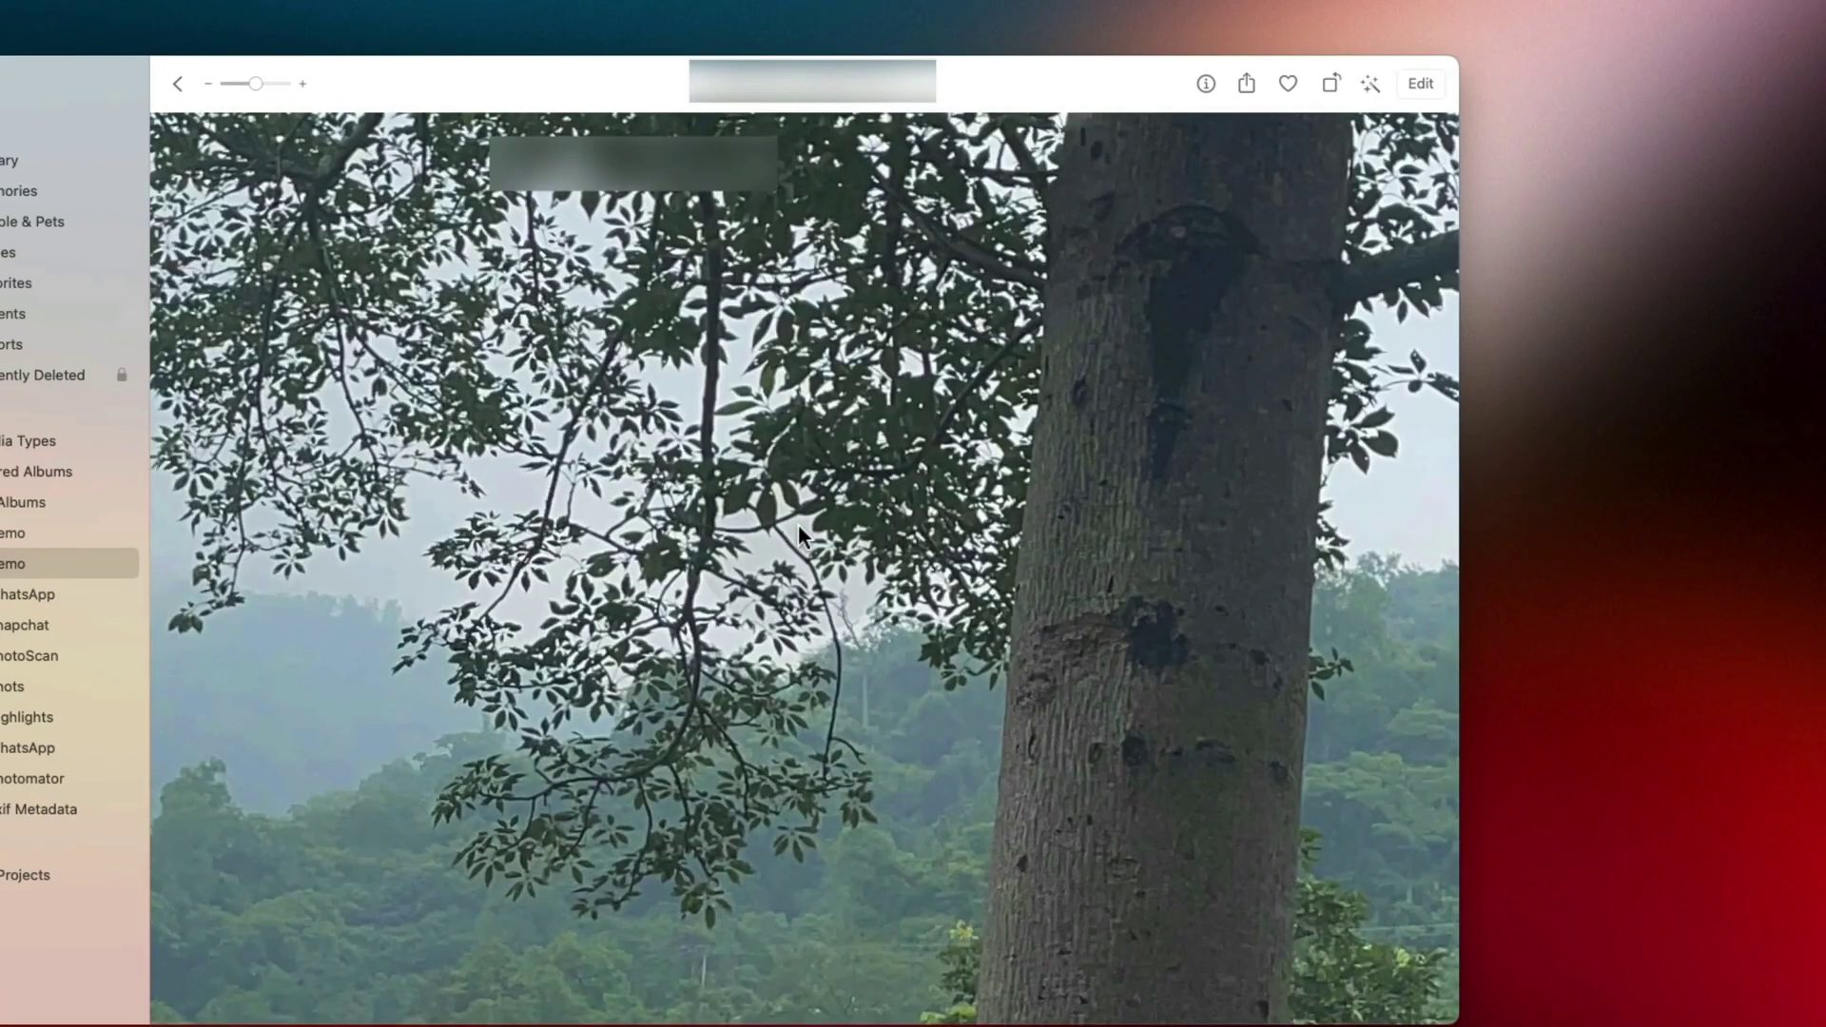
pyautogui.scroll(-5, 797, 523)
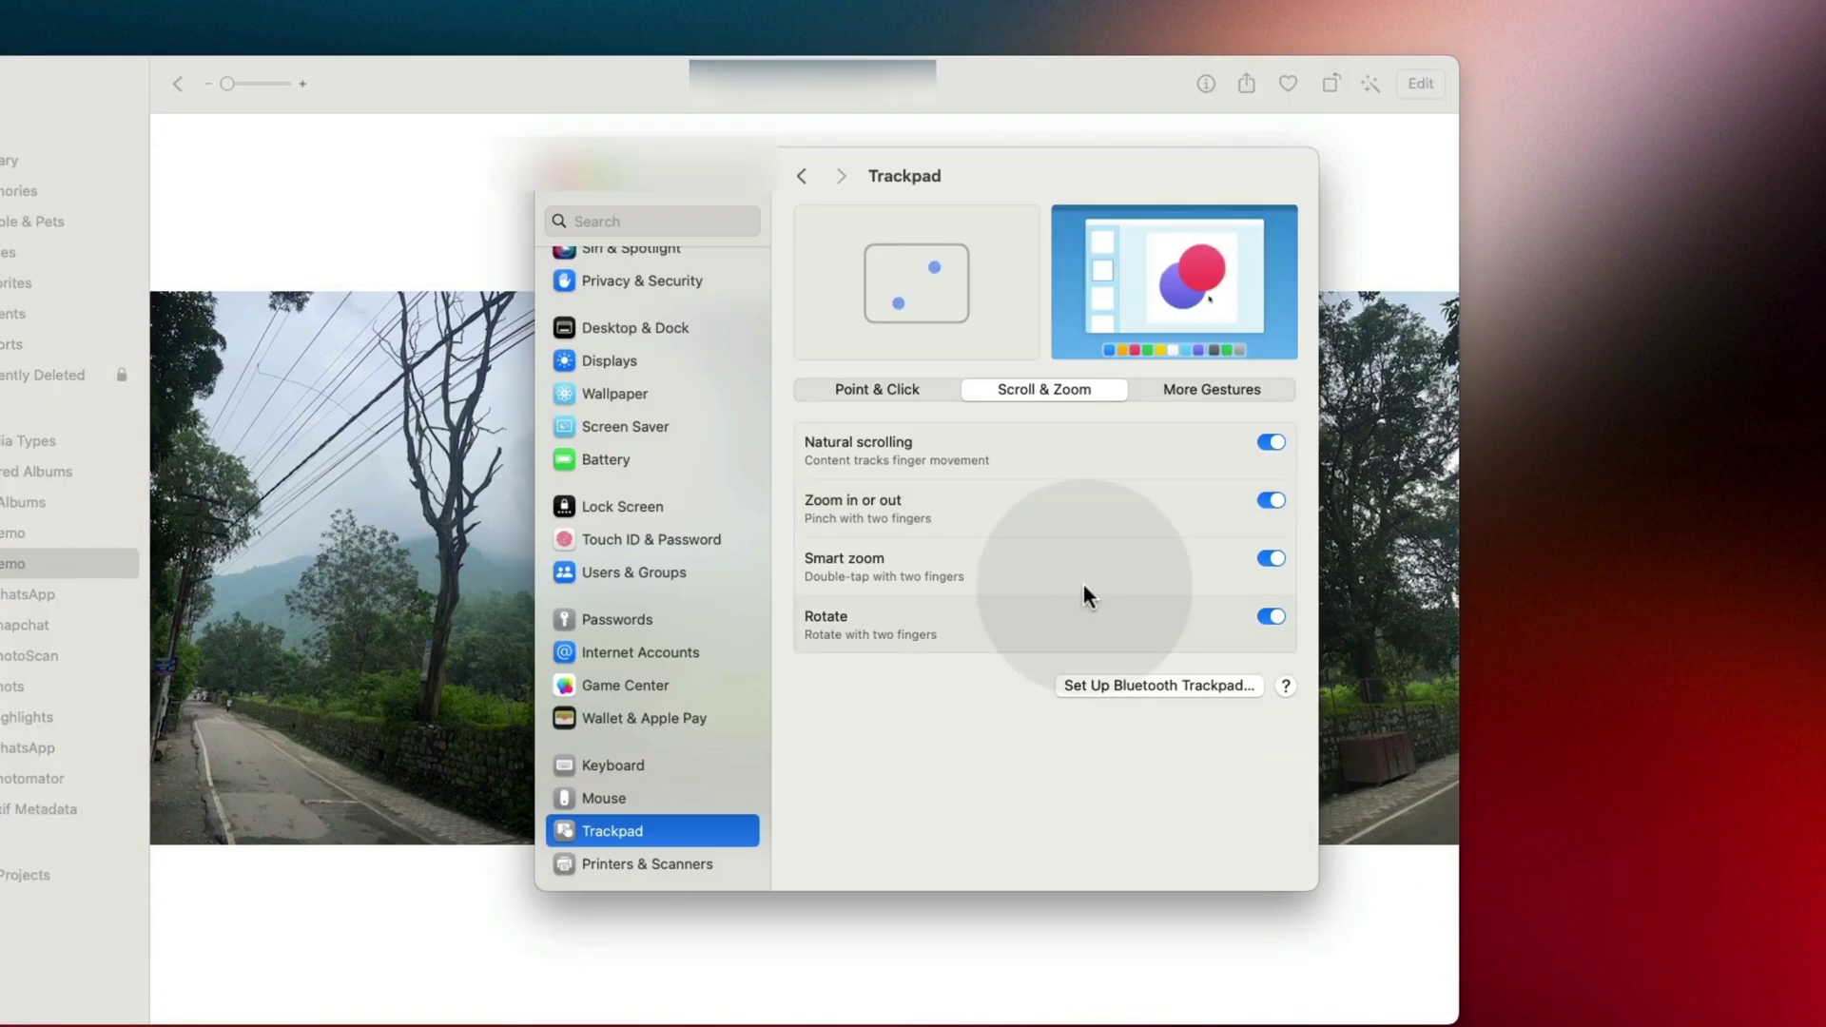
# Step: Open More Gestures, try Mission Control, Launchpad and Show Desktop, then quit System Settings and Photos
pyautogui.click(1199, 390)
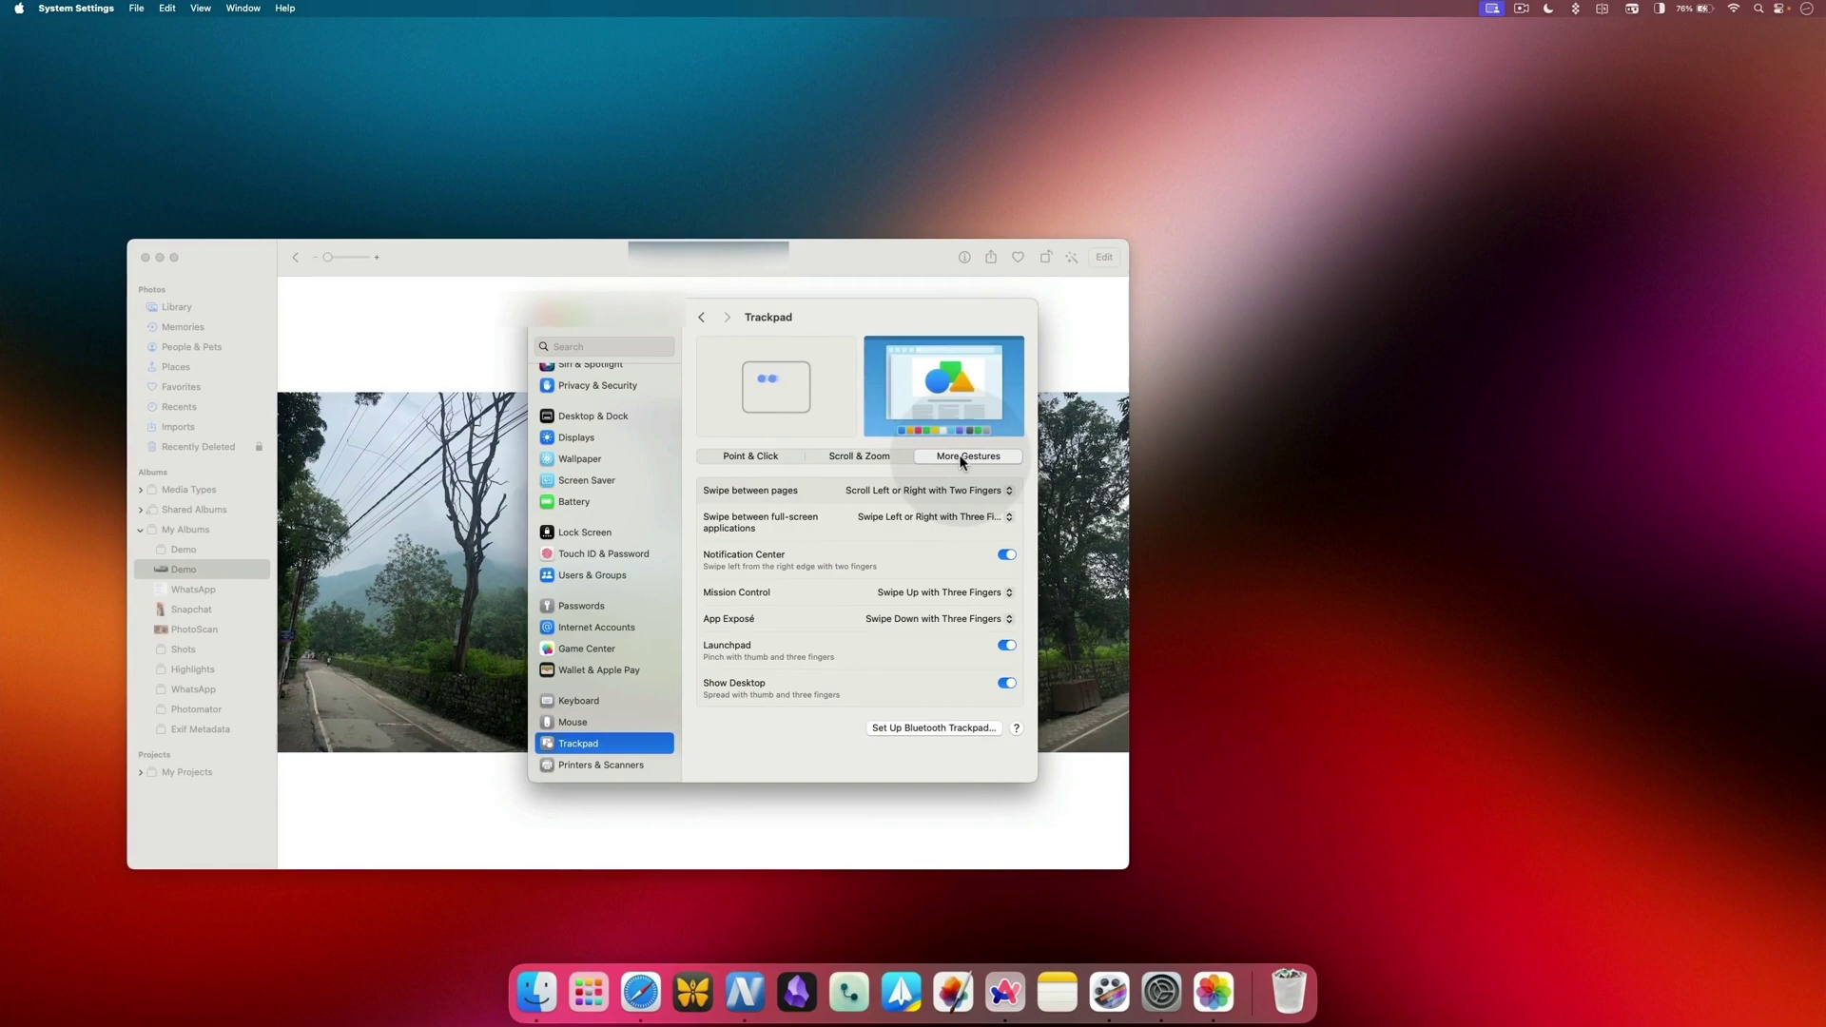
pyautogui.hotkey('ctrl', 'Up')
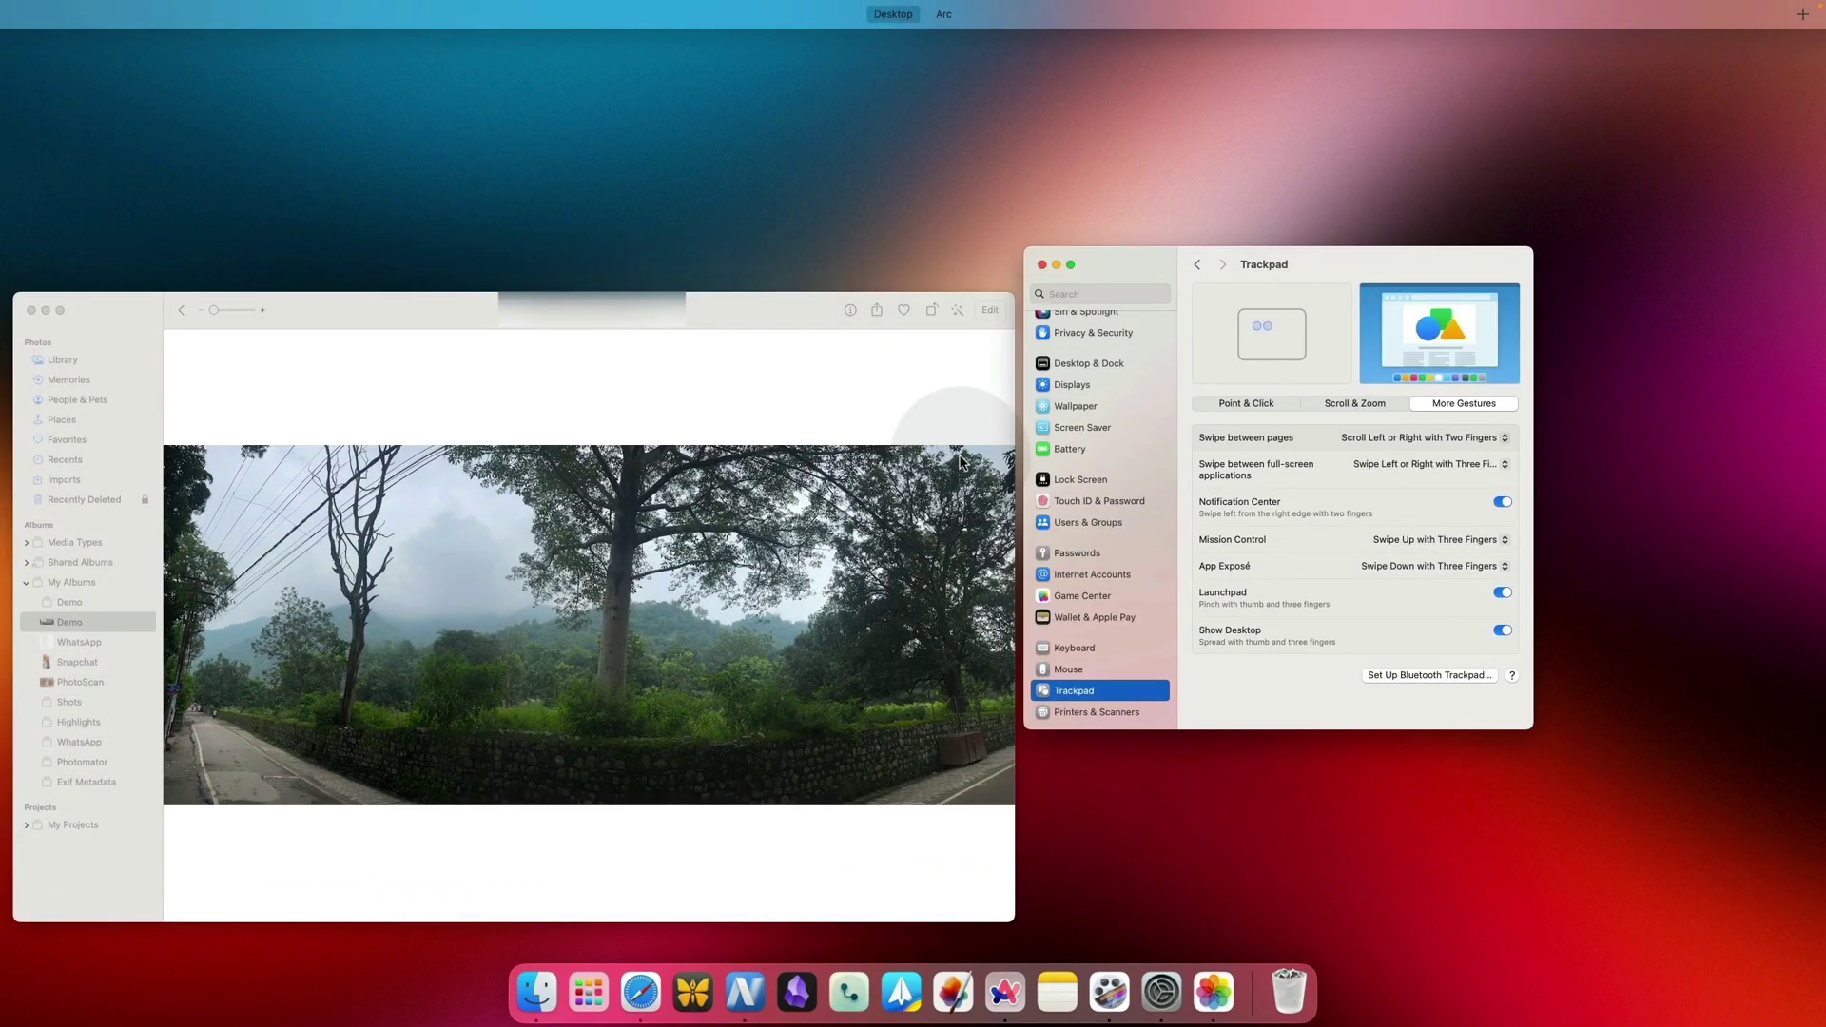
pyautogui.hotkey('ctrl', 'Up')
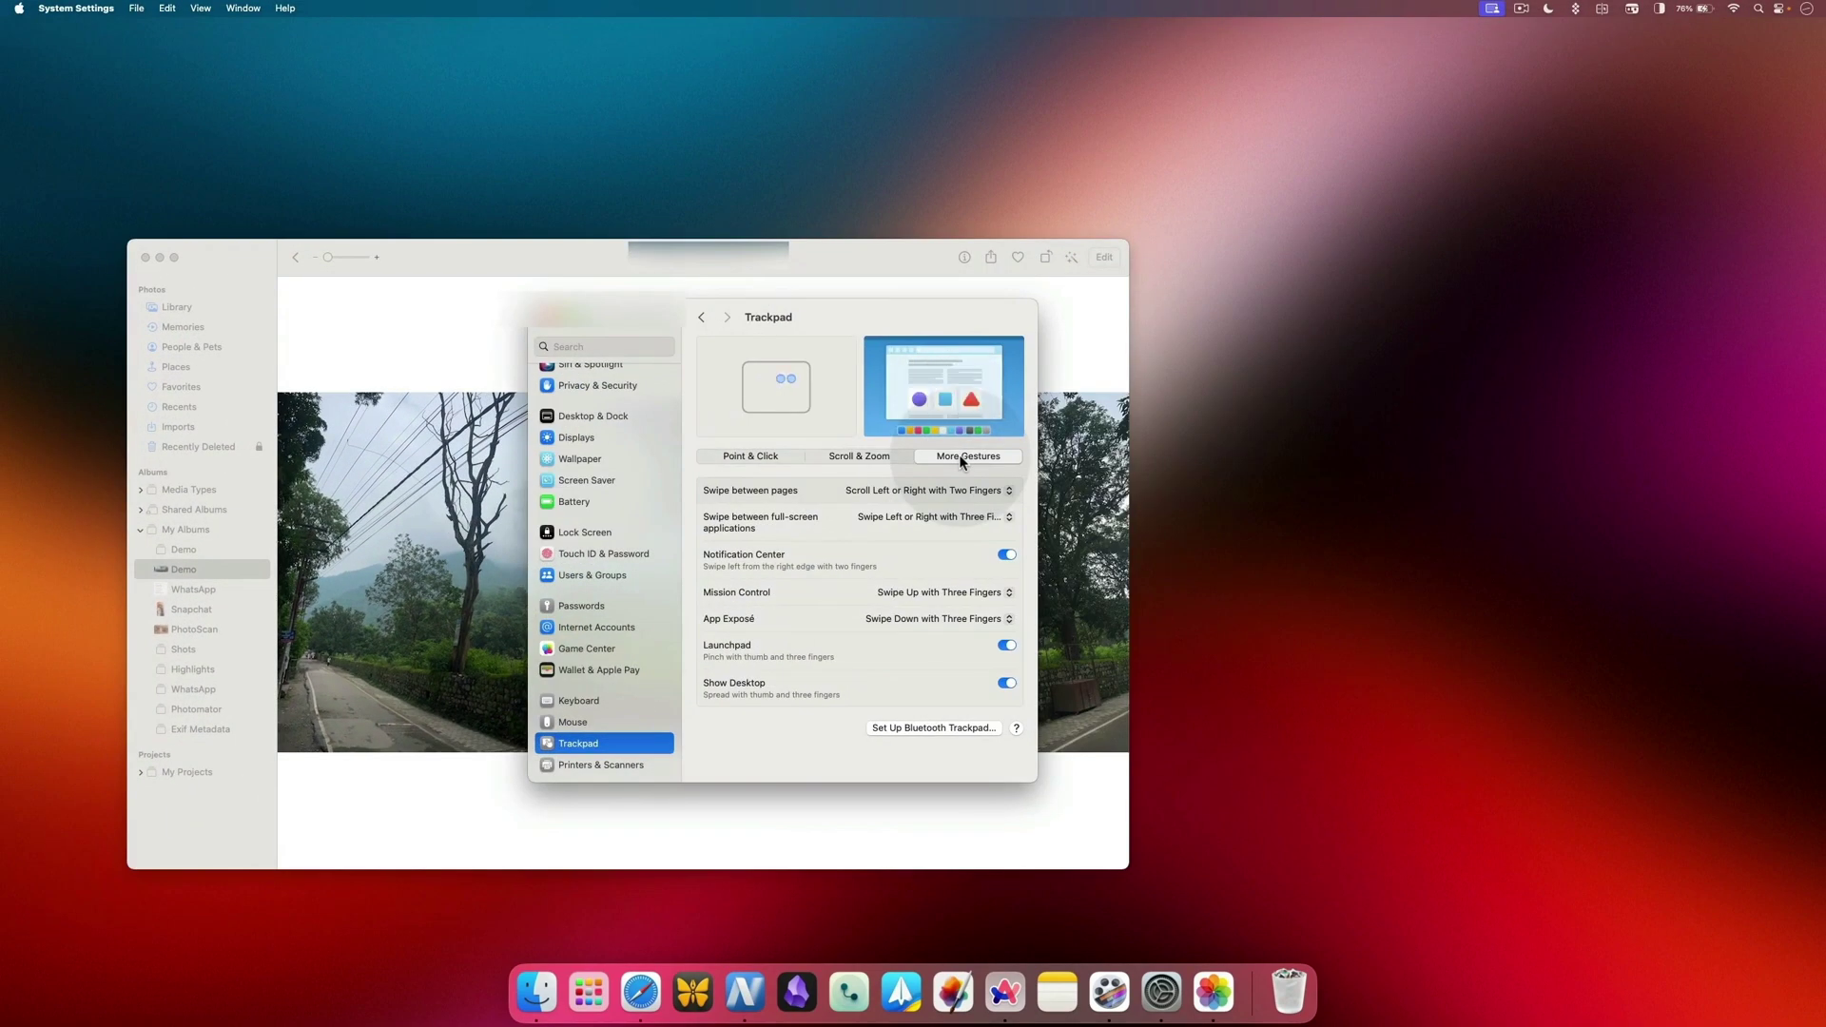
pyautogui.press('F4')
pyautogui.press('F11')
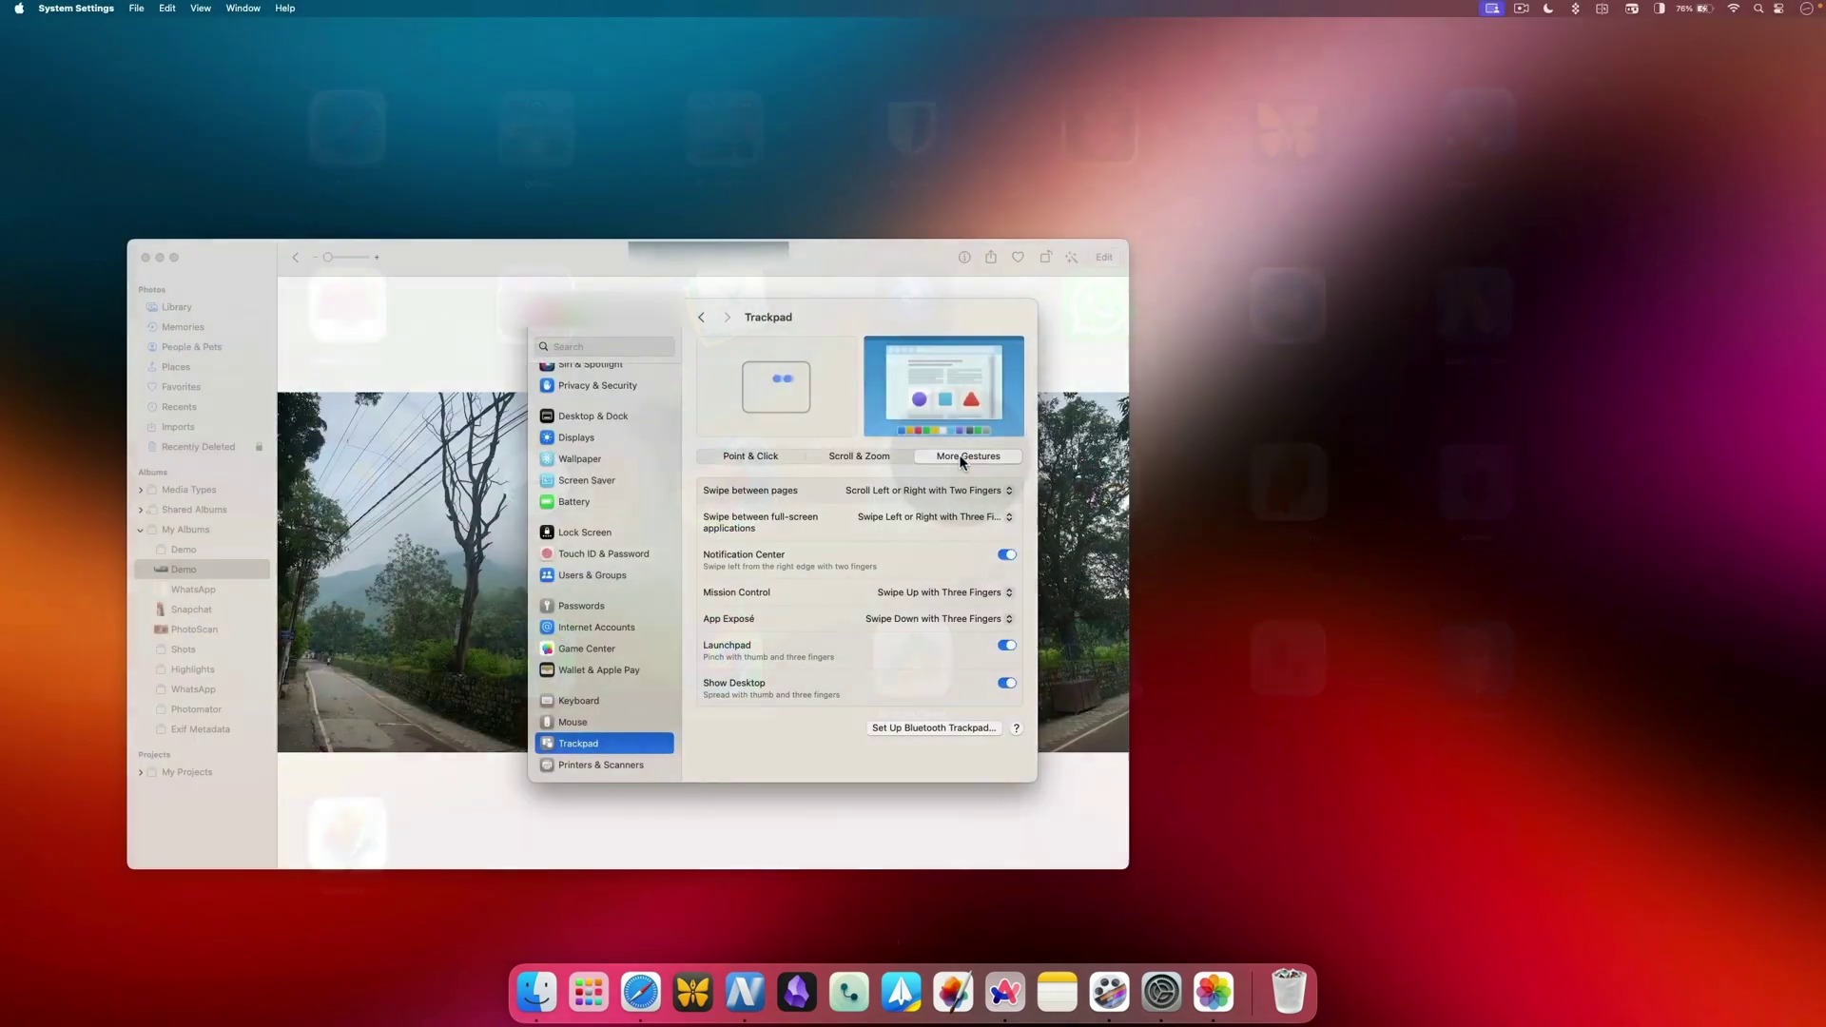
pyautogui.press('F11')
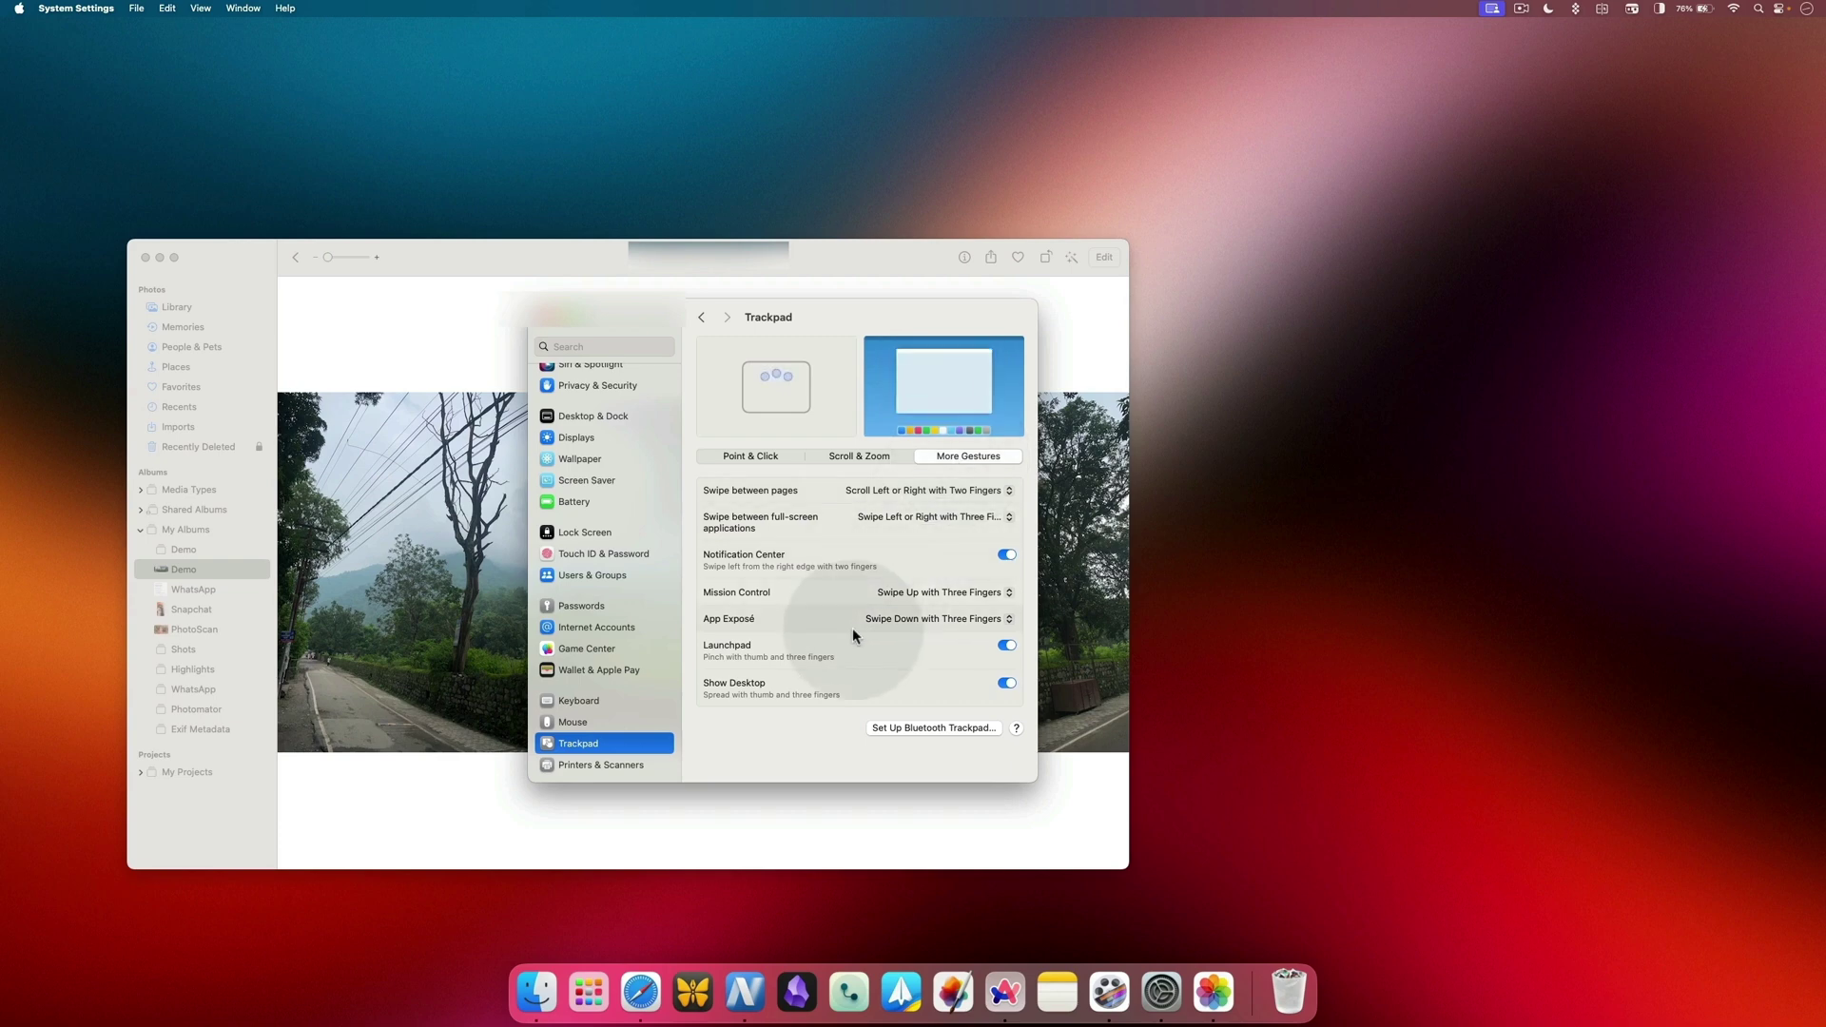
pyautogui.press('super+q')
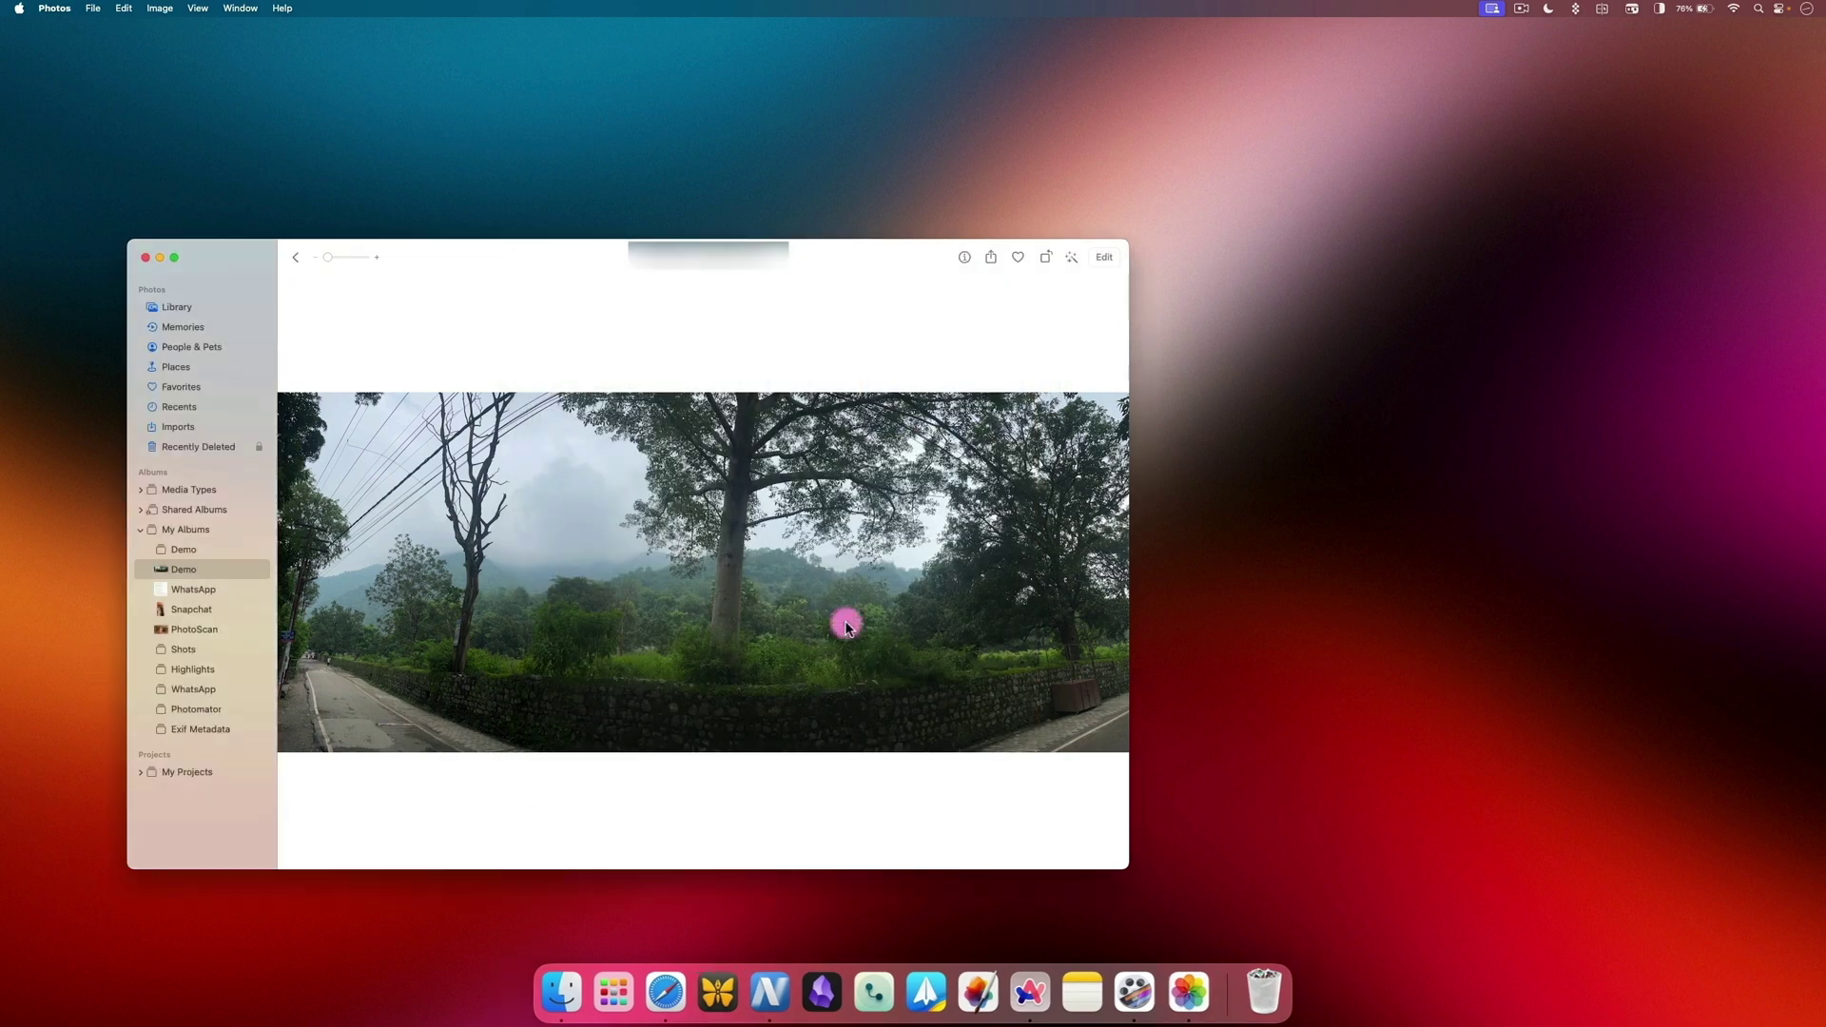
pyautogui.press('super+q')
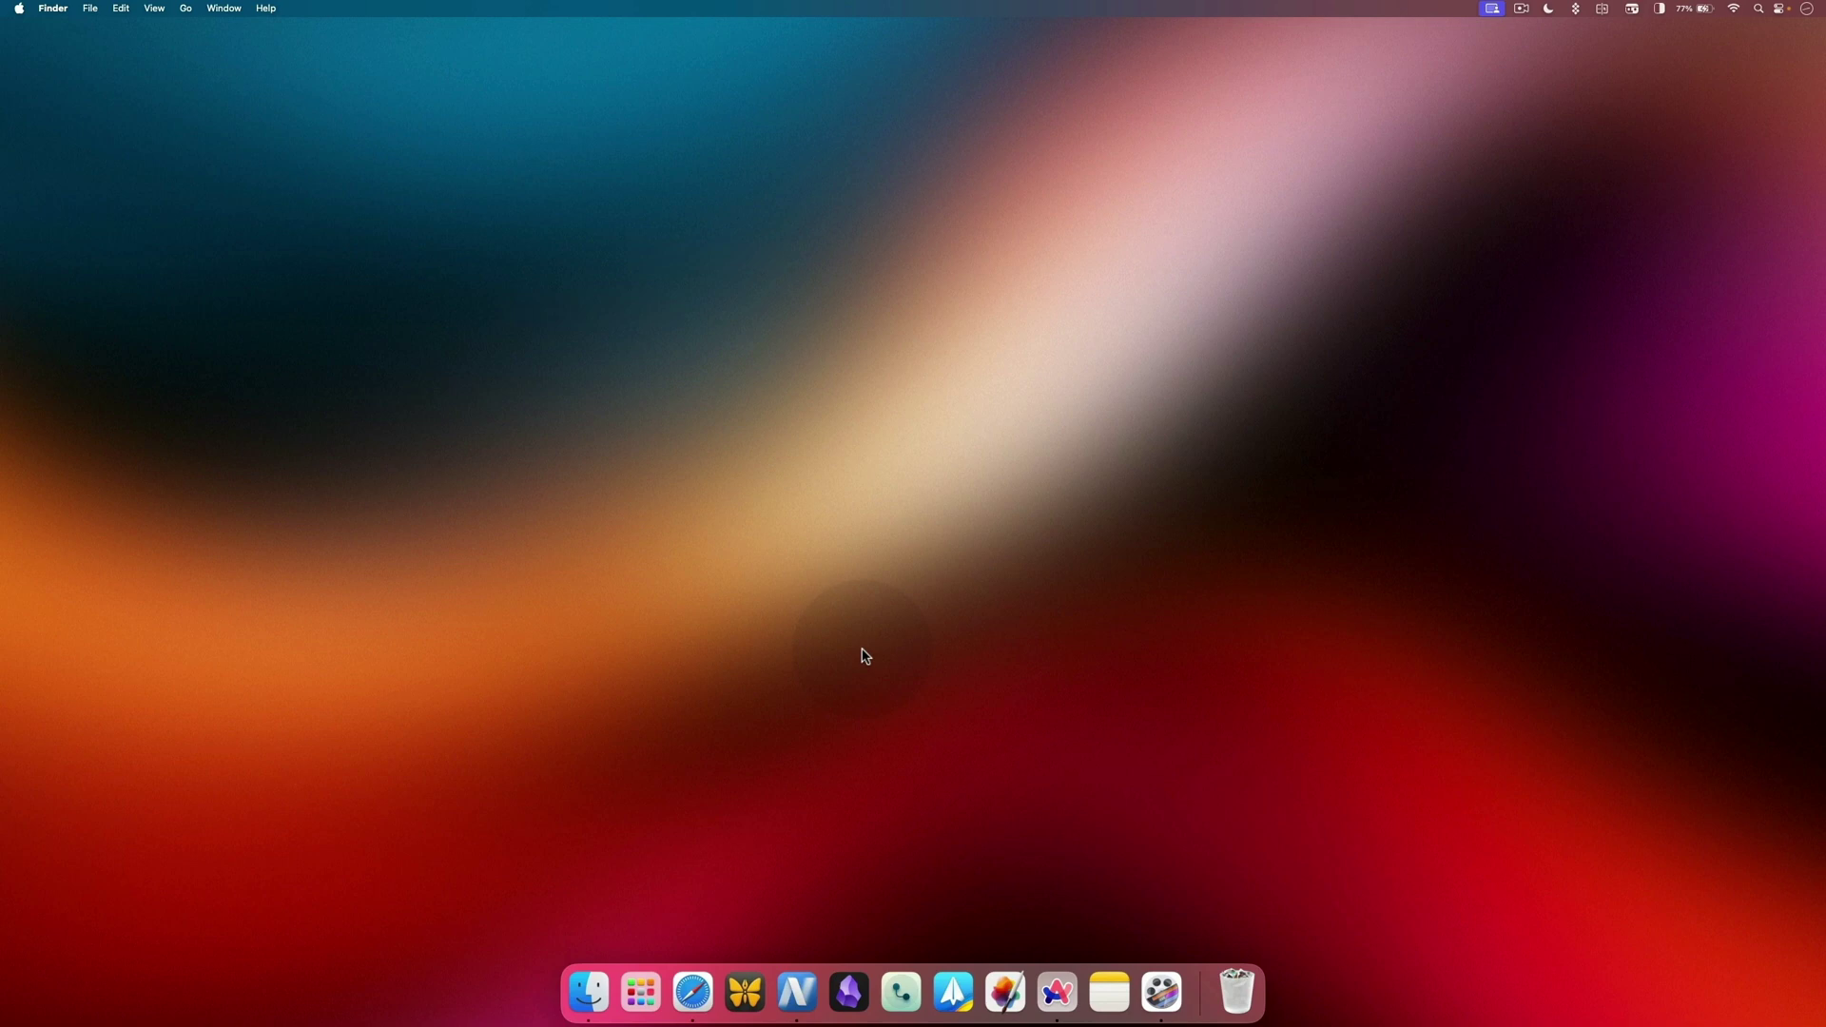
# Step: Open a new Finder window from the Dock, showing the Recents items
pyautogui.click(589, 992)
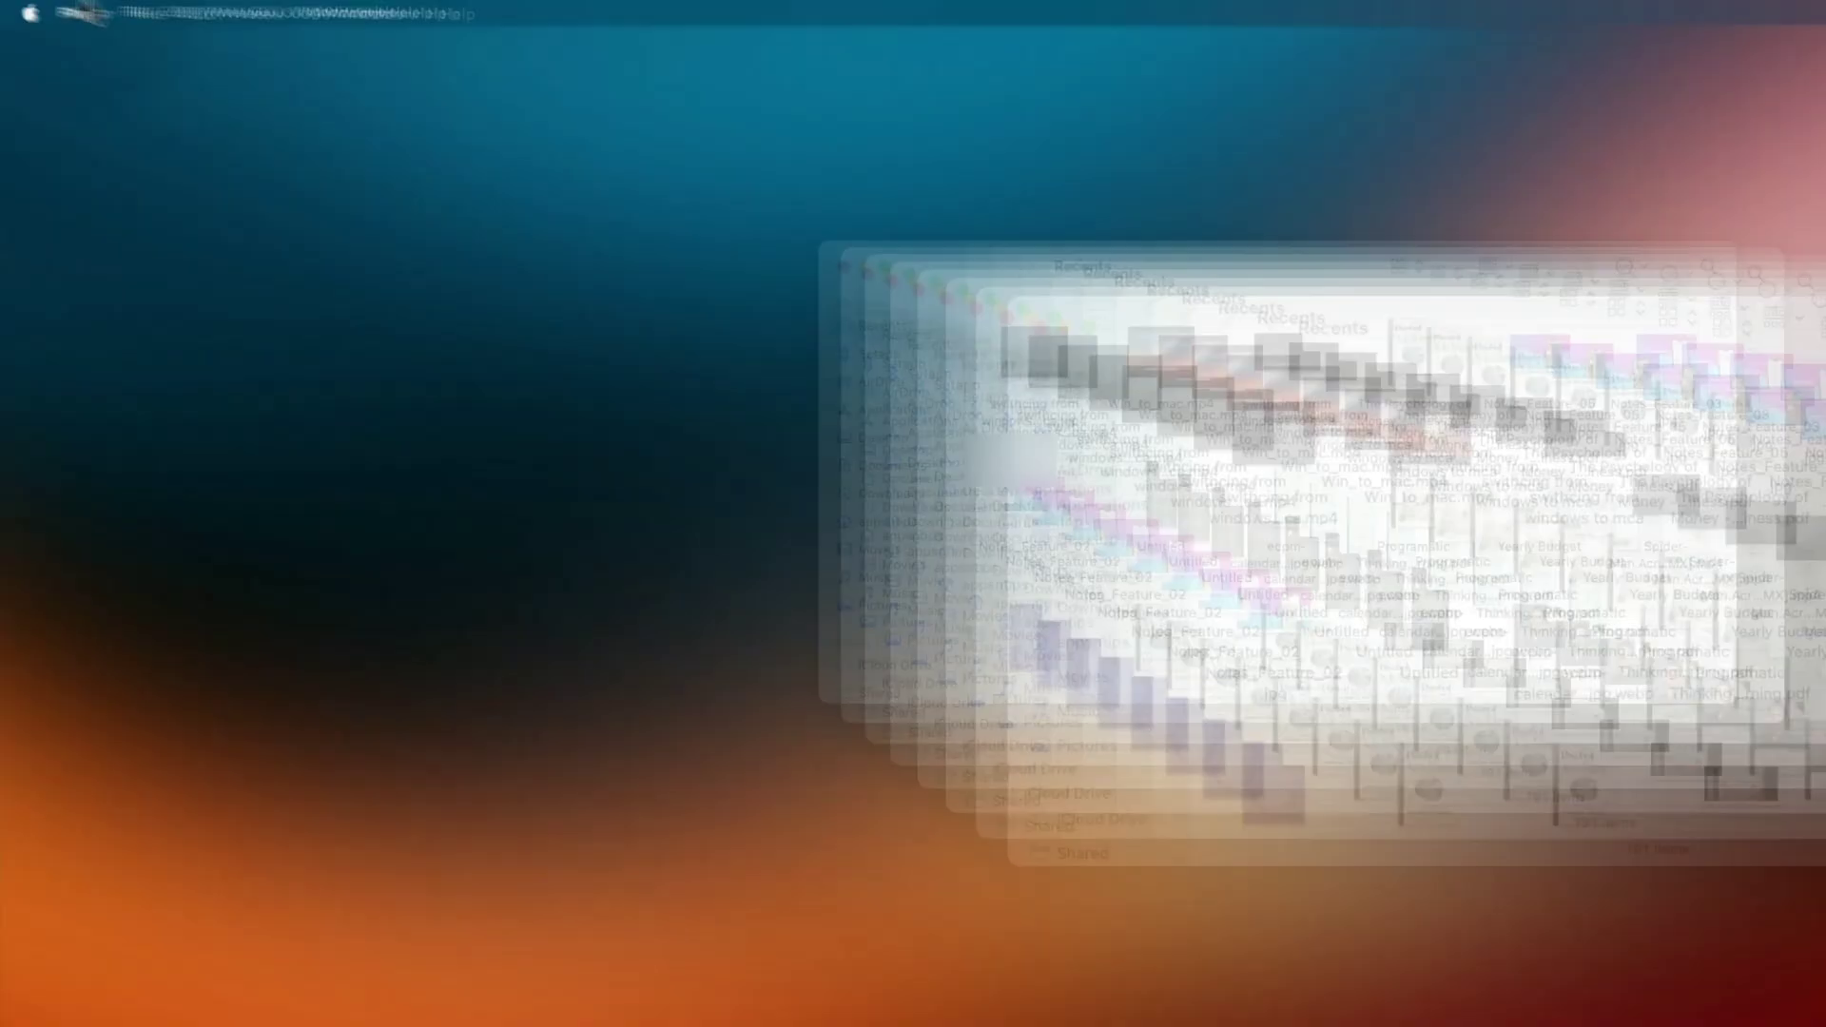
# Step: In Finder Settings > General, set 'New Finder windows show' to the Downloads folder via Other…
pyautogui.click(52, 7)
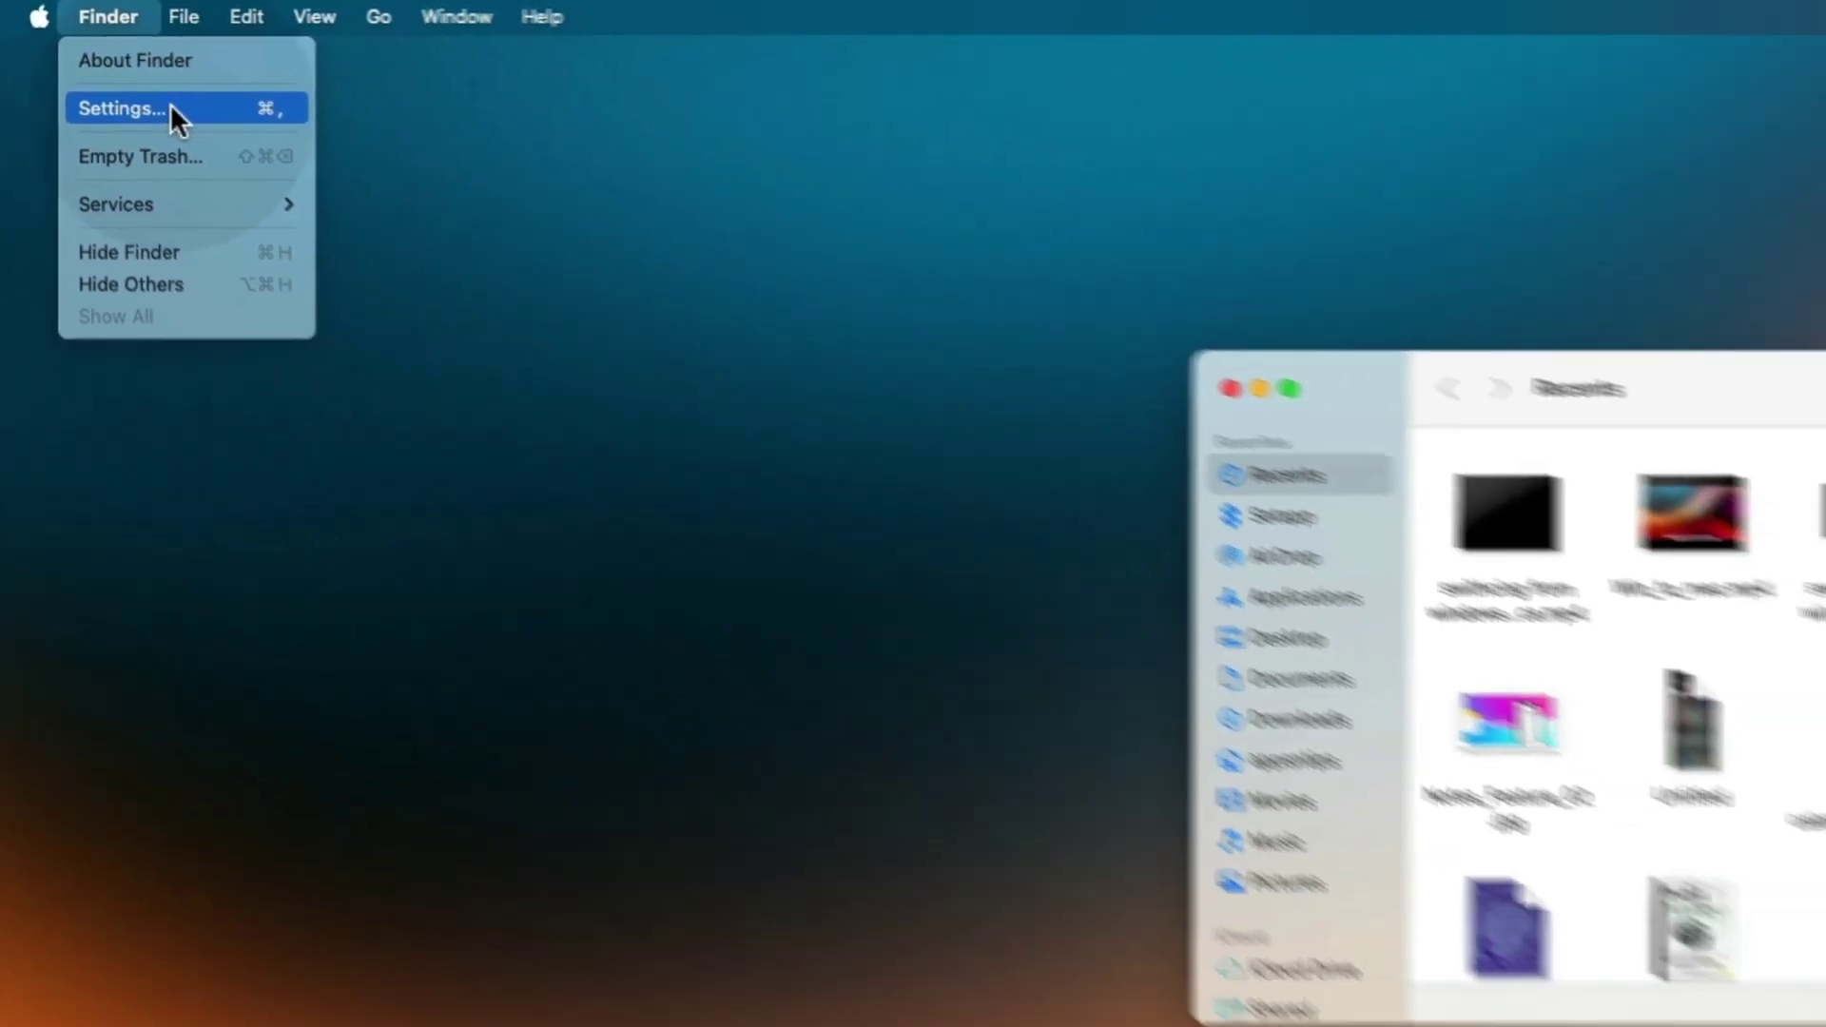
pyautogui.click(211, 136)
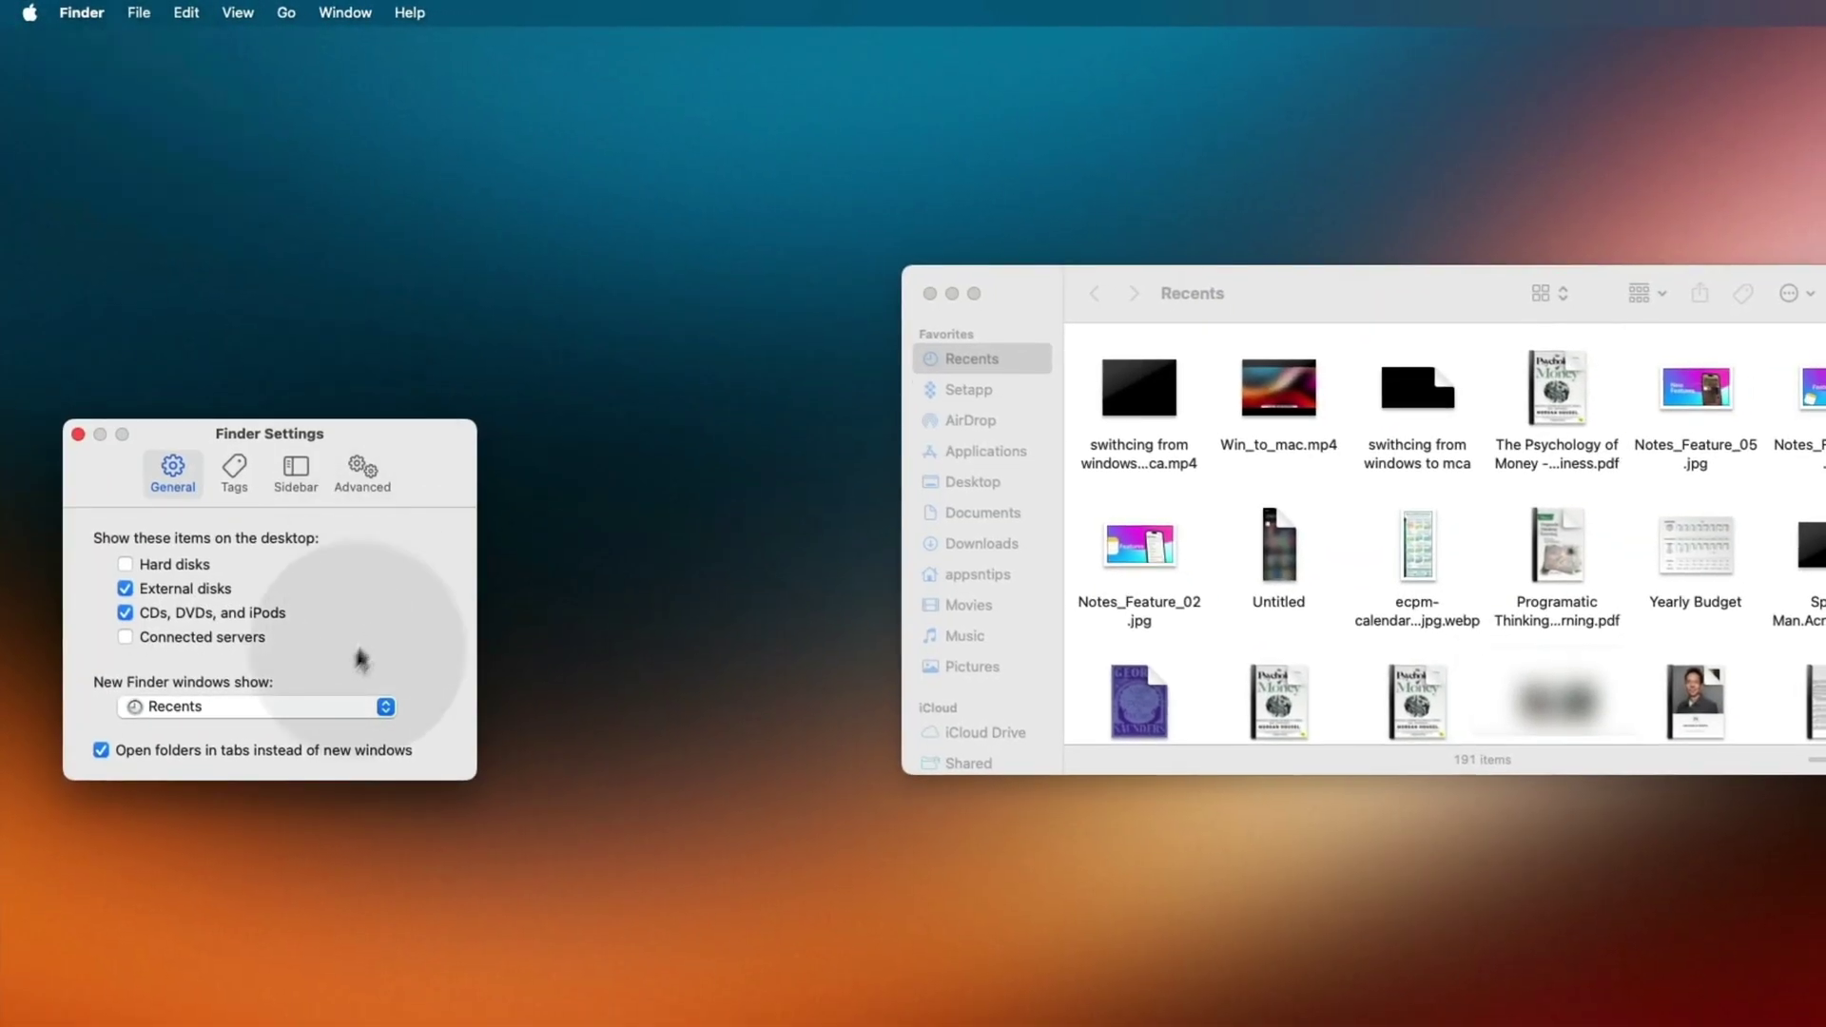
pyautogui.moveTo(421, 418); pyautogui.dragTo(923, 414)
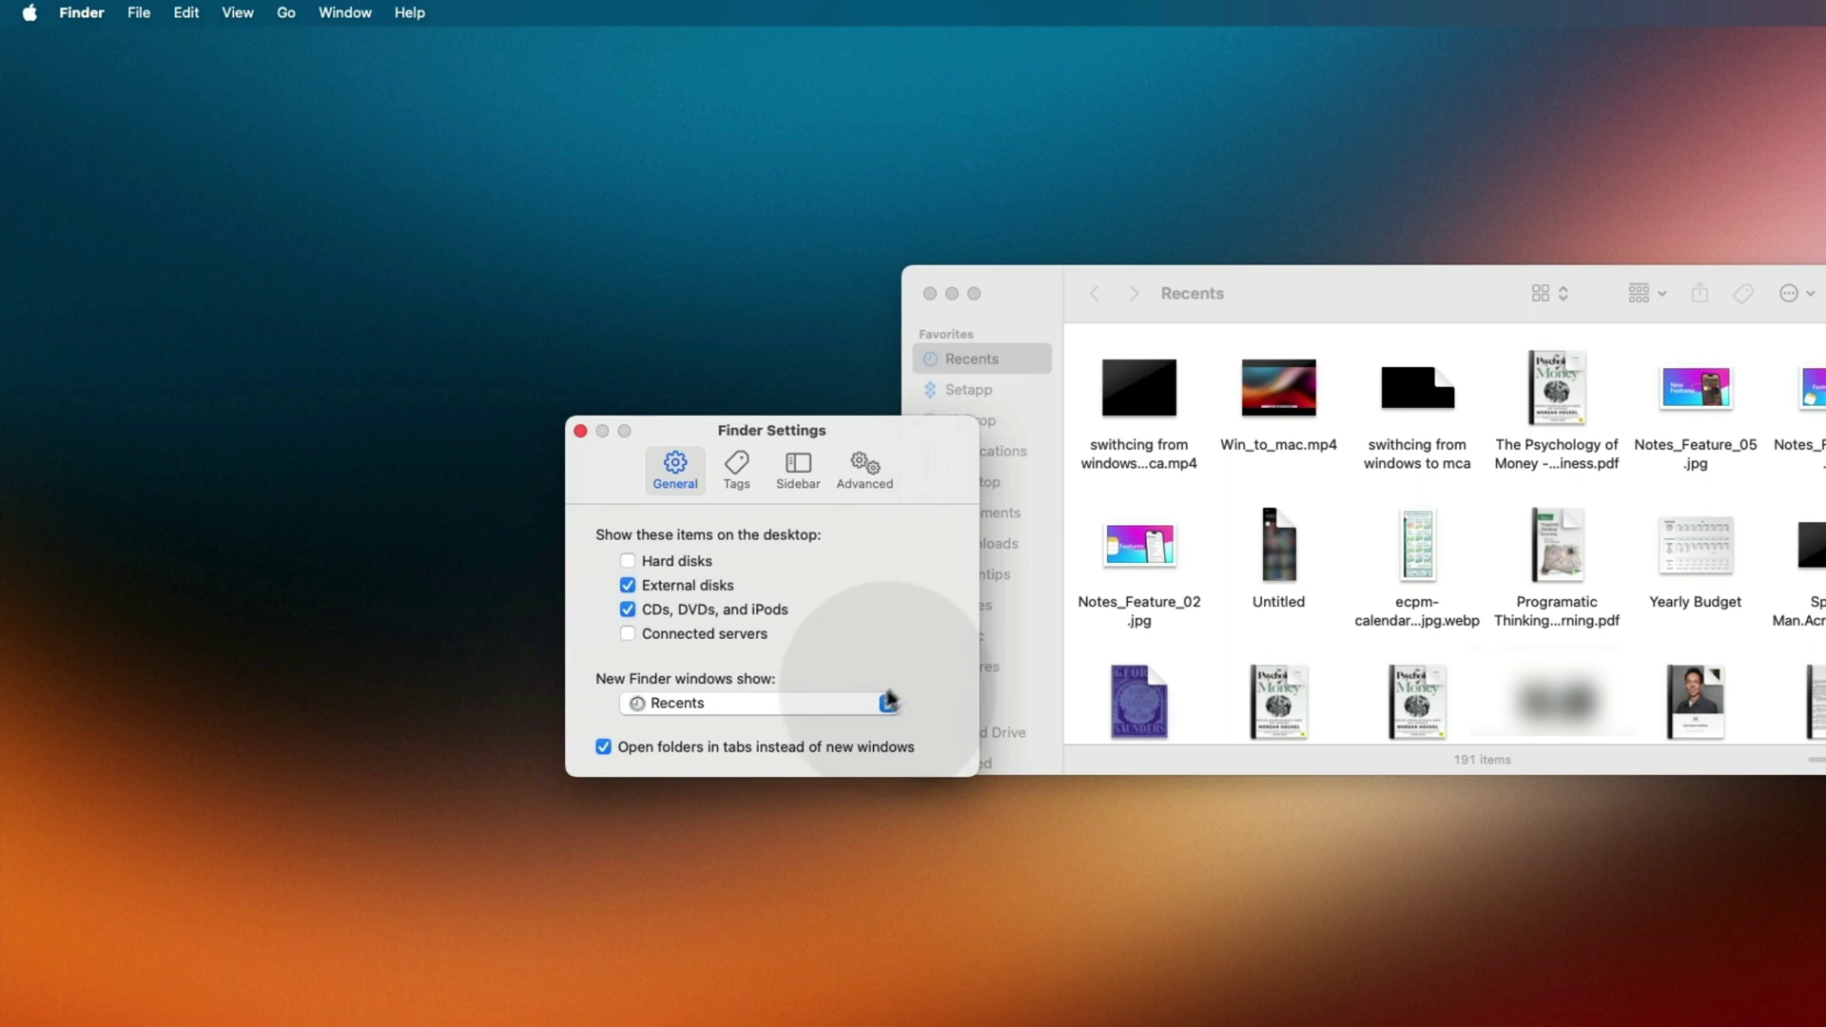
pyautogui.click(855, 704)
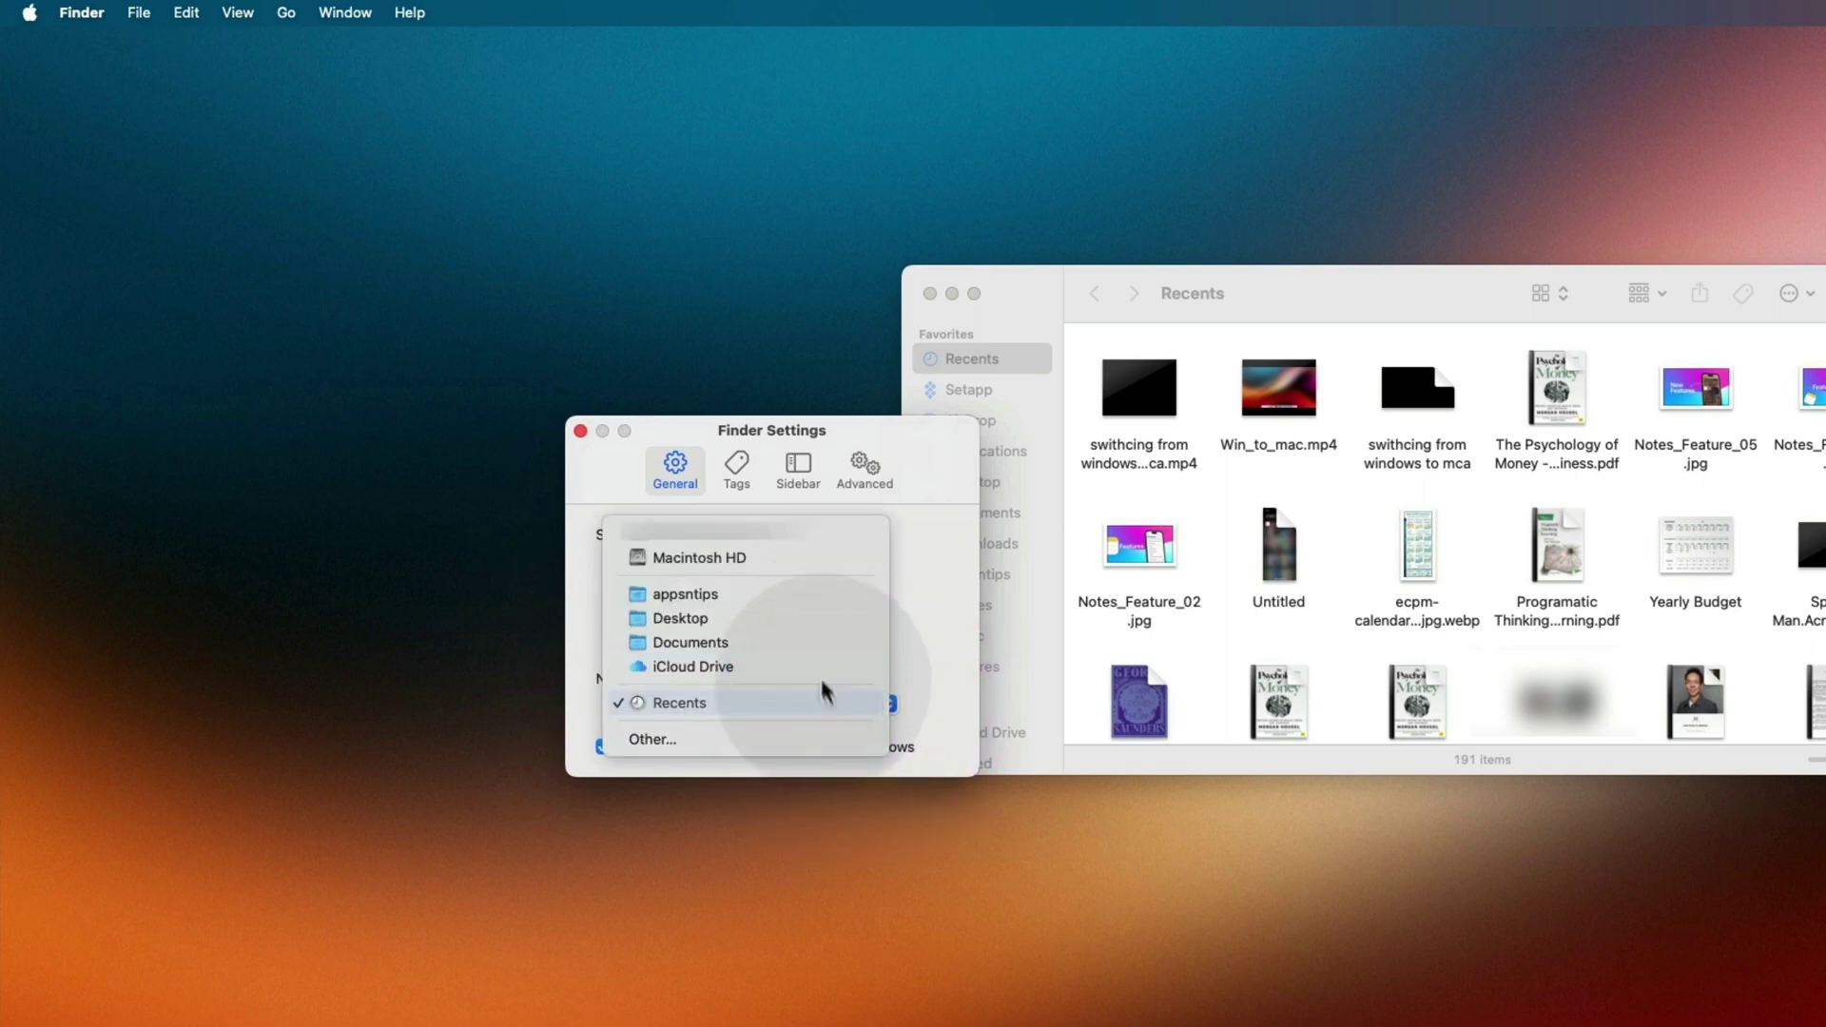
pyautogui.click(790, 737)
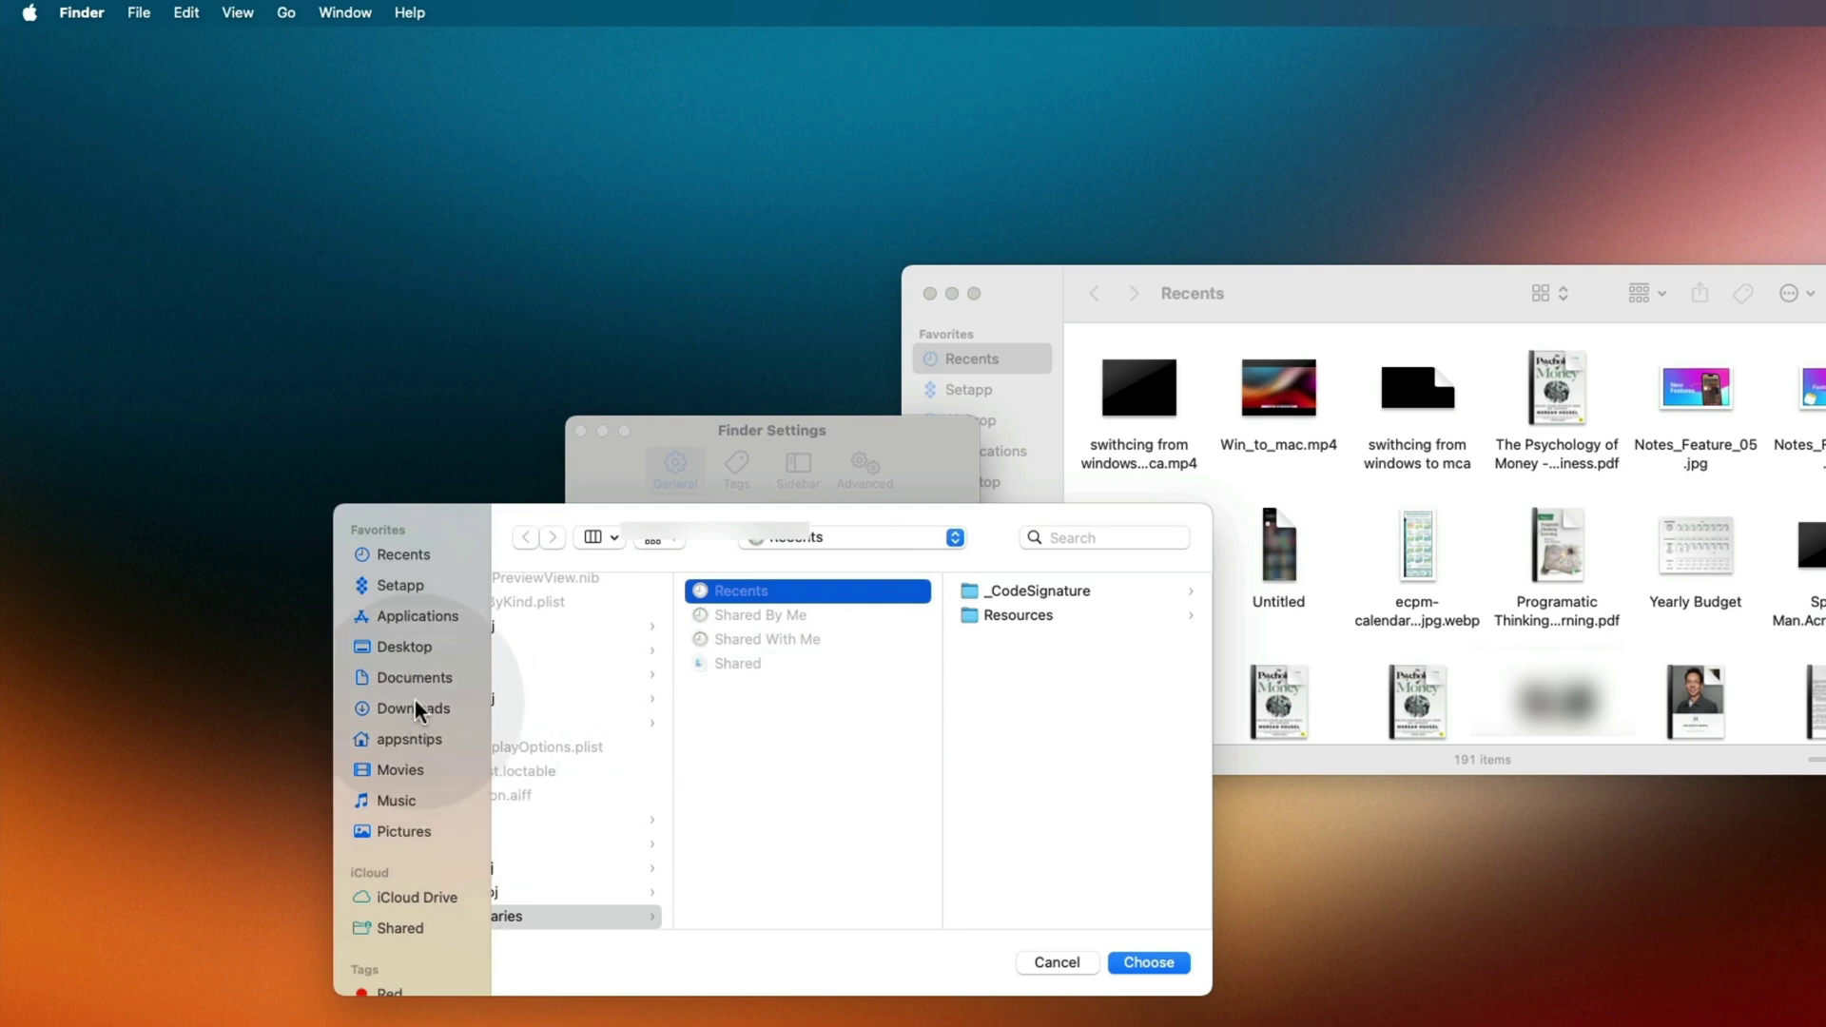
pyautogui.click(415, 709)
pyautogui.click(1176, 965)
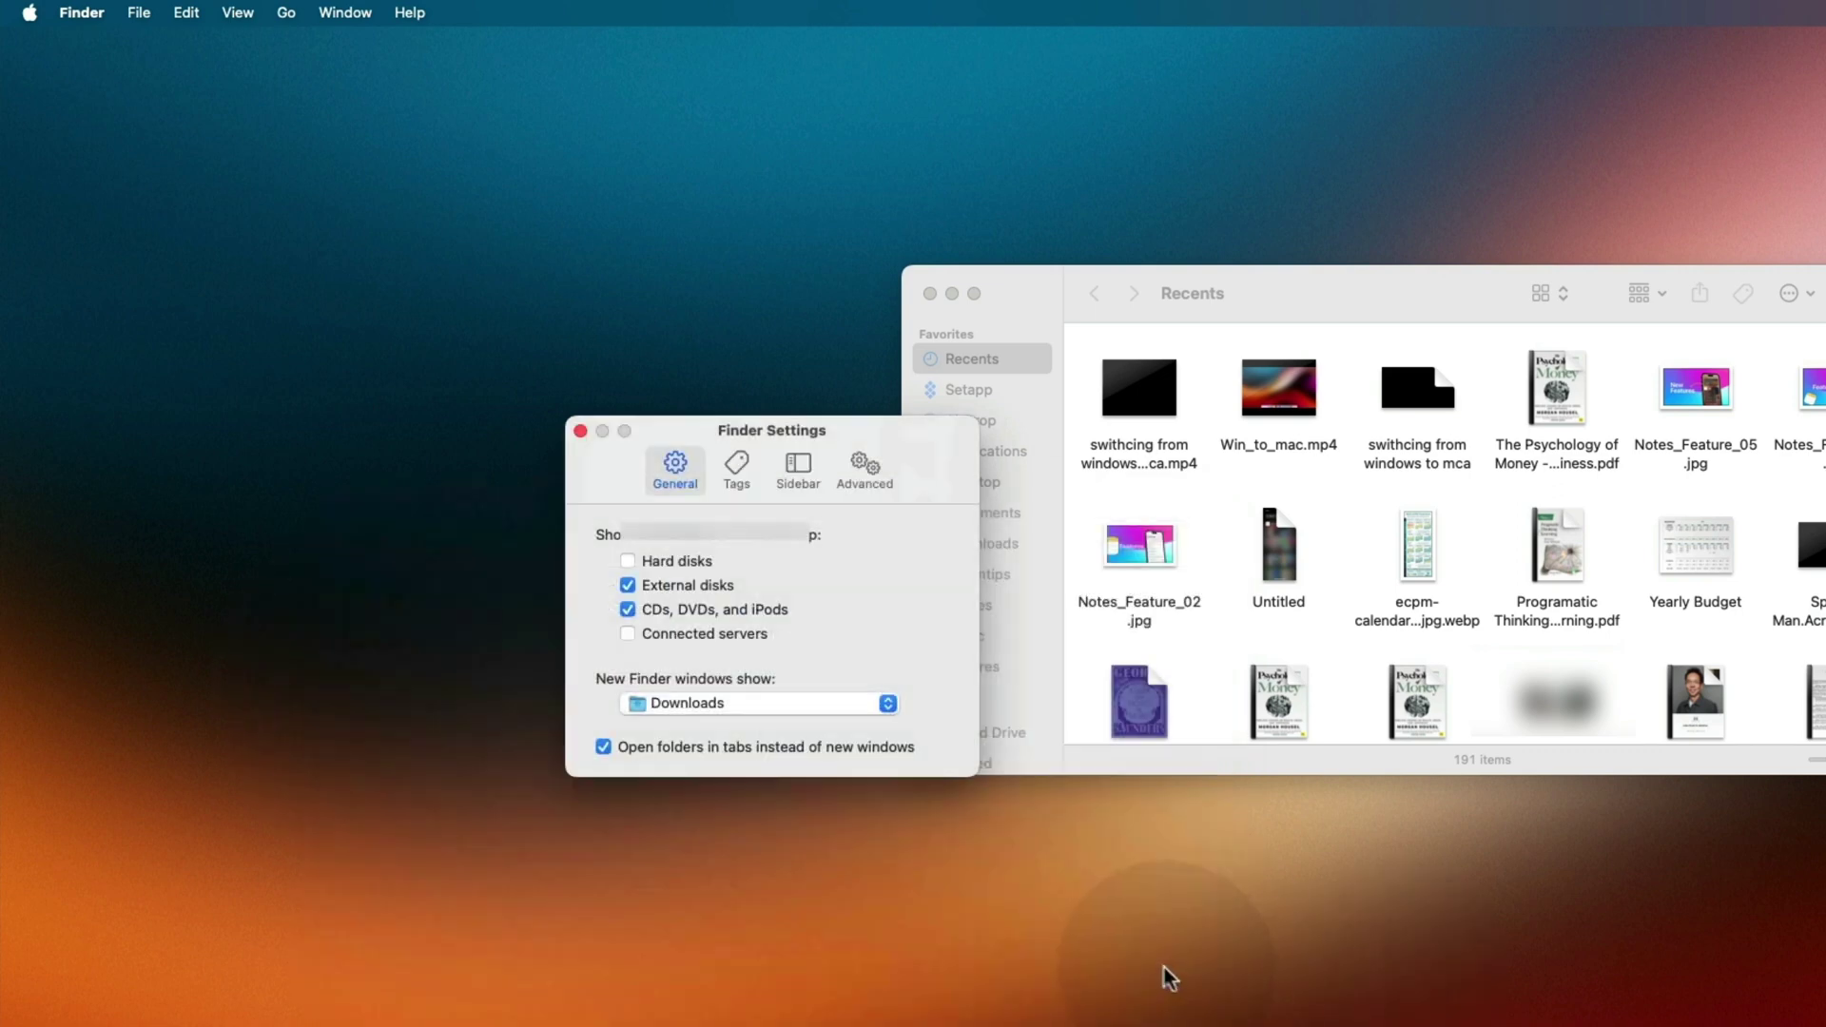
# Step: Switch Finder Settings to the Sidebar tab and move the Finder window to the lower right
pyautogui.click(785, 470)
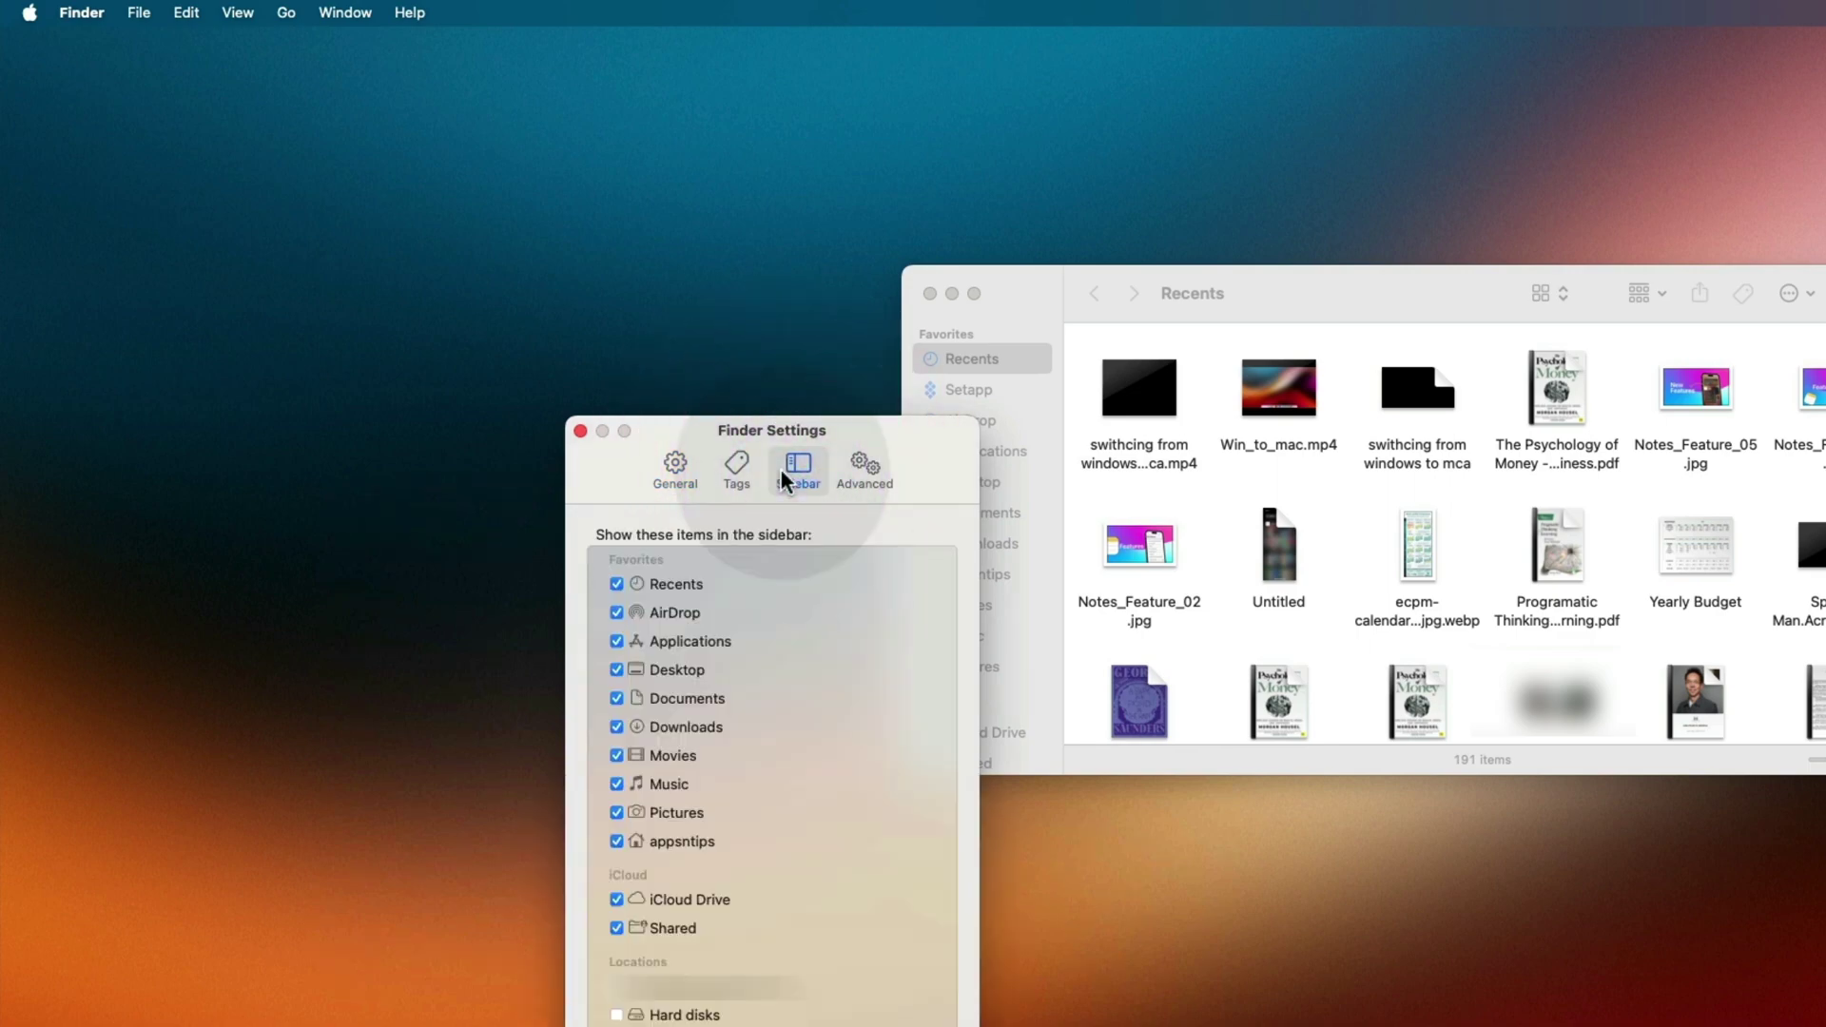
pyautogui.click(1277, 295)
pyautogui.moveTo(1280, 298); pyautogui.dragTo(1418, 529)
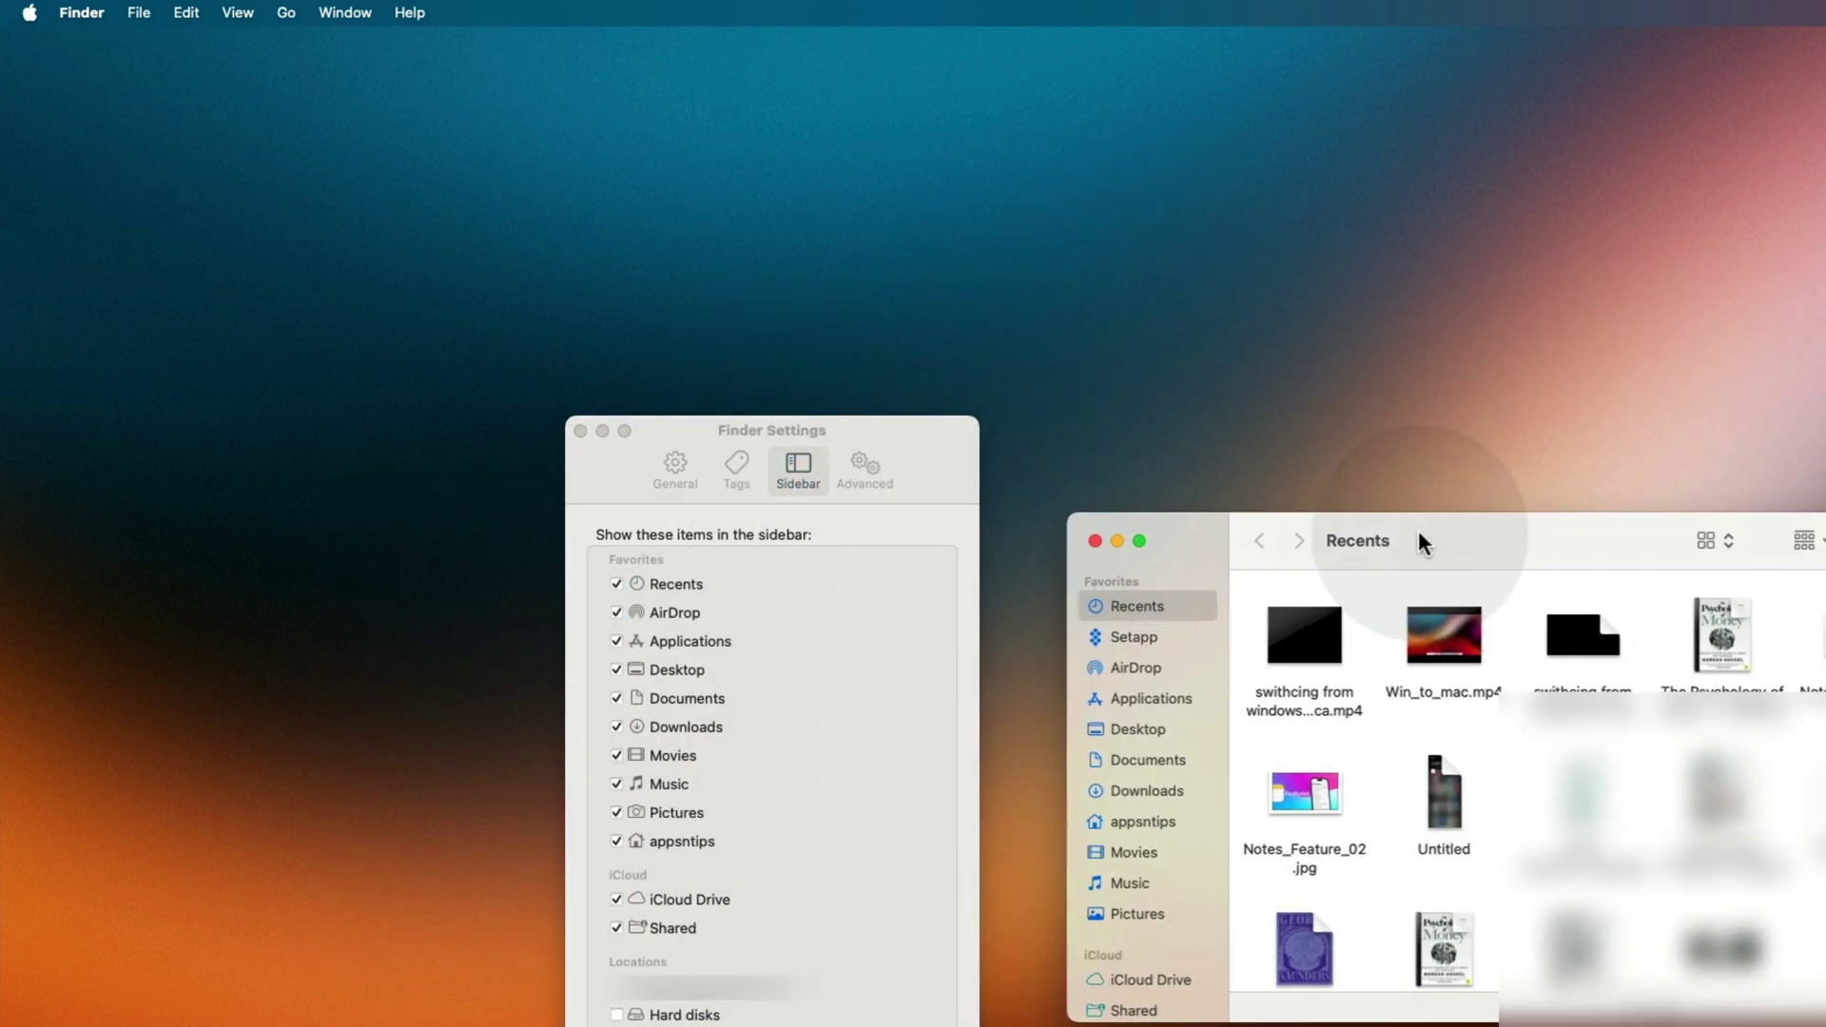
# Step: Uncheck Recents, AirDrop, Movies, Music and Pictures, re-adding Applications at the end of Favorites
pyautogui.click(687, 582)
pyautogui.click(687, 608)
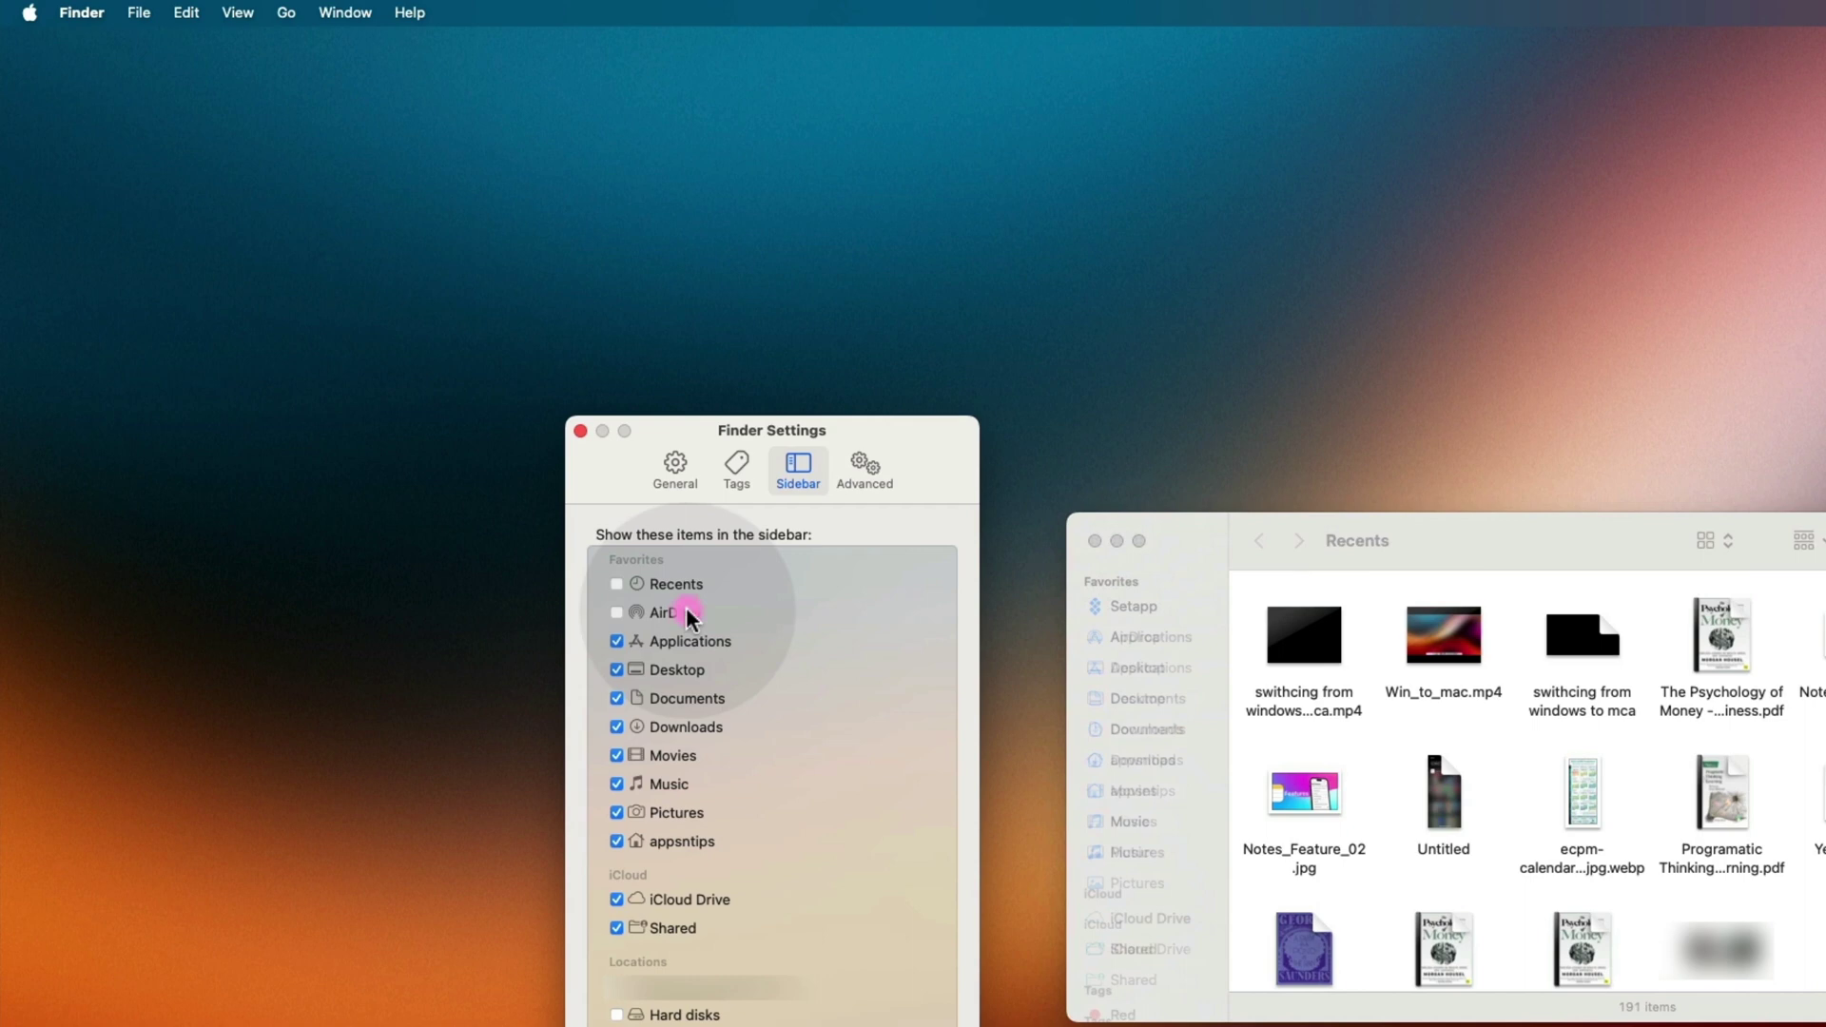
pyautogui.click(681, 641)
pyautogui.click(681, 641)
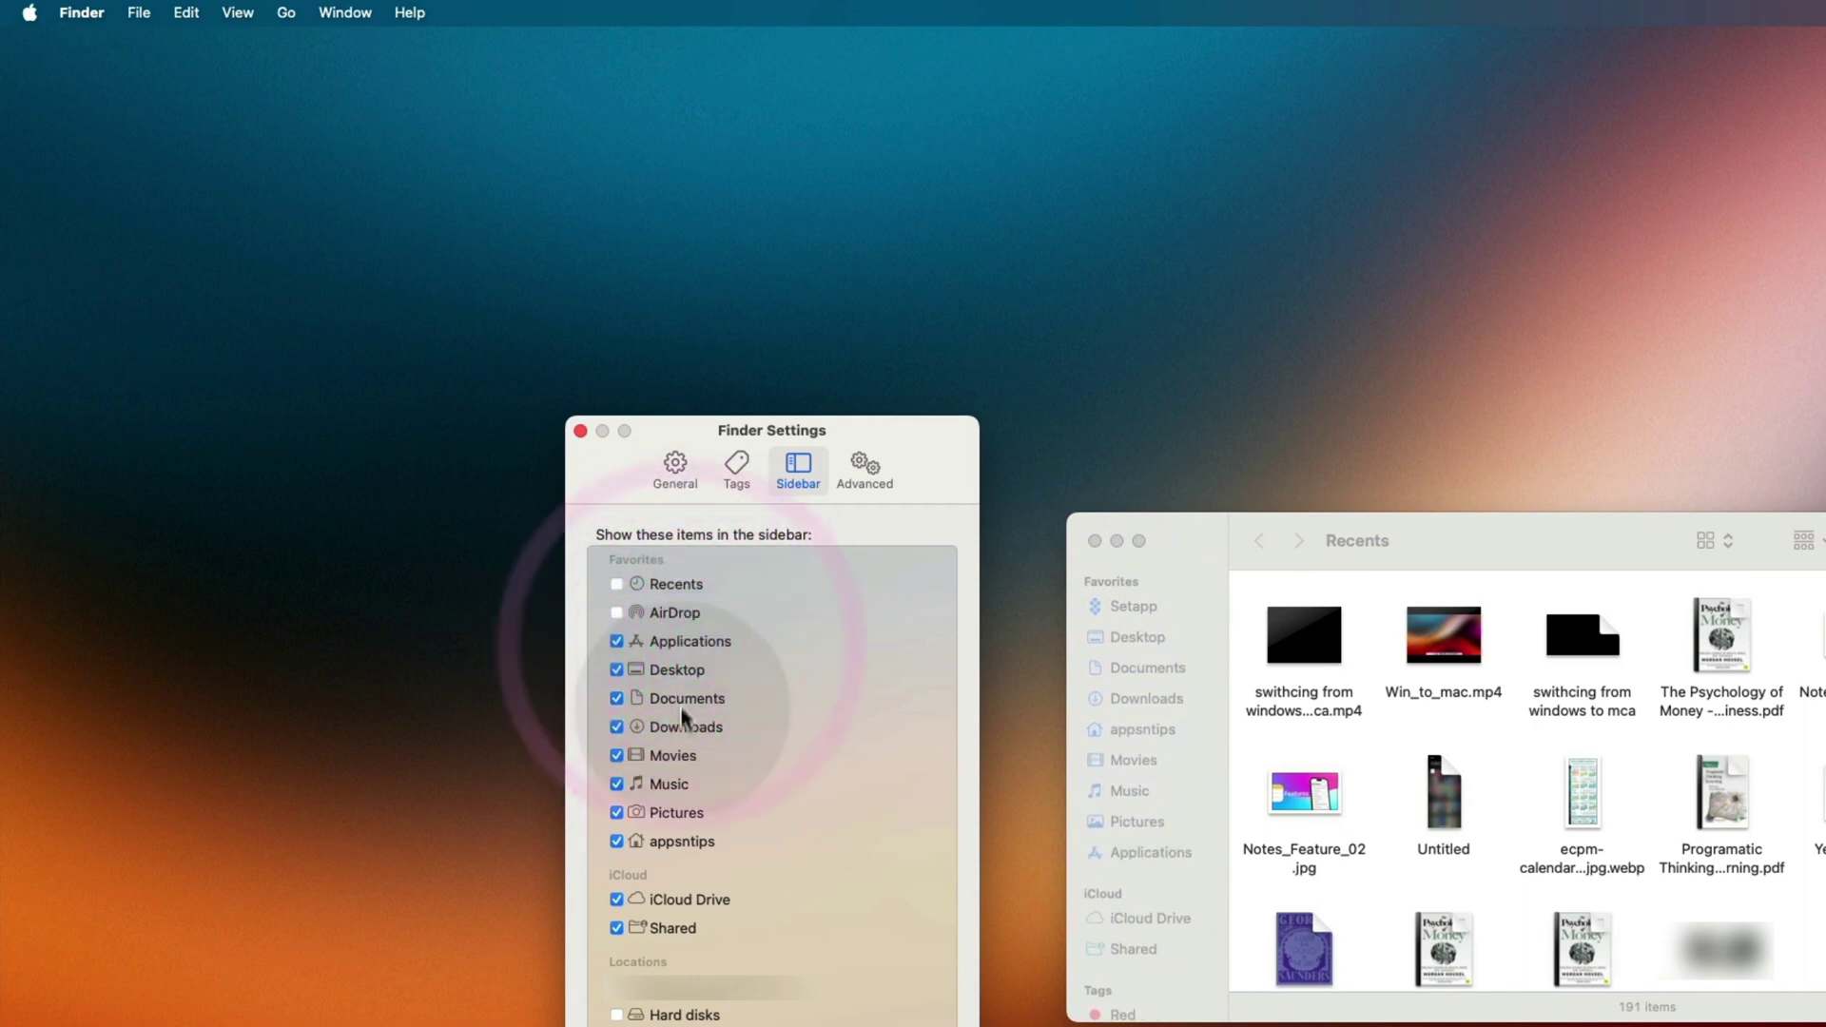
pyautogui.click(676, 754)
pyautogui.click(671, 782)
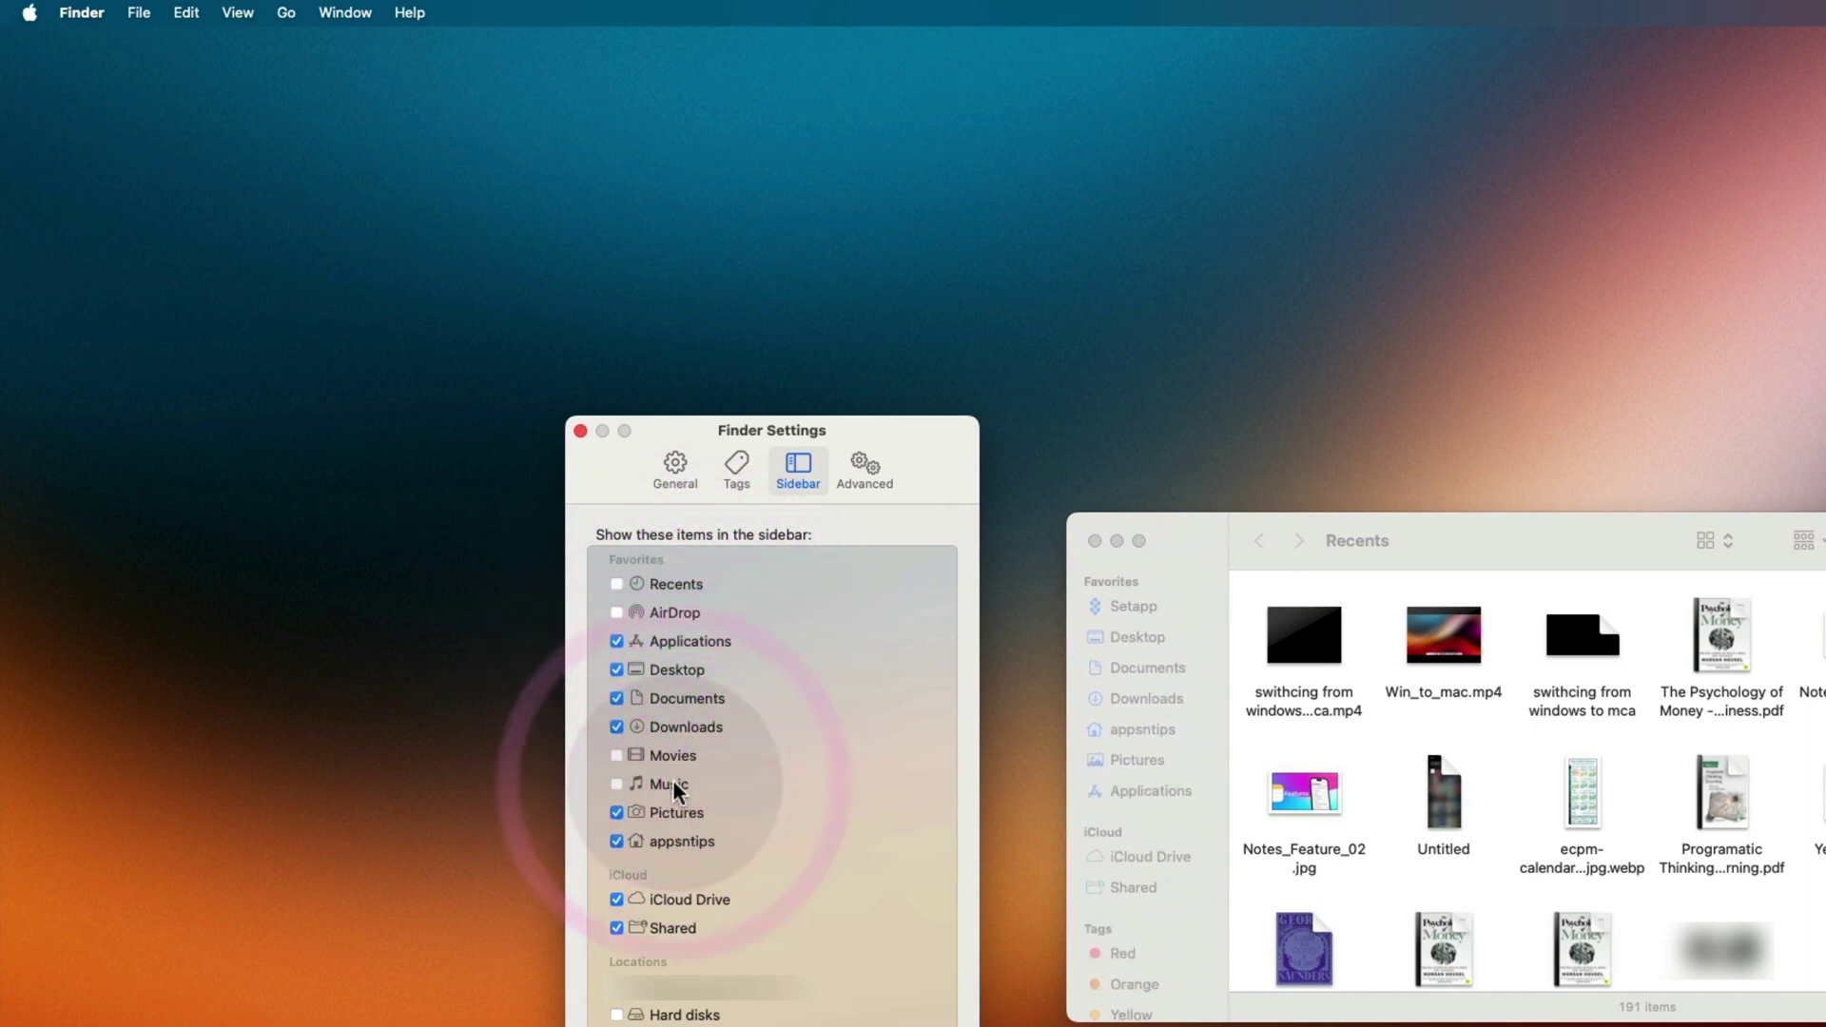
pyautogui.click(681, 805)
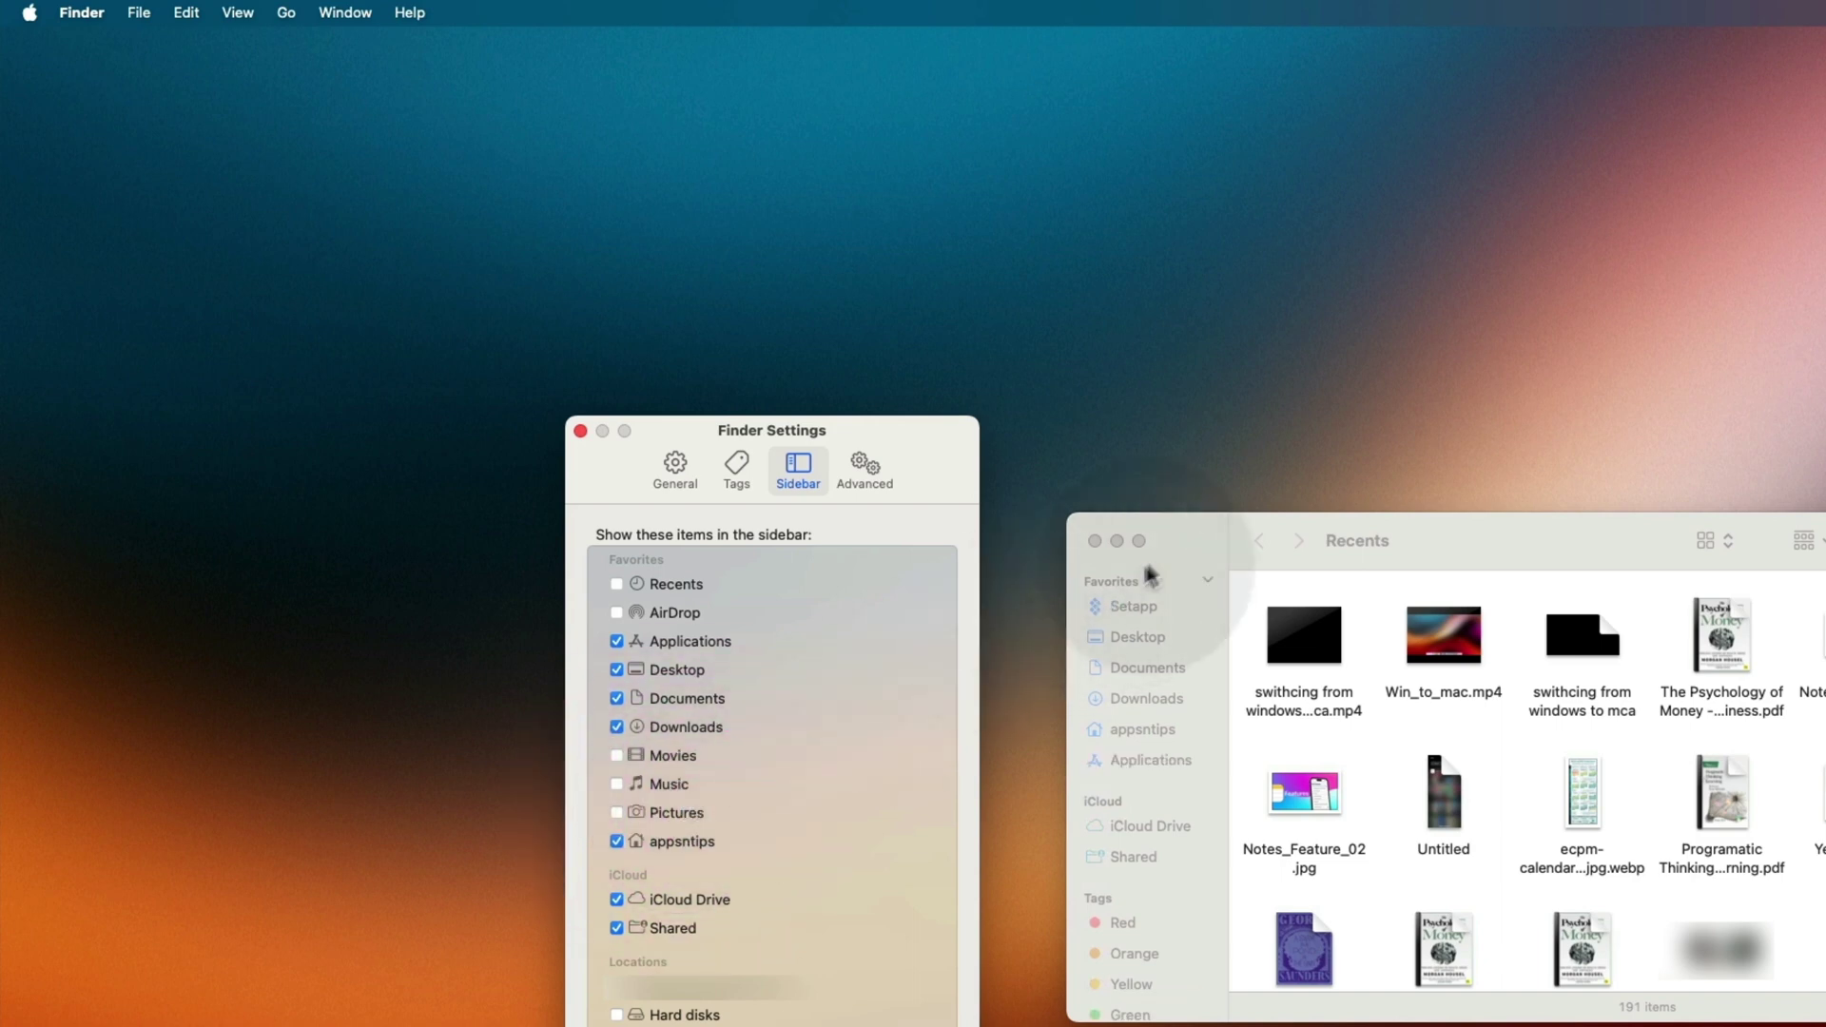
pyautogui.moveTo(1207, 530); pyautogui.dragTo(1162, 530)
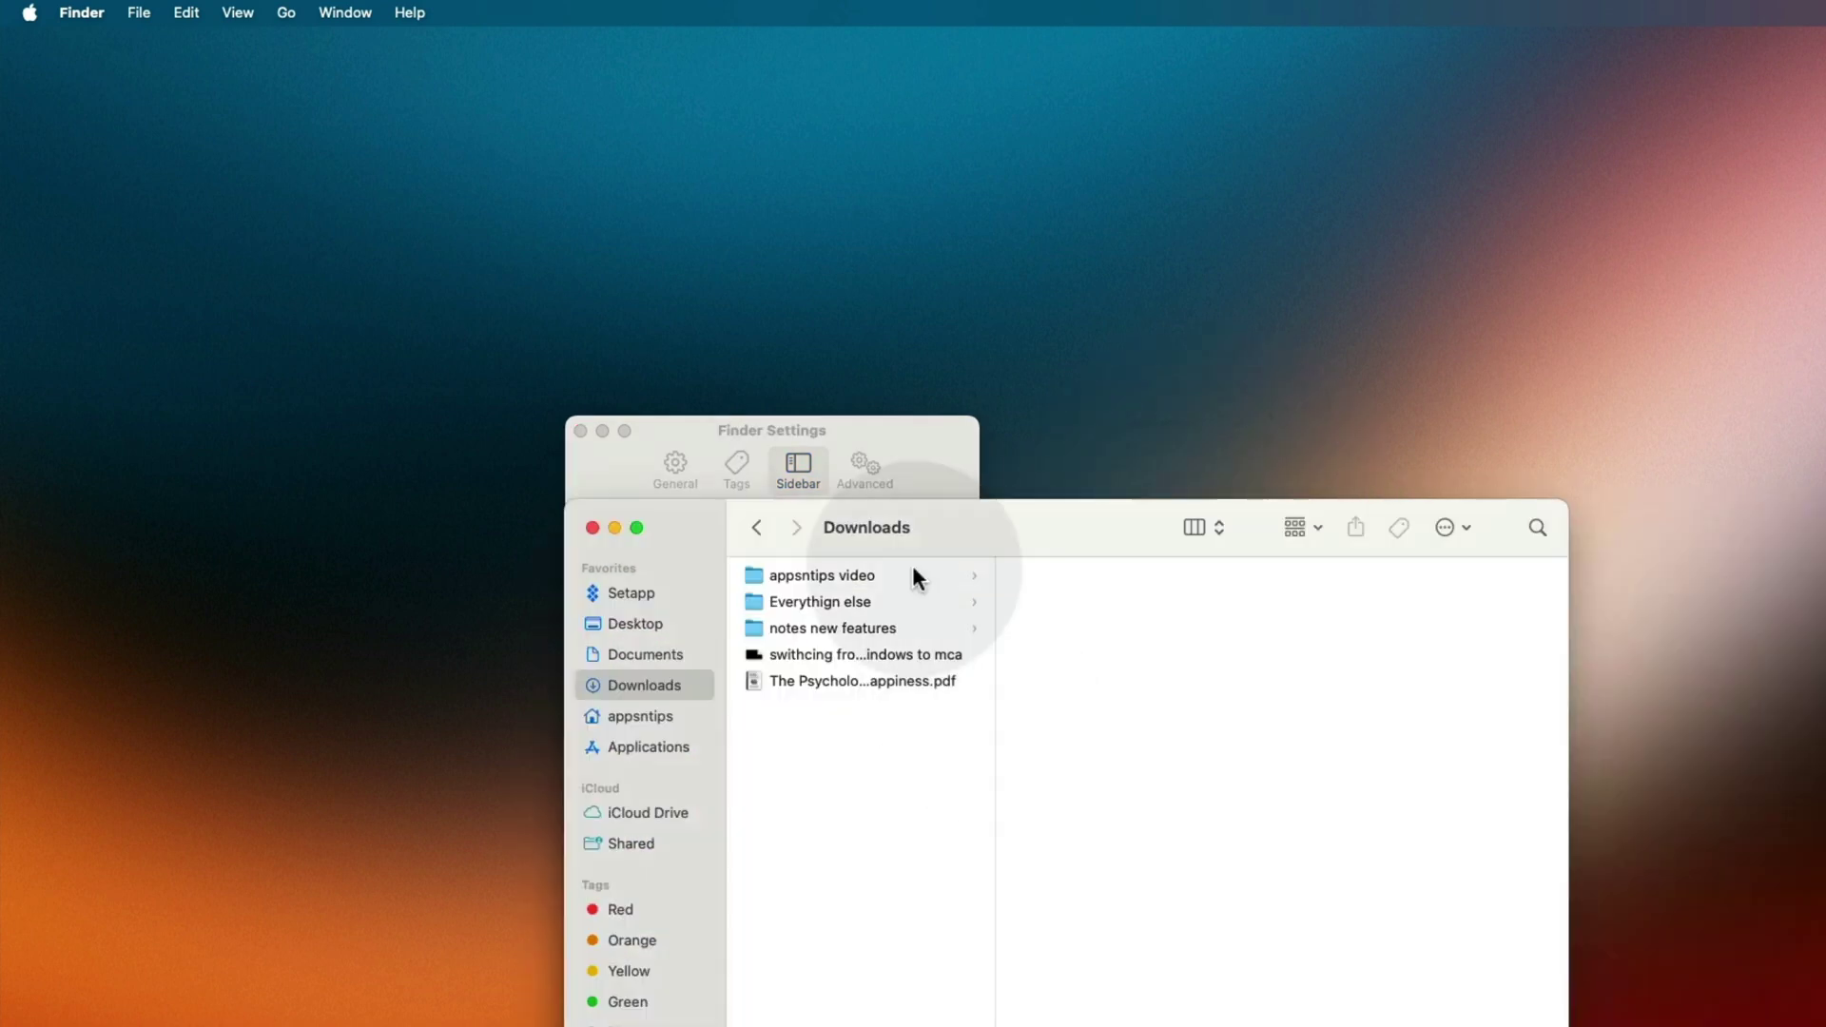
# Step: Close Finder Settings, move the Downloads window up and right, and show the path bar
pyautogui.click(579, 429)
pyautogui.moveTo(1060, 528); pyautogui.dragTo(1118, 502)
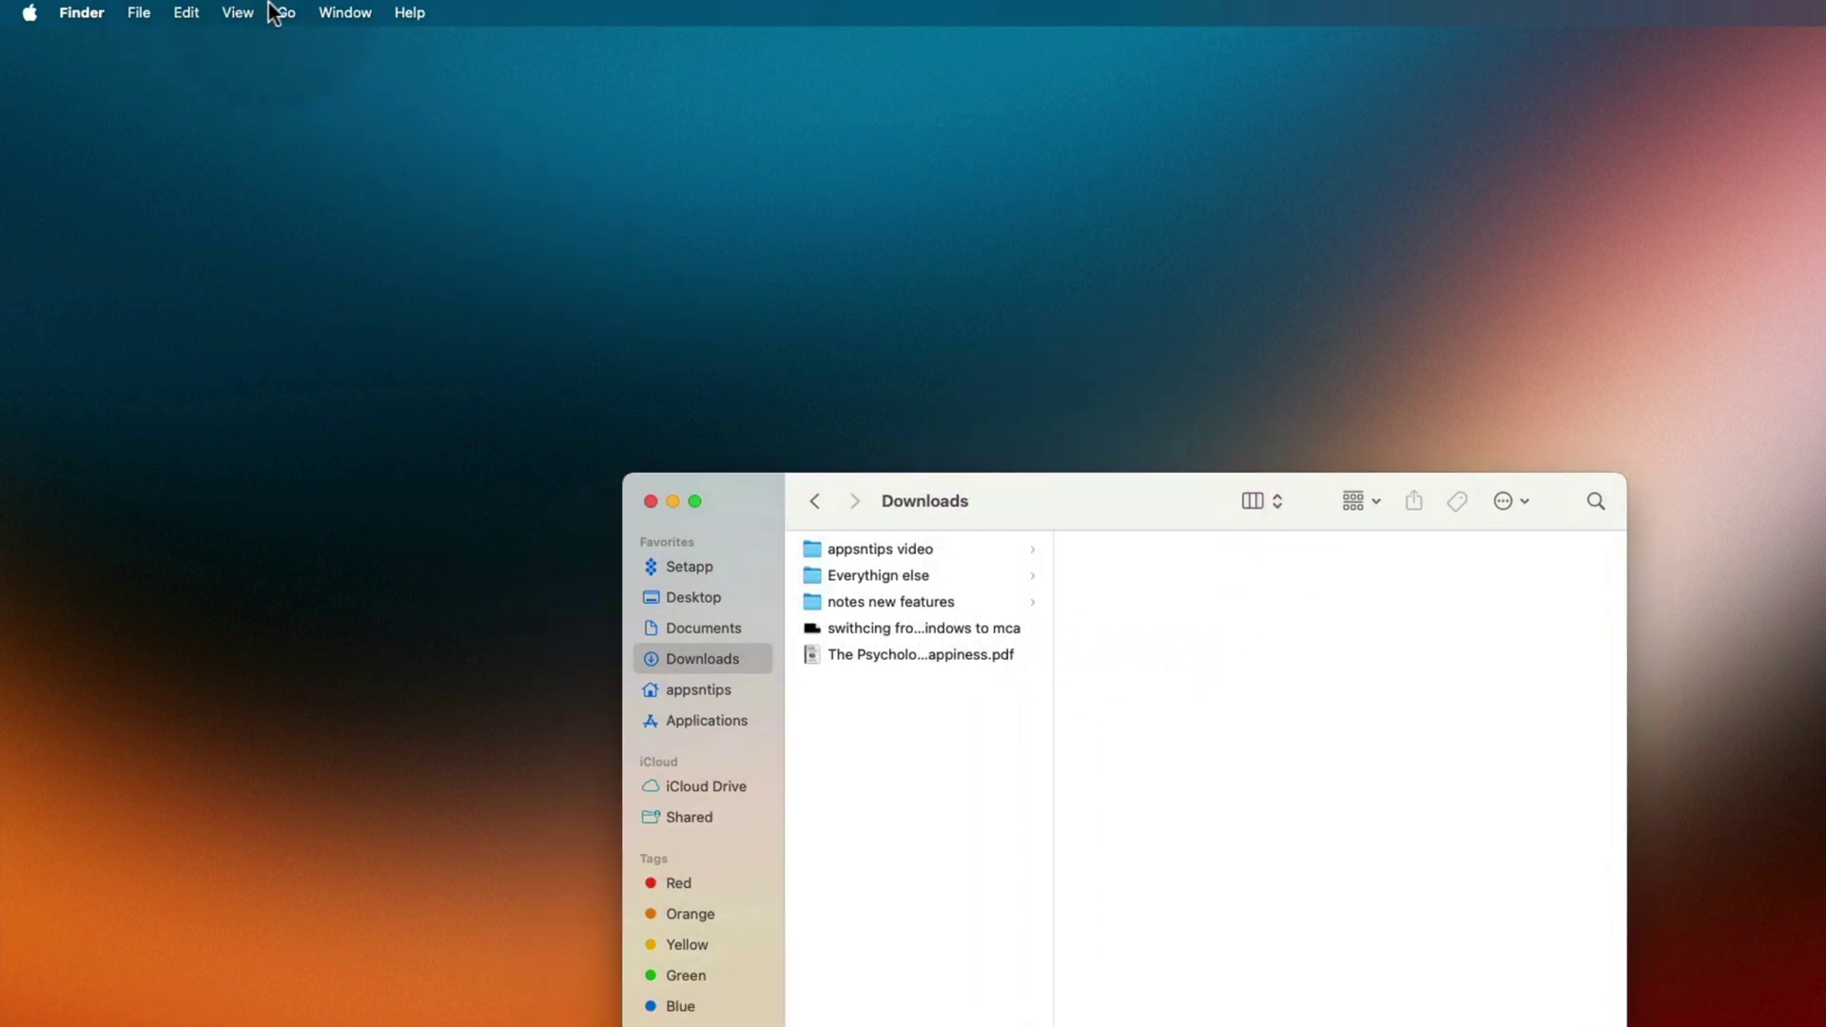
pyautogui.click(238, 13)
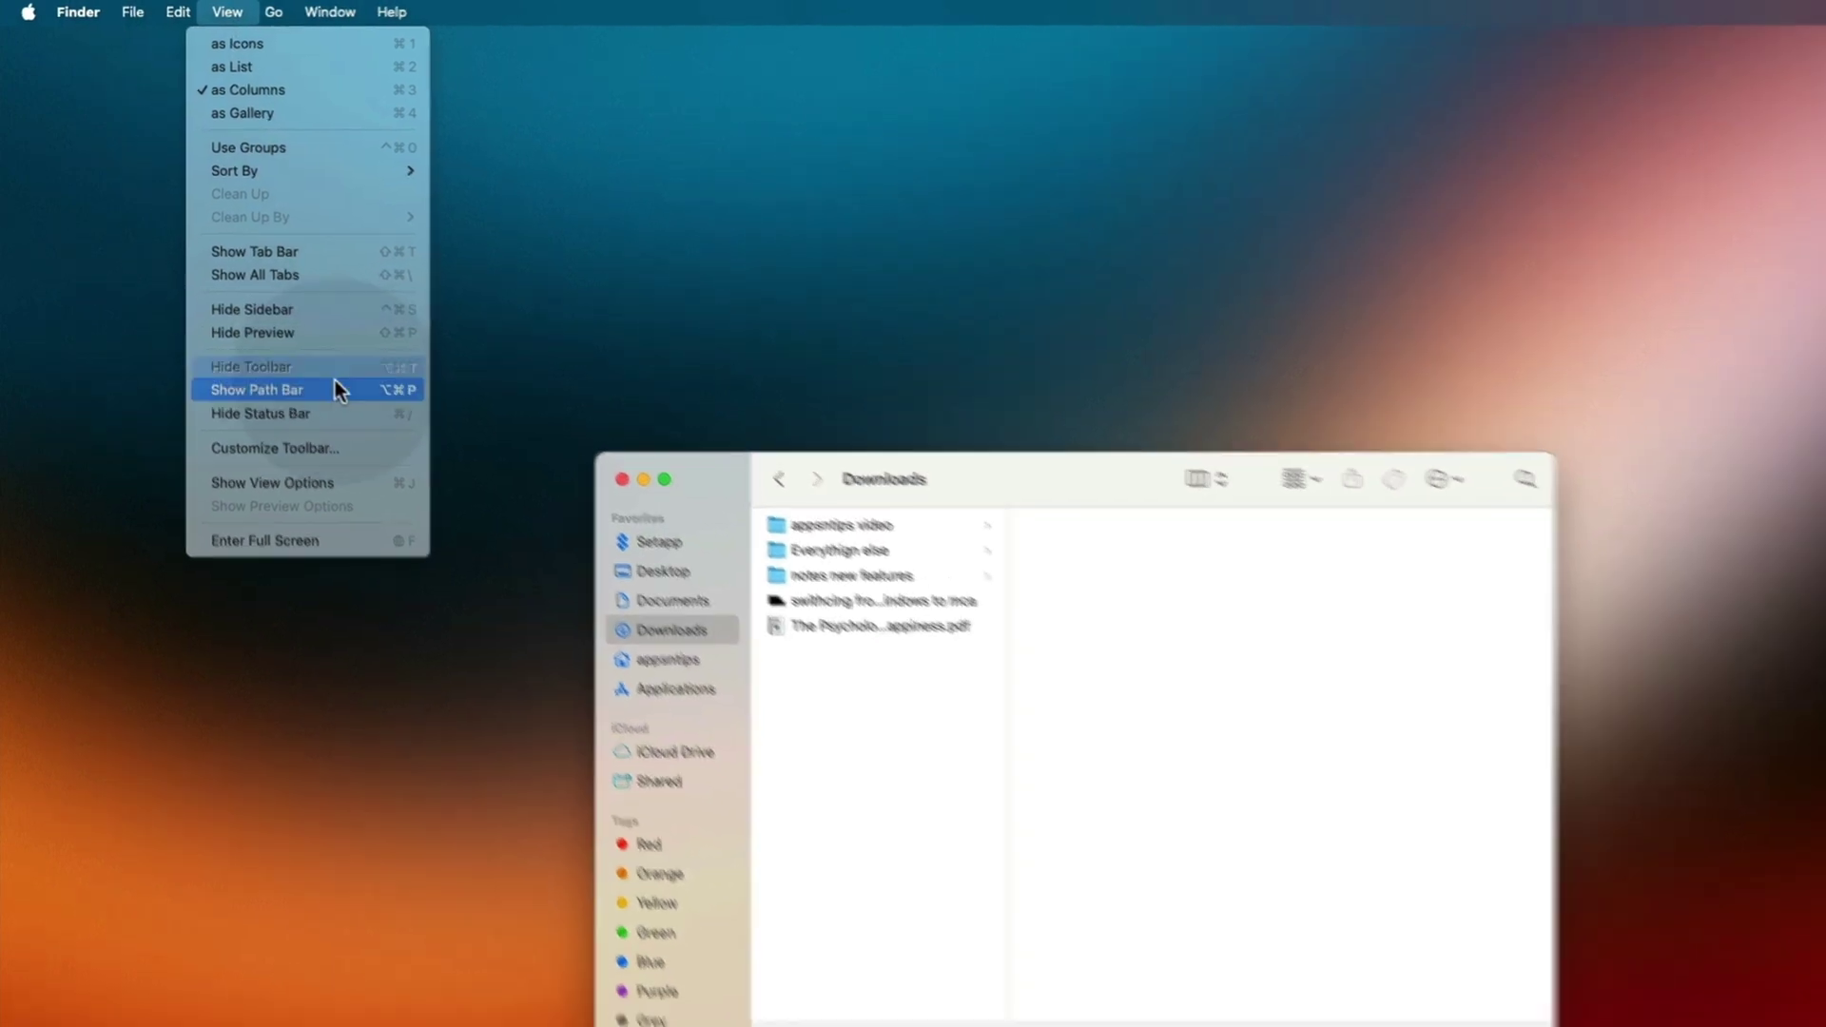
pyautogui.click(349, 406)
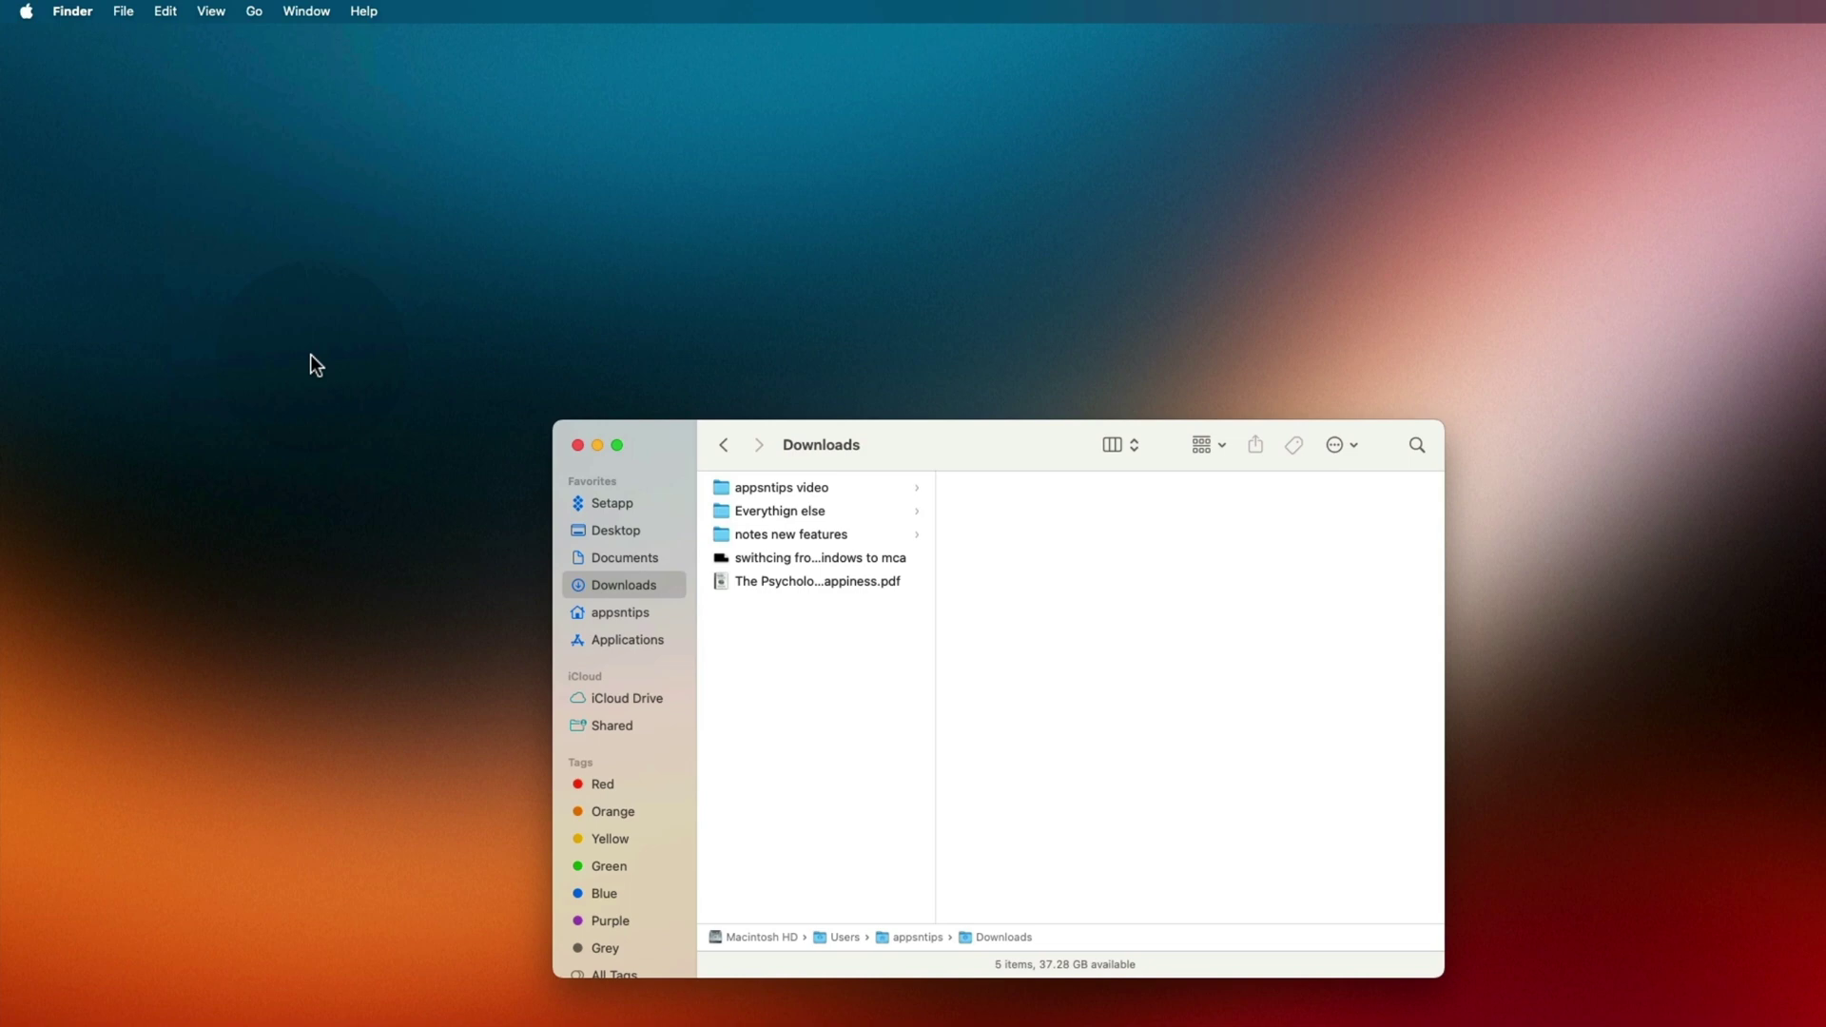
# Step: Toggle the status bar off and back on so it shows the item count and free space
pyautogui.click(1160, 881)
pyautogui.press('super+slash')
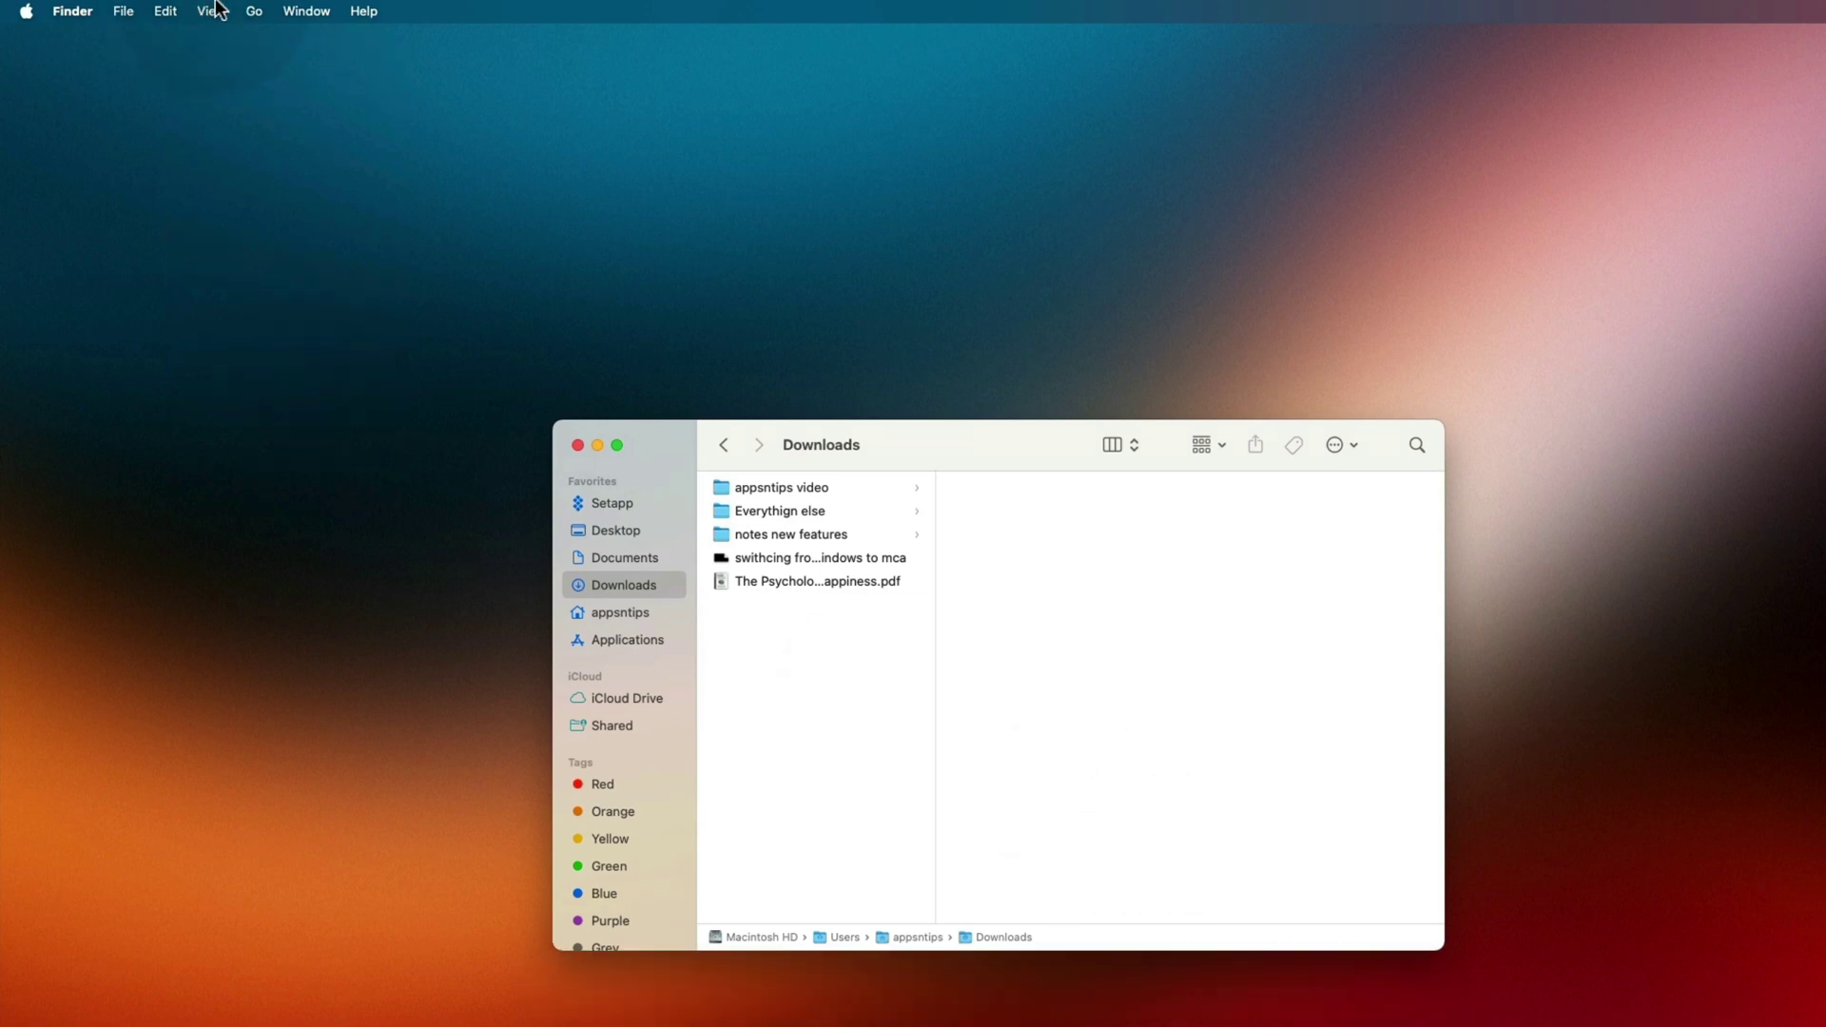
pyautogui.click(217, 10)
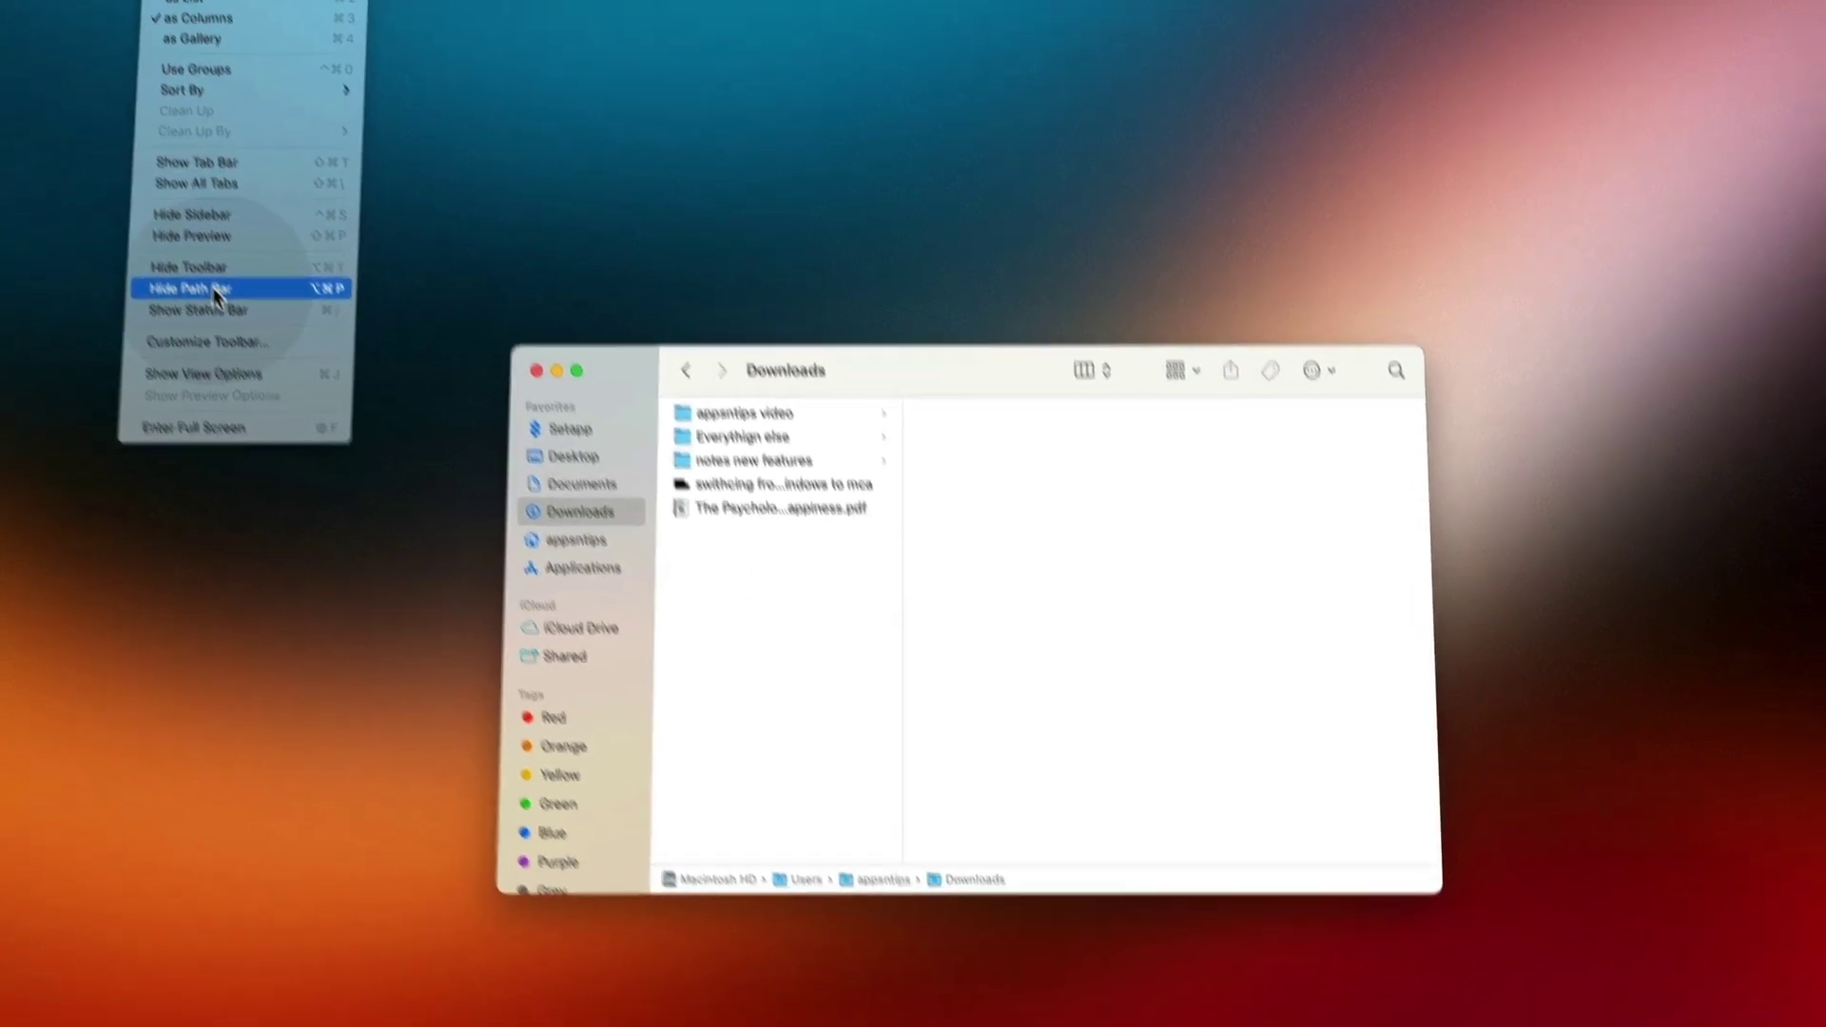
pyautogui.click(215, 310)
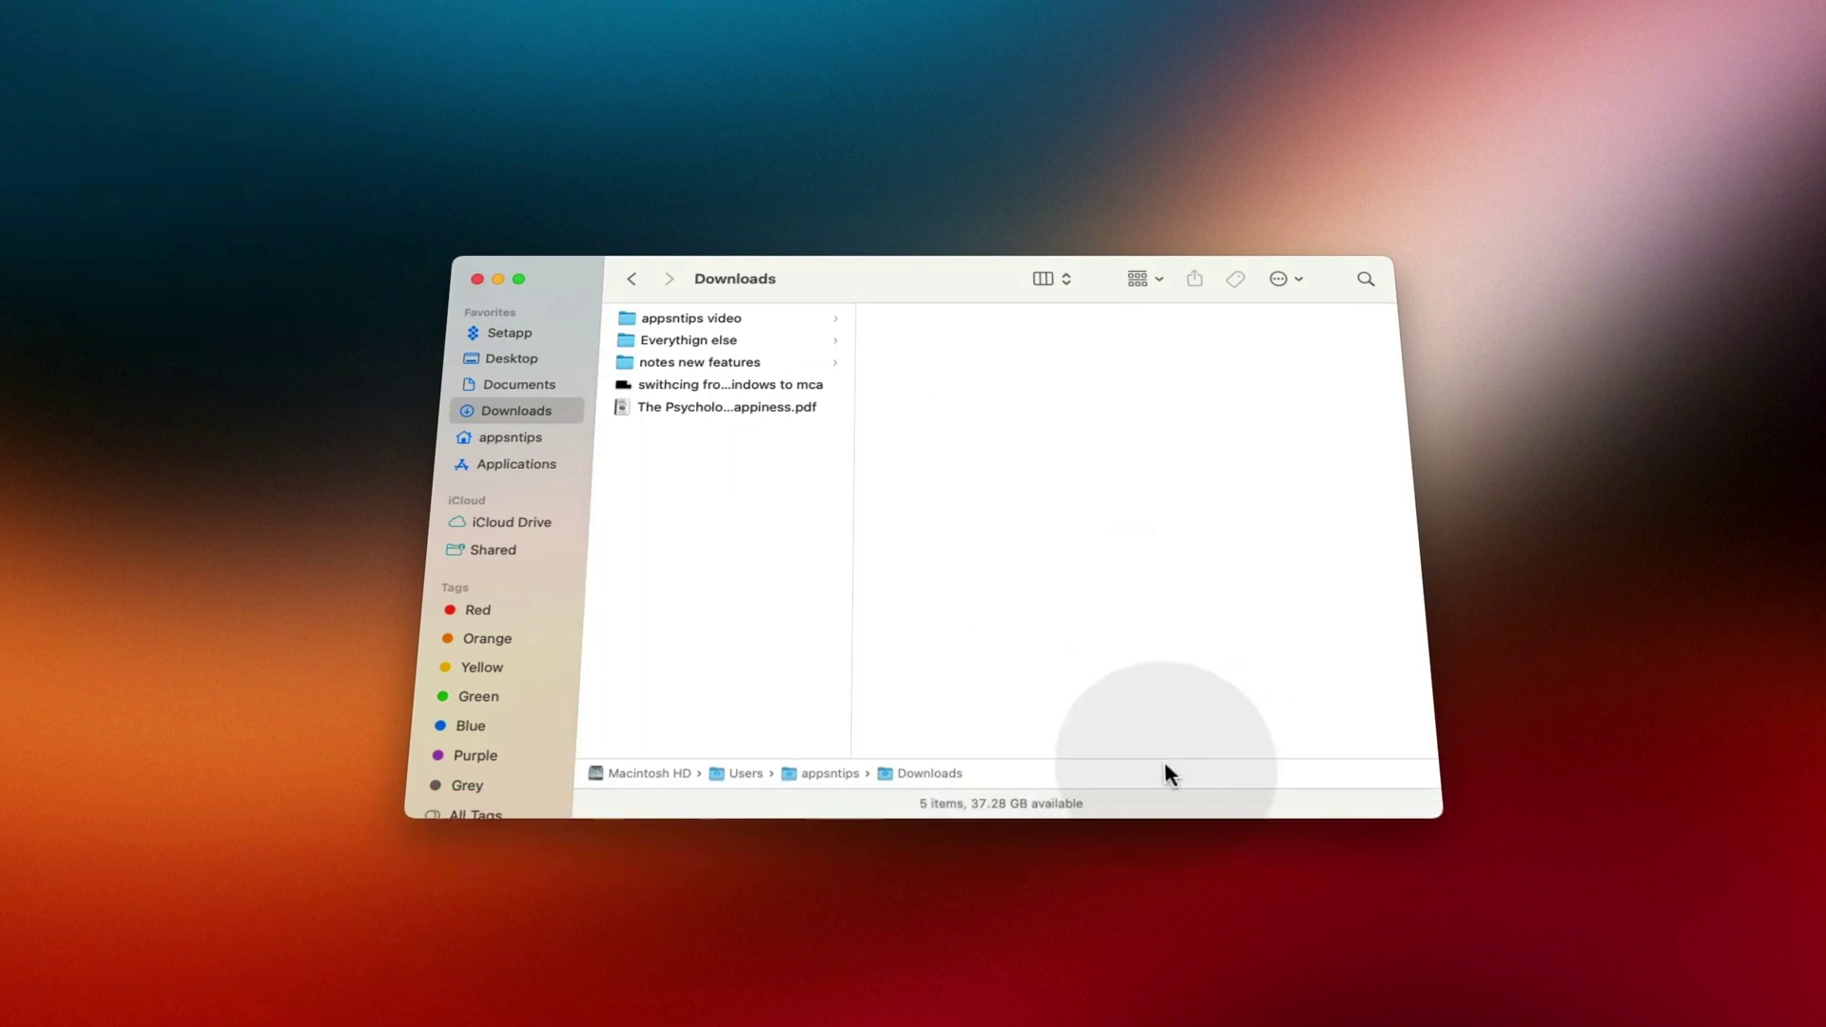
# Step: Try Gallery, Icon, List and Column views on the Downloads folder
pyautogui.click(1051, 279)
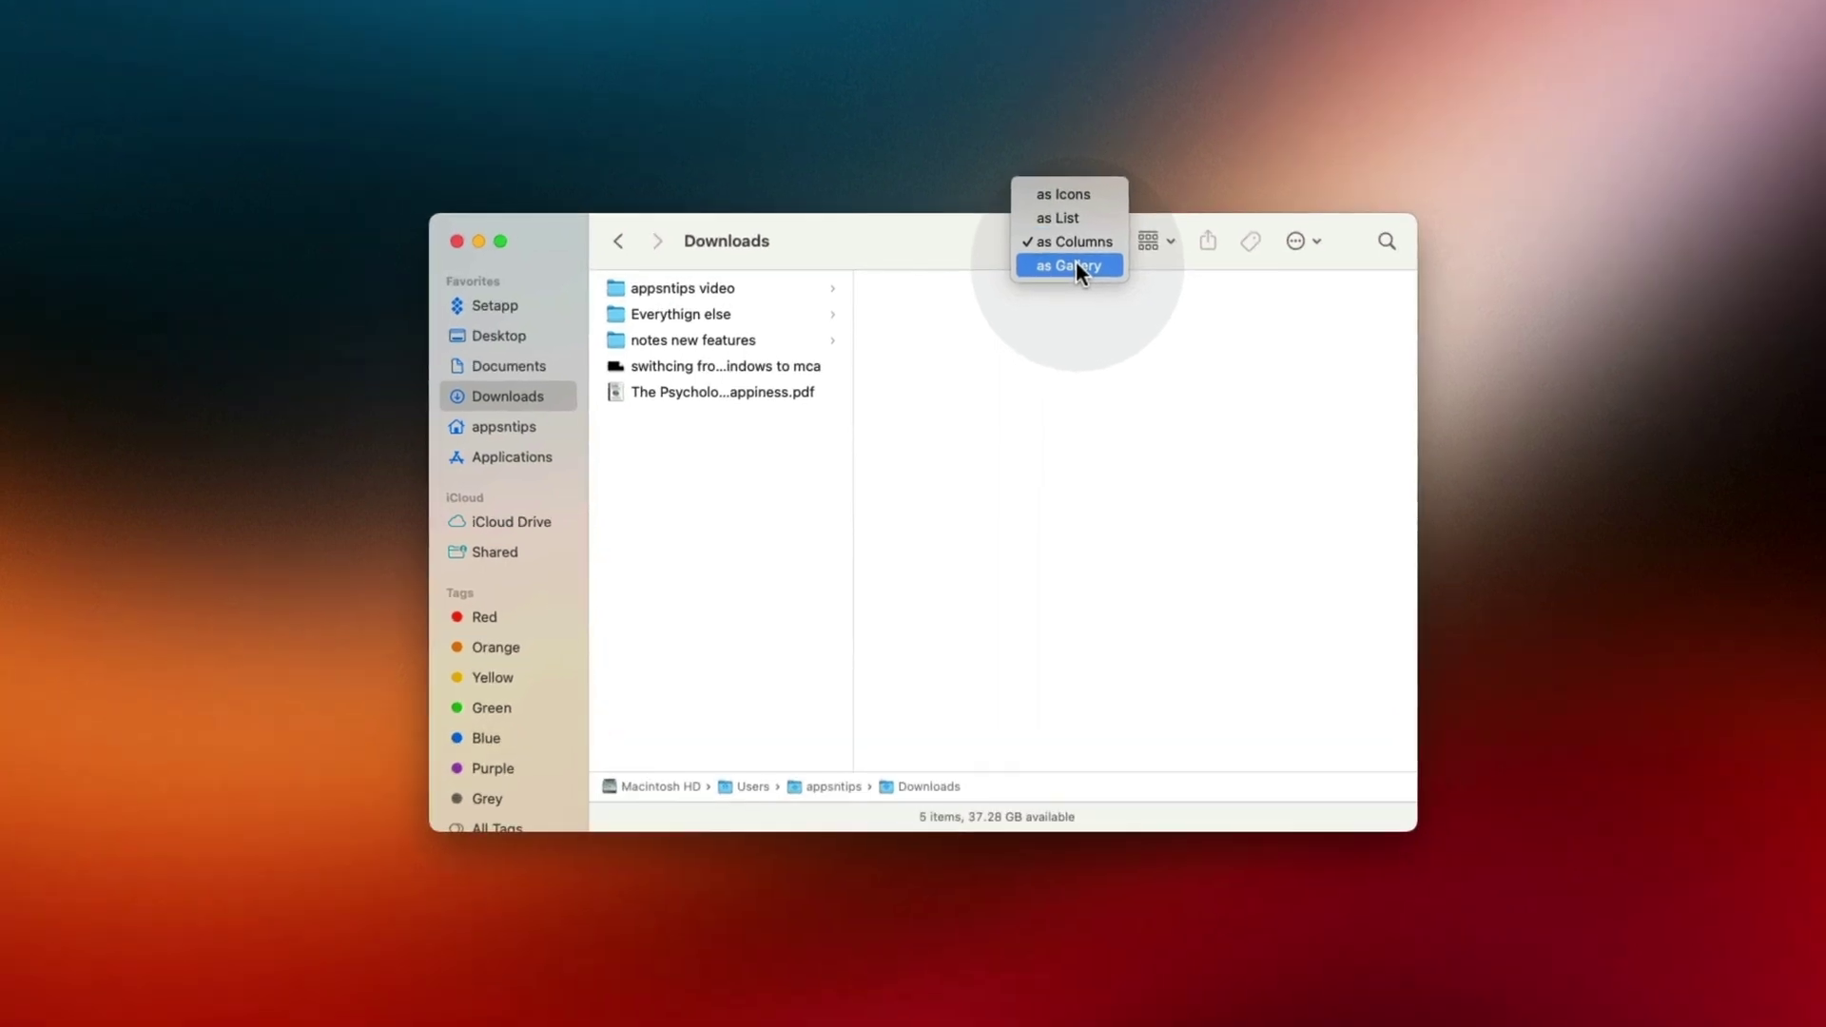
pyautogui.click(1083, 278)
pyautogui.press('super+1')
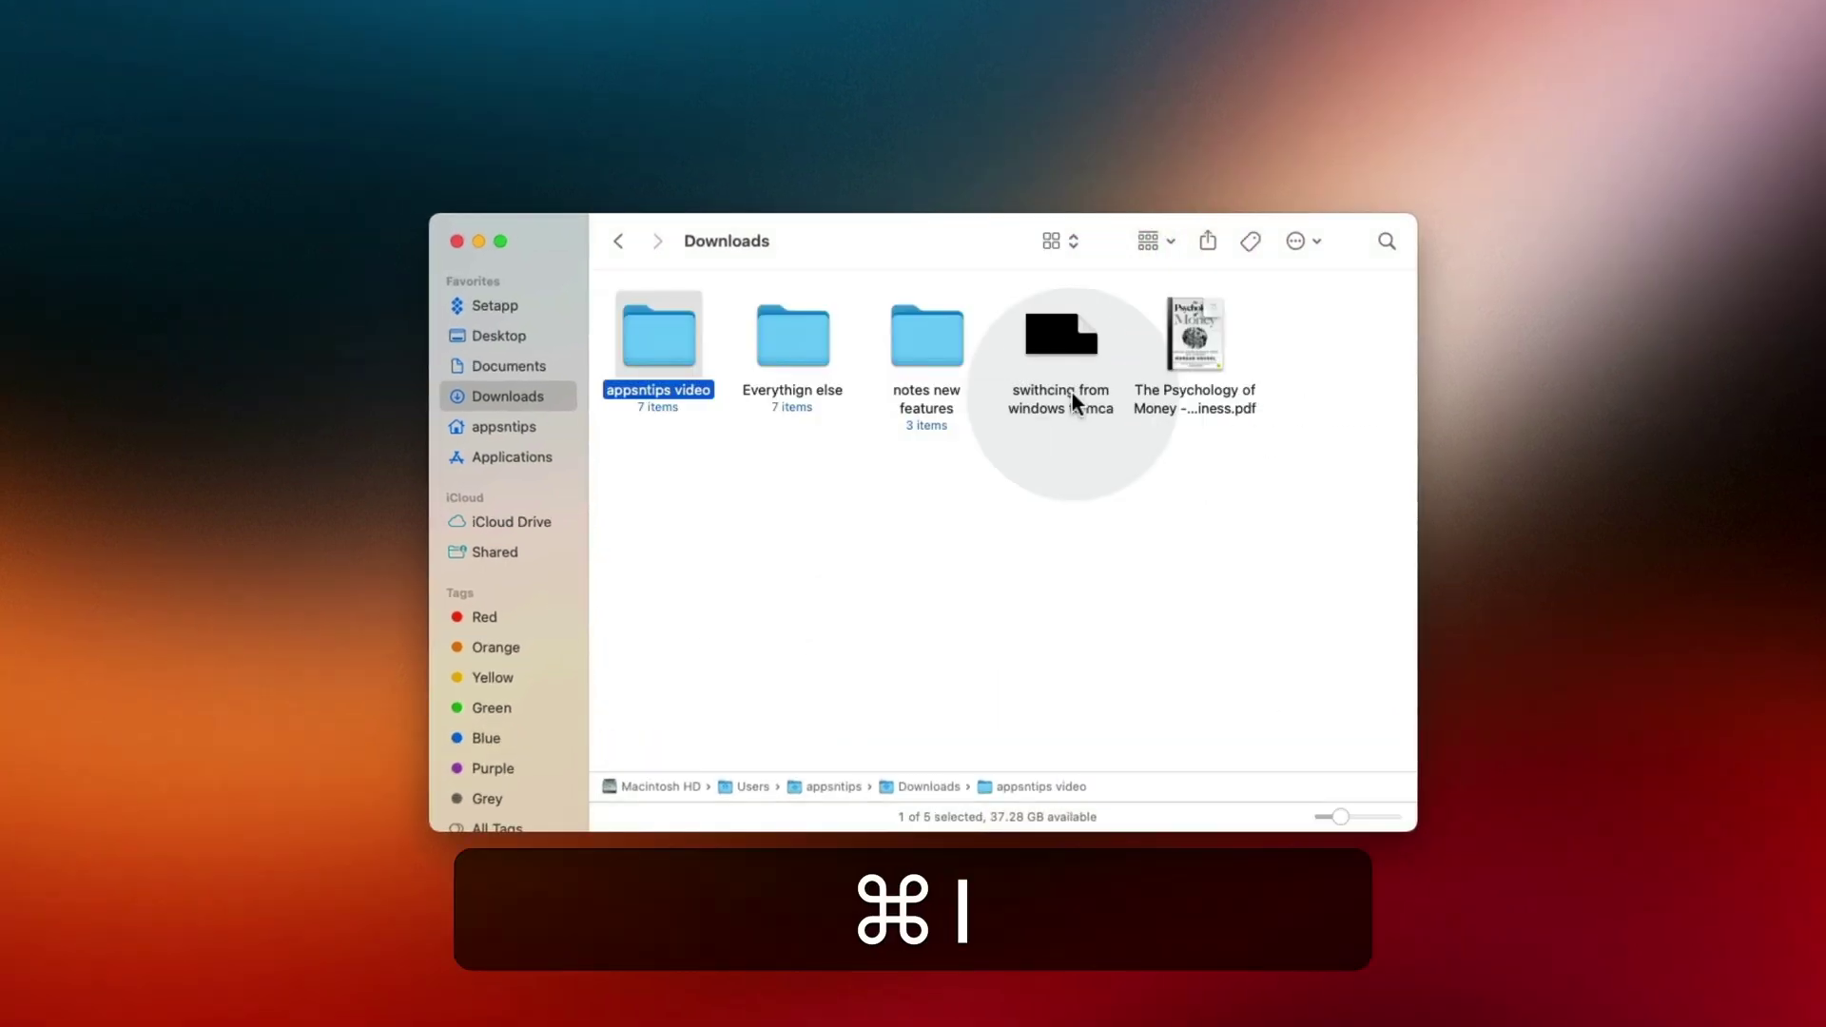
pyautogui.press('super+2')
pyautogui.press('super+3')
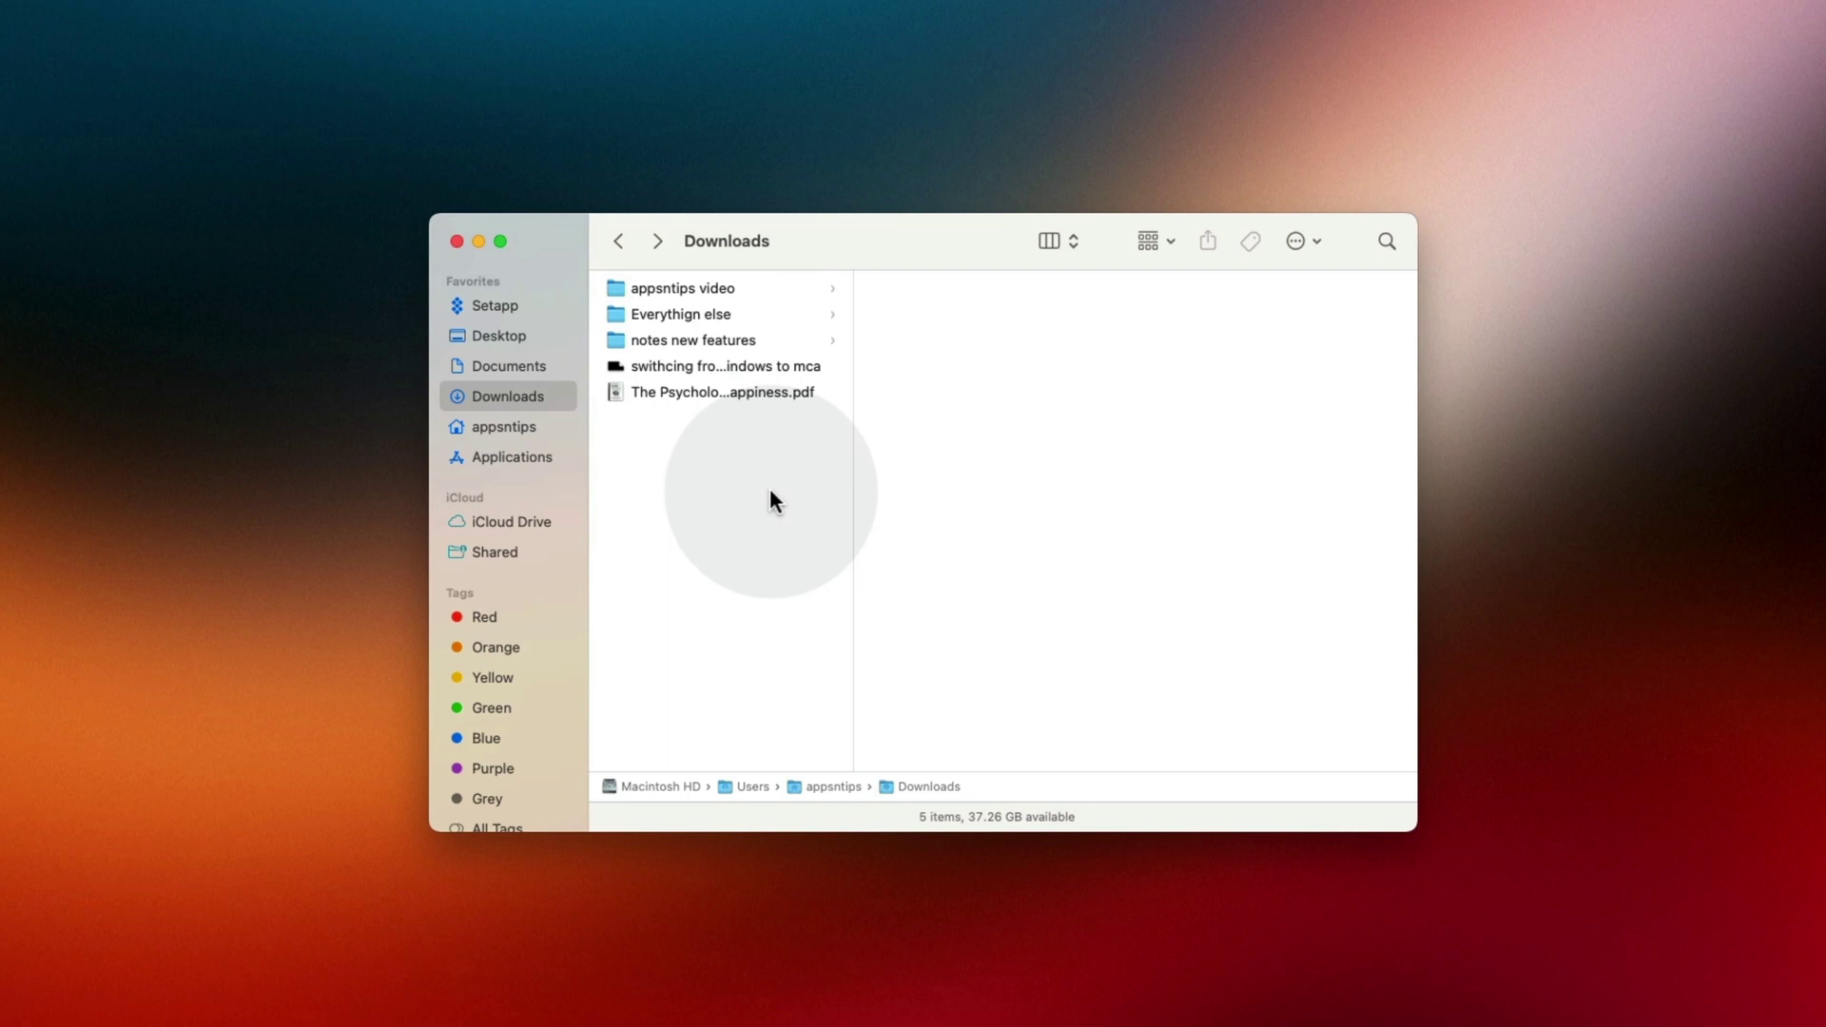
# Step: Cycle the views again, settle on Icon view, and add 'appsntips video' to sidebar Favorites
pyautogui.press('super+1')
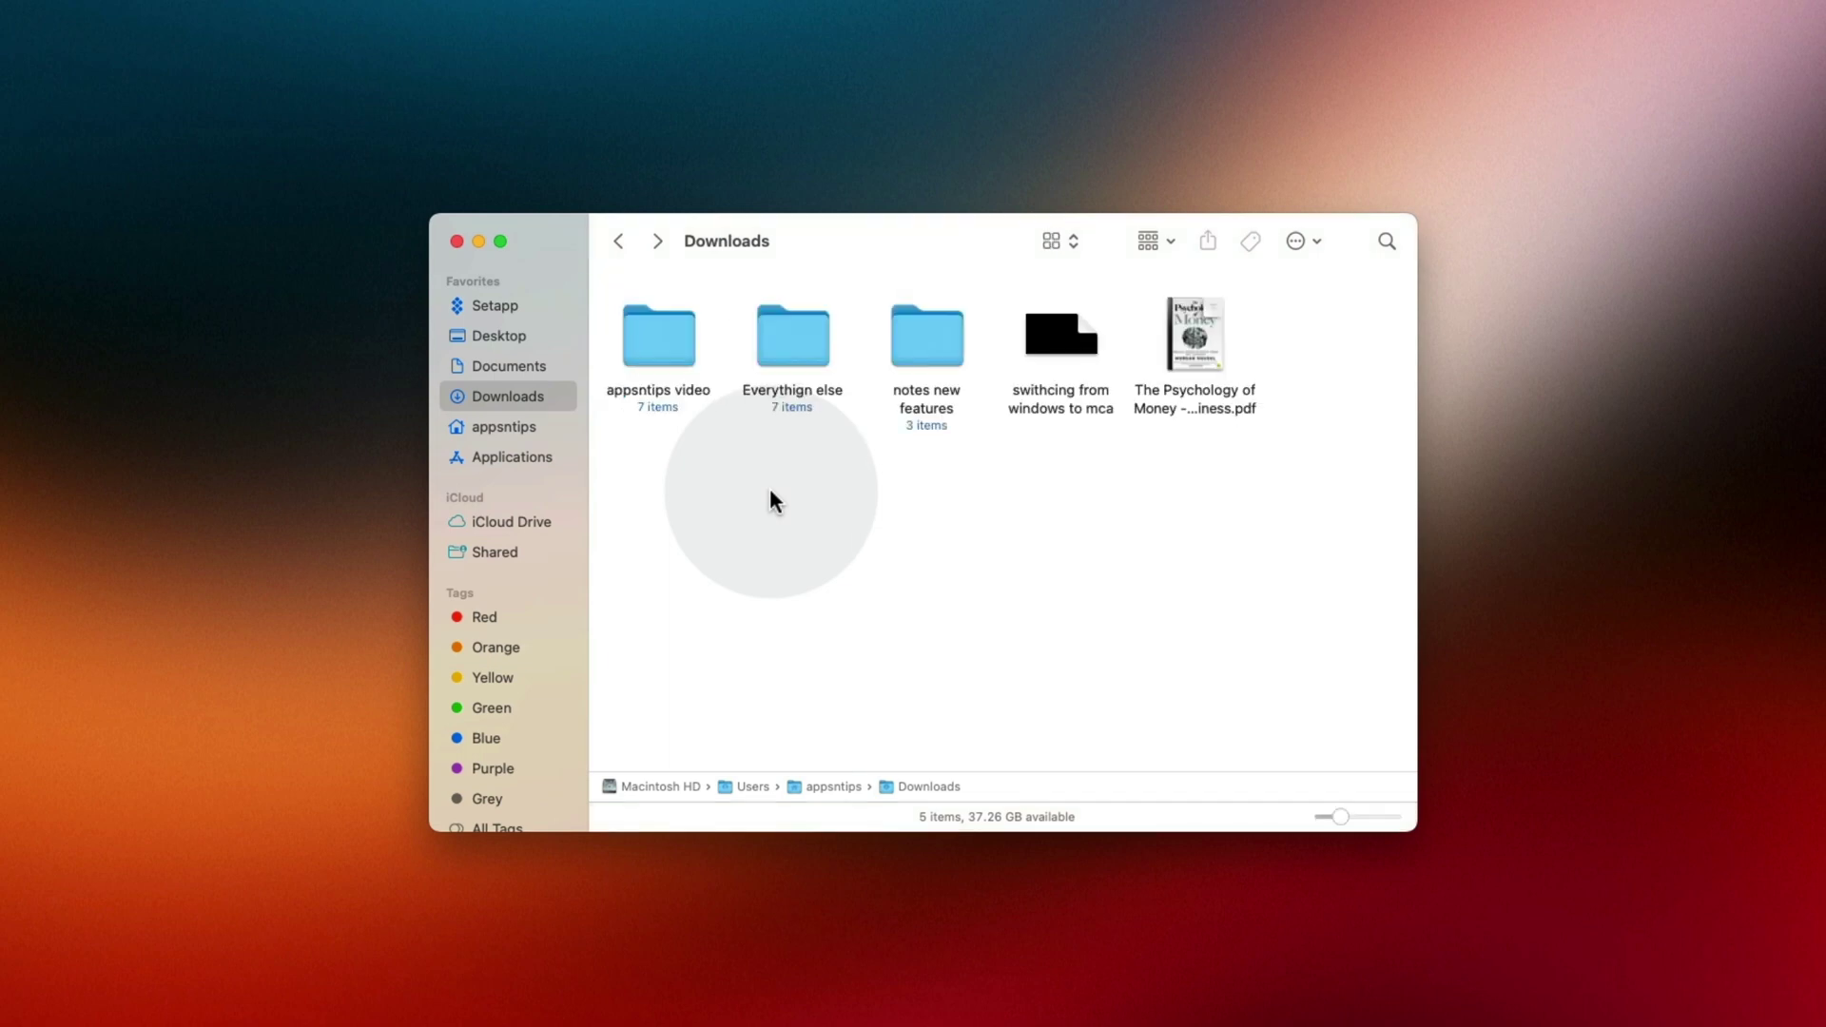
pyautogui.press('super+2')
pyautogui.press('super+3')
pyautogui.press('super+1')
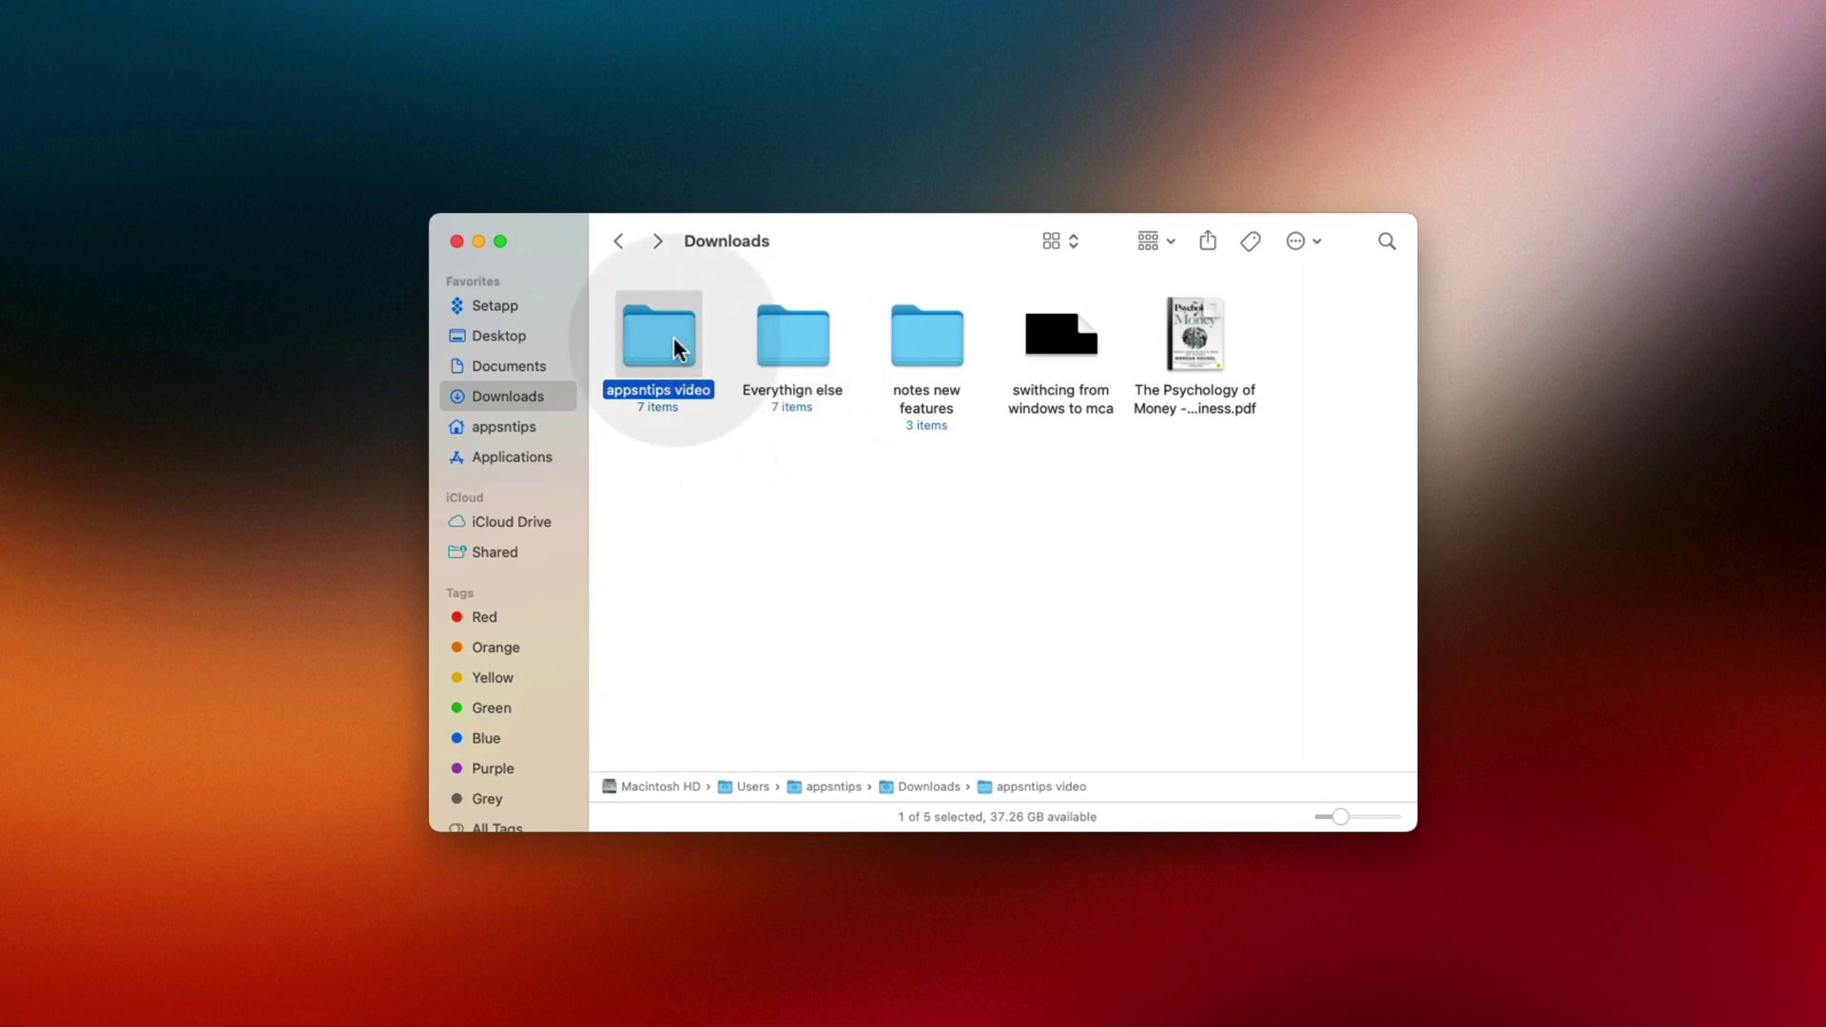
pyautogui.moveTo(677, 348); pyautogui.dragTo(561, 487)
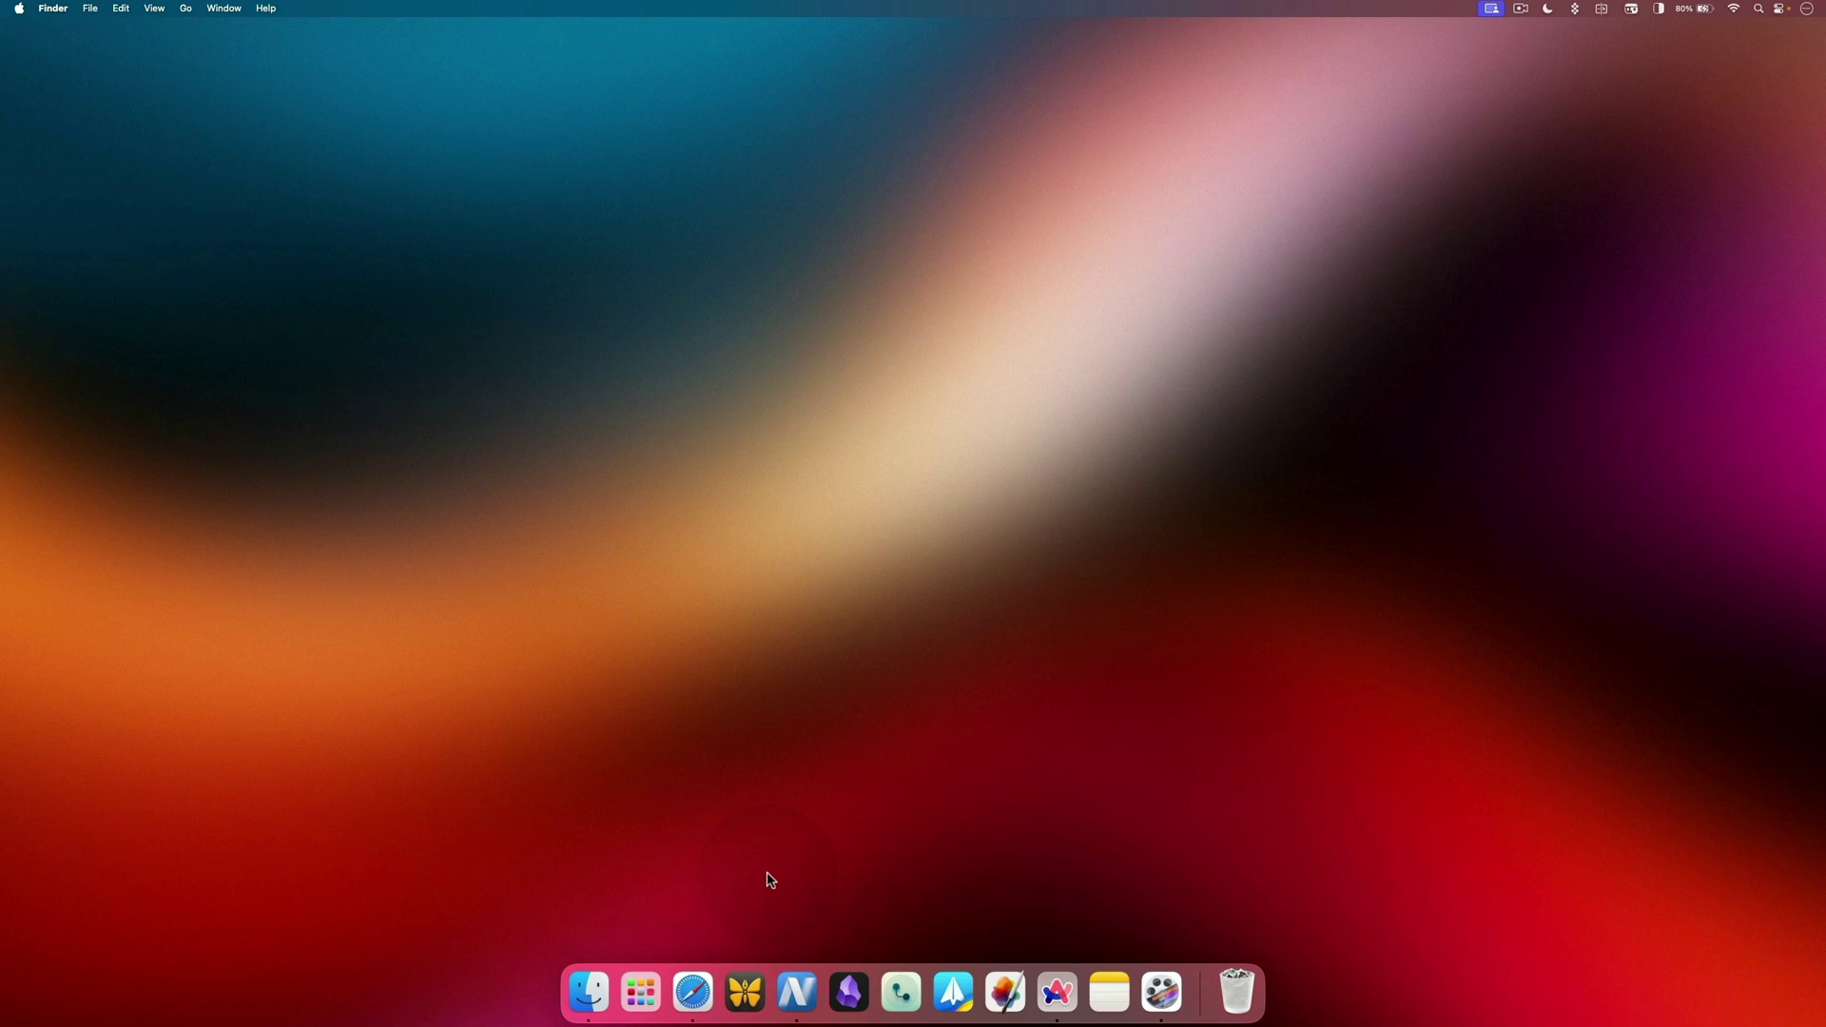
# Step: Launch Safari from the Dock and browse its Safari and File menus
pyautogui.click(711, 992)
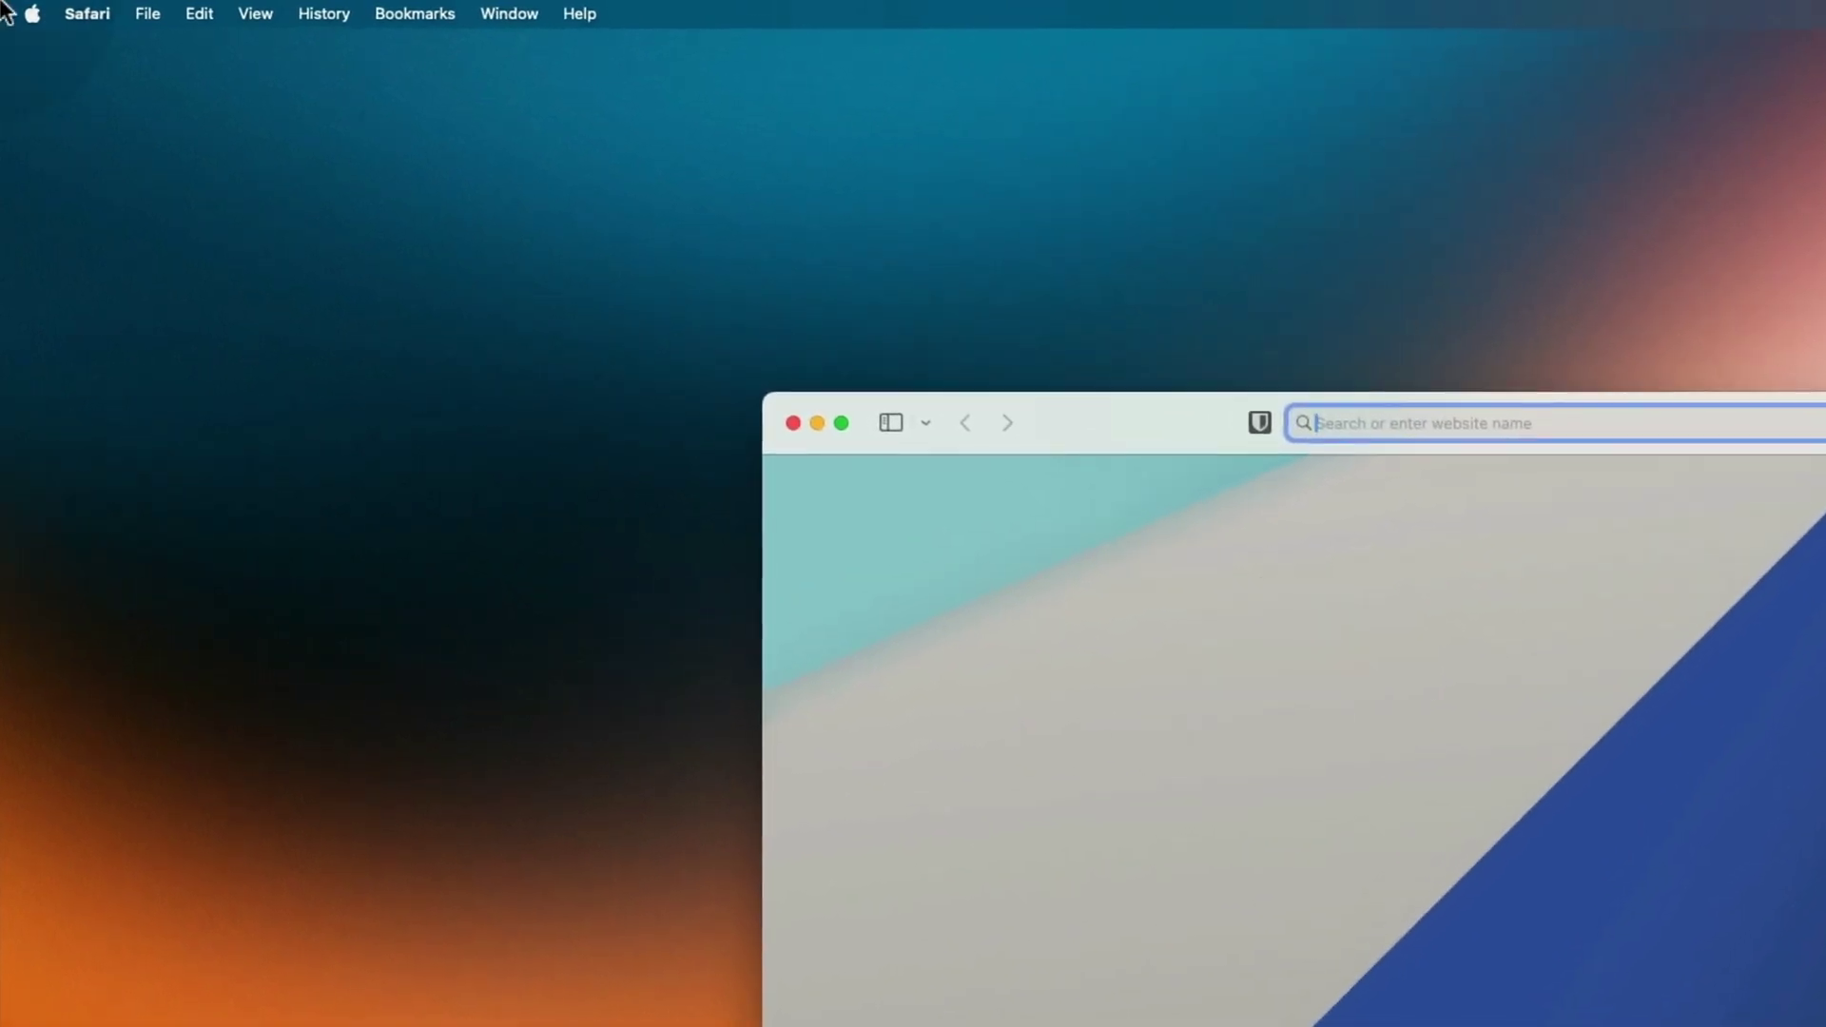
pyautogui.click(106, 13)
pyautogui.moveTo(207, 12)
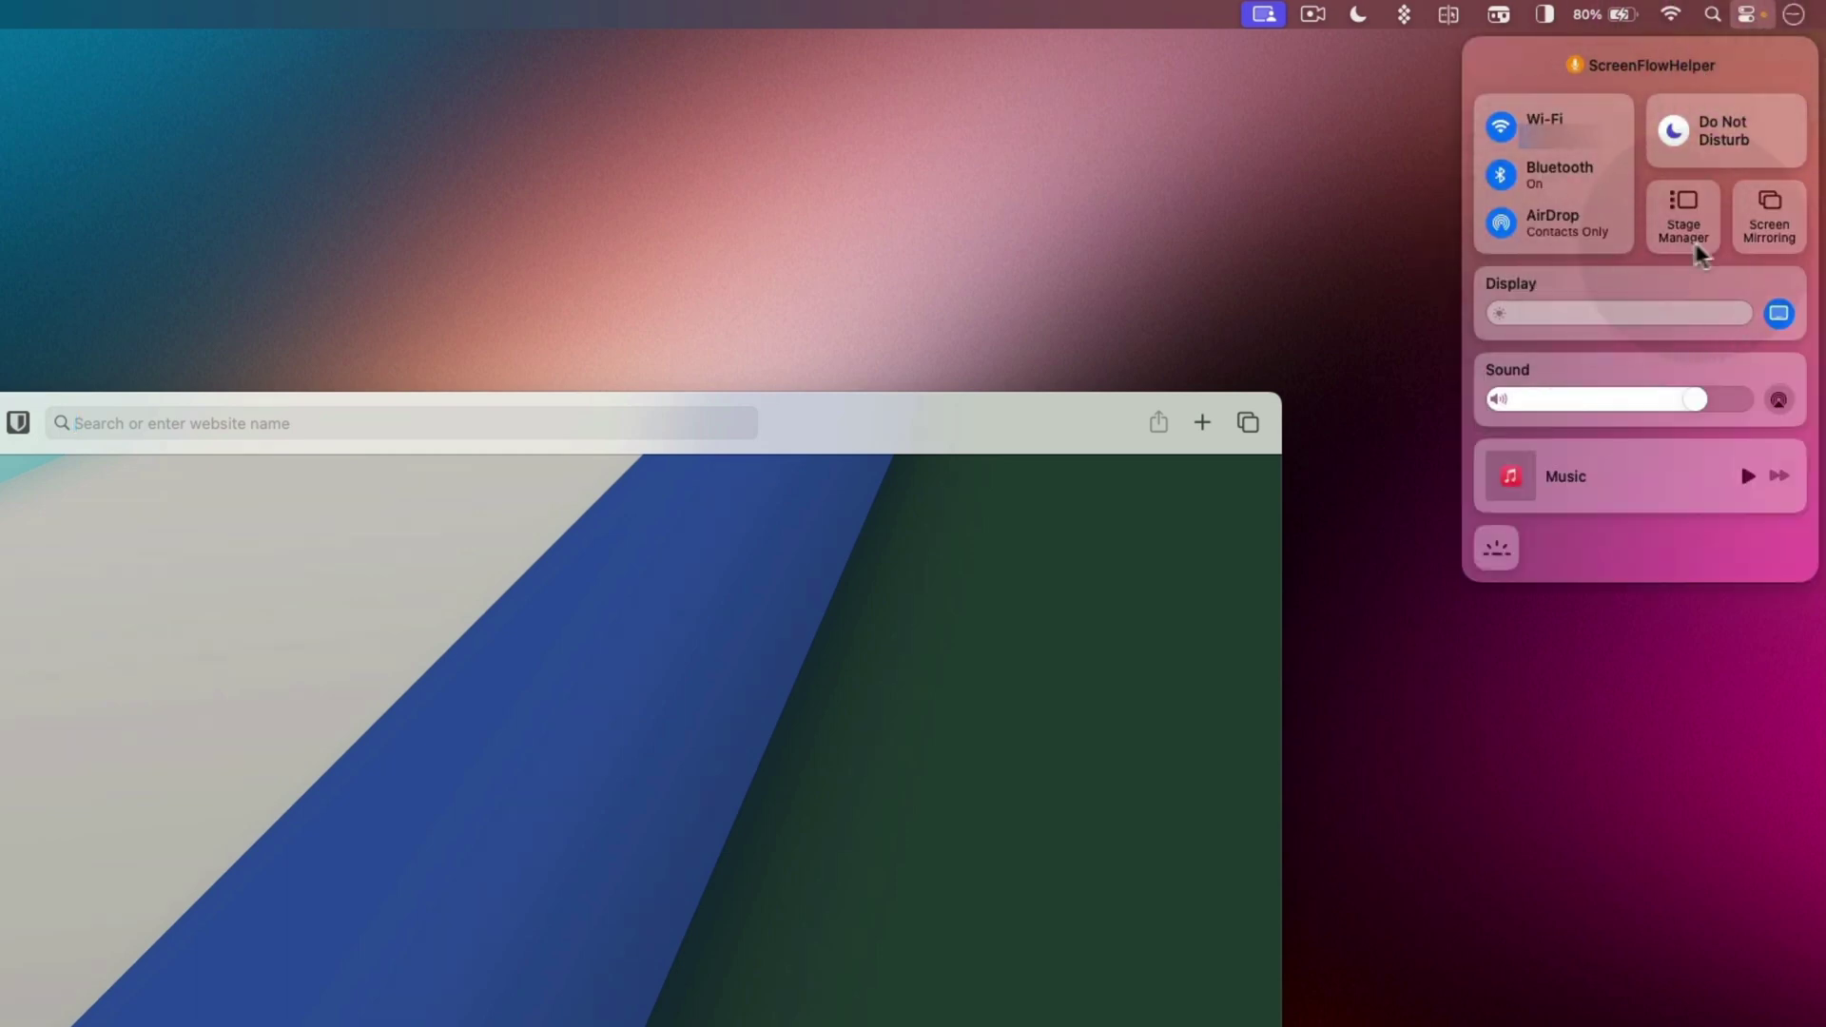
# Step: Add Bluetooth and AirDrop to the menu bar from Control Center, then drag AirDrop off again
pyautogui.moveTo(1570, 176); pyautogui.dragTo(1407, 17)
pyautogui.moveTo(1583, 233); pyautogui.dragTo(1404, 21)
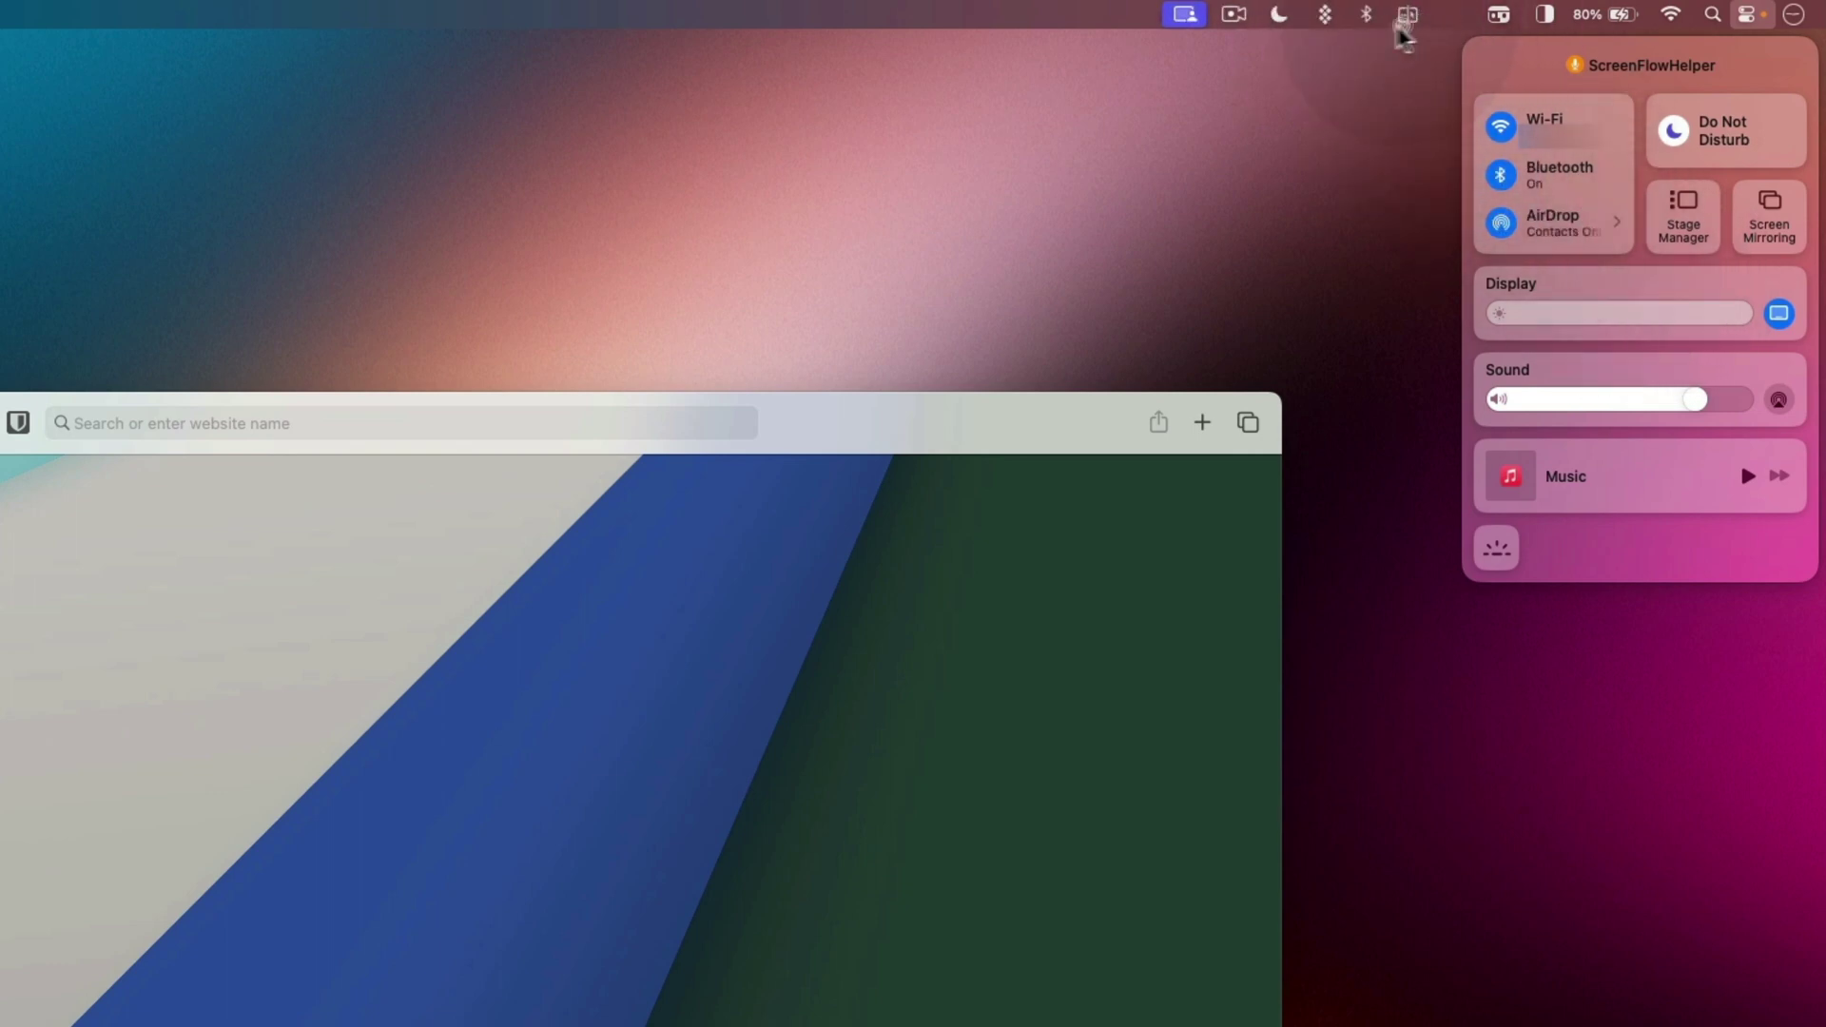
pyautogui.click(1398, 143)
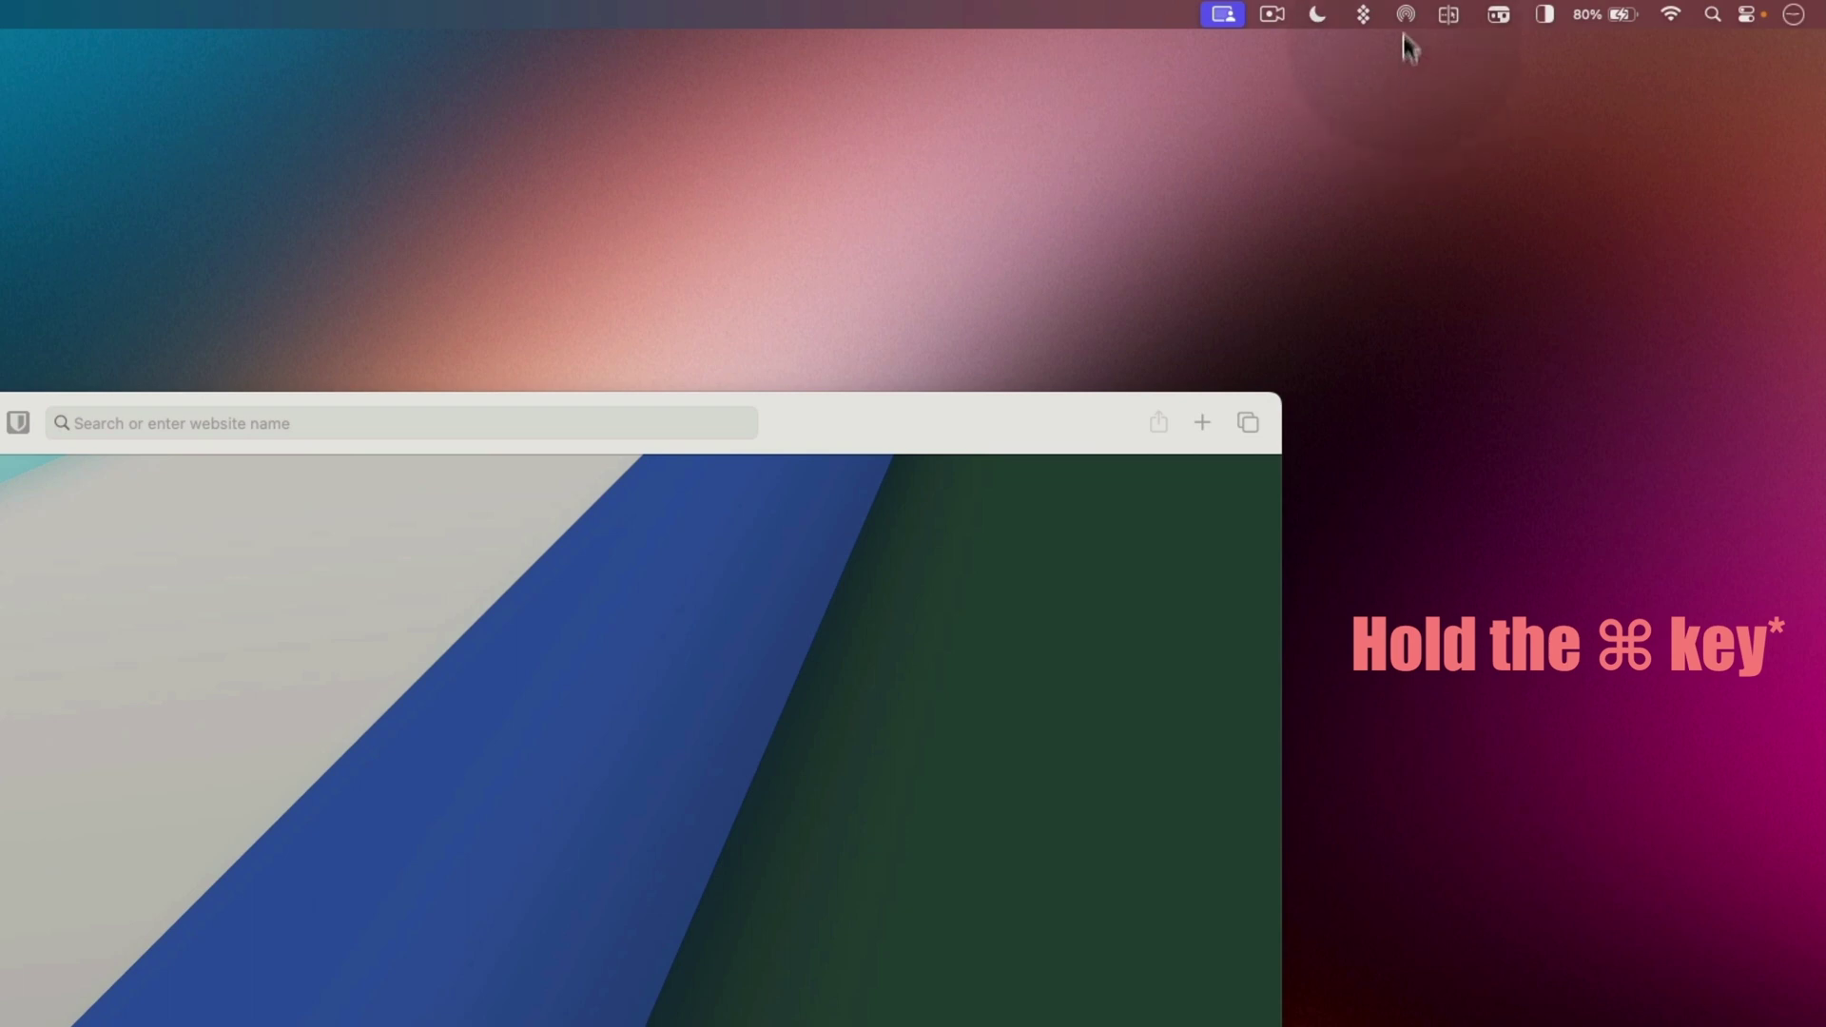
pyautogui.moveTo(1402, 14); pyautogui.dragTo(1423, 151)
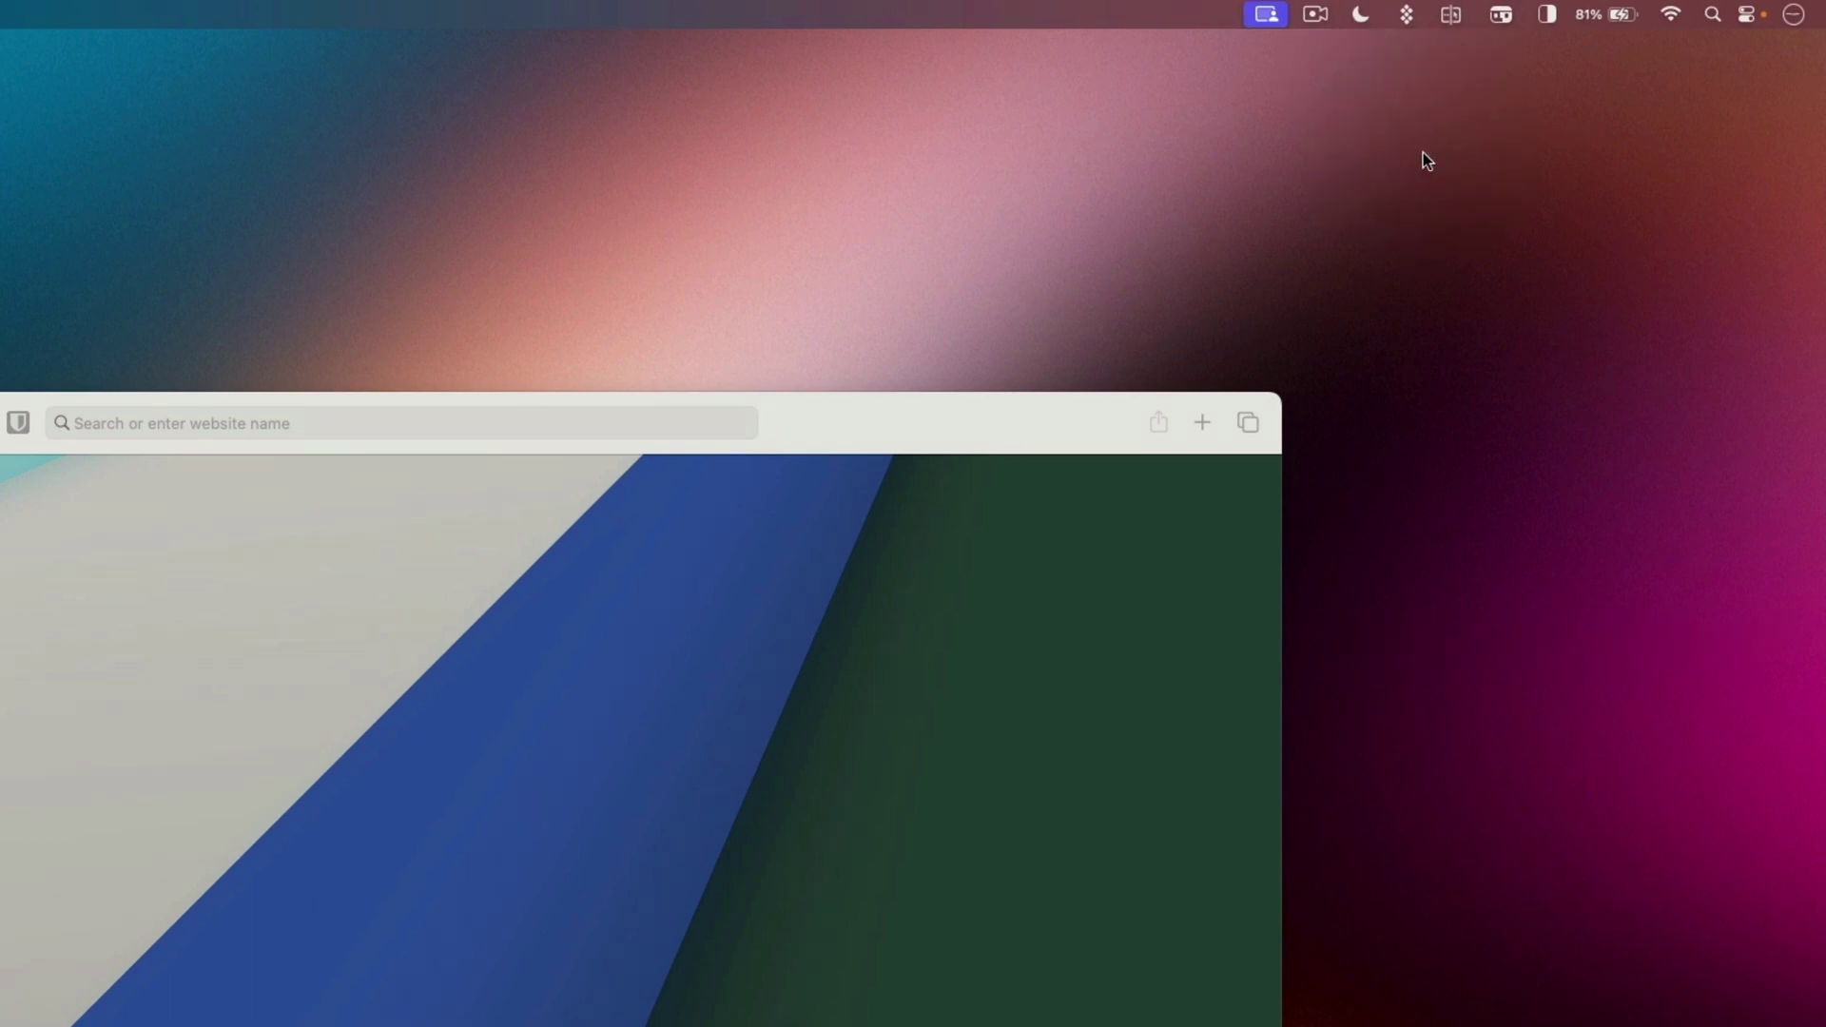
# Step: Clear all notifications in Notification Center, then open a new Safari window and Safari's settings
pyautogui.click(1797, 21)
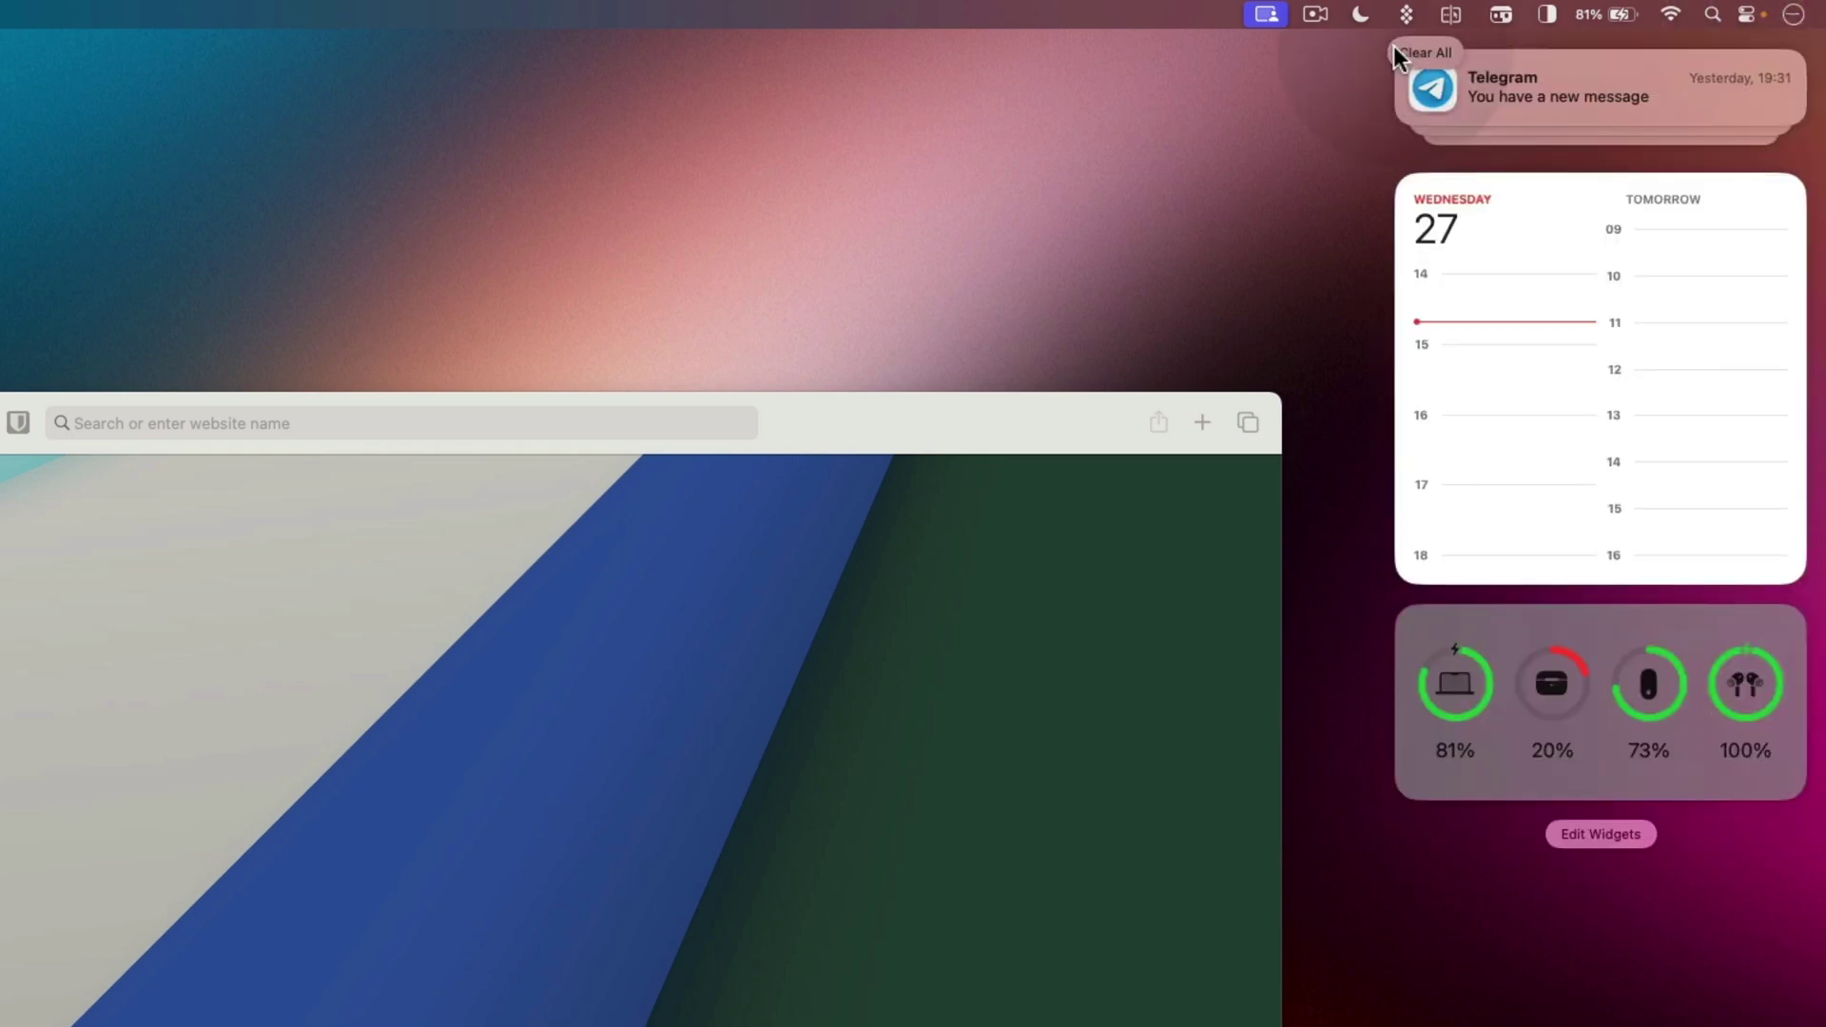
pyautogui.click(1394, 45)
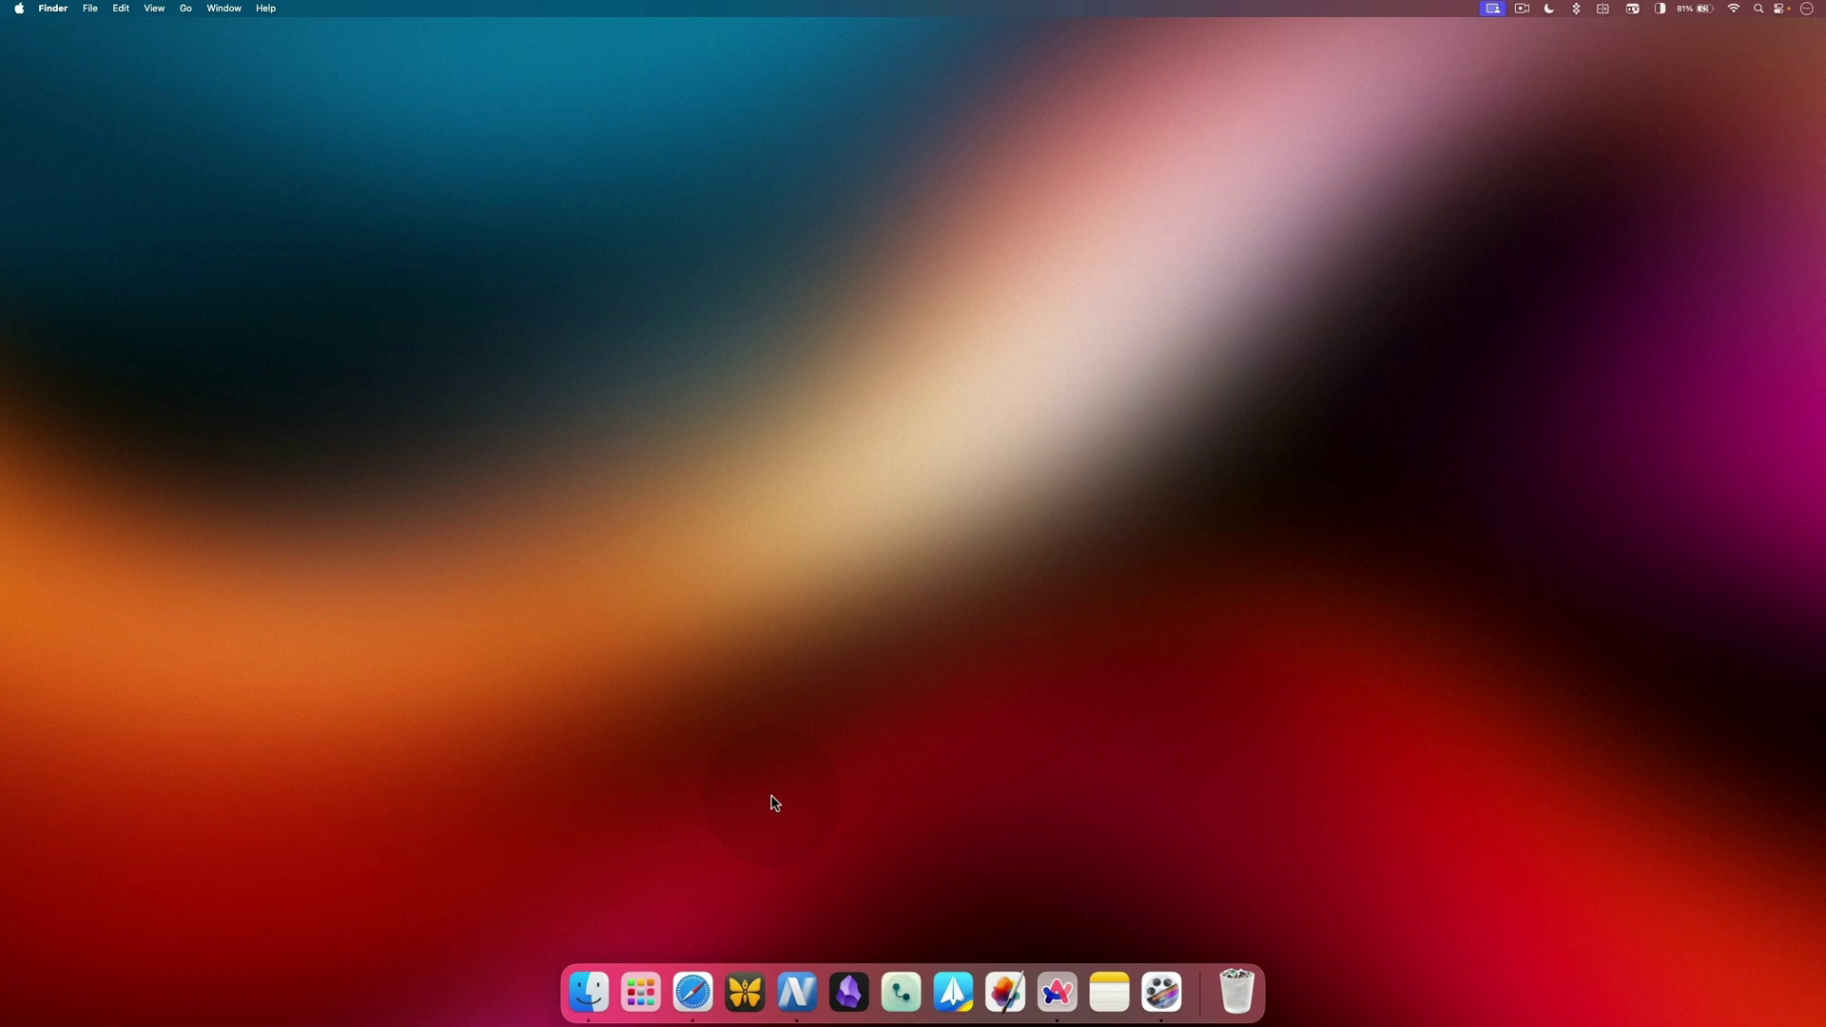
pyautogui.press('super+Return')
pyautogui.press('super+comma')
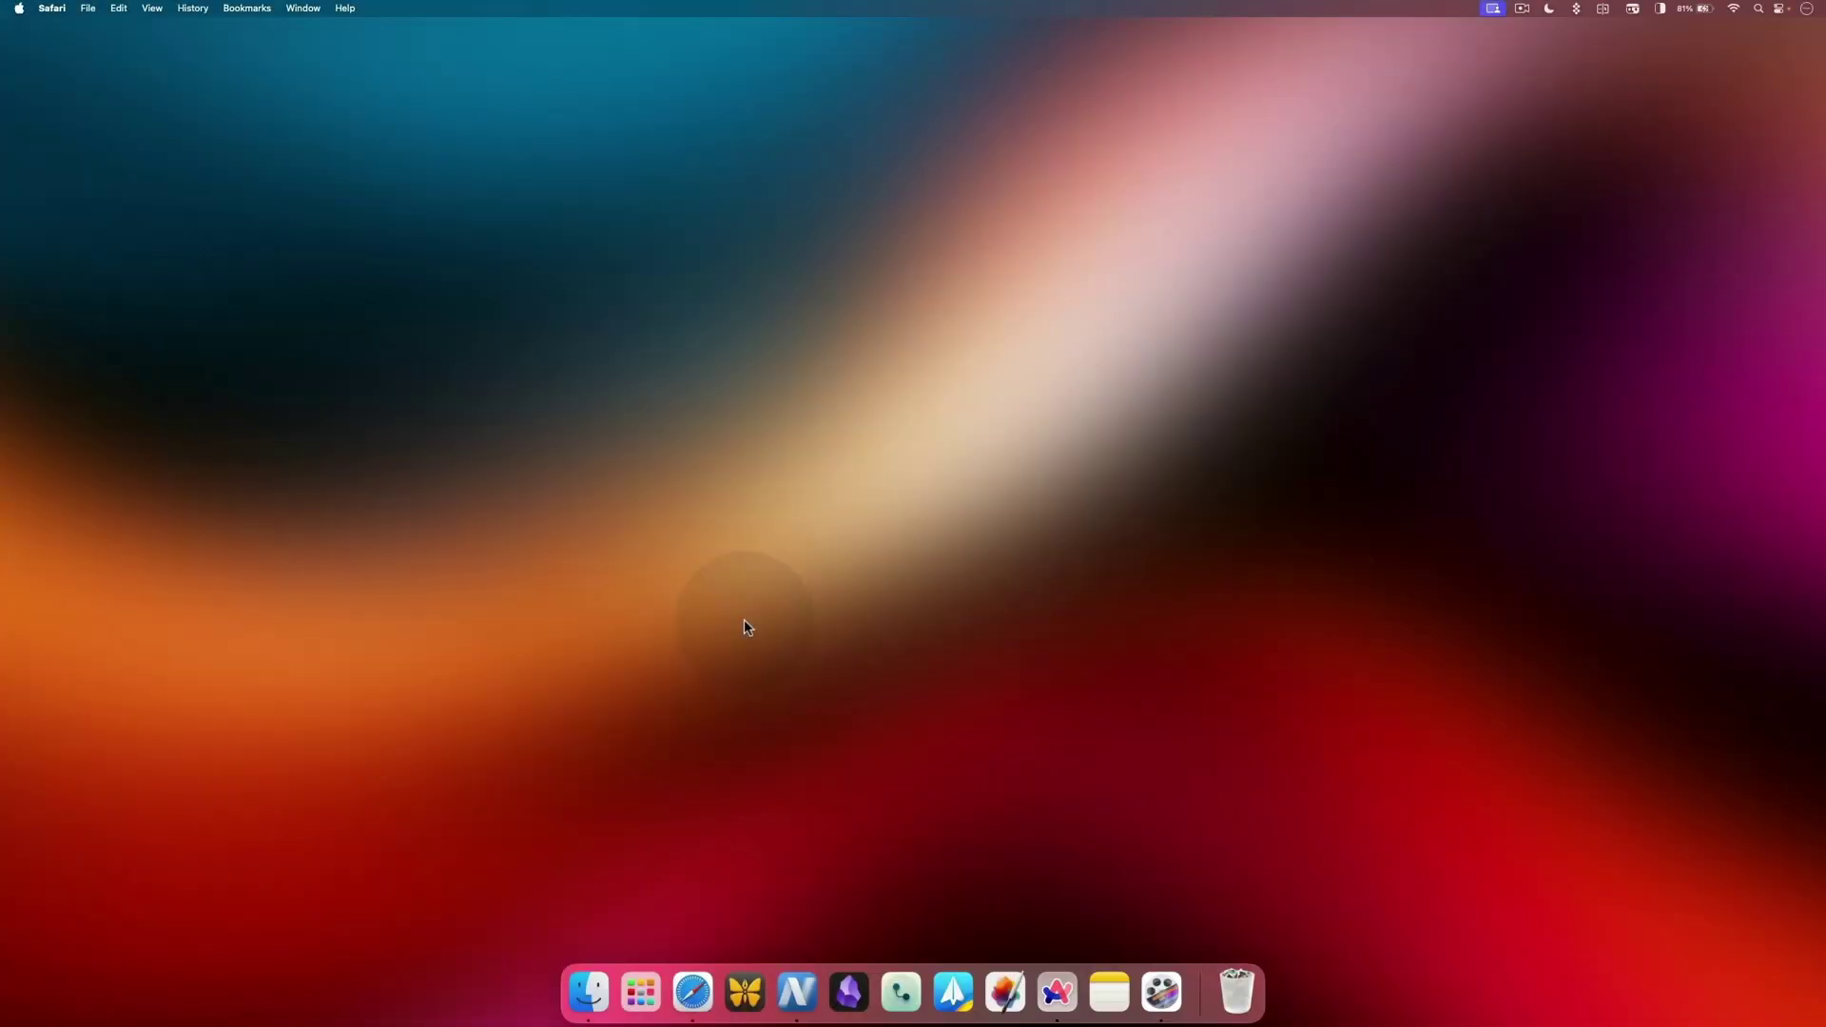
# Step: Paste a copy of 'appsntips video' on the desktop and delete it, then move the original there with ⌥⌘V
pyautogui.click(544, 392)
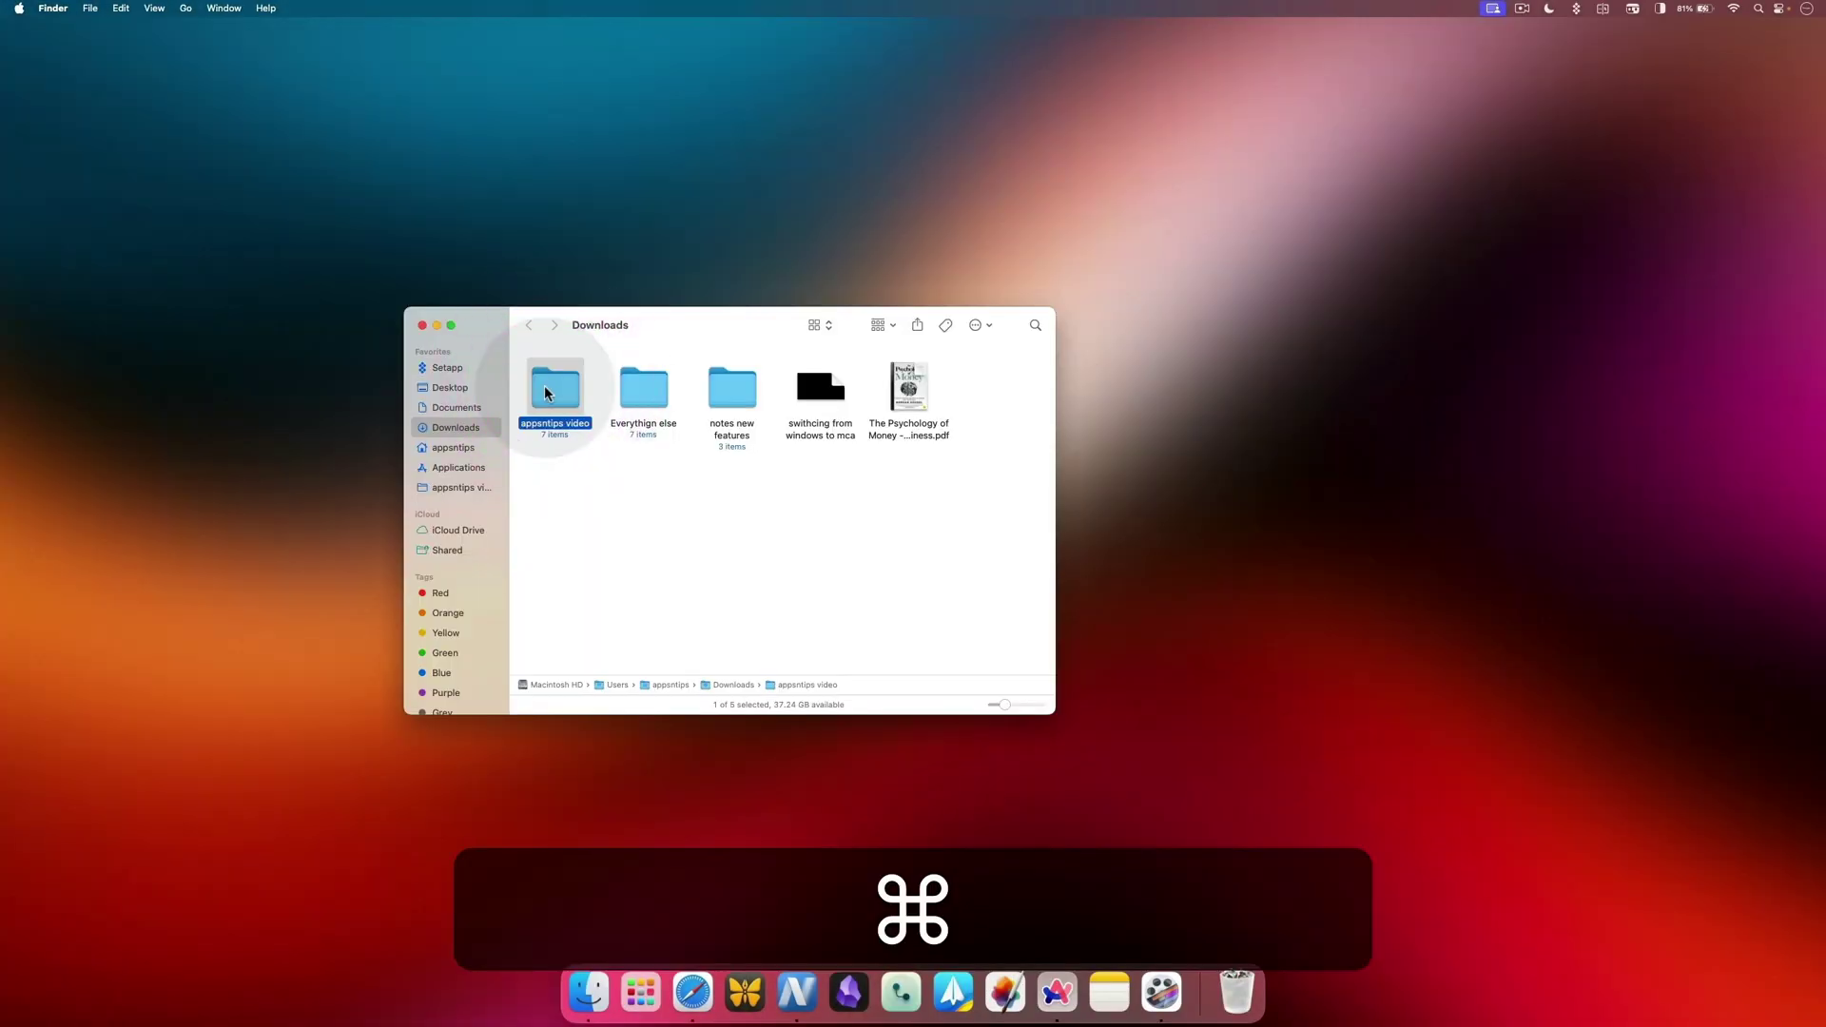
pyautogui.press('super+c')
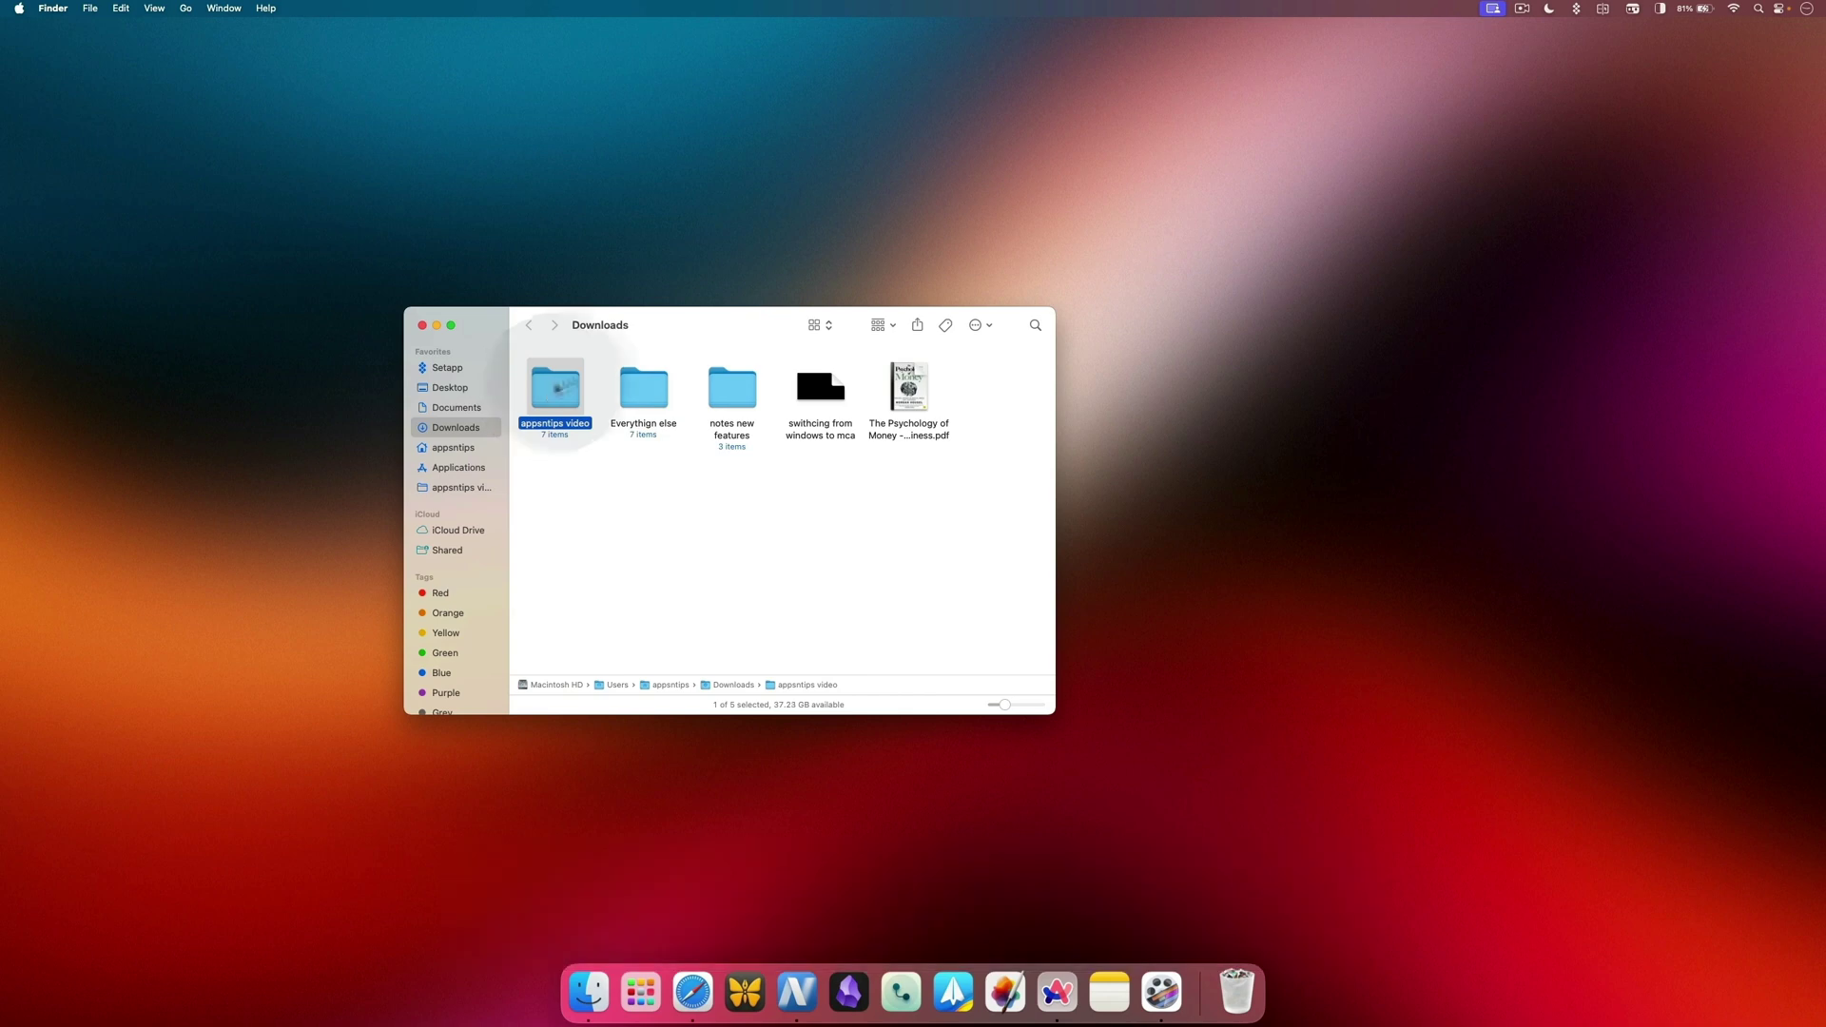
pyautogui.click(1525, 188)
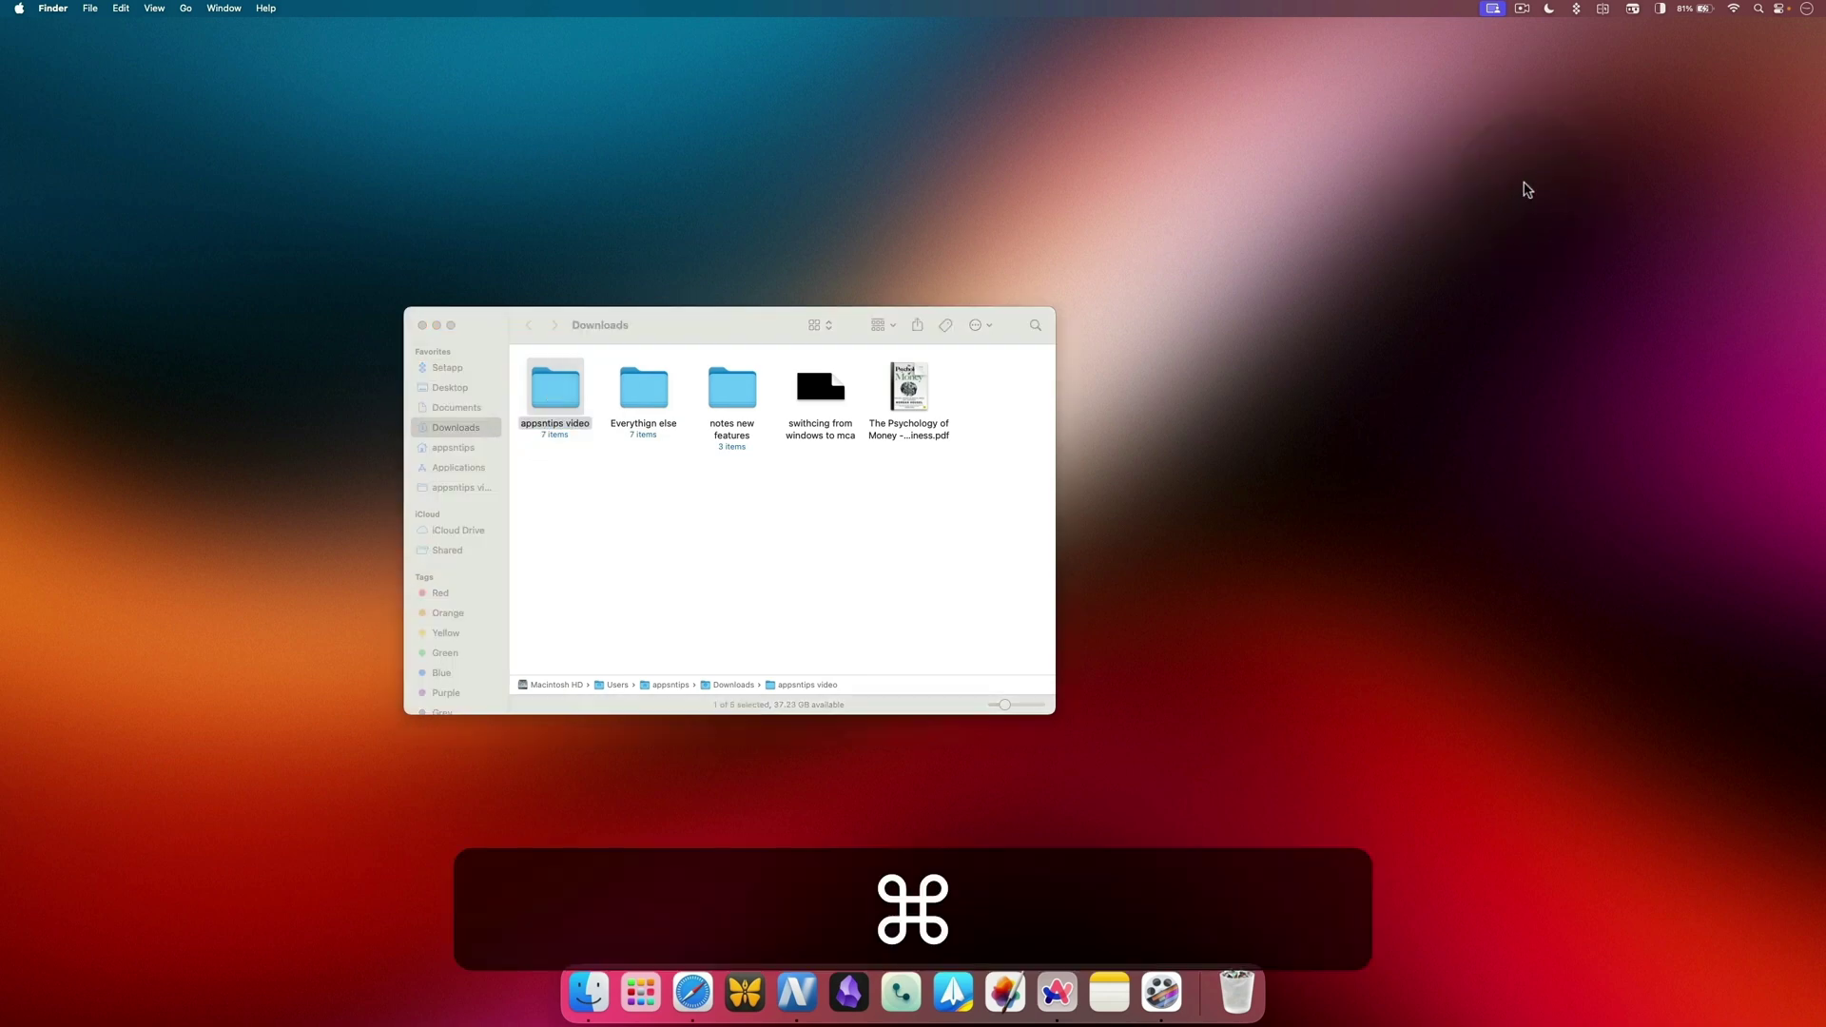
pyautogui.press('super+v')
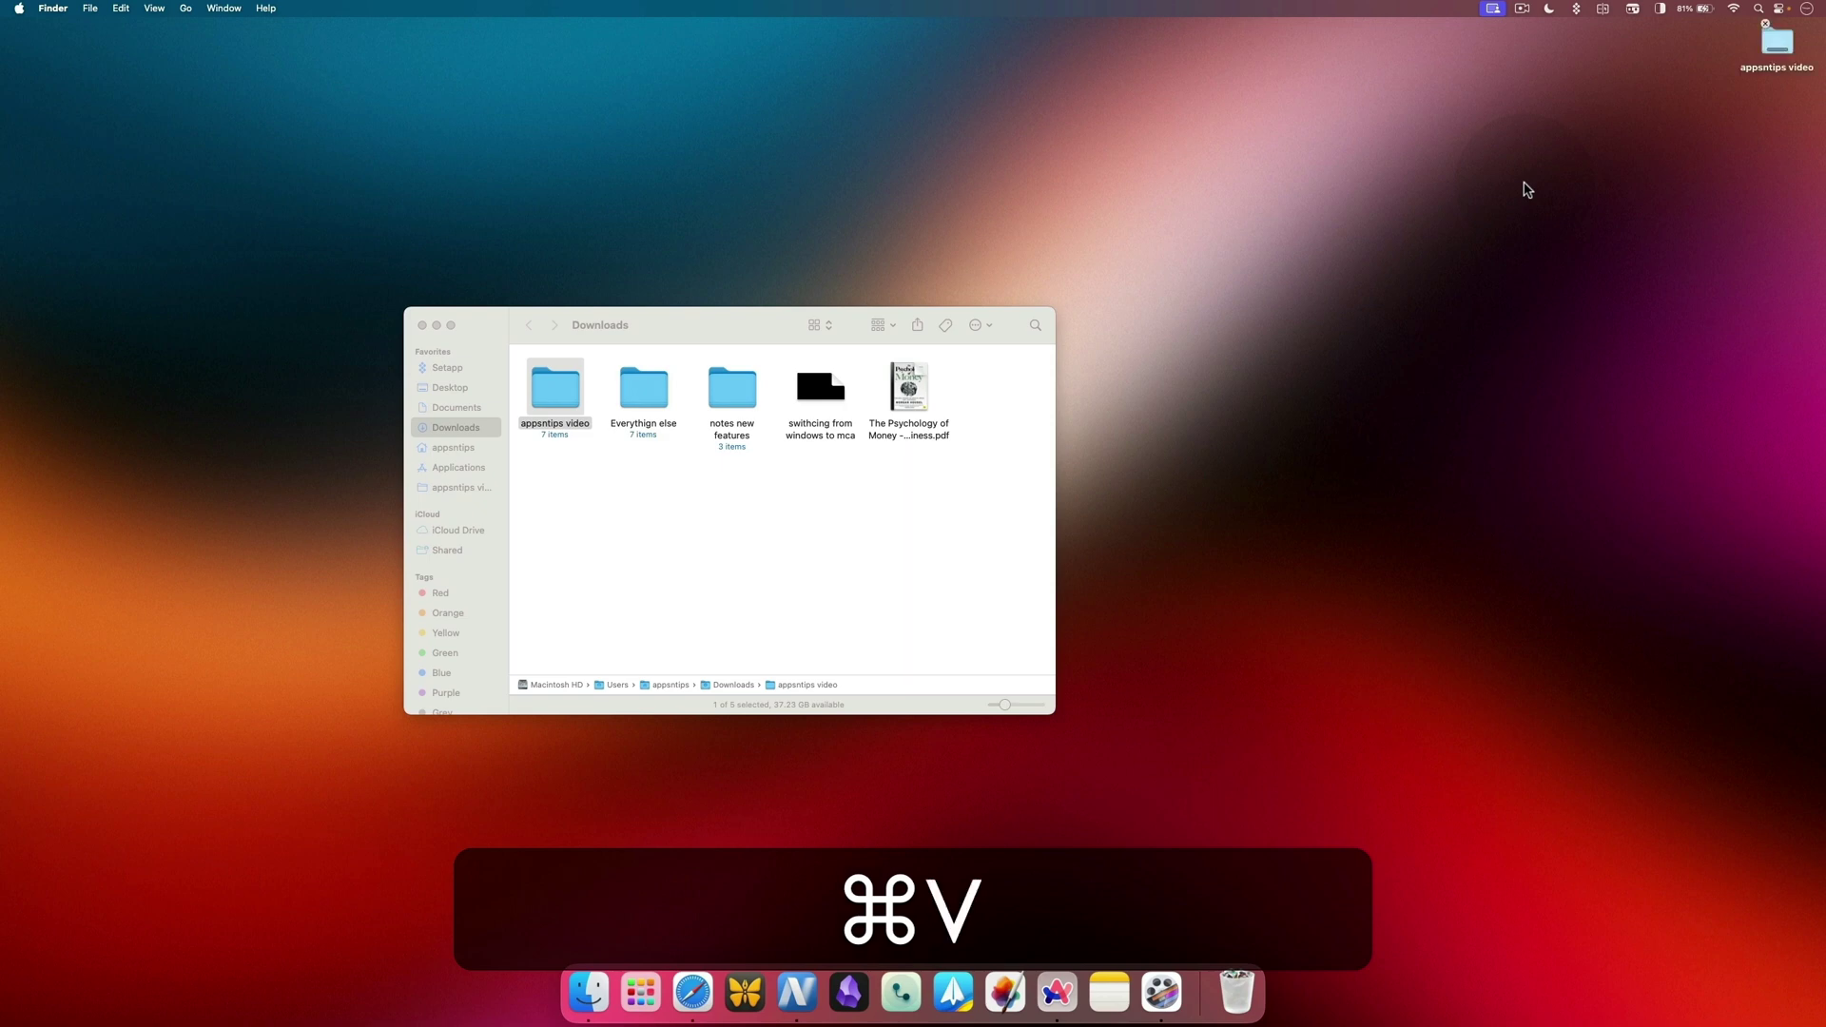
pyautogui.click(1779, 47)
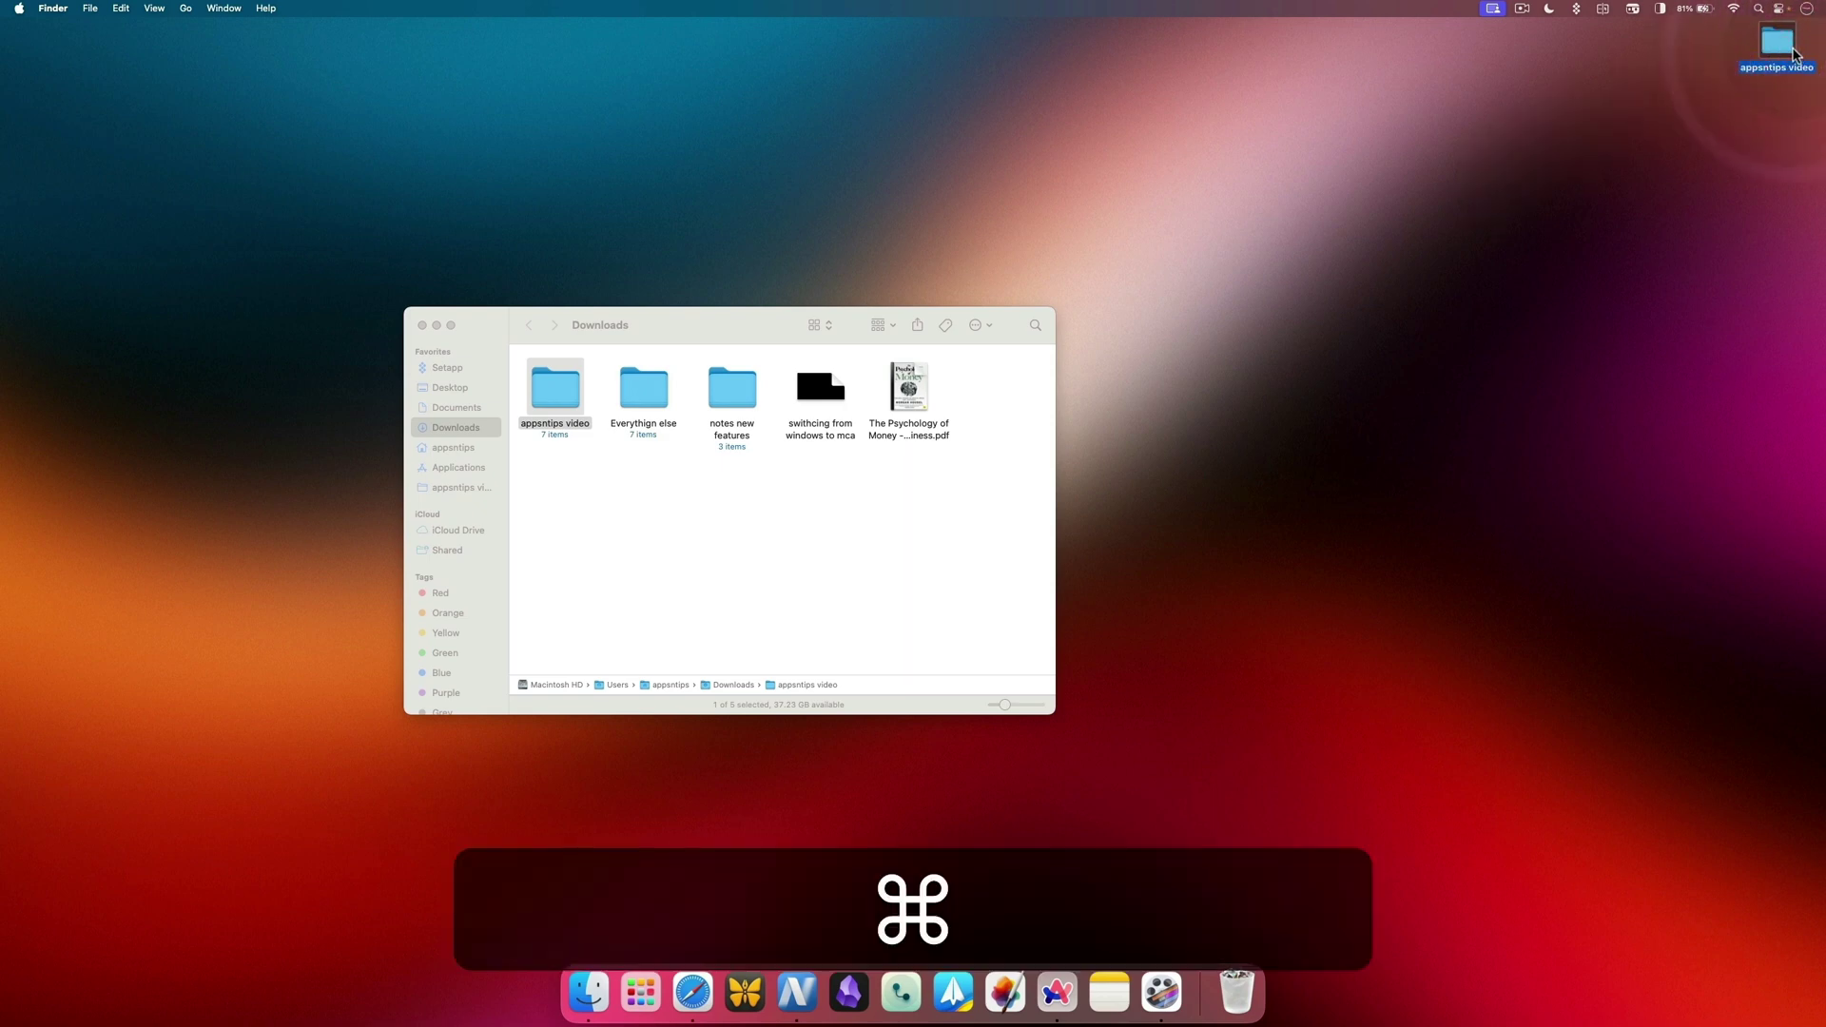
pyautogui.press('super+BackSpace')
pyautogui.press('alt+super+v')
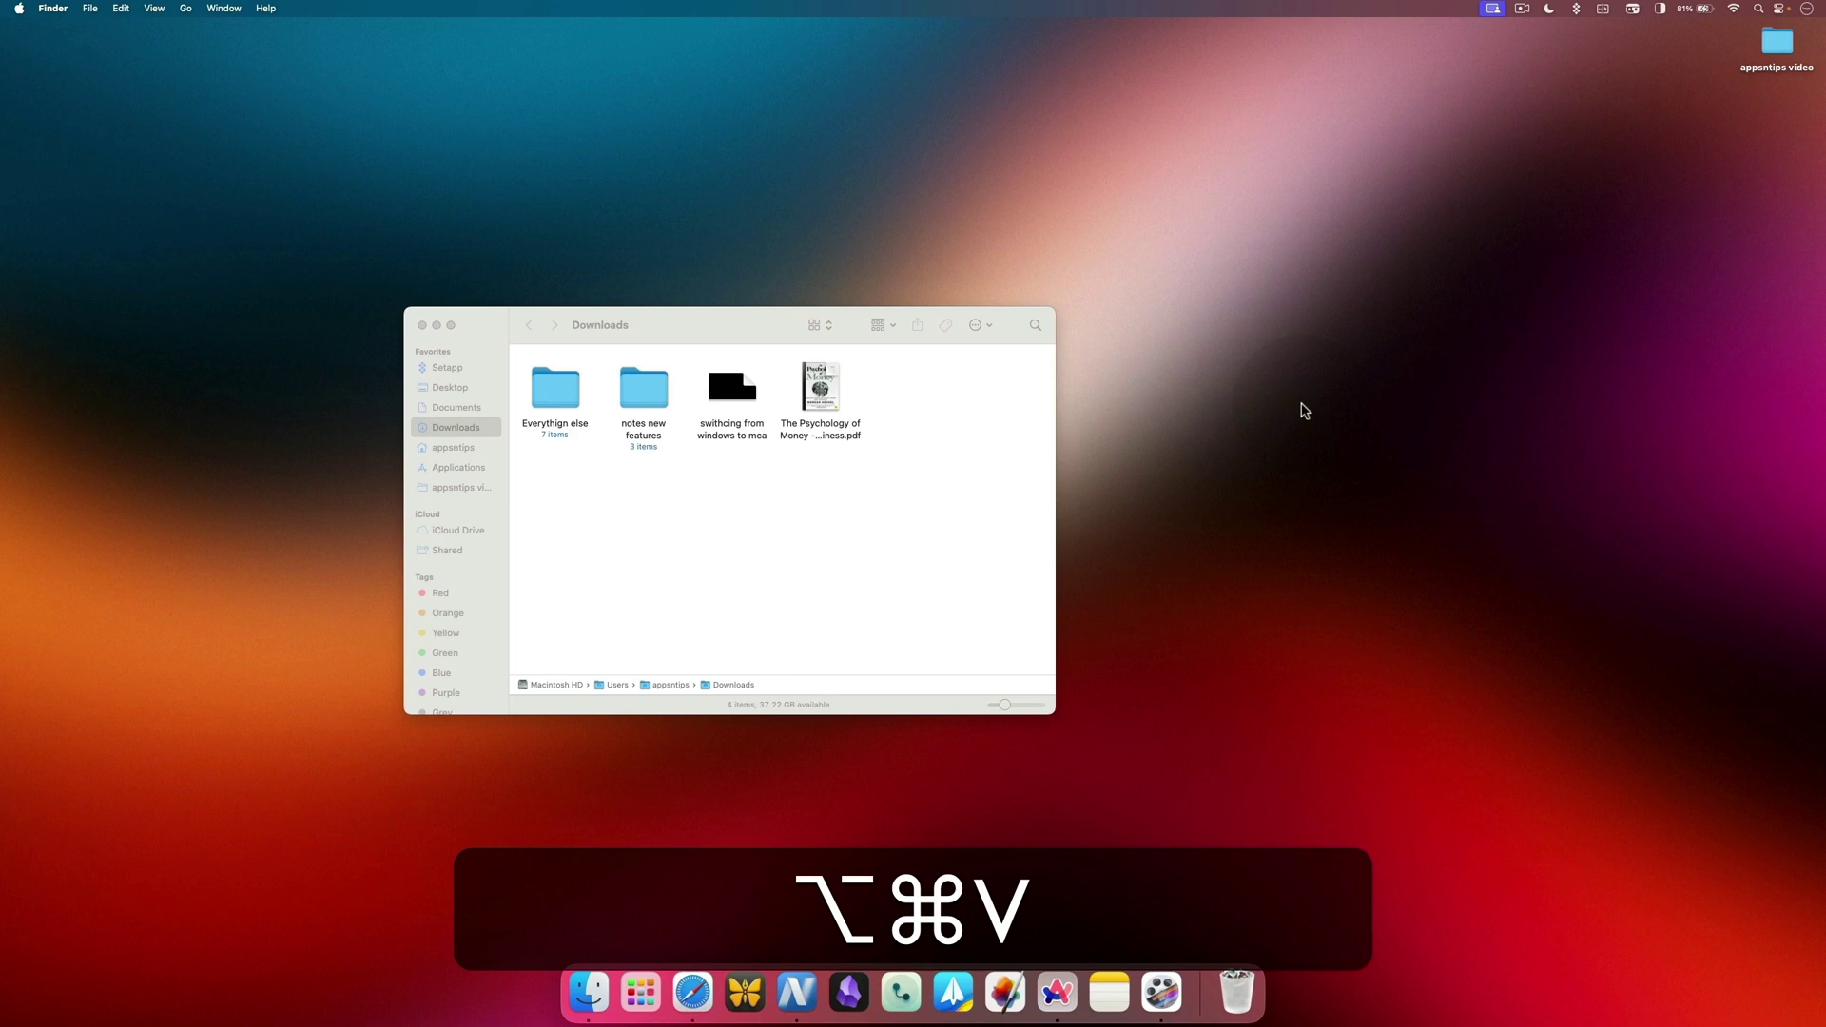
# Step: Forward-delete text from the start of the Forward delete example note
pyautogui.click(979, 538)
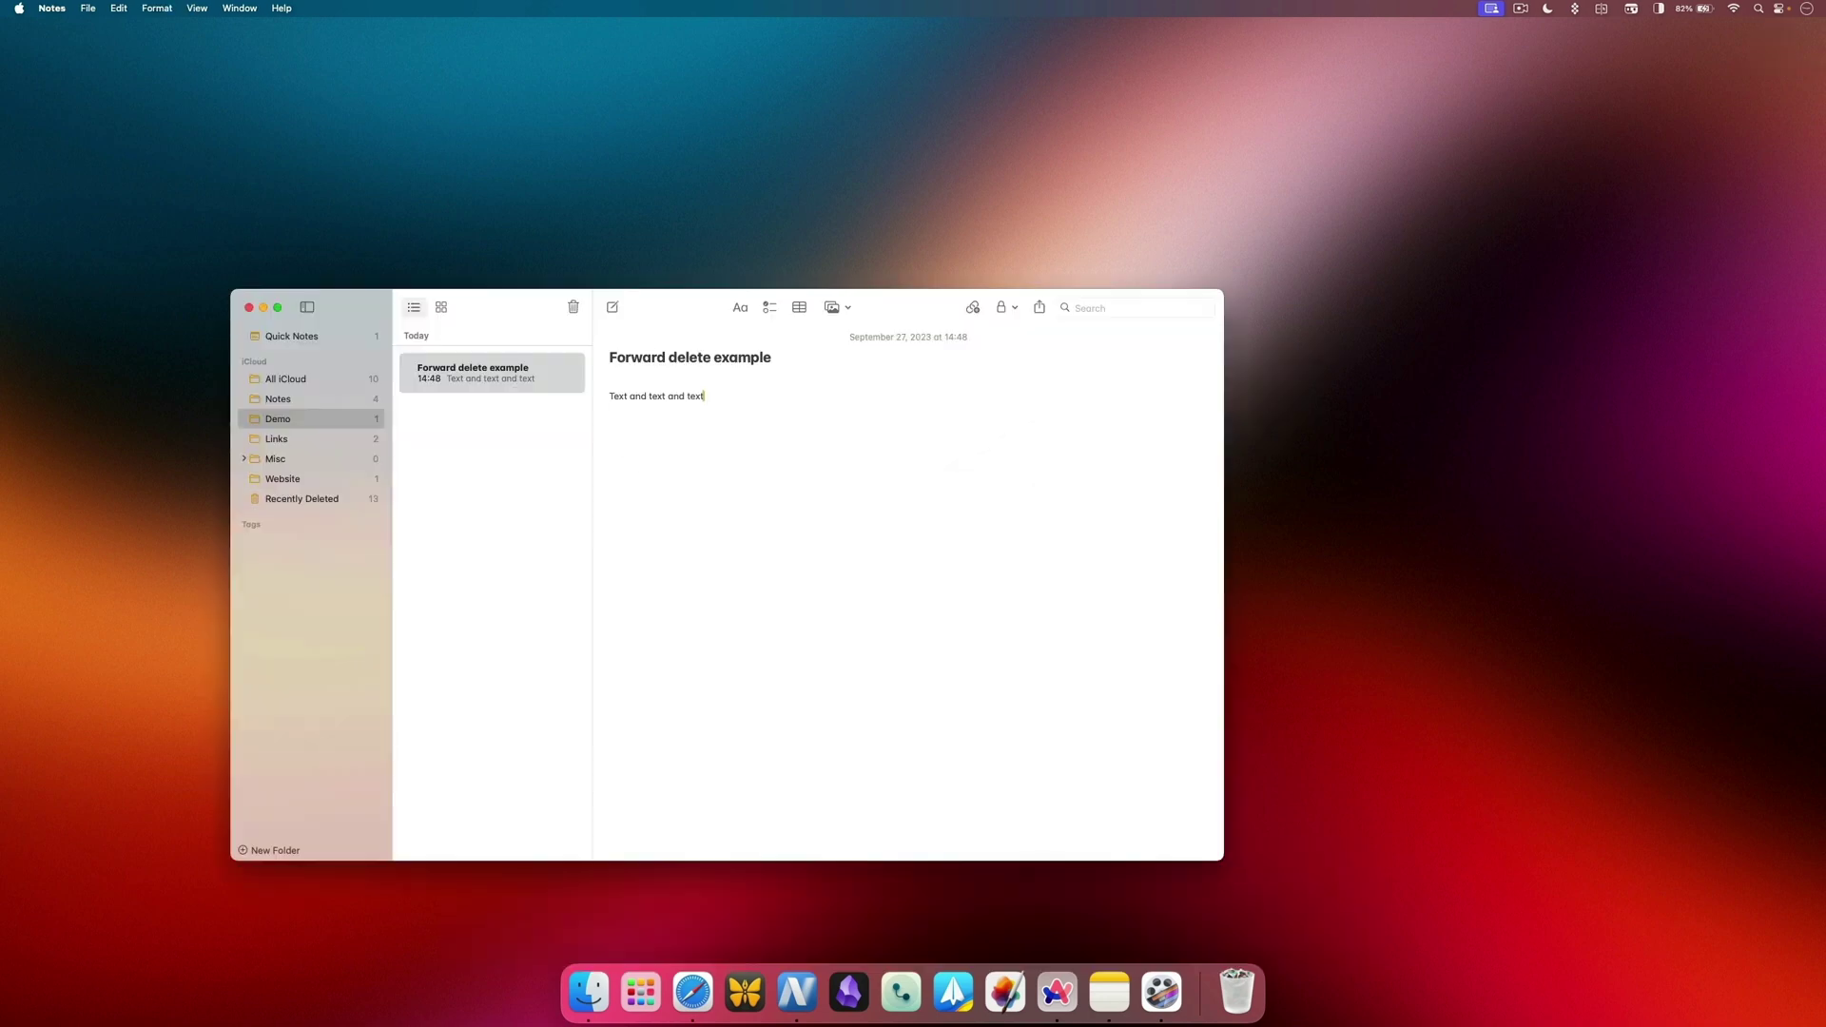
pyautogui.click(609, 394)
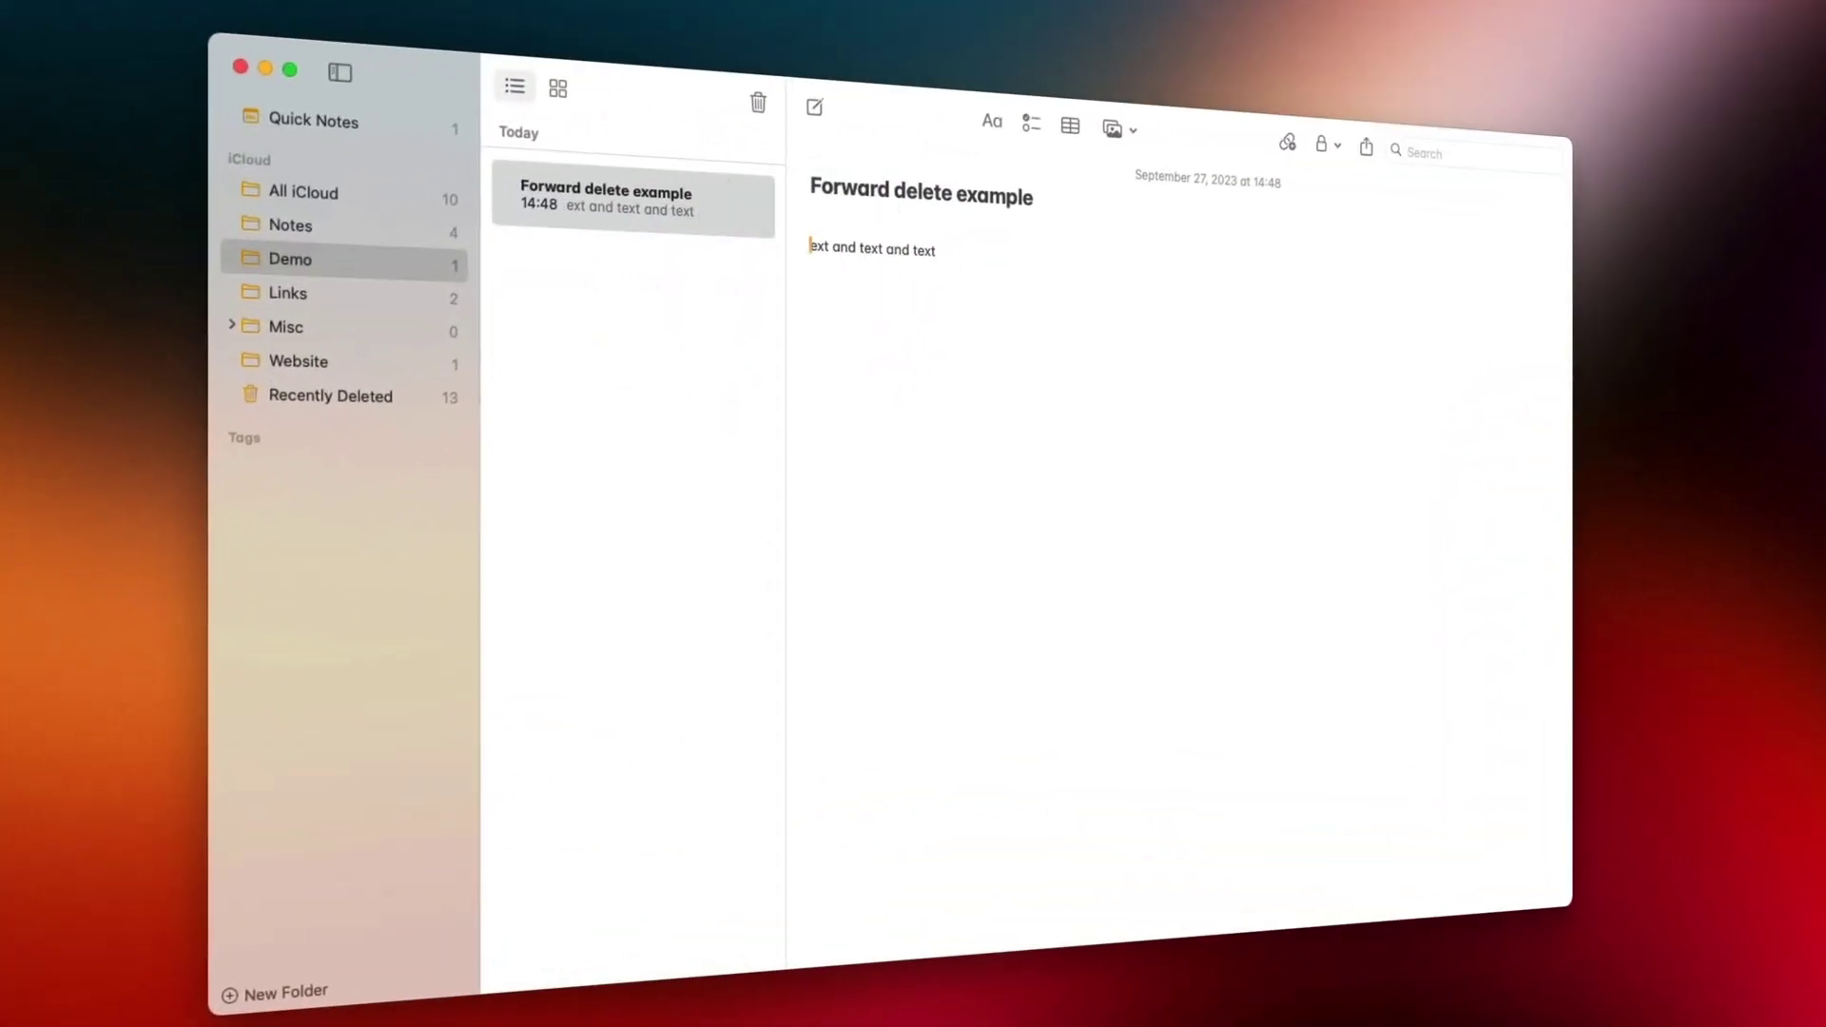
pyautogui.press('Delete')
pyautogui.press('Delete')
pyautogui.press('Delete')
pyautogui.press('Delete')
pyautogui.press('Delete')
pyautogui.press('Delete')
pyautogui.press('Delete')
pyautogui.press('Delete')
pyautogui.press('Delete')
pyautogui.press('Delete')
pyautogui.press('Delete')
pyautogui.press('Delete')
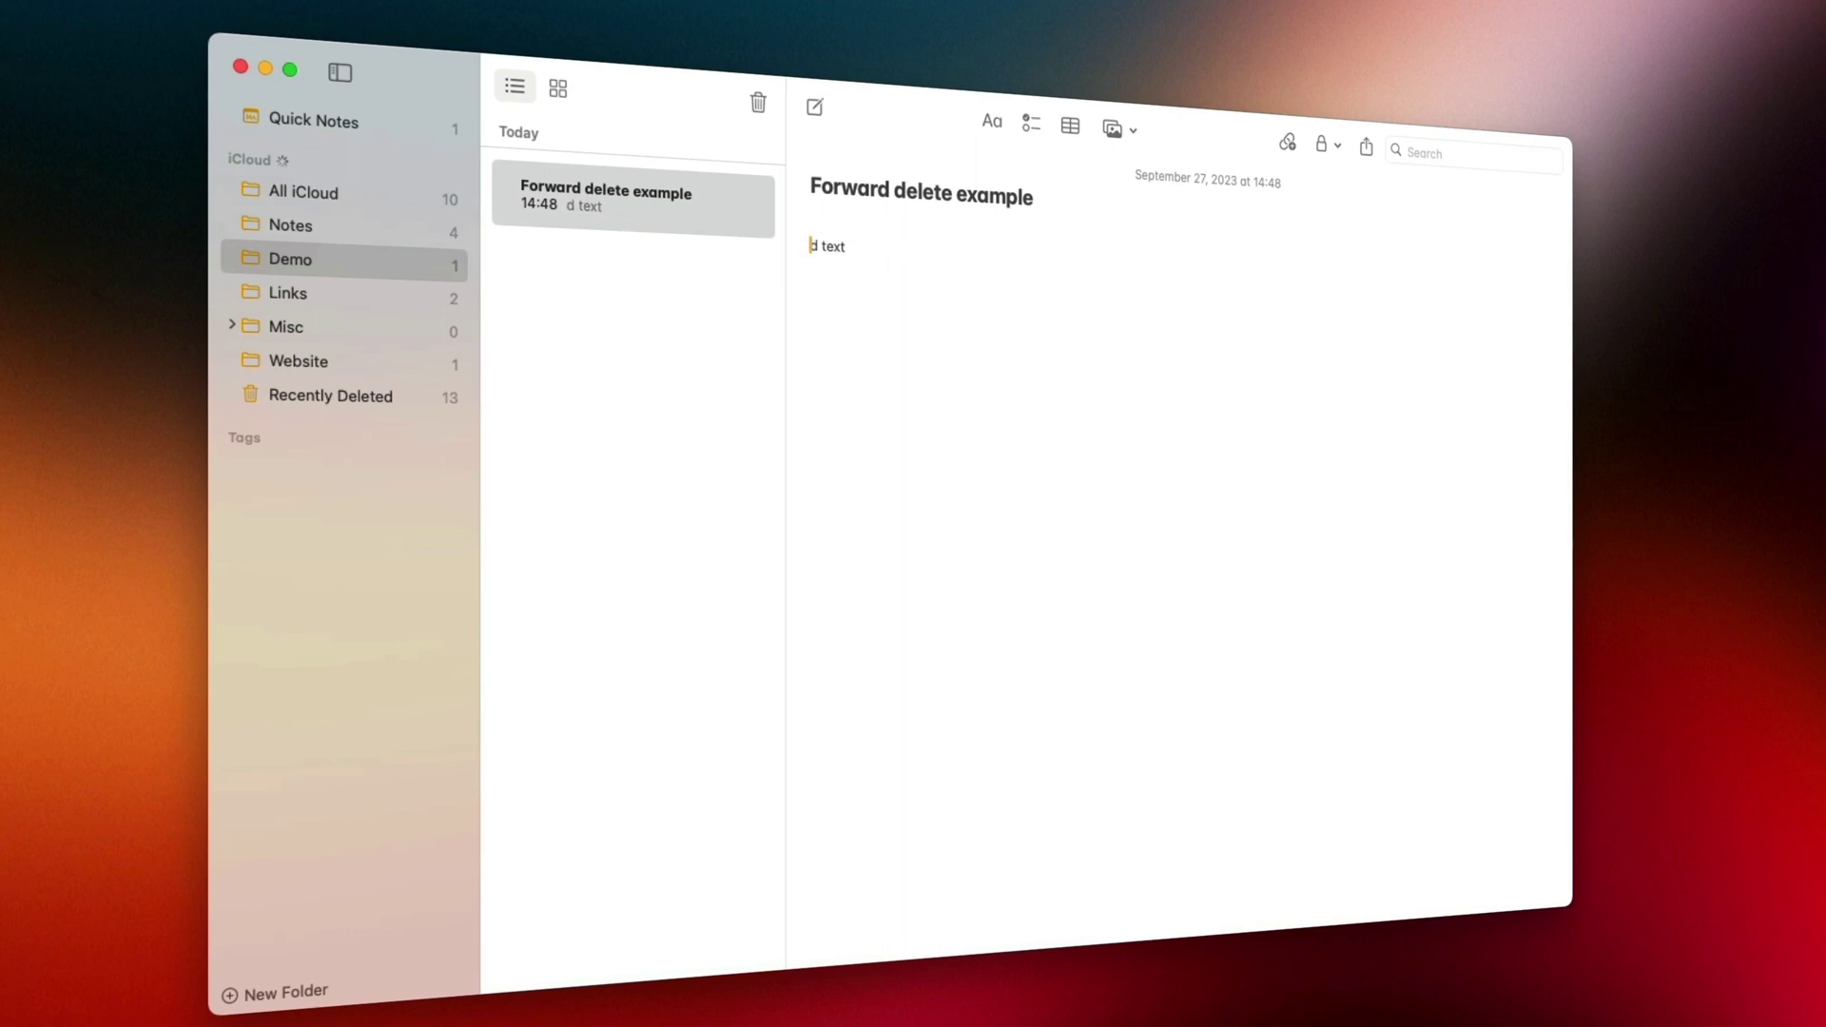
pyautogui.press('Delete')
pyautogui.press('Delete')
pyautogui.press('Delete')
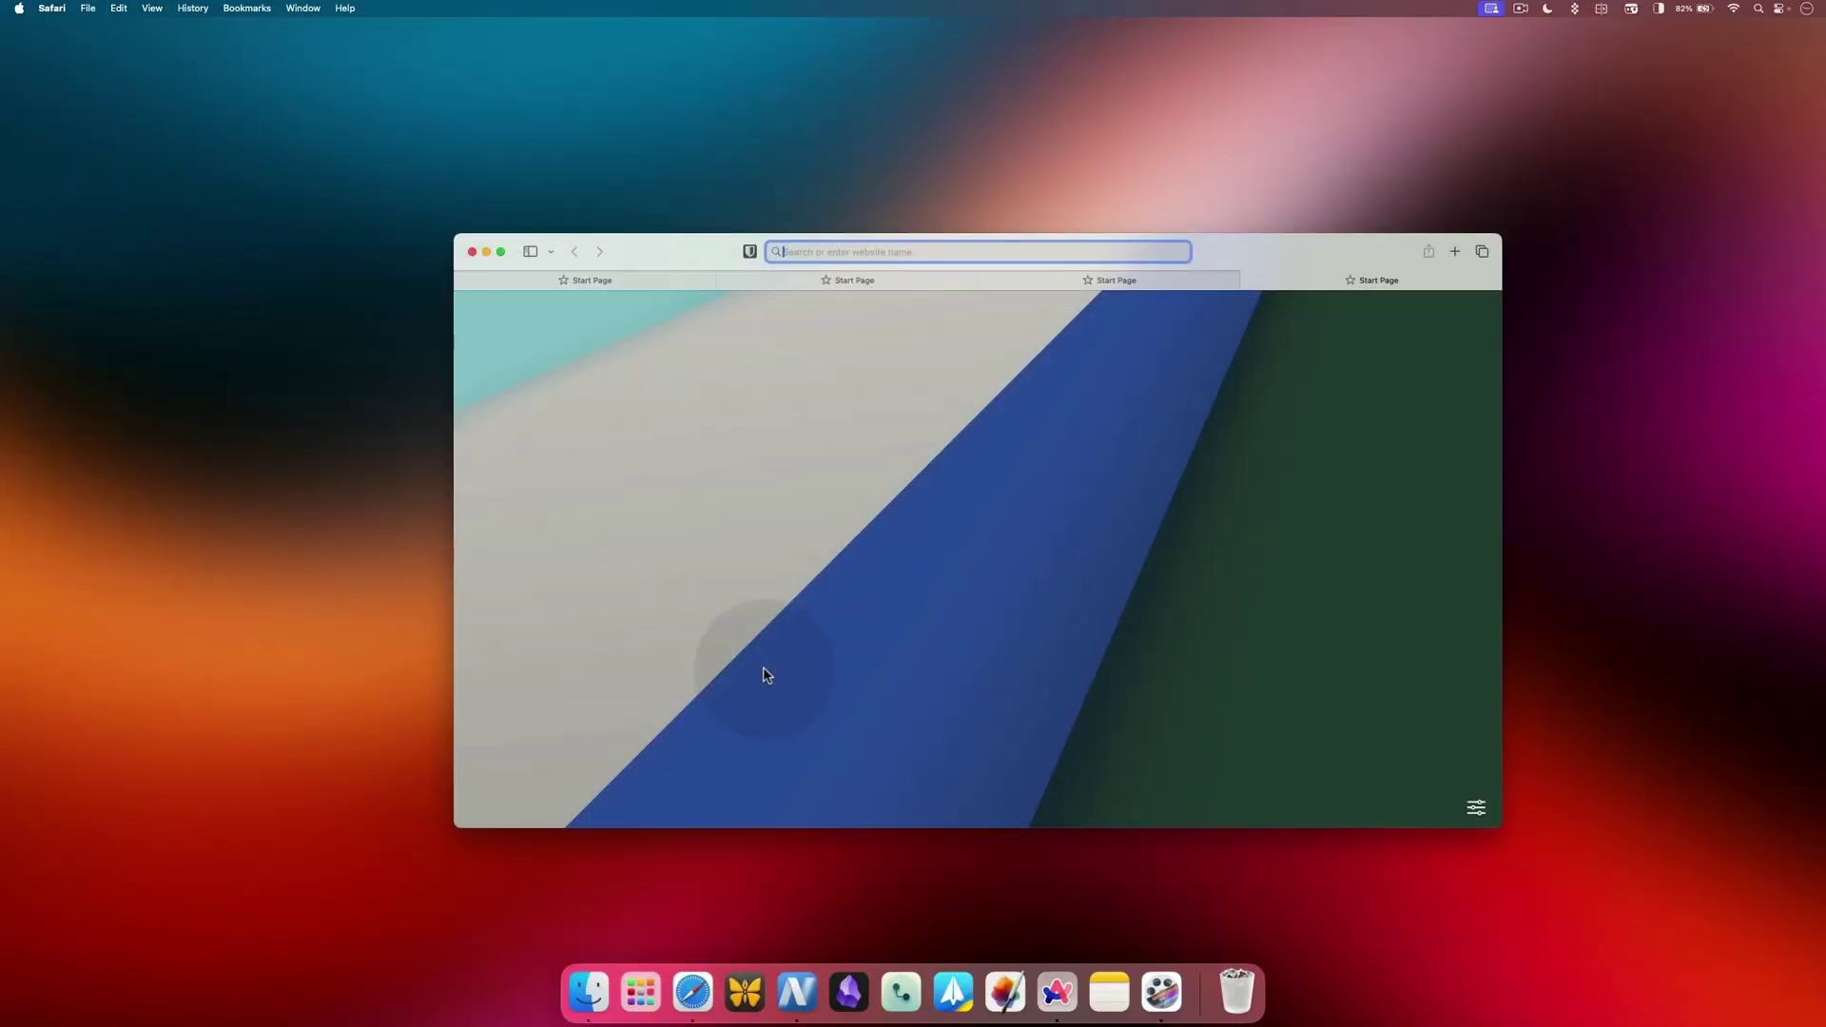
# Step: Close Safari's tabs and window with ⌘W, reopen it from the Dock, then quit it with ⌘Q
pyautogui.press('super+w')
pyautogui.press('super+w')
pyautogui.press('super+w')
pyautogui.press('super+w')
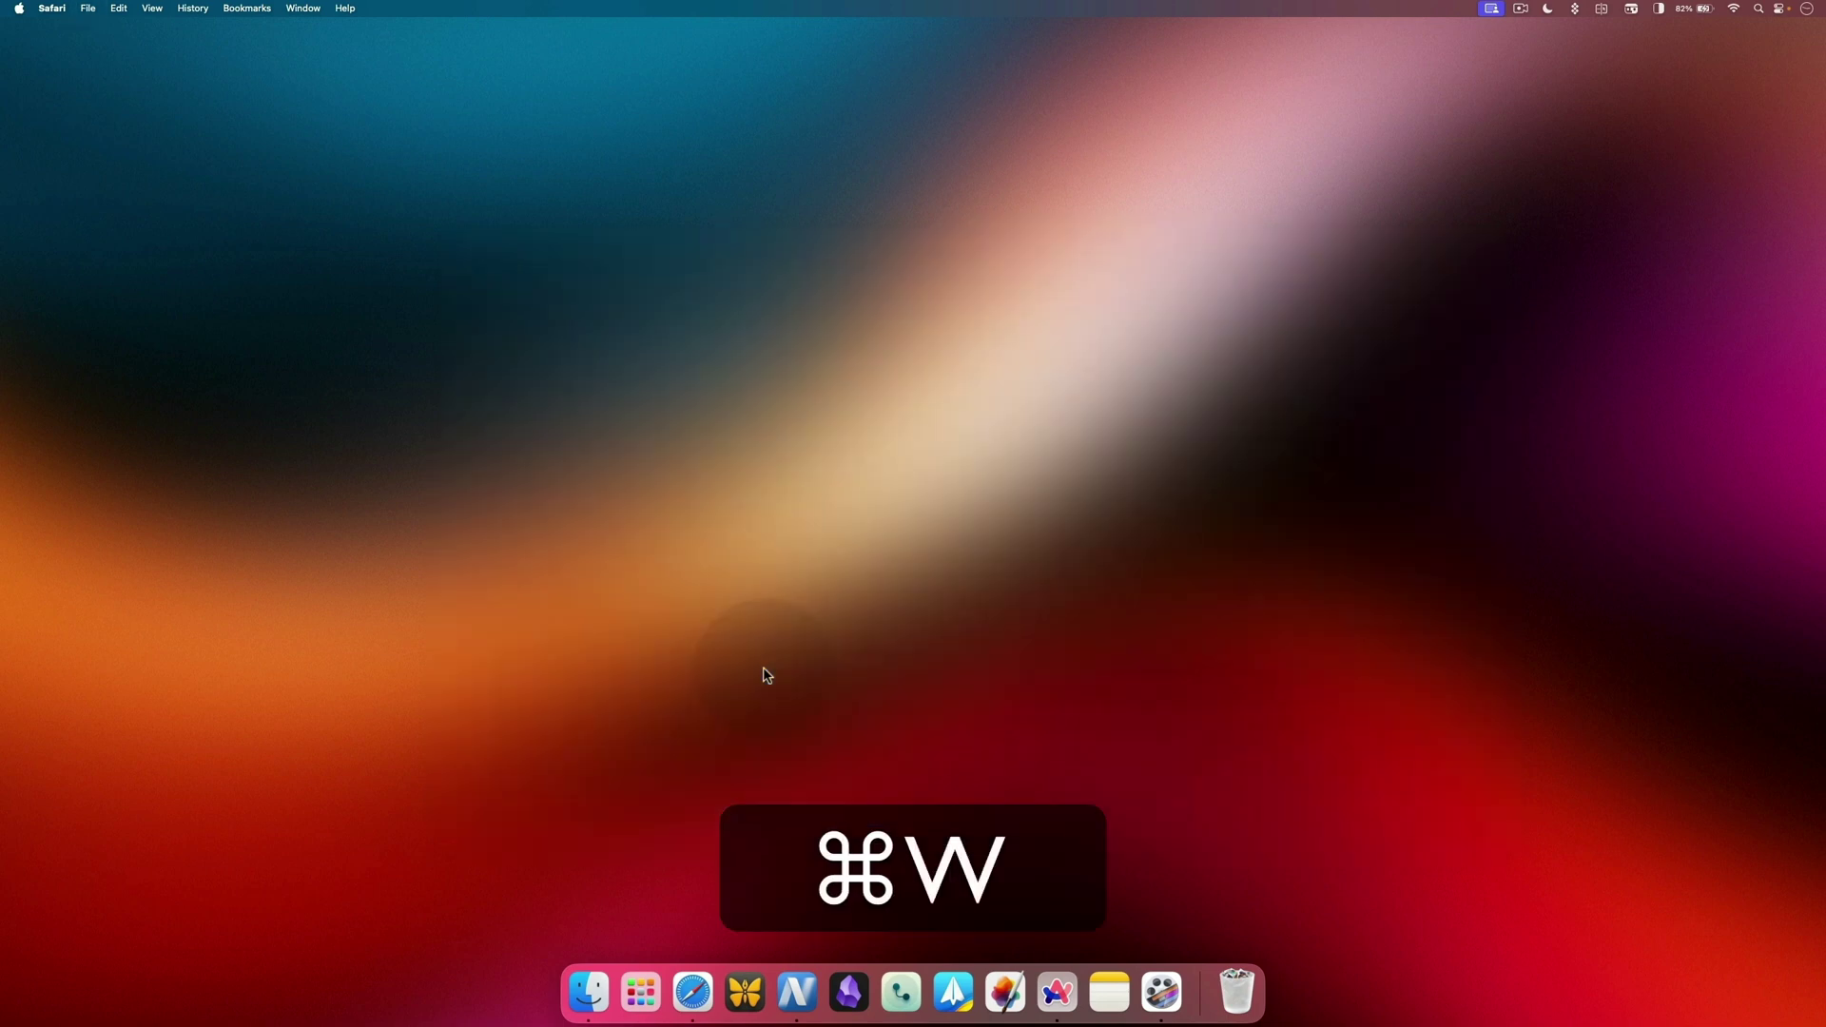
pyautogui.click(691, 975)
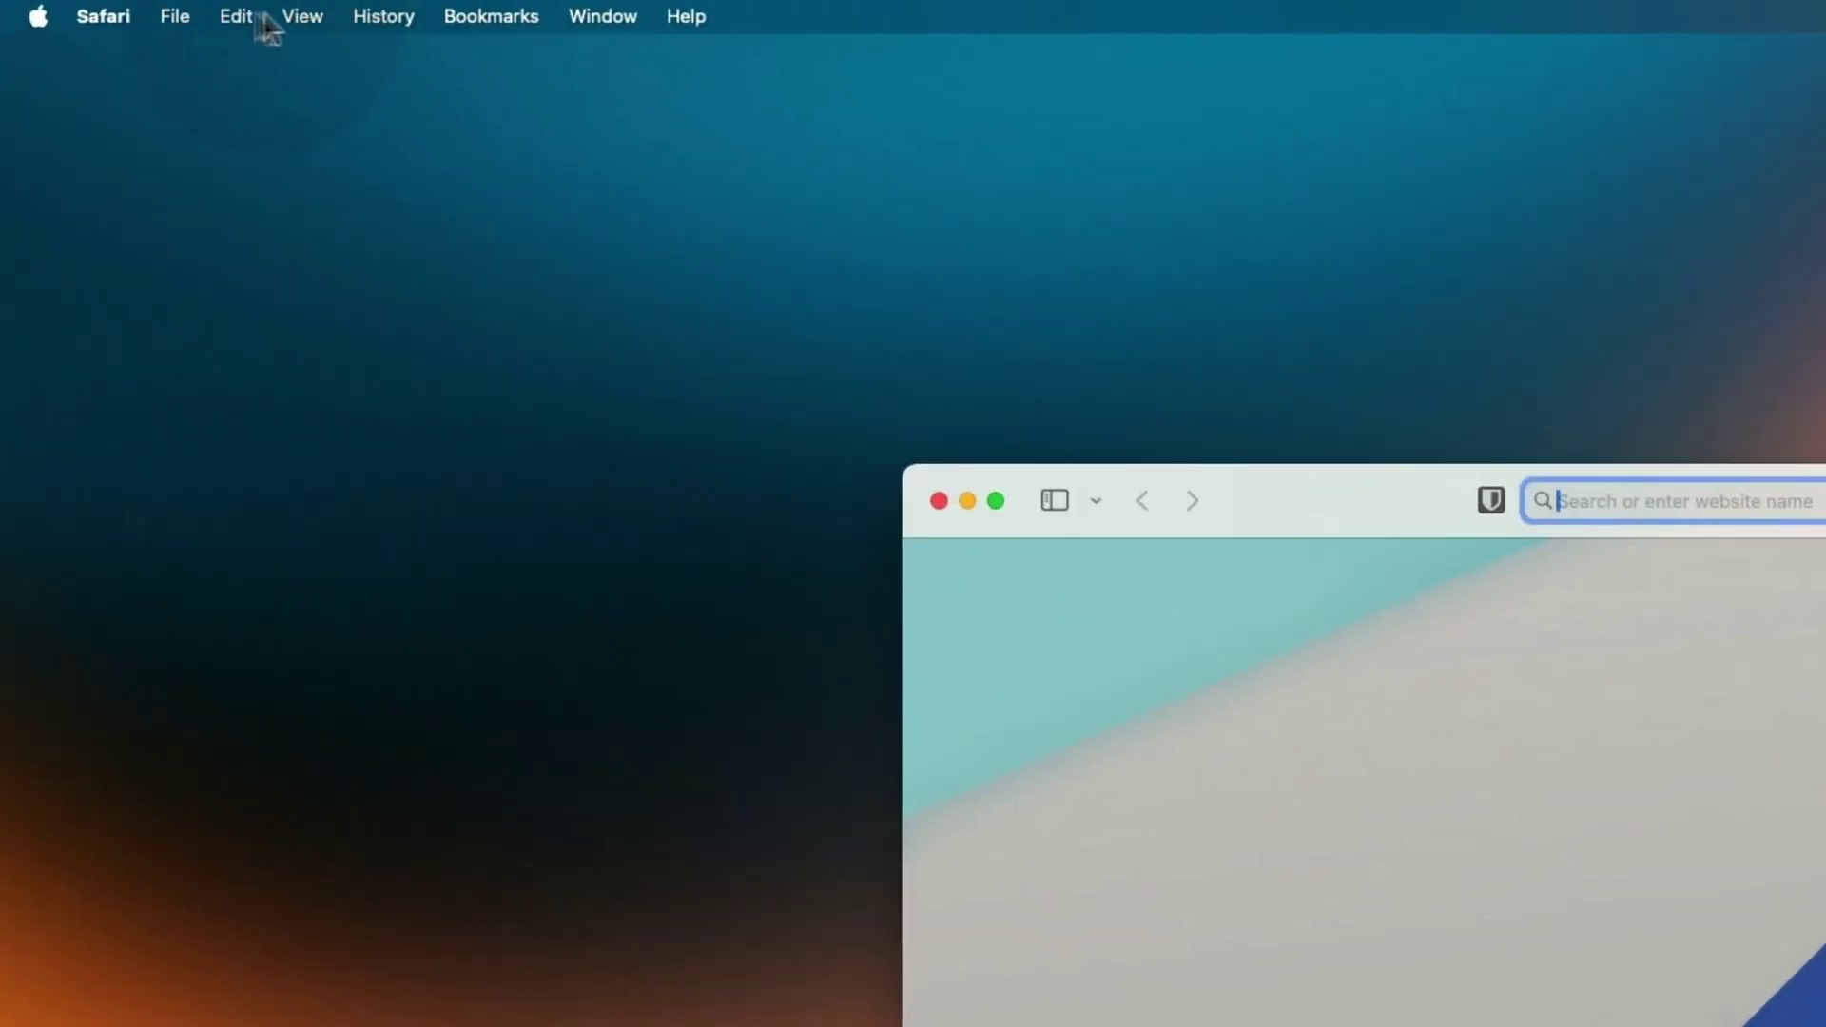
pyautogui.click(95, 15)
pyautogui.press('super+q')
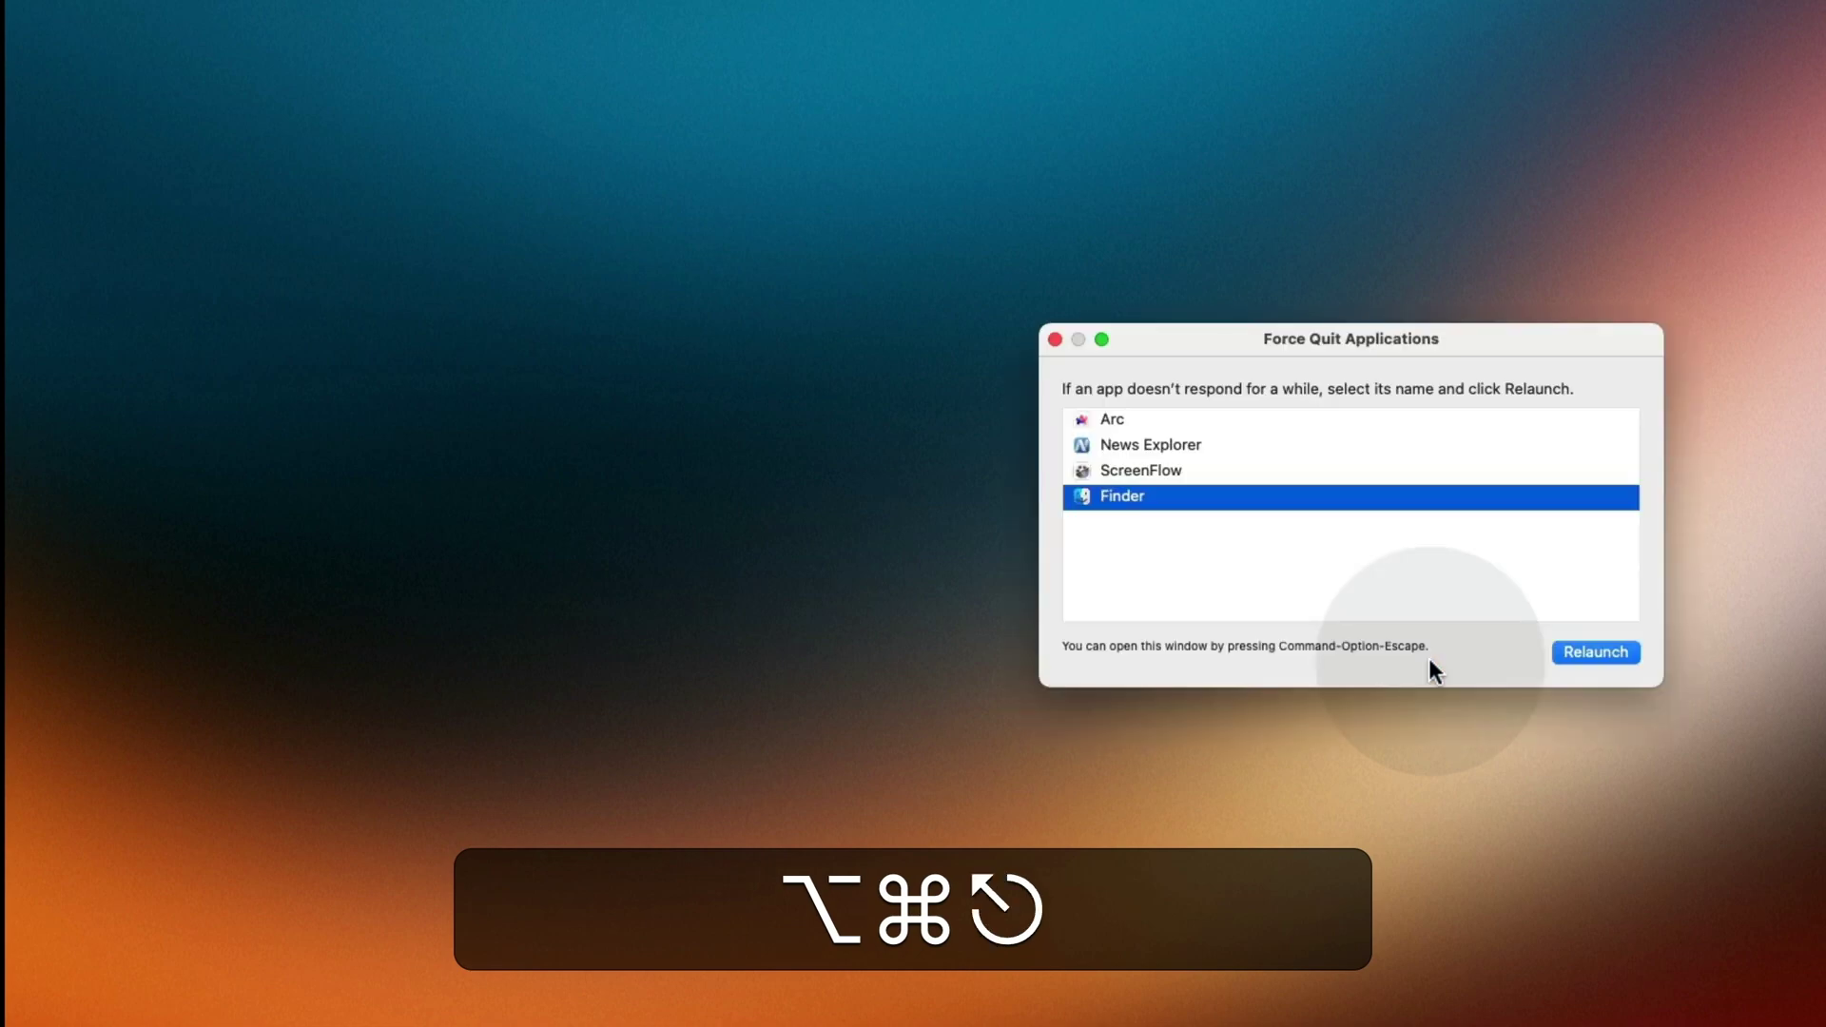
# Step: Select News Explorer in the Force Quit Applications list
pyautogui.click(1162, 442)
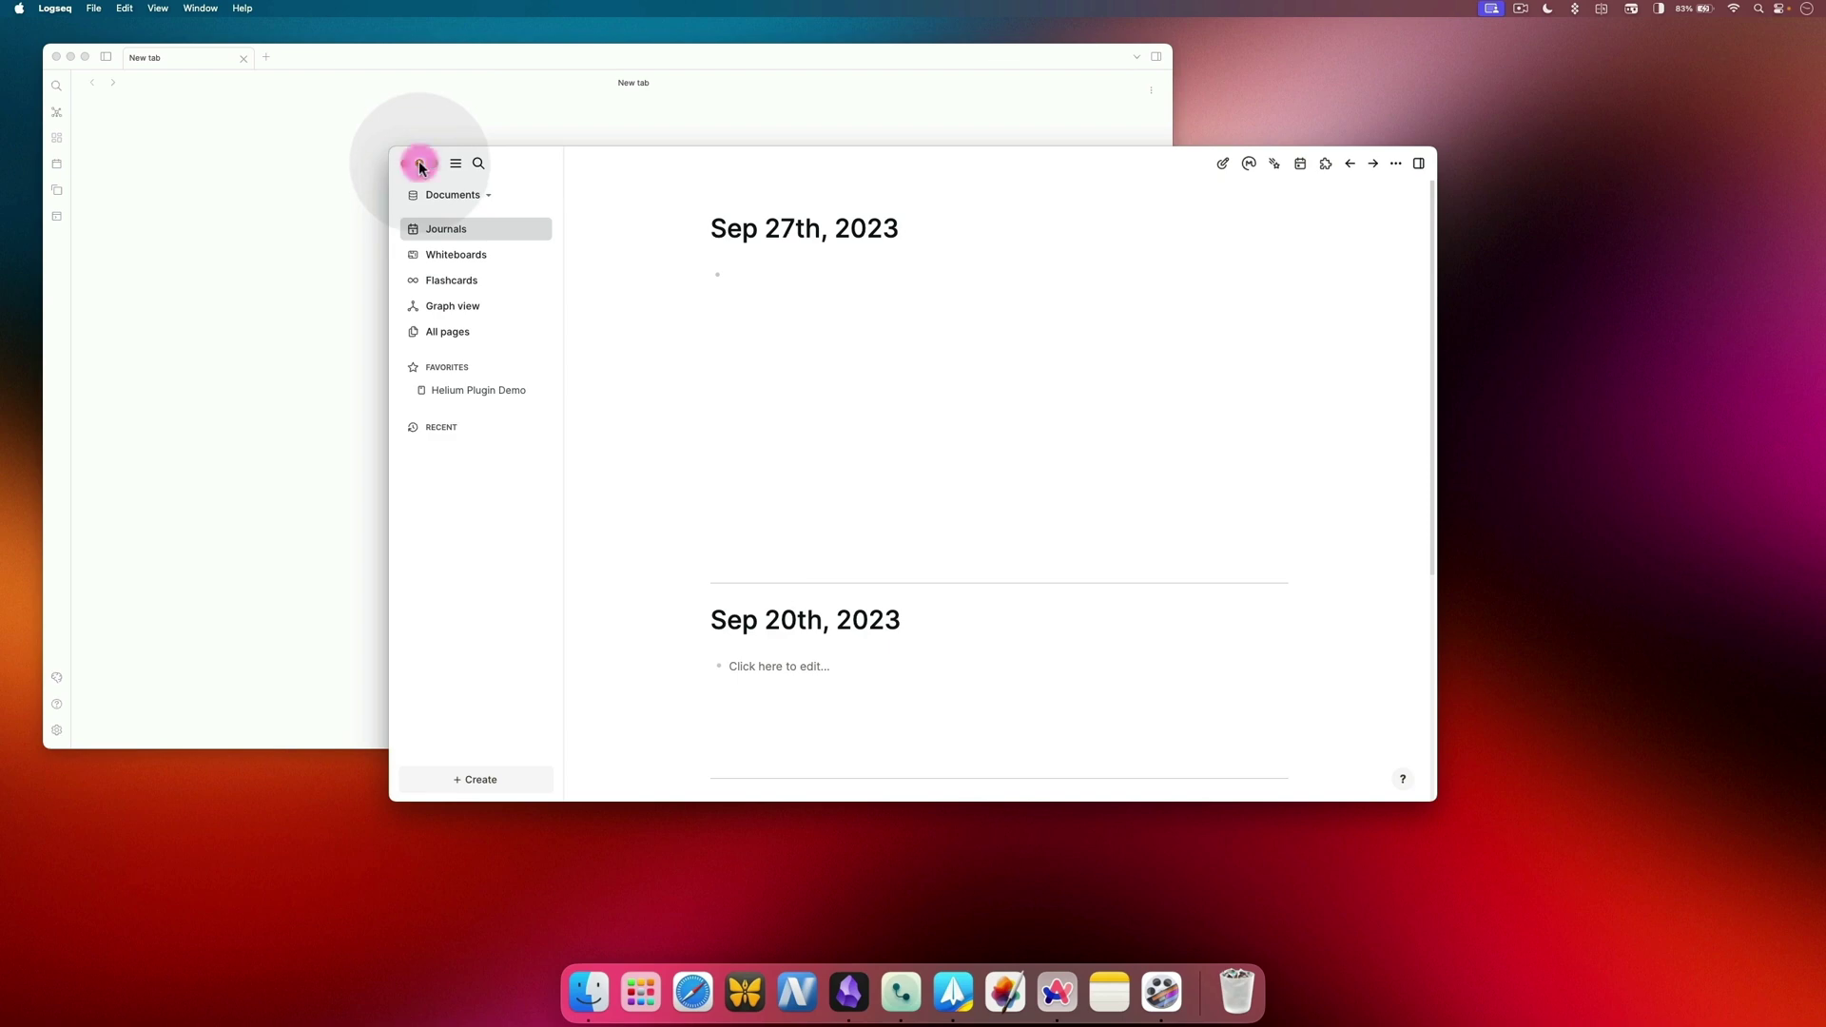
# Step: Close the Logseq journal window, minimize the other window, then bring back Obsidian and hide it with ⌘H
pyautogui.click(419, 163)
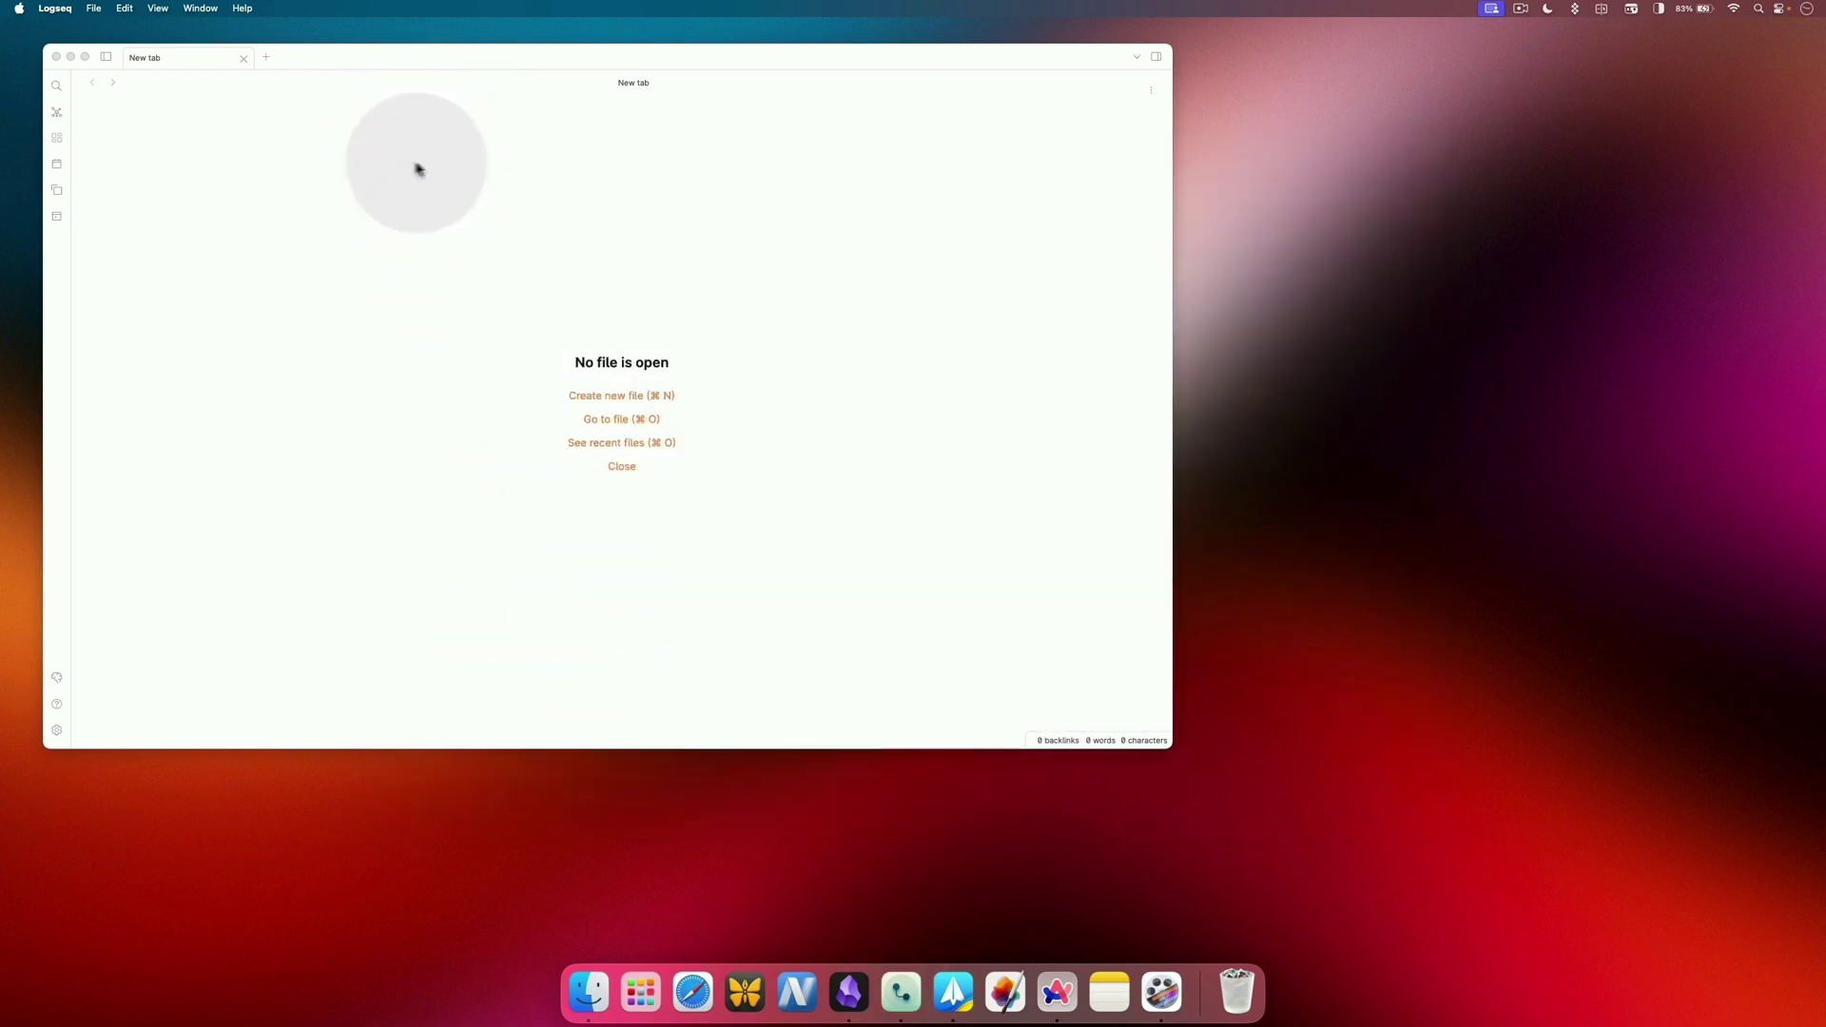
pyautogui.click(71, 58)
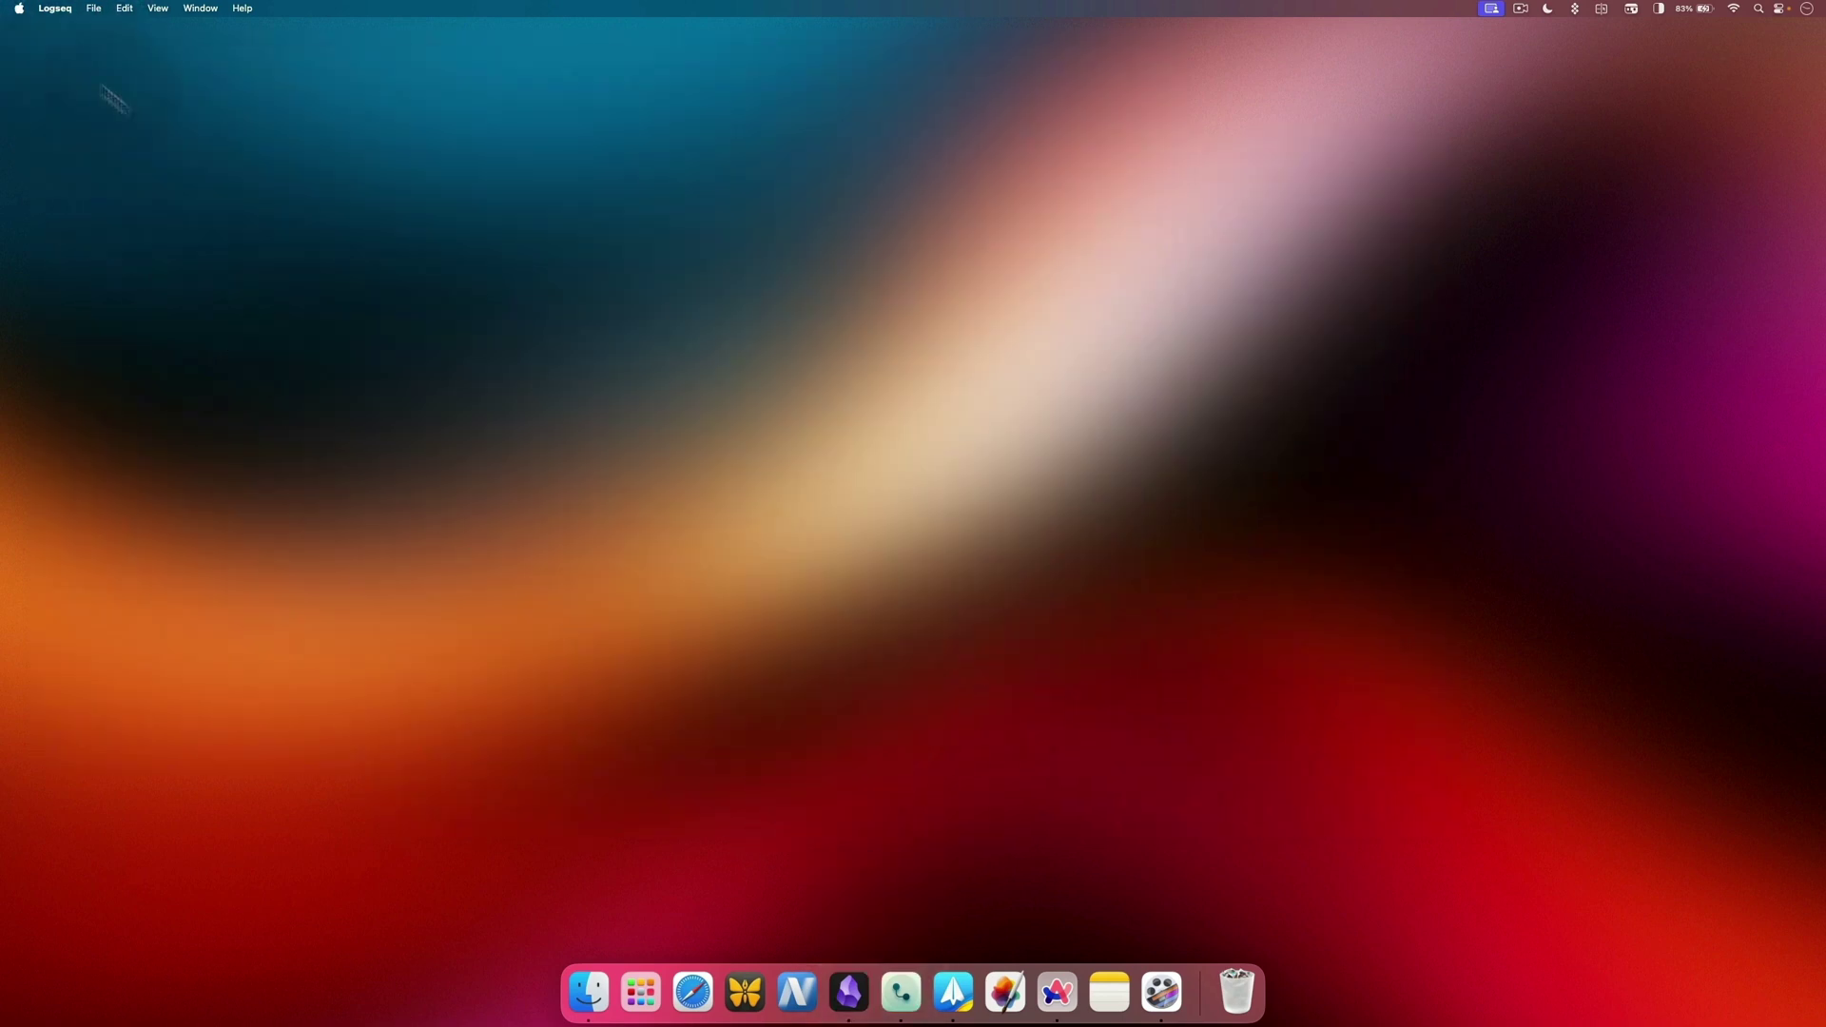
pyautogui.click(850, 992)
pyautogui.click(861, 537)
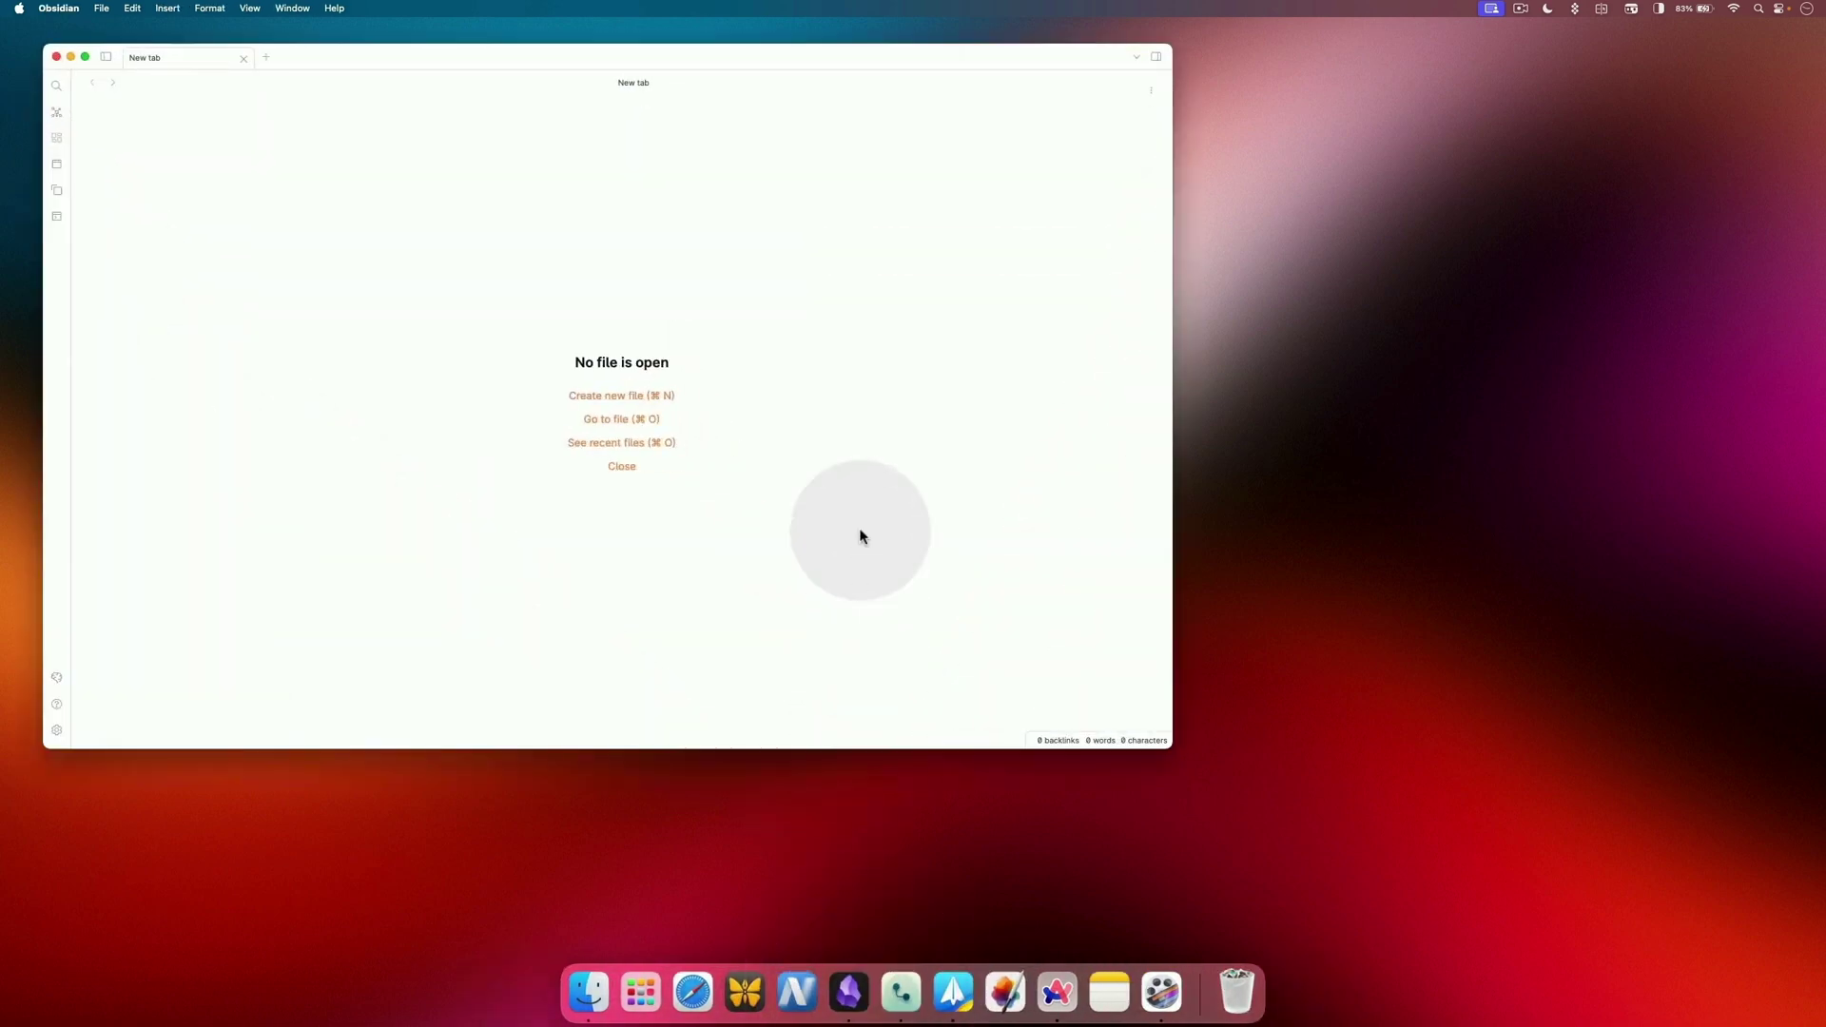
pyautogui.press('super+h')
# Step: Switch to Spark Mail with ⌘Tab and cycle through Safari's windows with ⌘`
pyautogui.press('super+Tab')
pyautogui.press('super+Tab')
pyautogui.press('super+Tab')
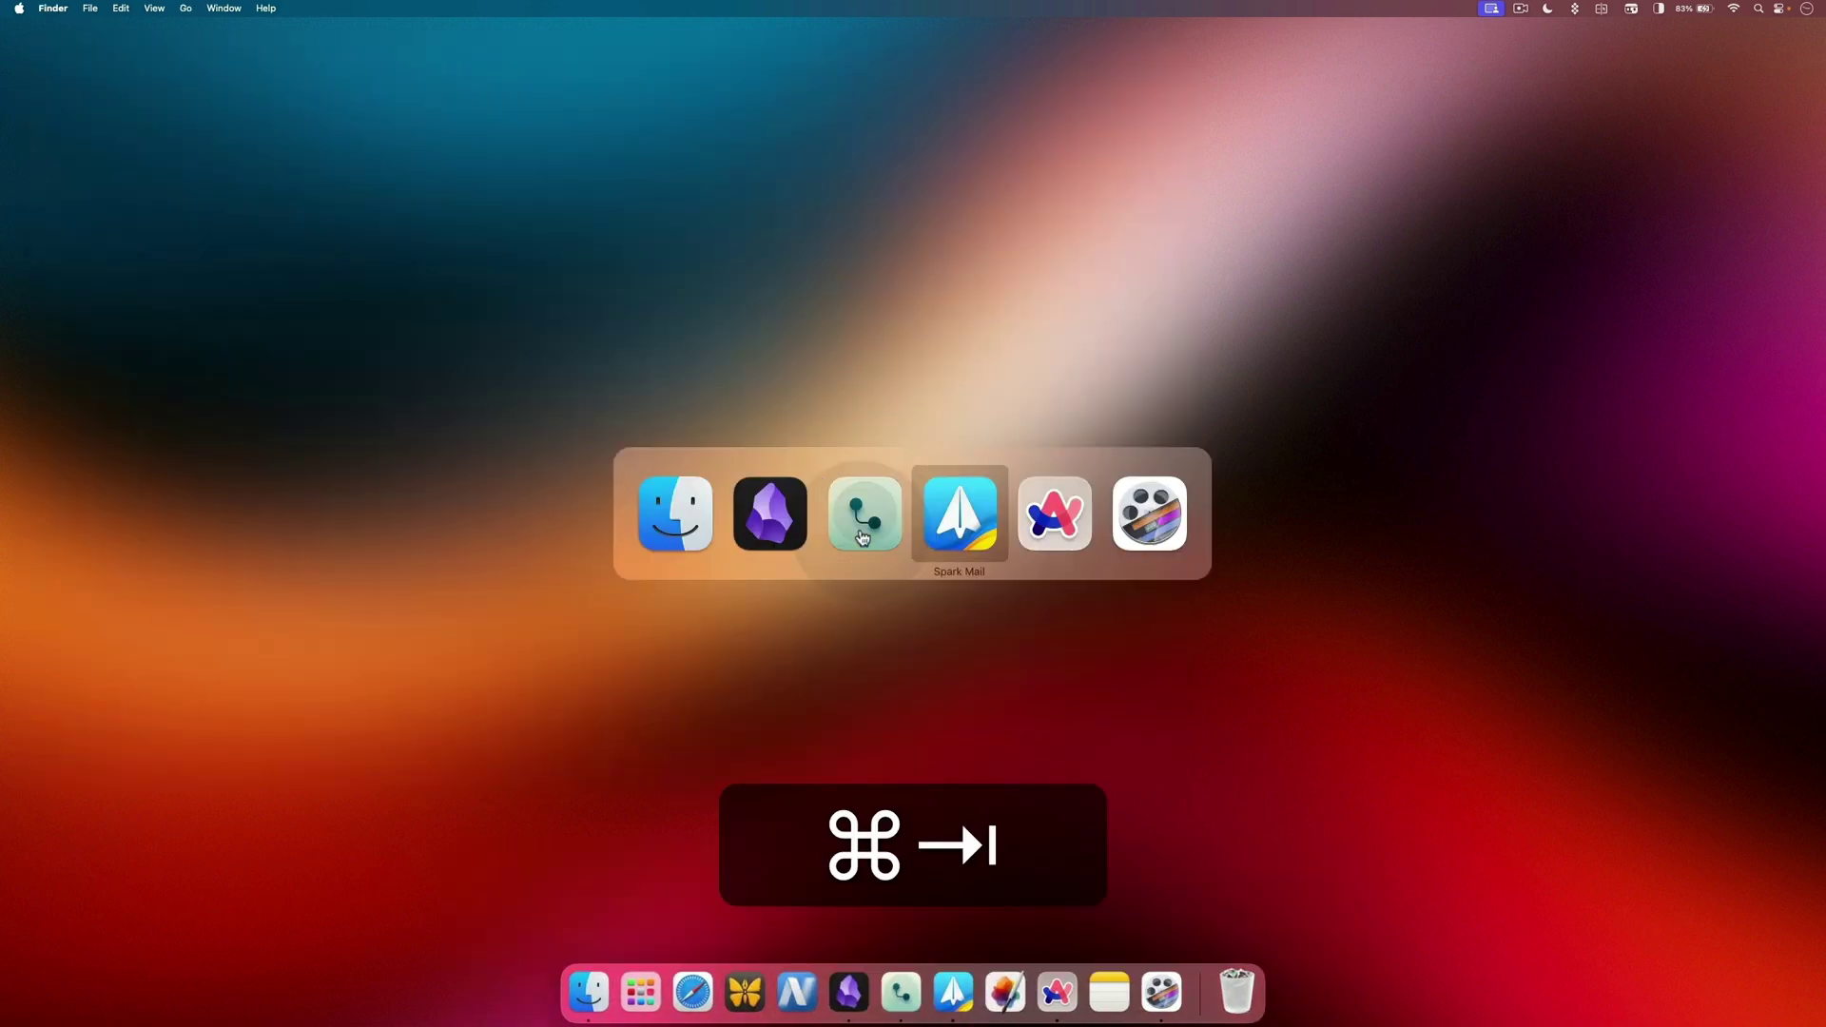
pyautogui.press('super+Tab')
pyautogui.press('super+Tab')
pyautogui.press('super+Tab')
pyautogui.press('super+Tab')
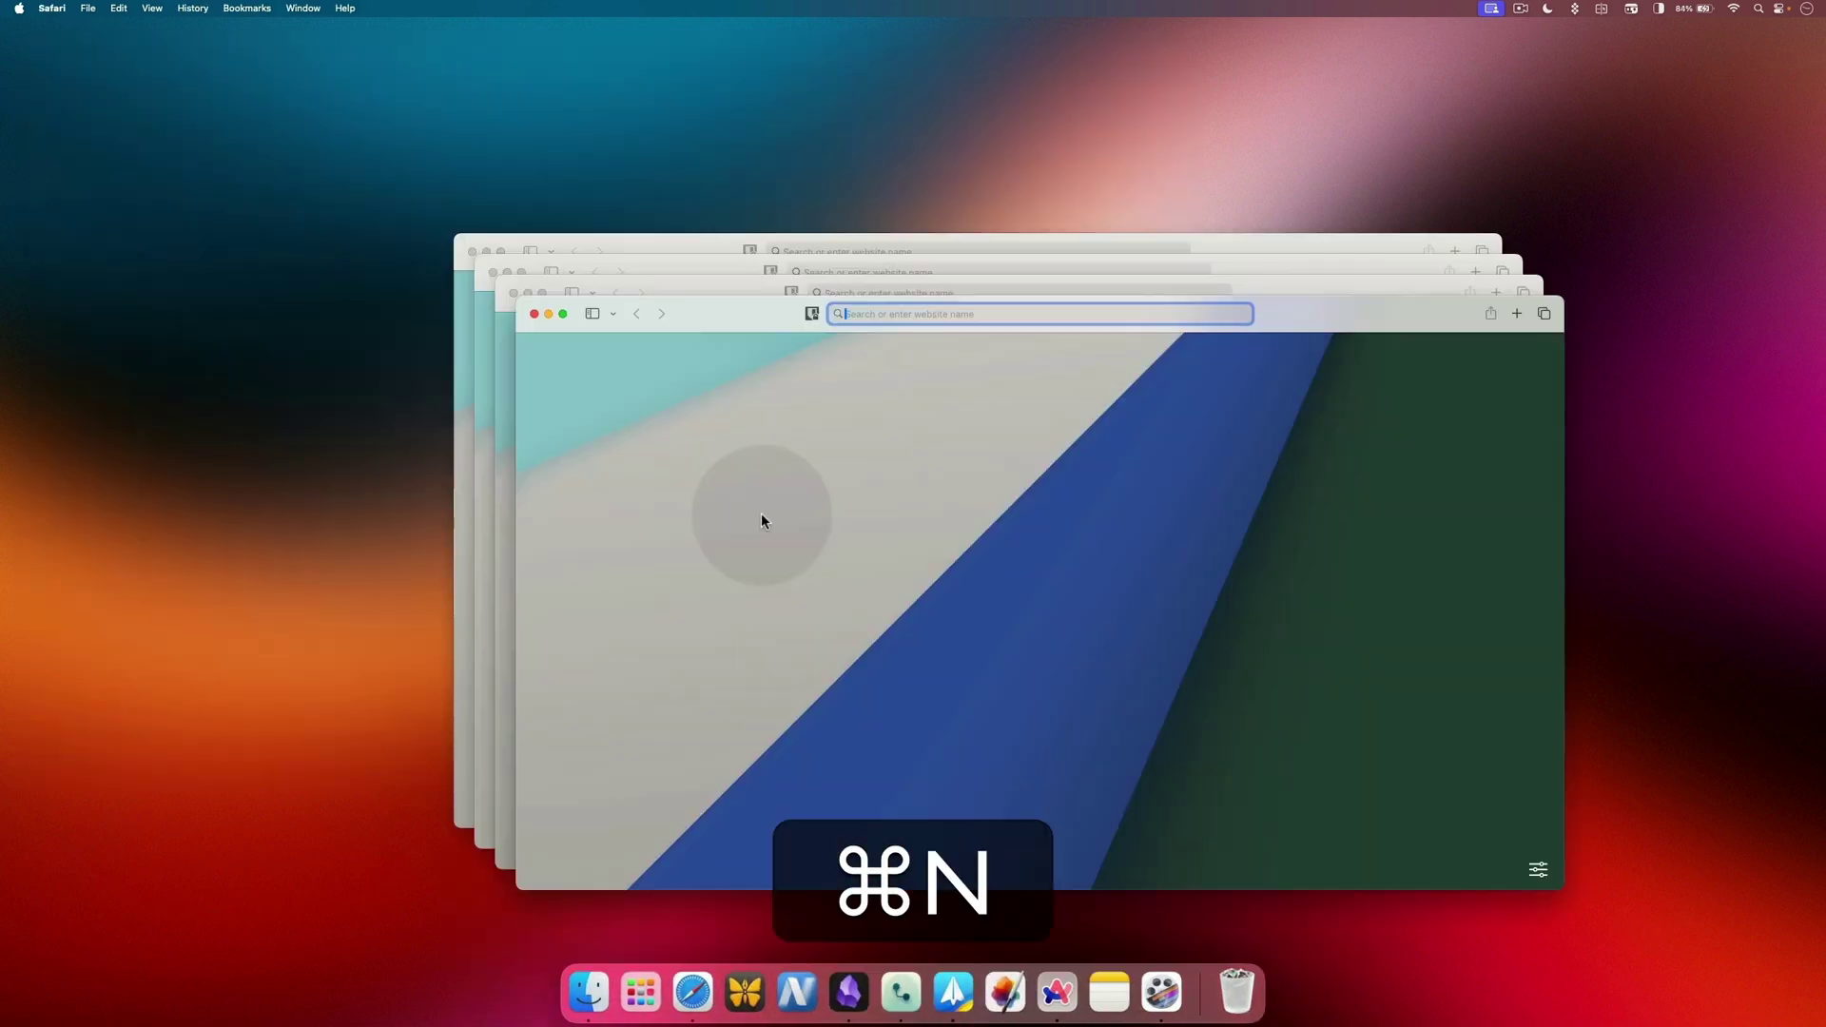
pyautogui.press('super+grave')
pyautogui.press('super+grave')
pyautogui.press('super+grave')
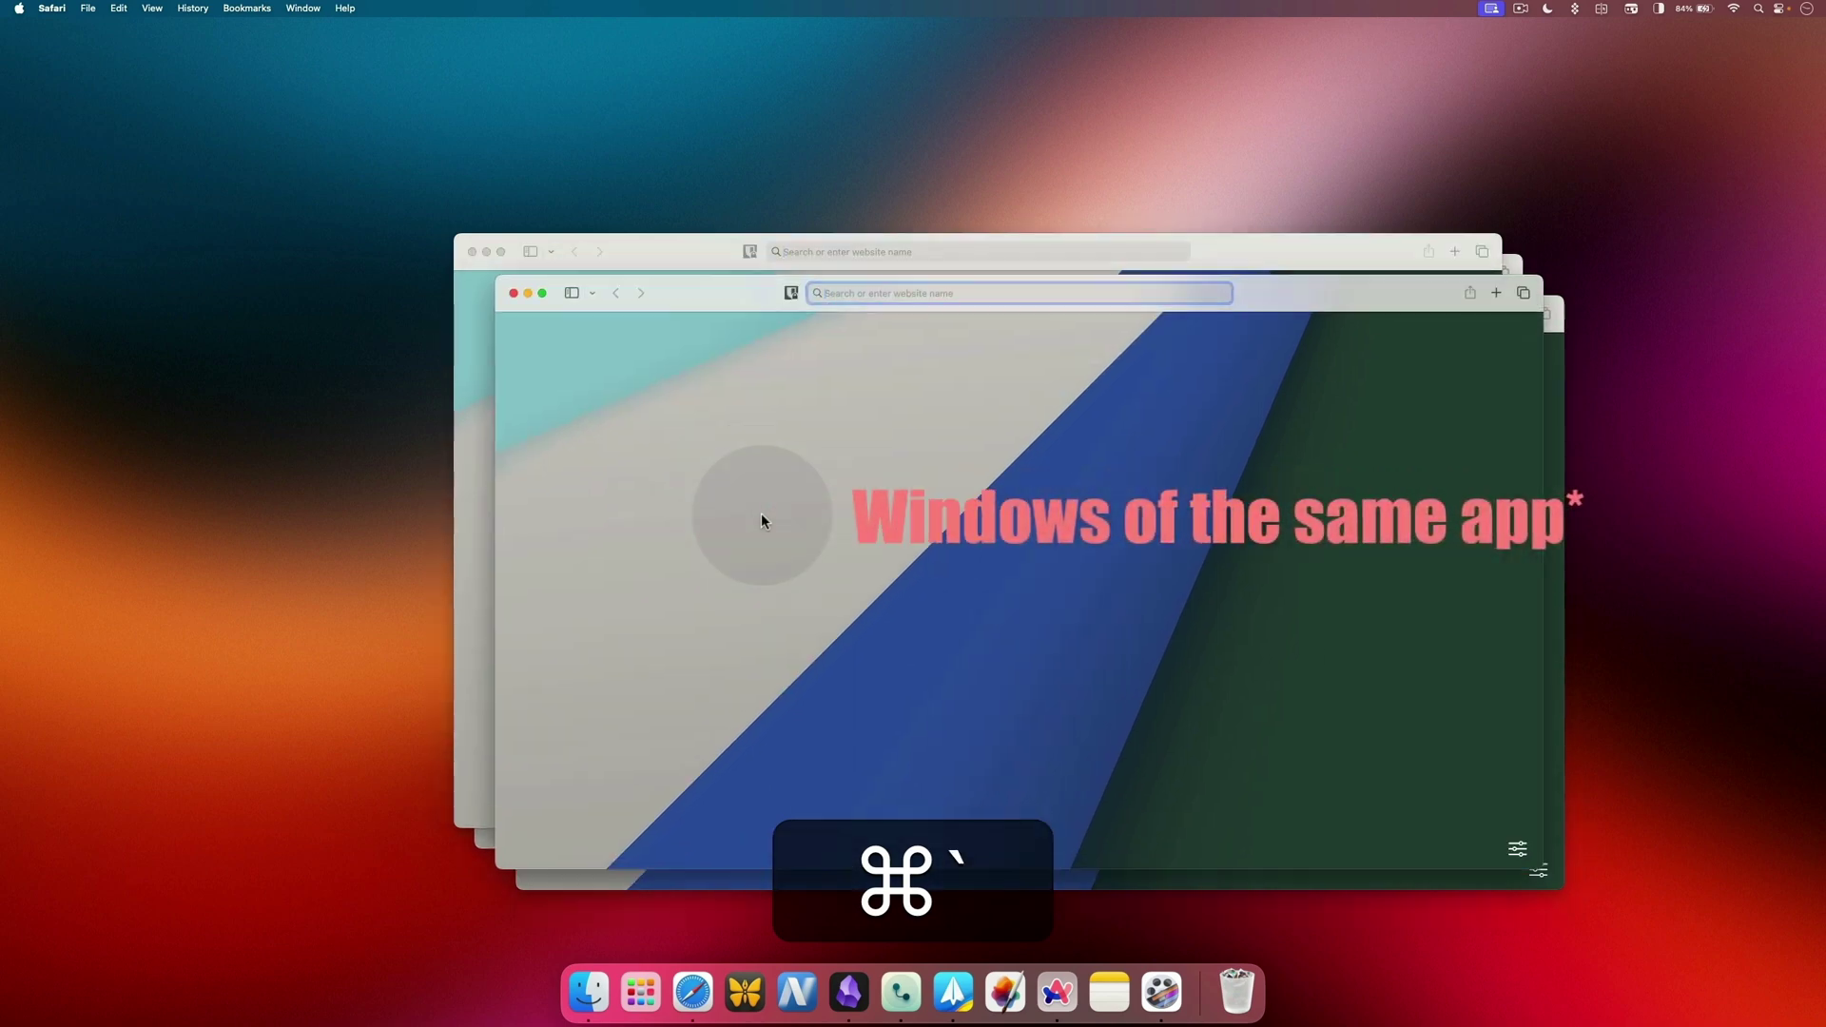
pyautogui.press('super+grave')
pyautogui.press('super+grave')
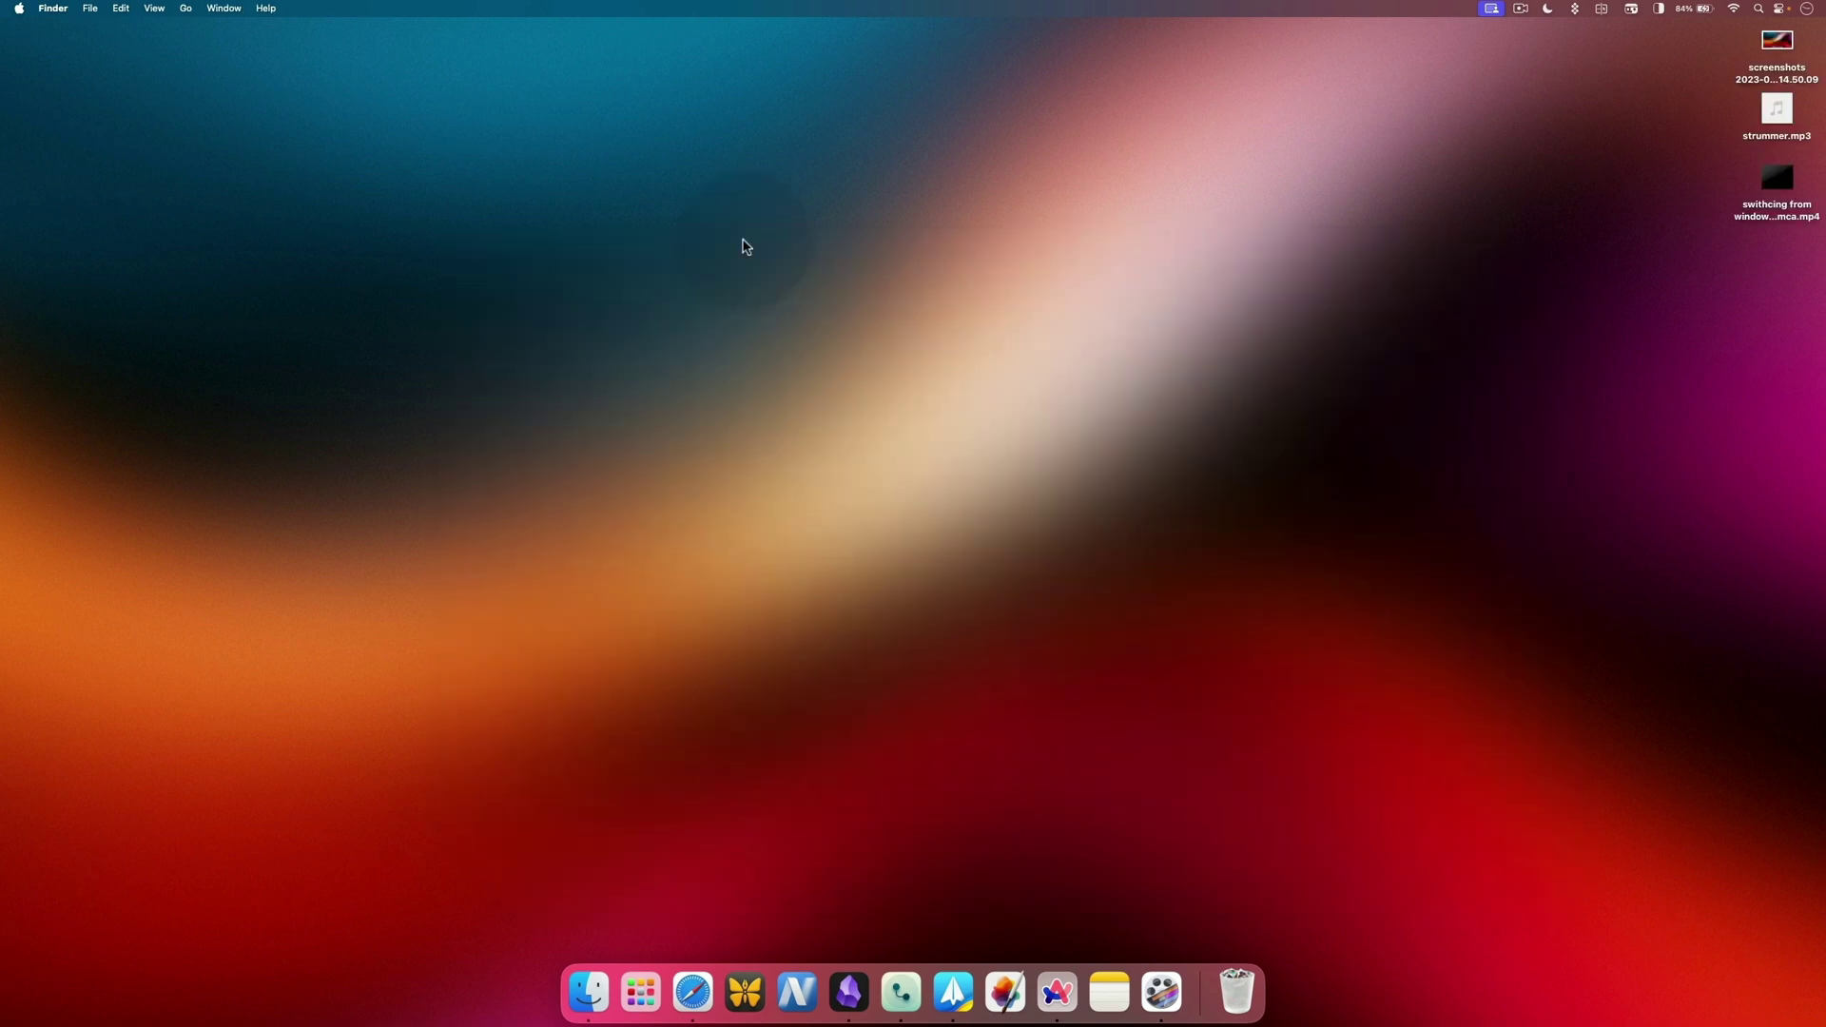
# Step: Quick Look the desktop screenshot, then the strummer.mp3 audio file
pyautogui.click(1786, 39)
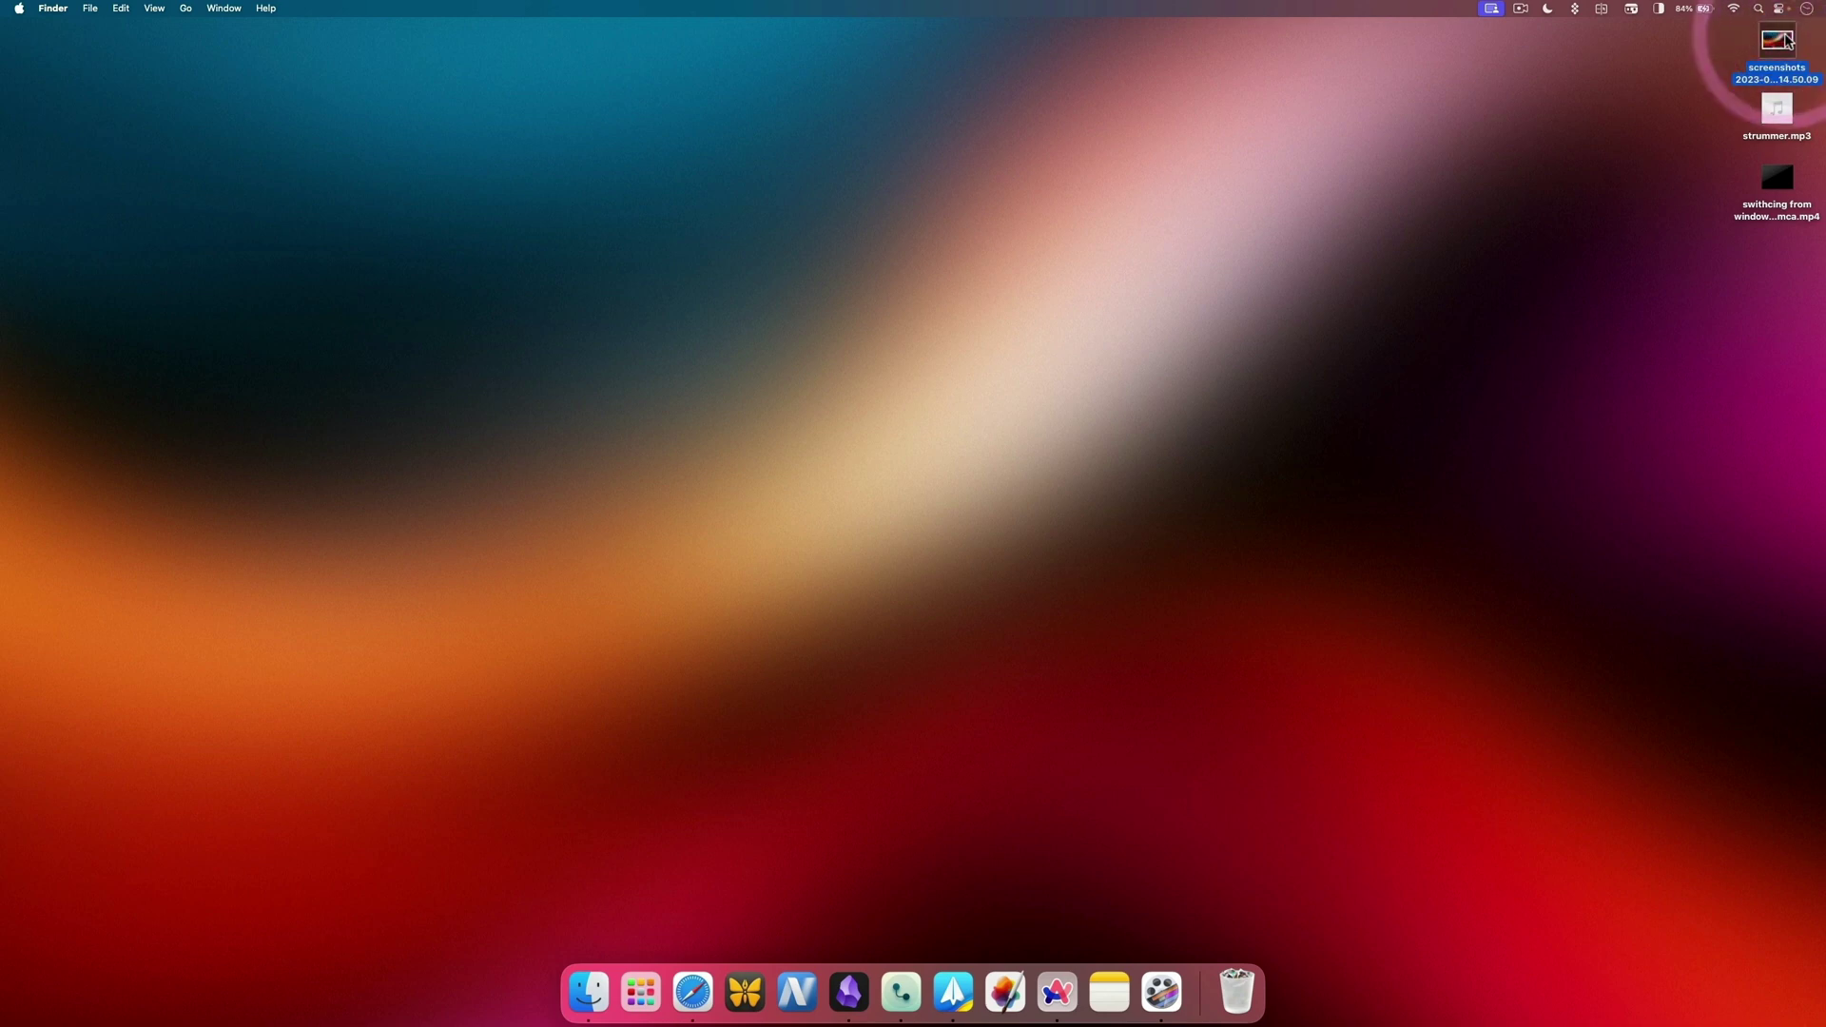
pyautogui.press('space')
pyautogui.press('space')
pyautogui.click(1775, 108)
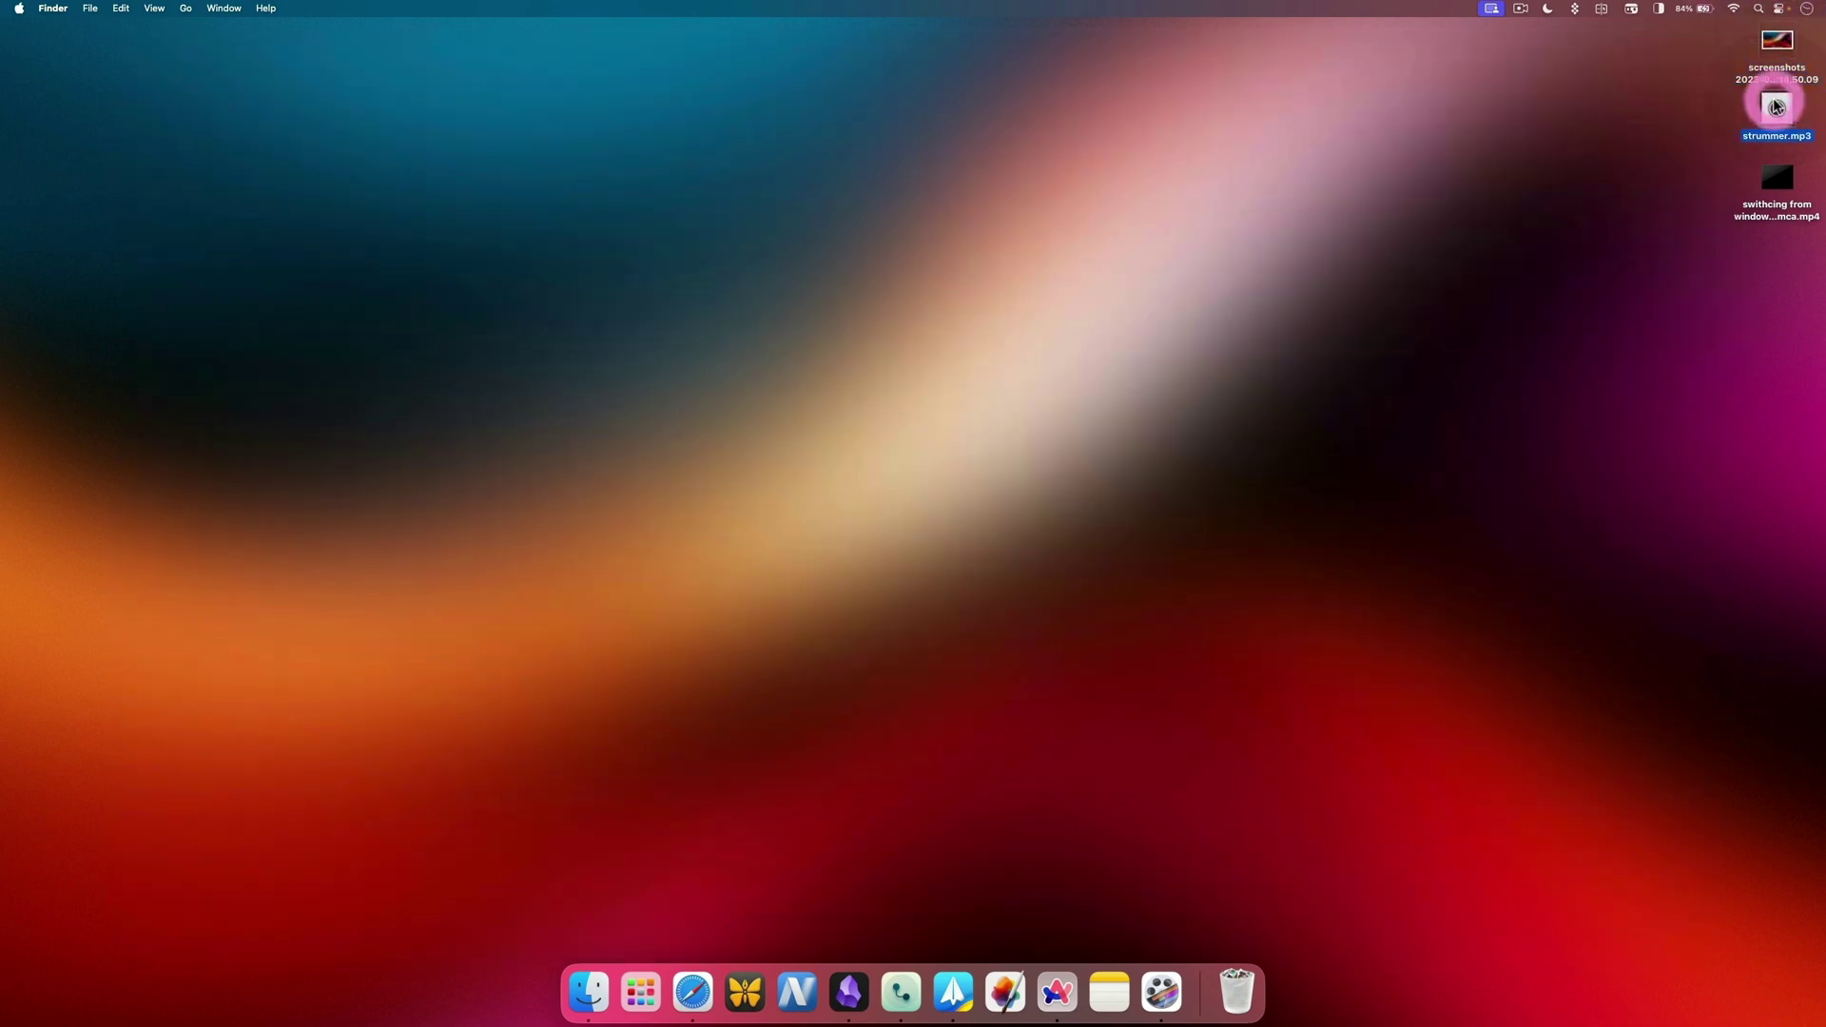
pyautogui.press('space')
pyautogui.press('space')
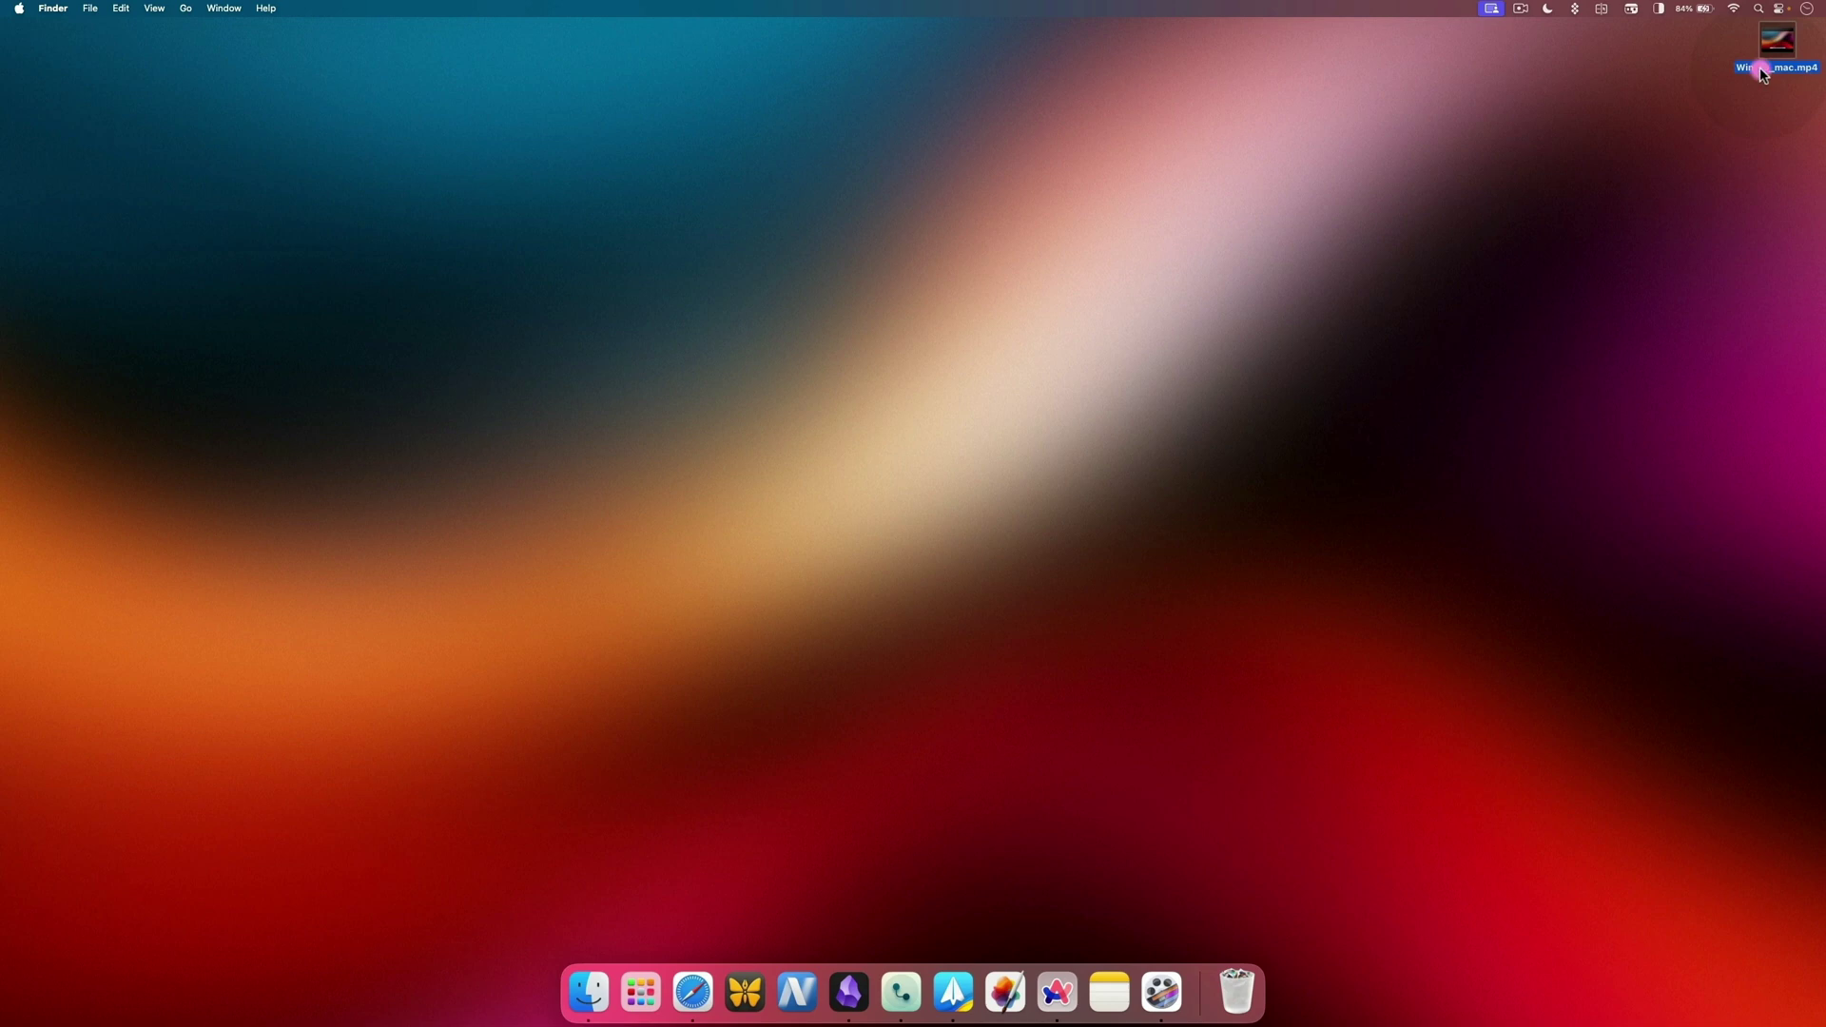
pyautogui.press('space')
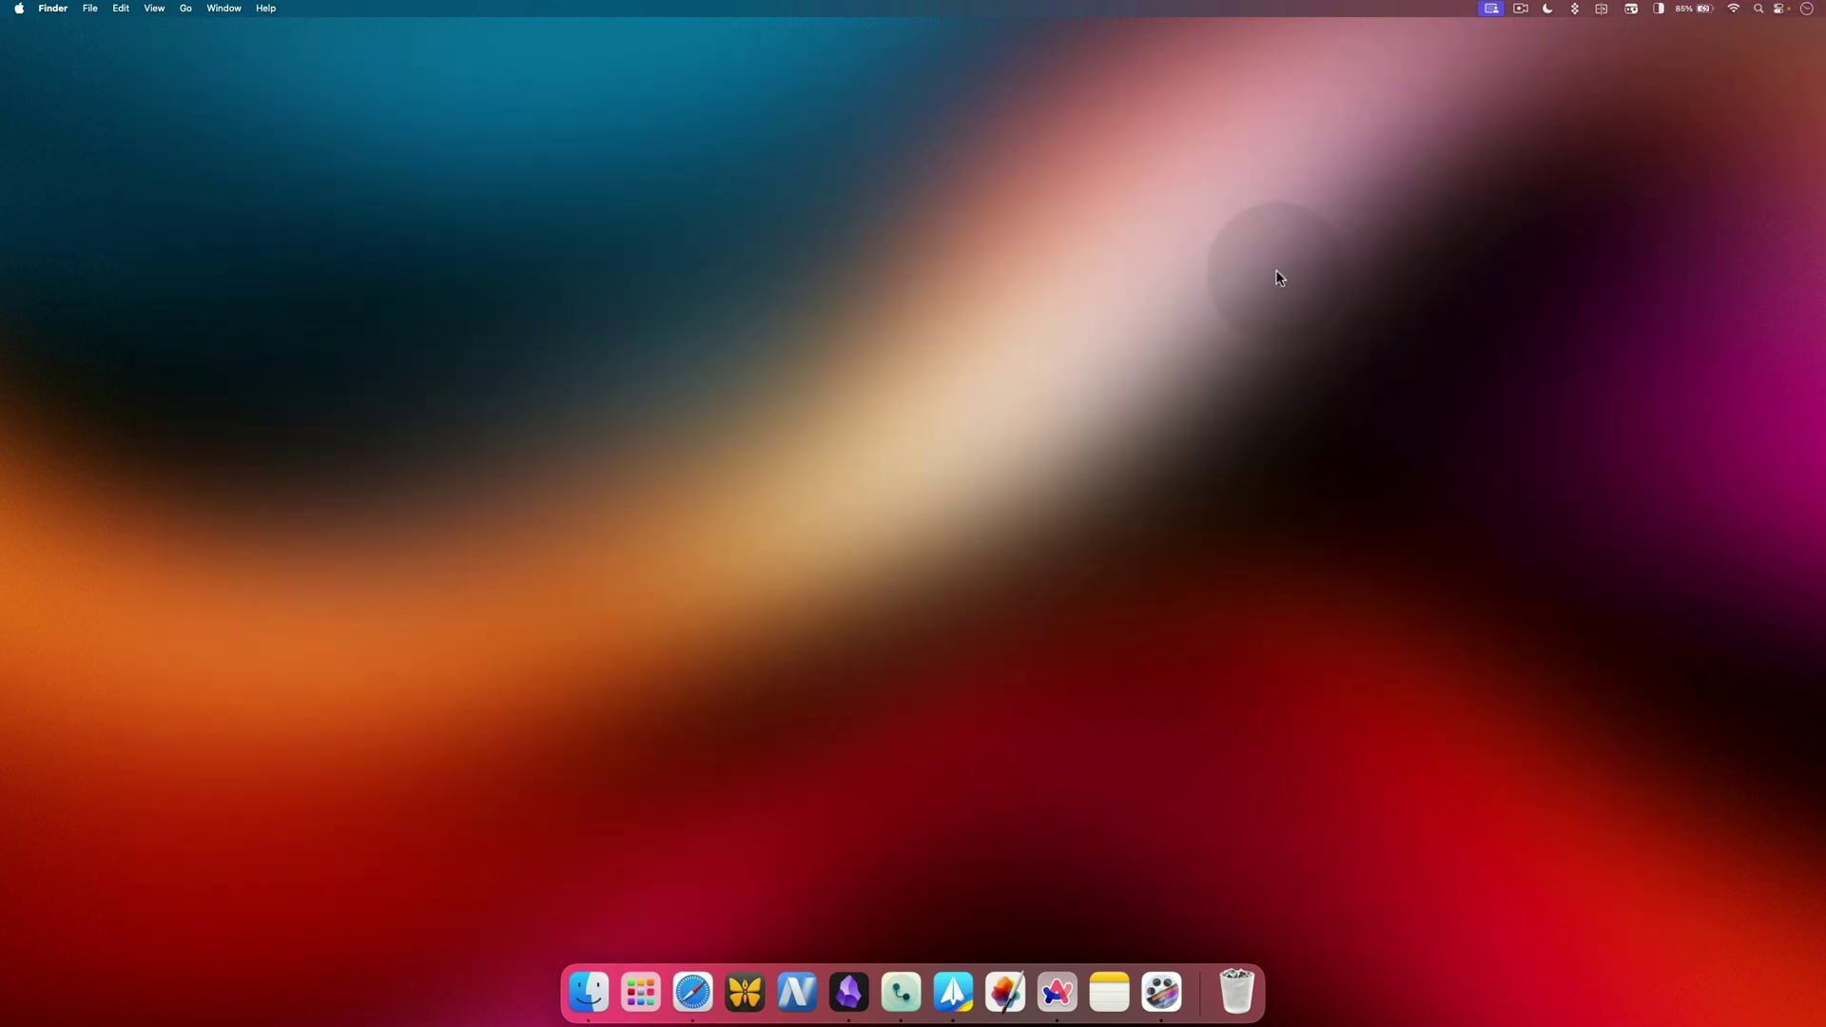
# Step: Capture the full screen with ⇧⌘3, then a dragged screen region with ⇧⌘4
pyautogui.press('shift+super')
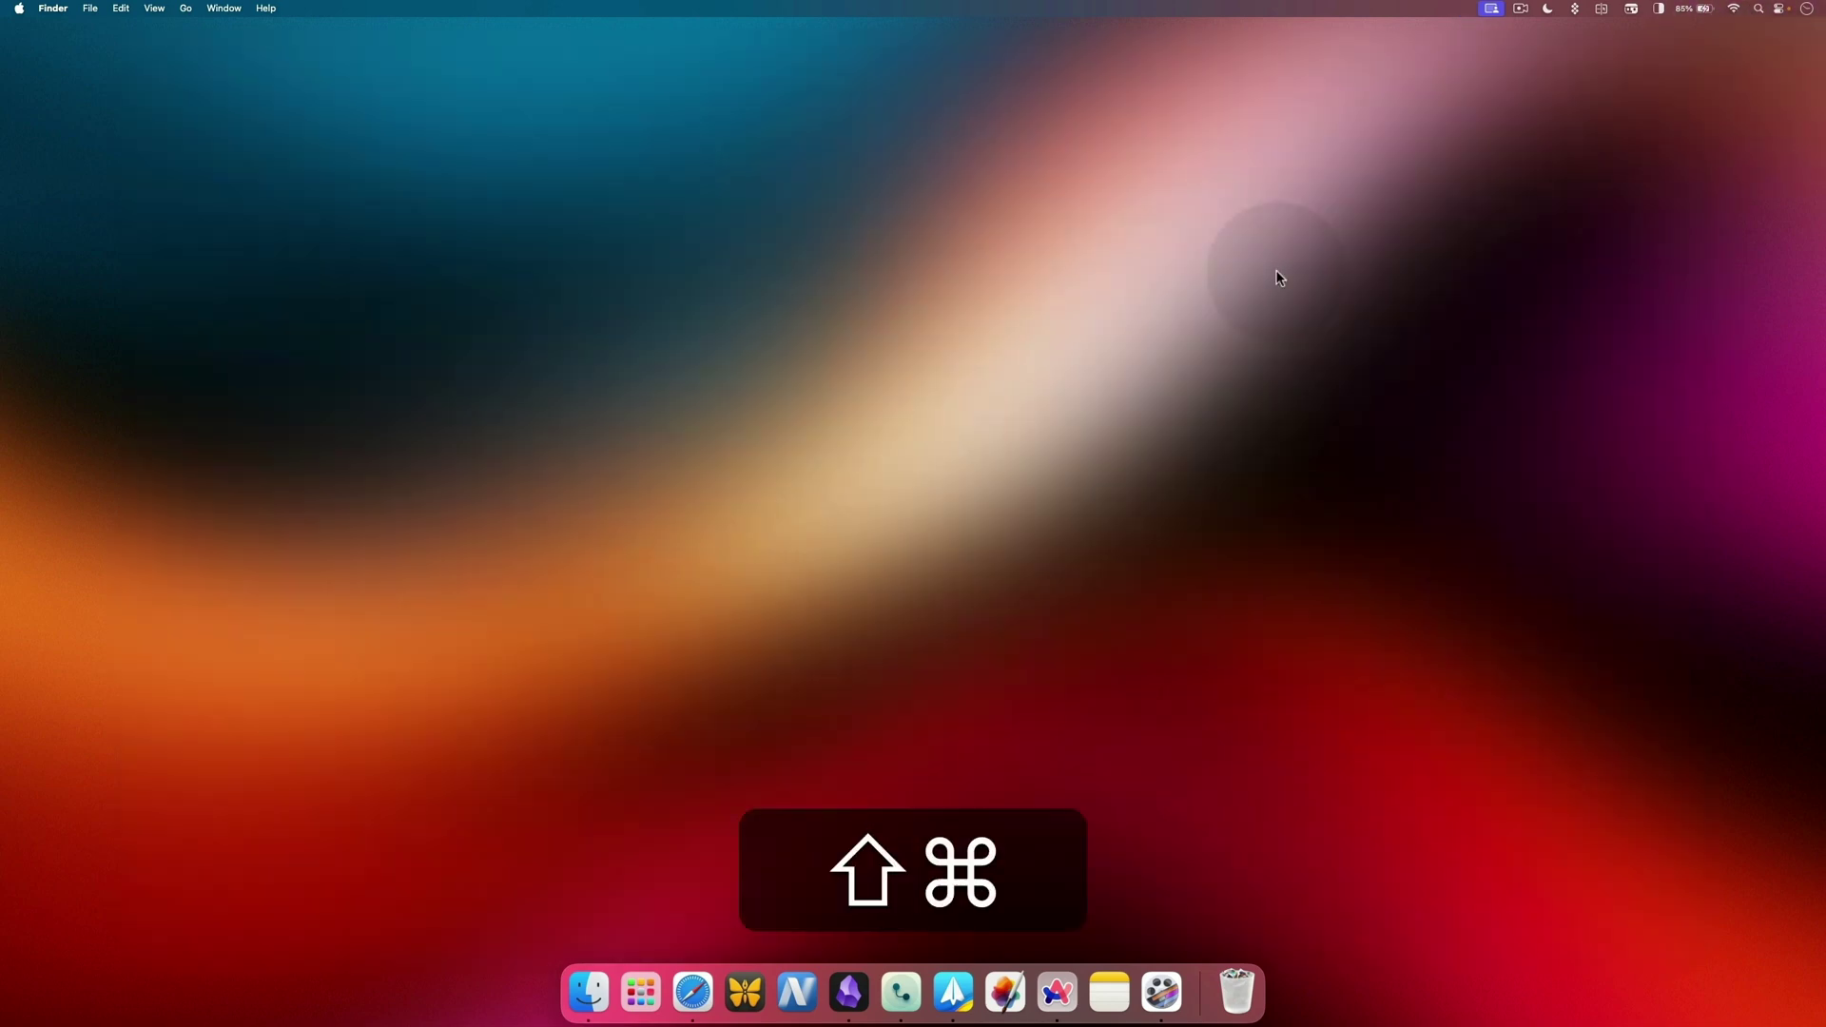
pyautogui.press('shift+super+3')
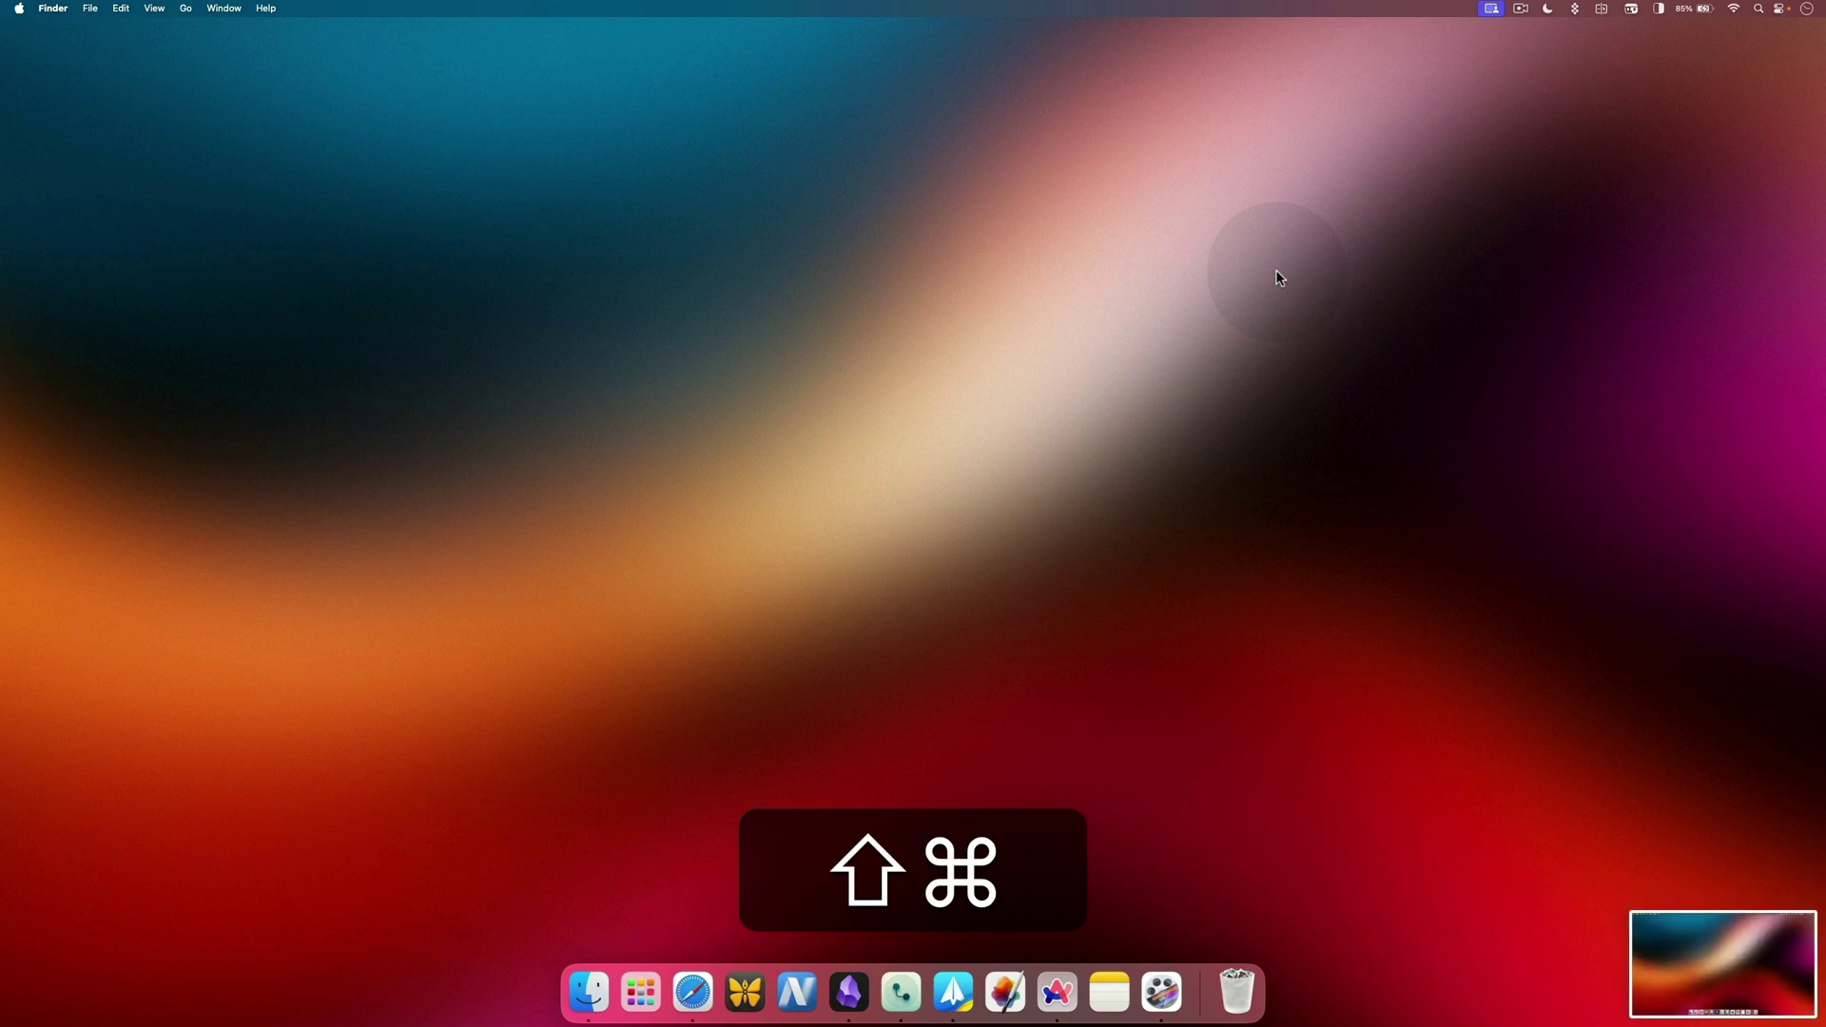
pyautogui.press('shift+super+4')
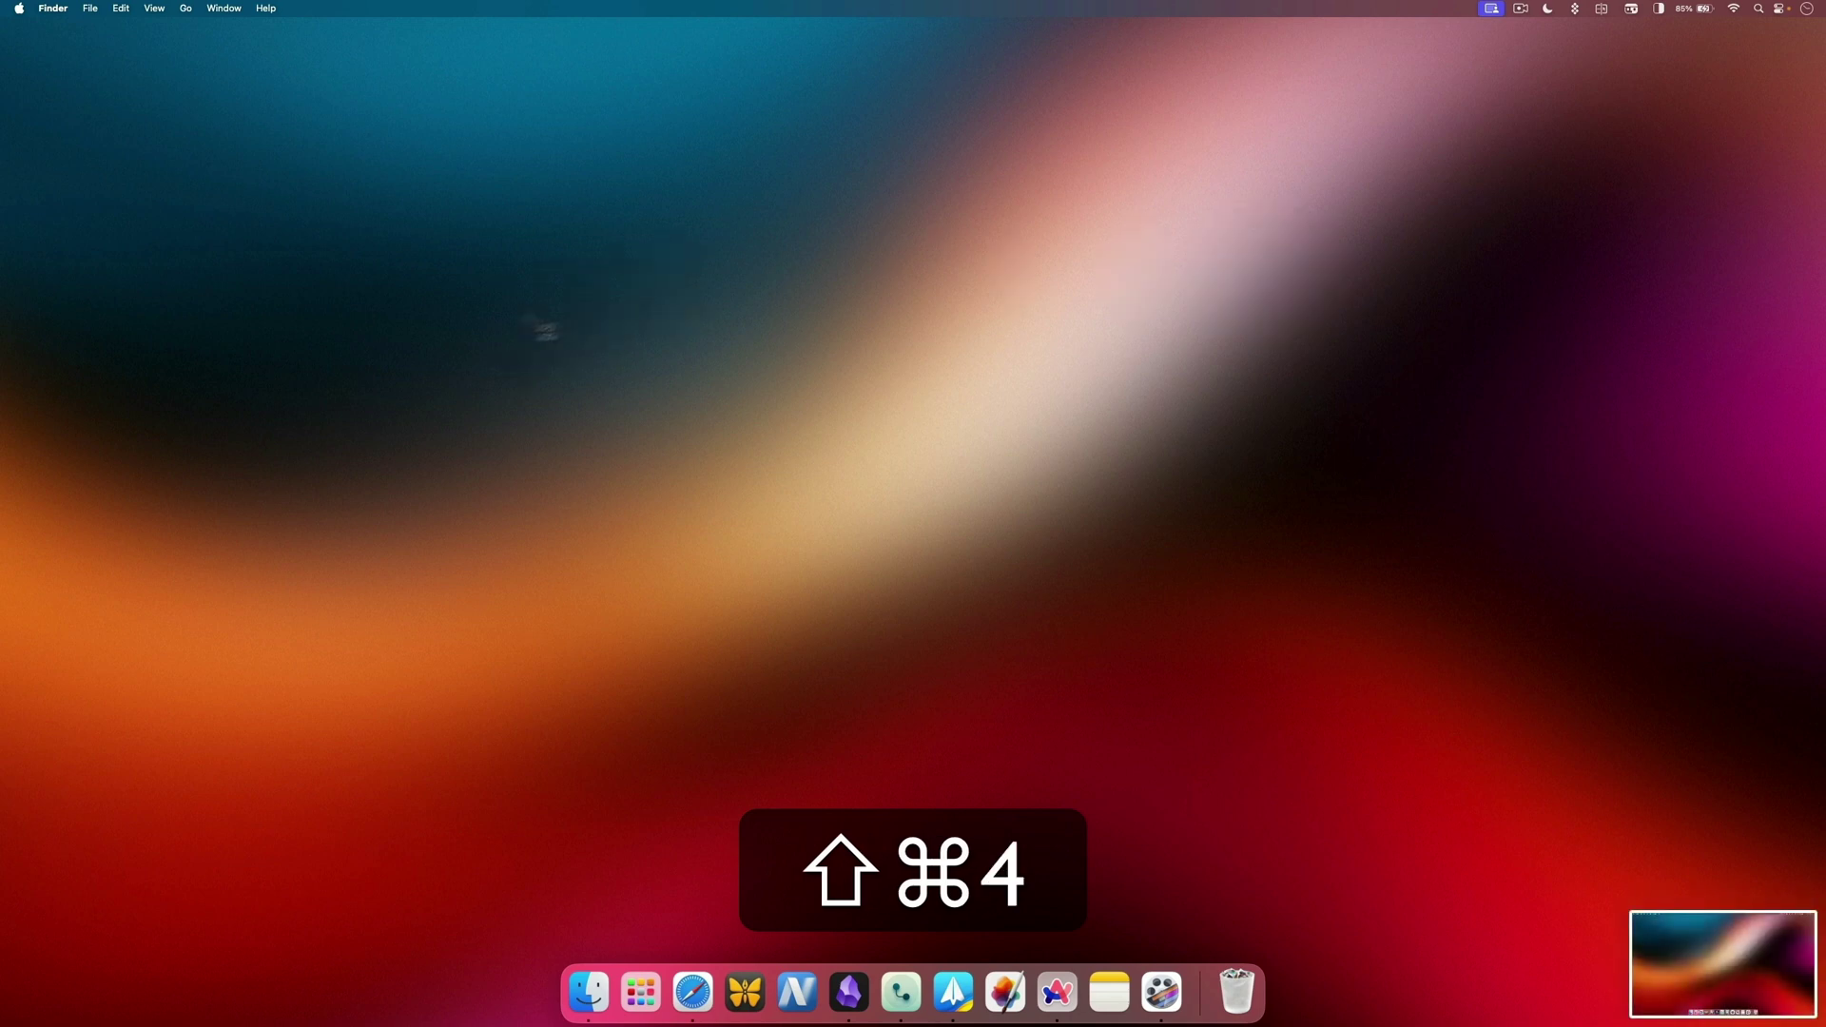
pyautogui.moveTo(386, 539); pyautogui.dragTo(1349, 1025)
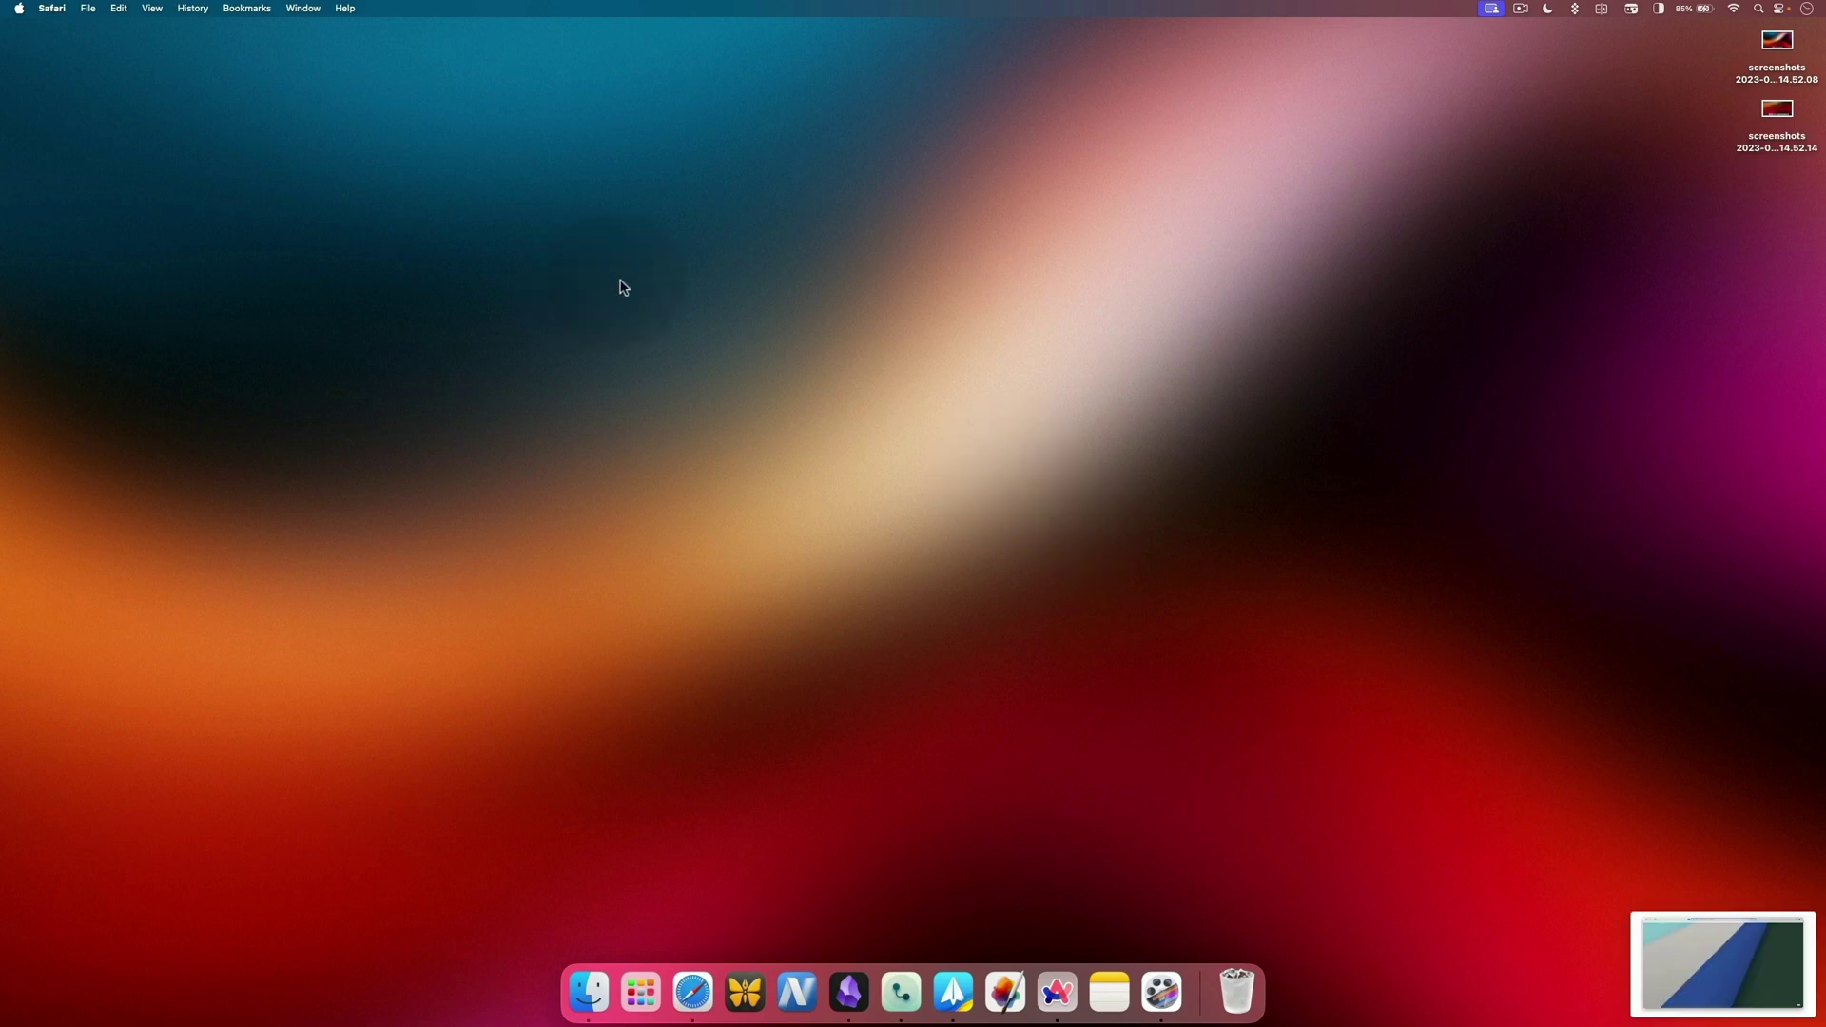
# Step: Bring up the ⇧⌘5 screenshot capture options and dismiss them
pyautogui.press('shift+super')
pyautogui.press('shift+super+5')
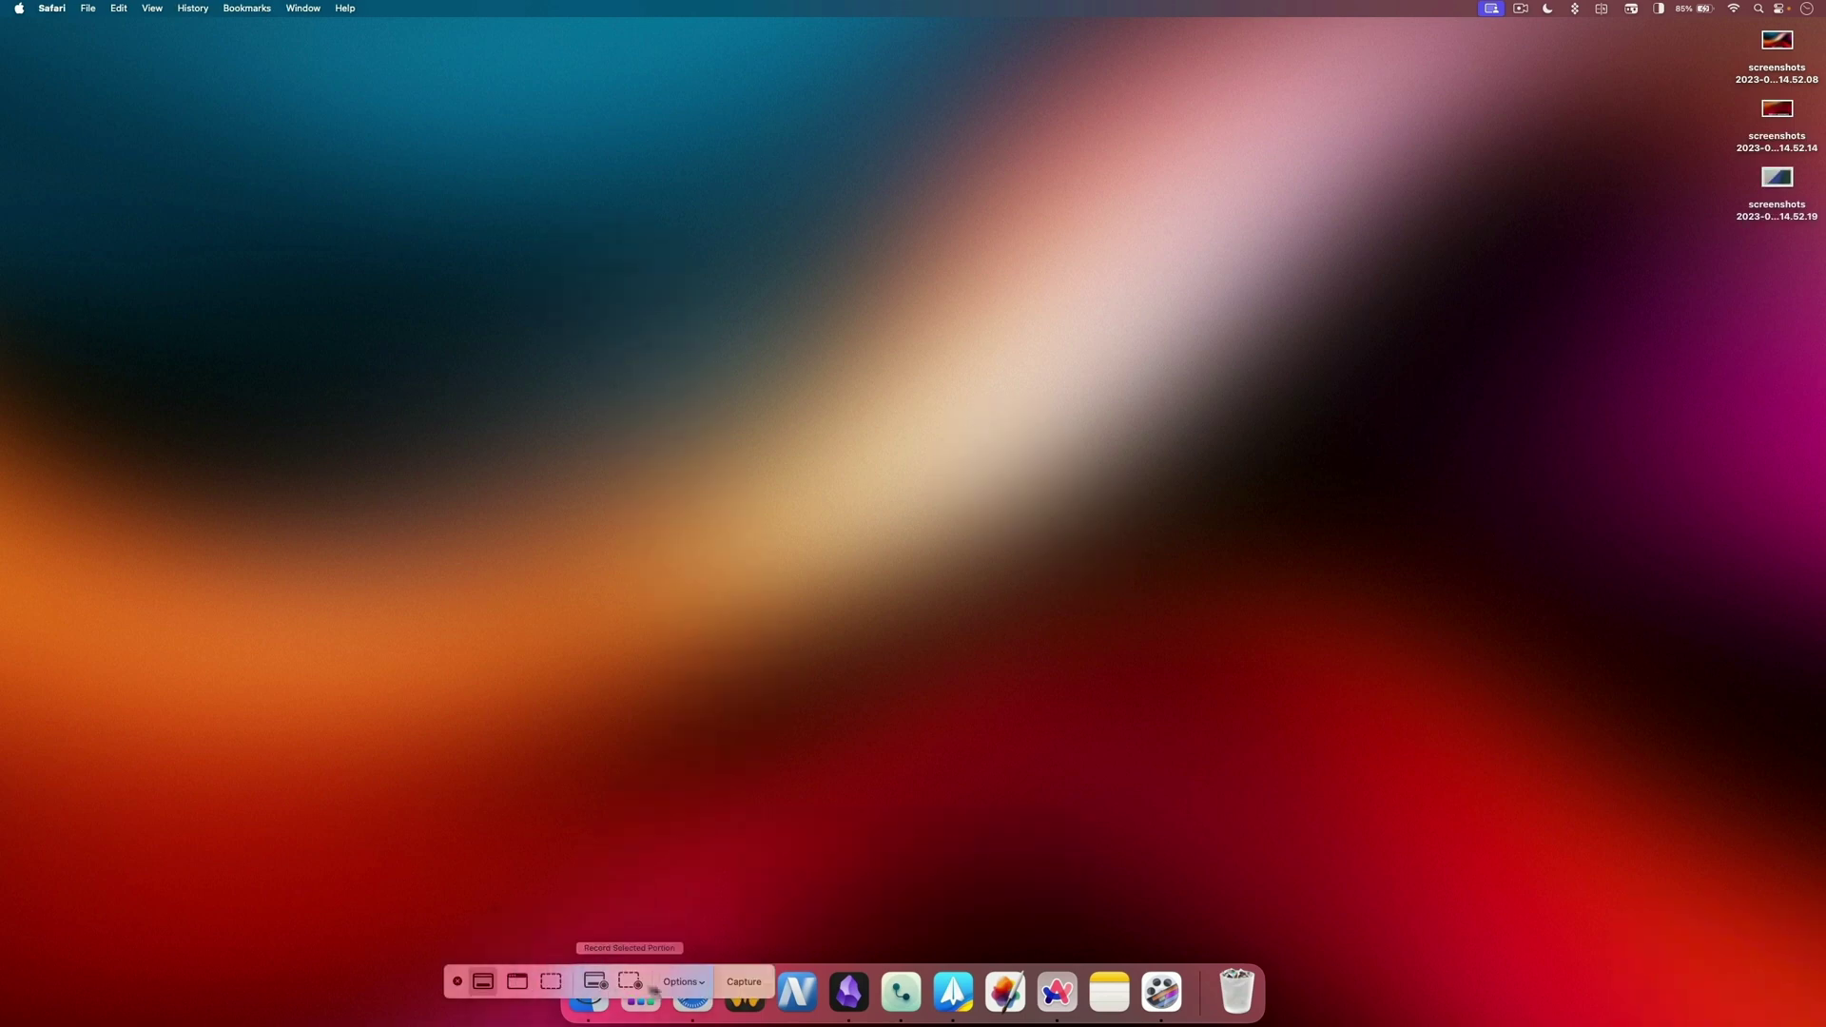
pyautogui.click(458, 982)
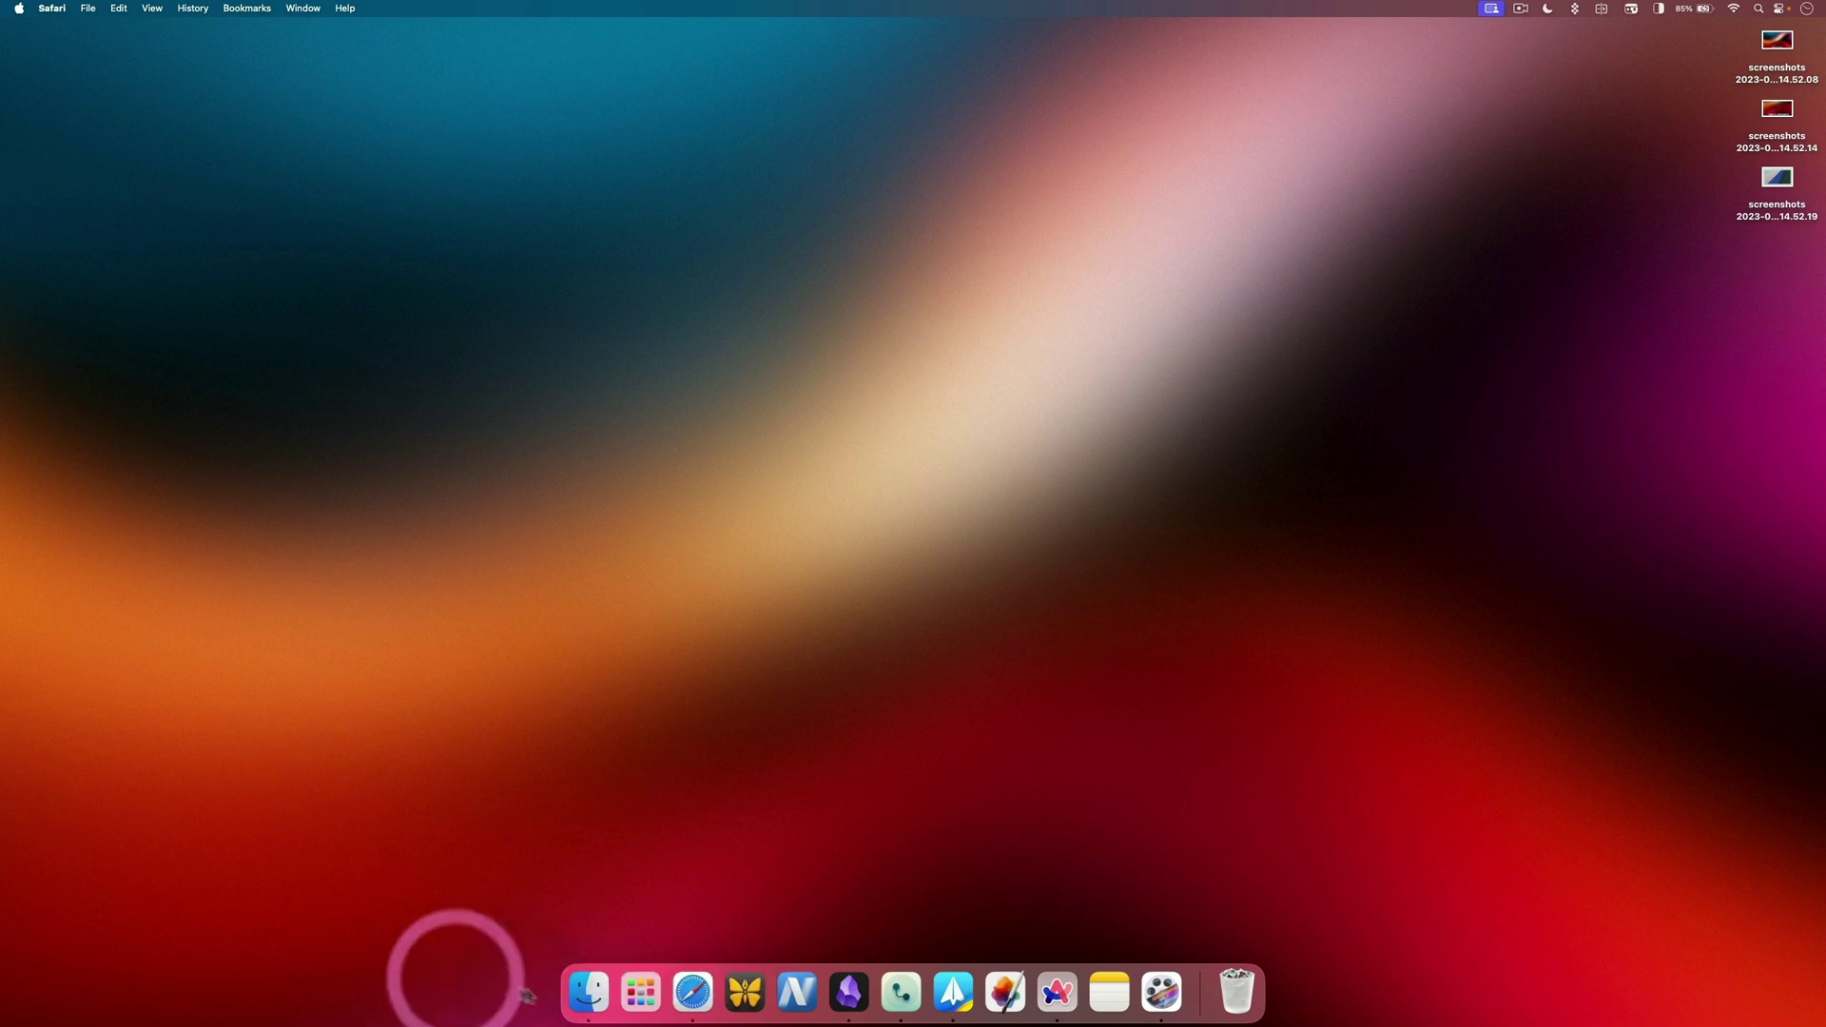
# Step: Capture the Safari window with ⇧⌘4 and Space, then close Safari
pyautogui.click(706, 1001)
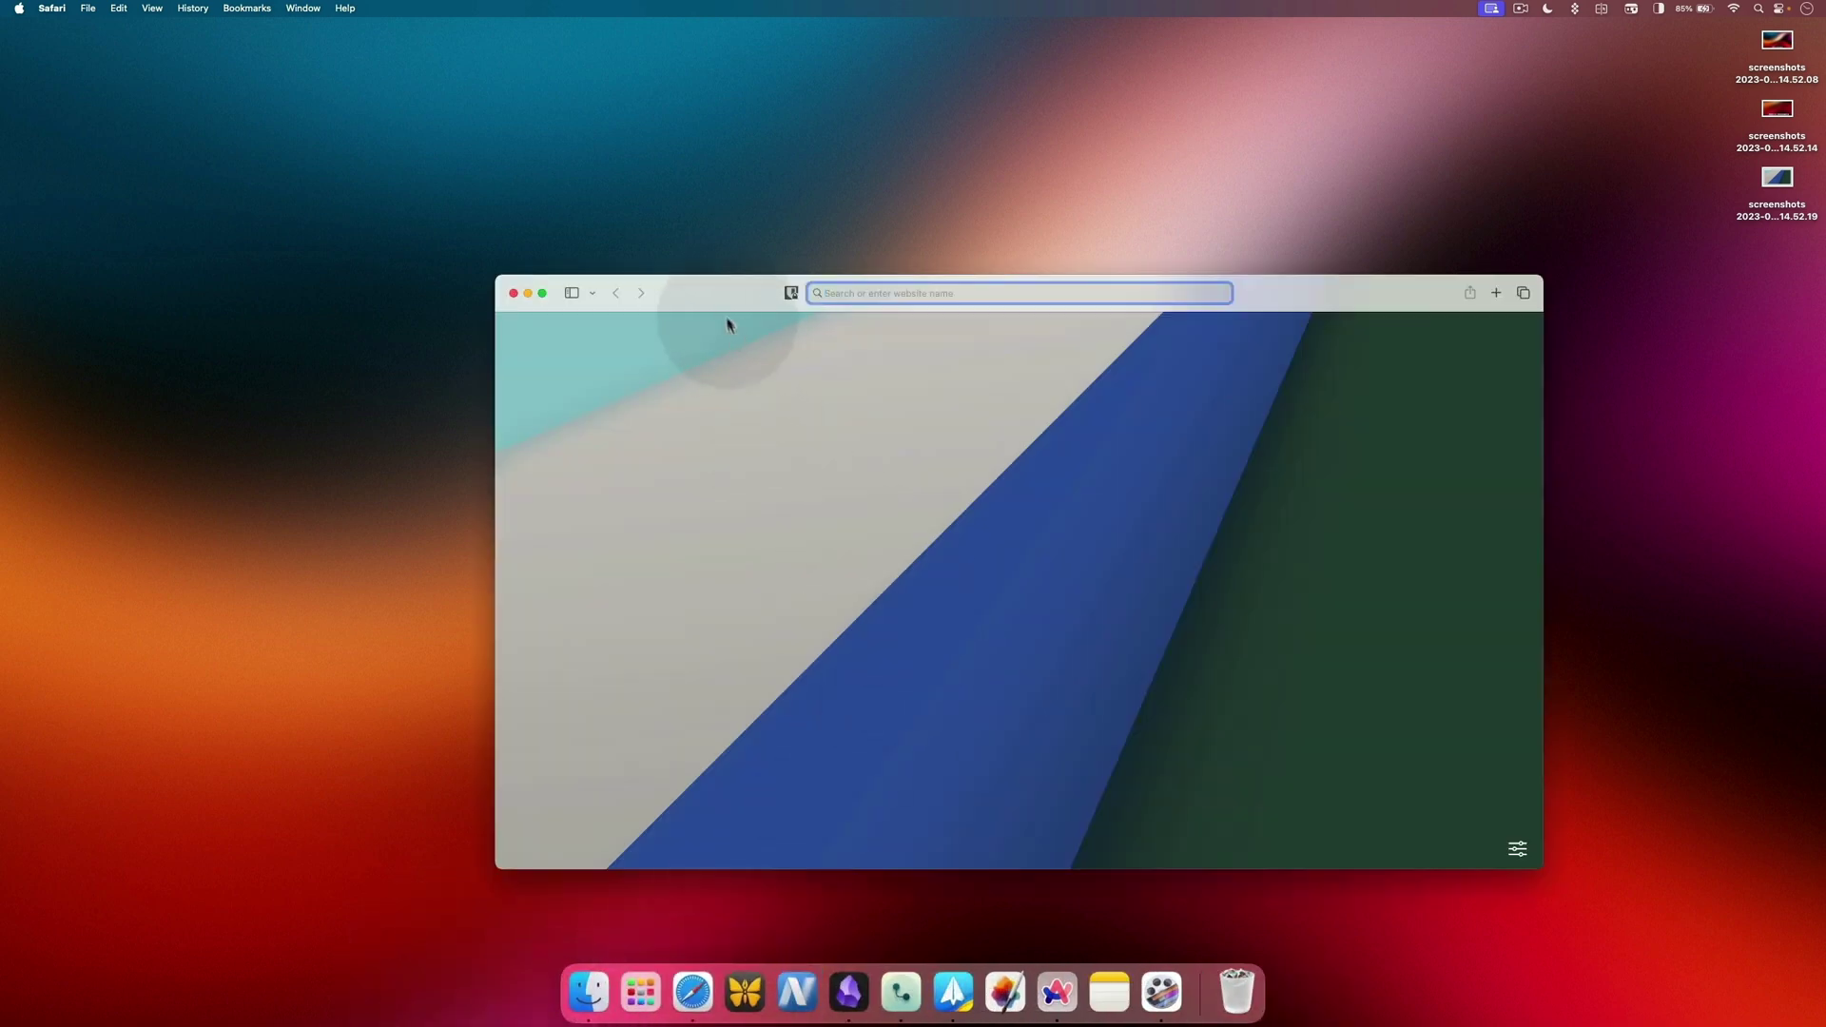
pyautogui.moveTo(727, 290); pyautogui.dragTo(698, 213)
pyautogui.press('shift+super+4')
pyautogui.press('space')
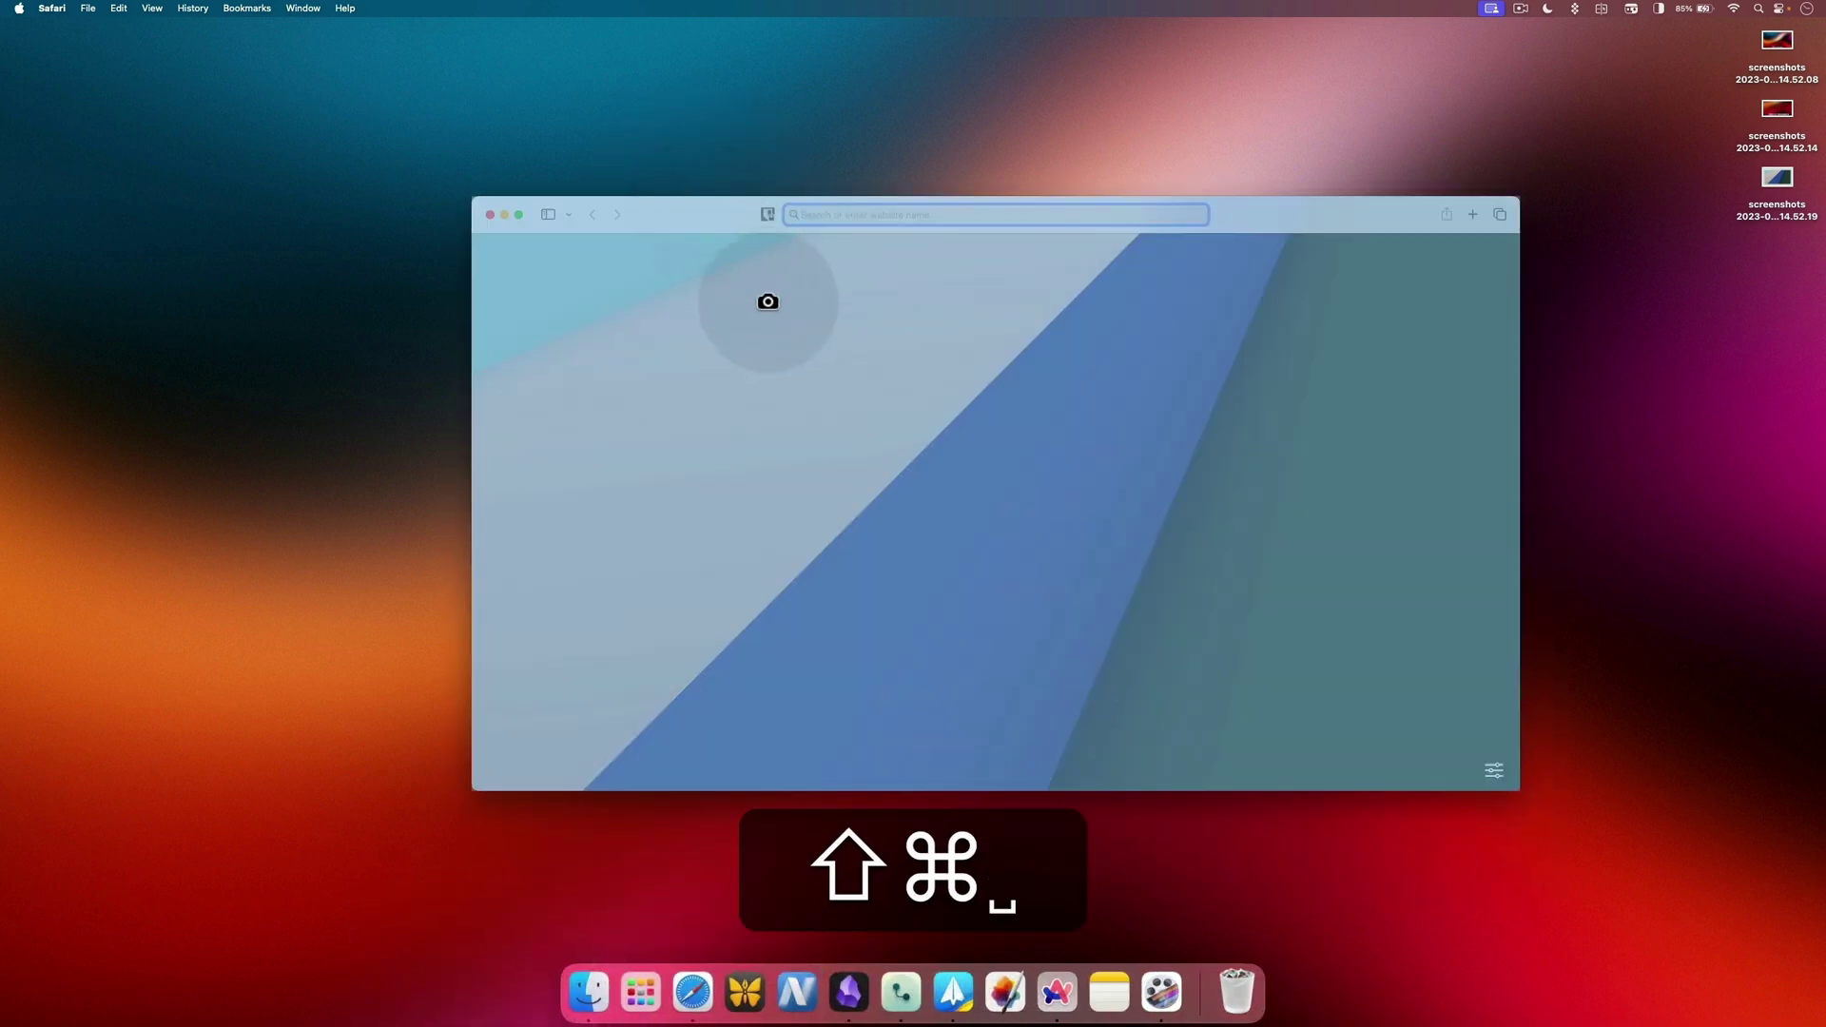
pyautogui.click(767, 297)
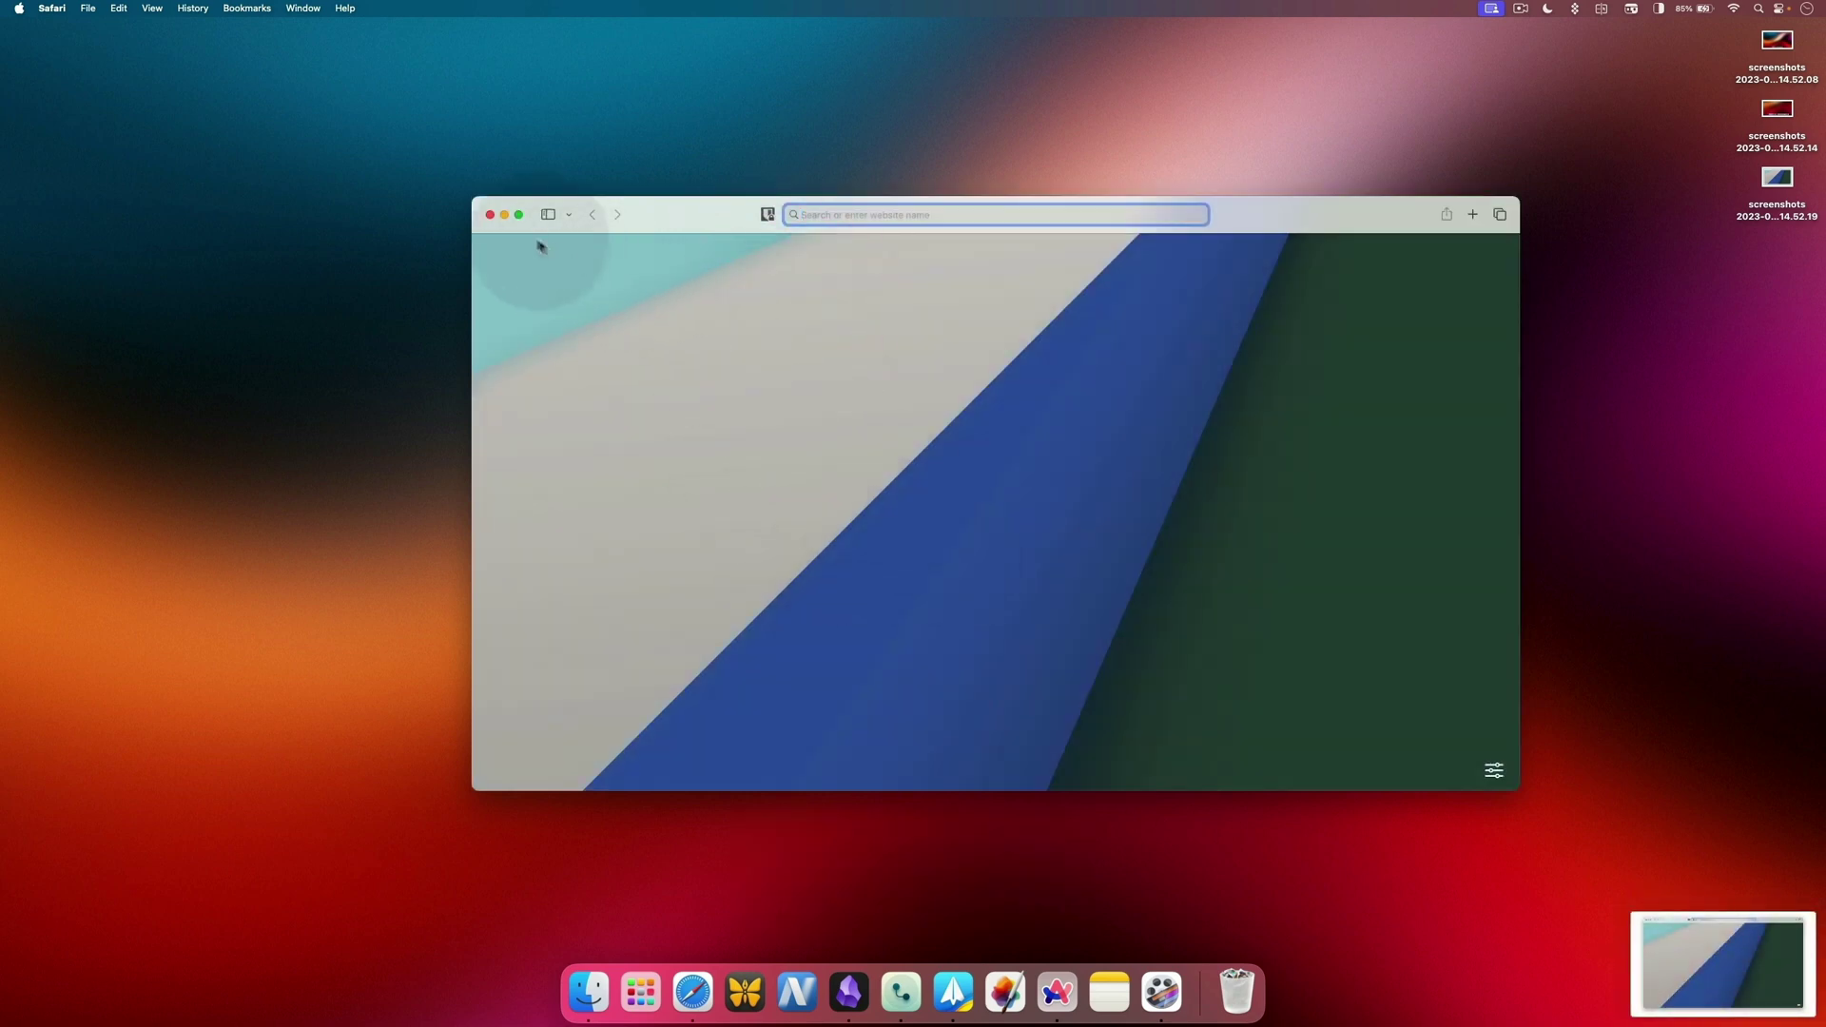
pyautogui.click(491, 215)
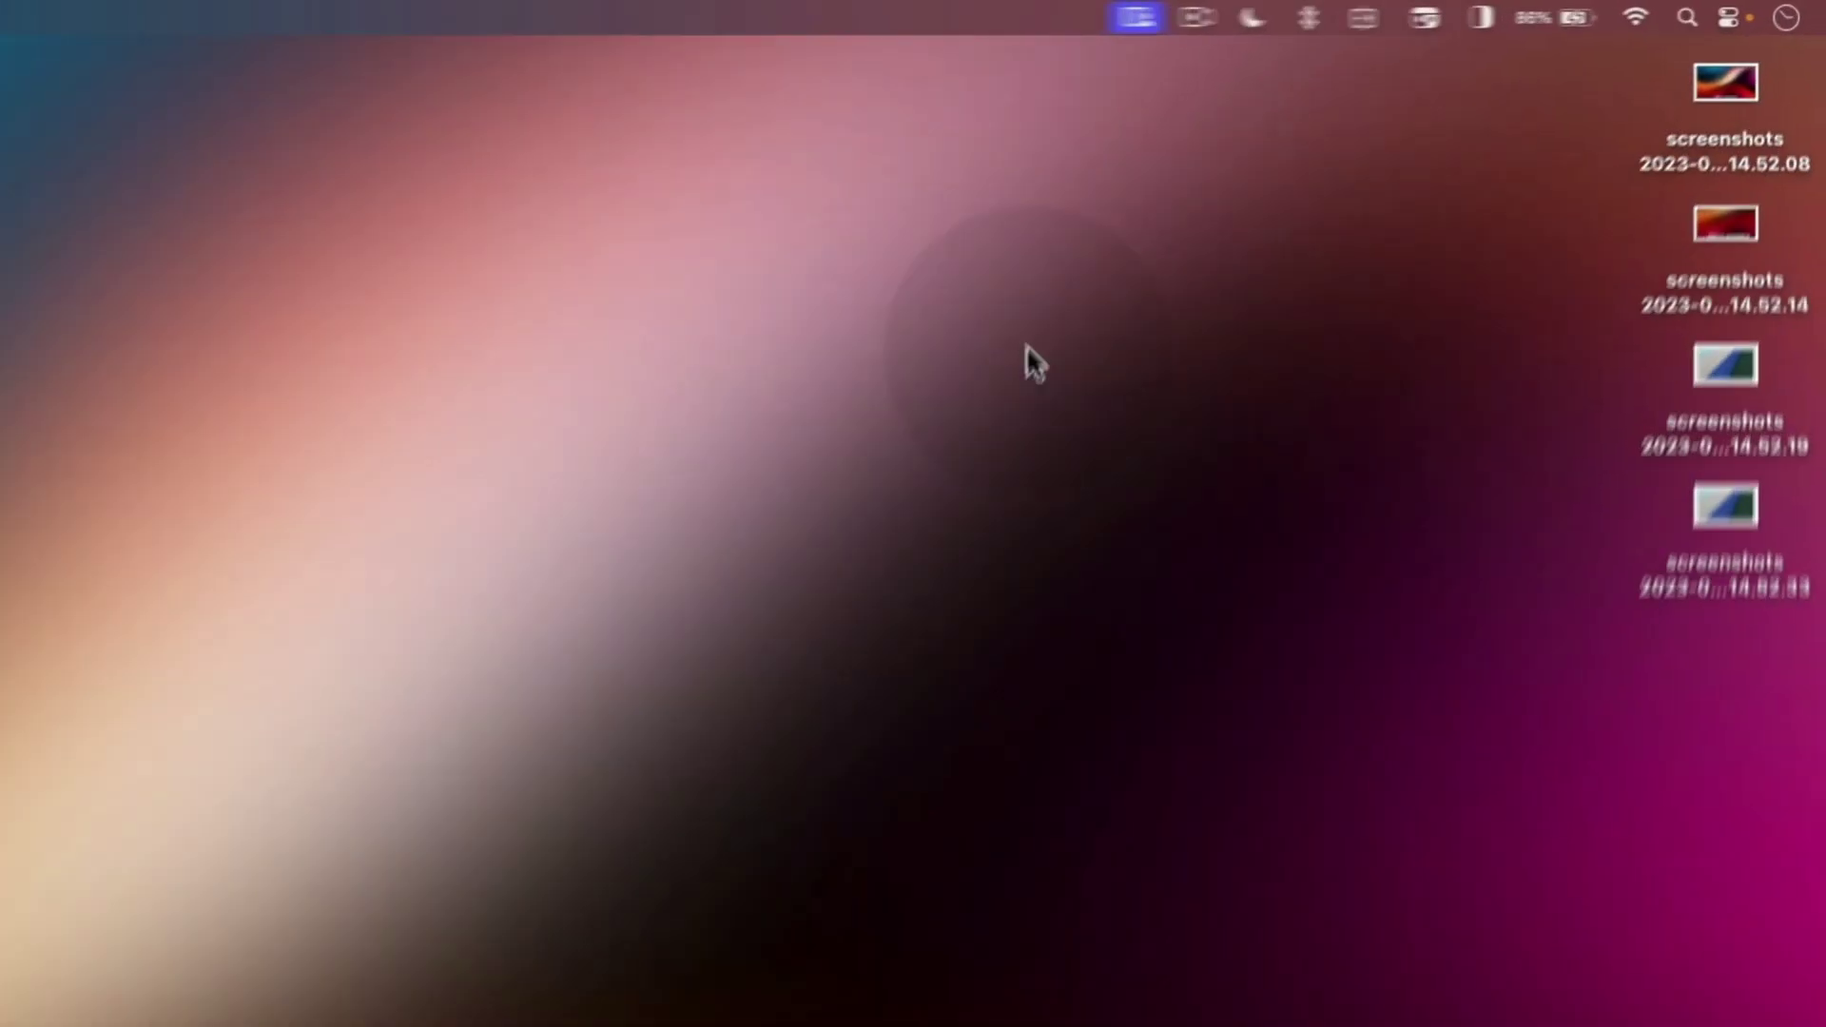
# Step: Enlarge the desktop icons to 80×80 through the desktop's Show View Options
pyautogui.rightClick(1446, 168)
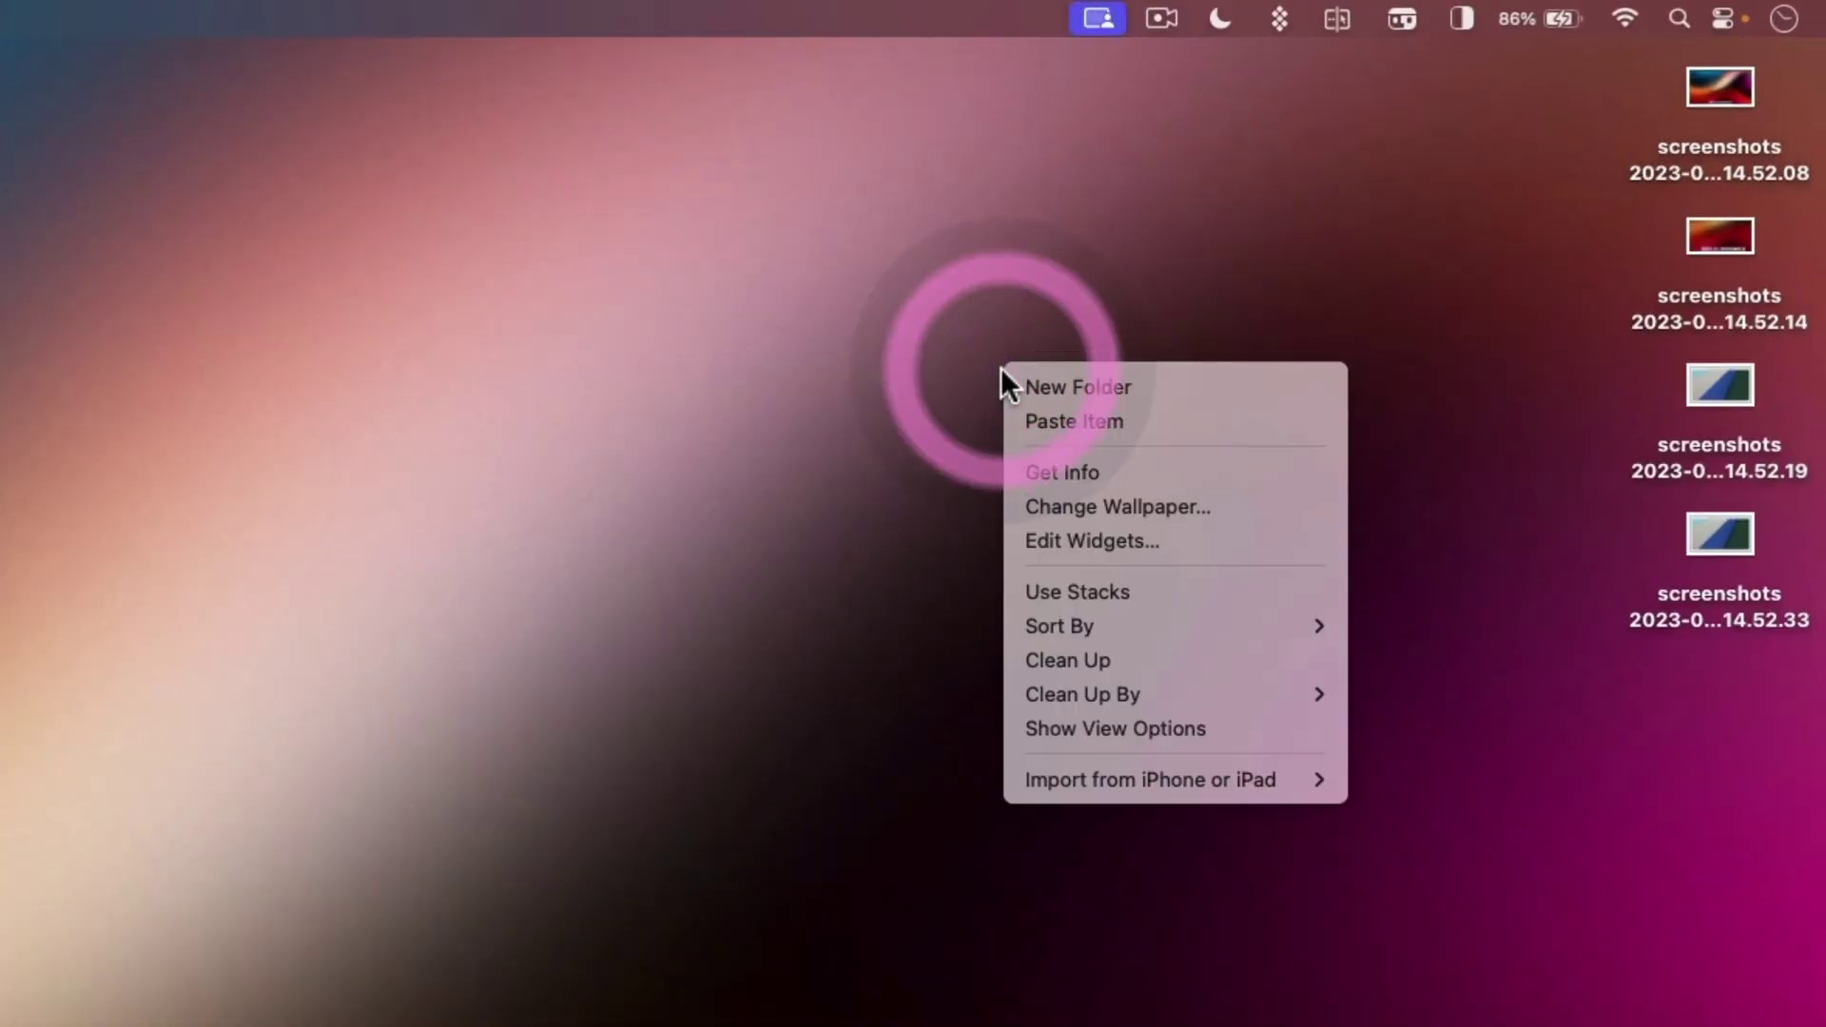
pyautogui.click(1051, 728)
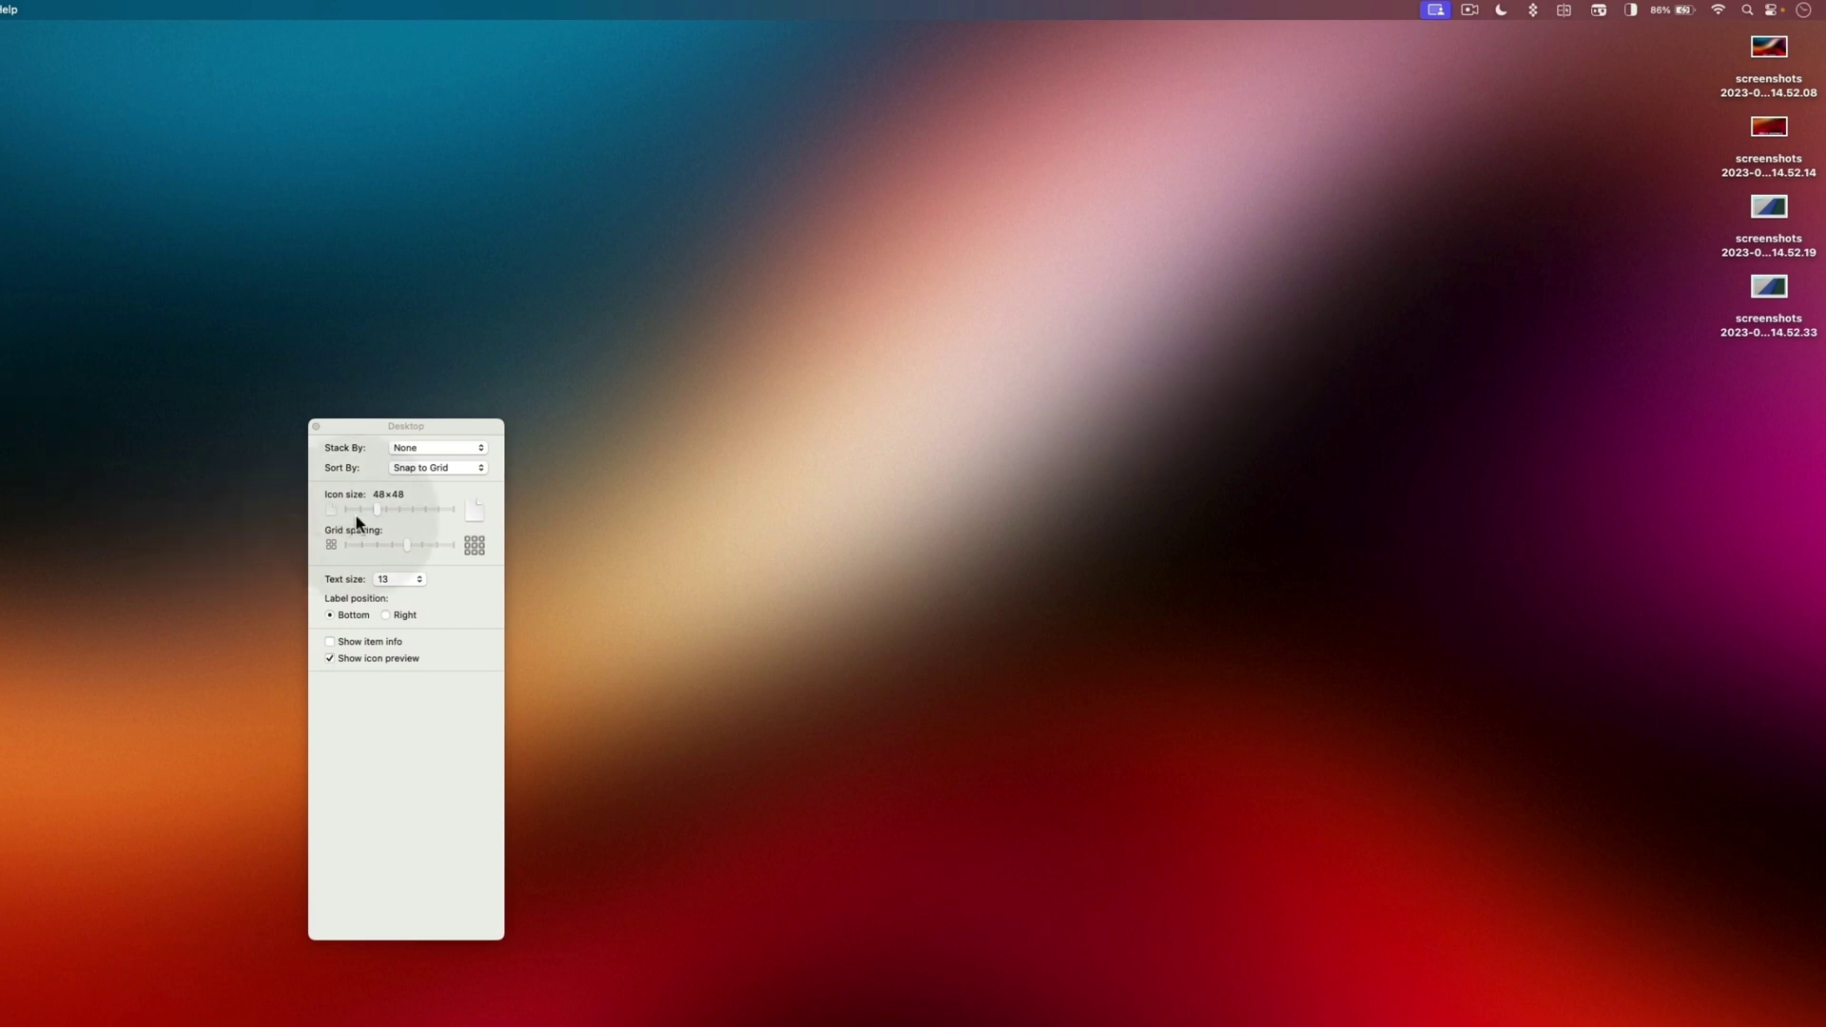
pyautogui.moveTo(375, 508)
pyautogui.mouseDown()
pyautogui.moveTo(430, 510)
pyautogui.moveTo(388, 511)
pyautogui.moveTo(387, 546)
pyautogui.moveTo(404, 509)
pyautogui.mouseUp()
pyautogui.click(317, 425)
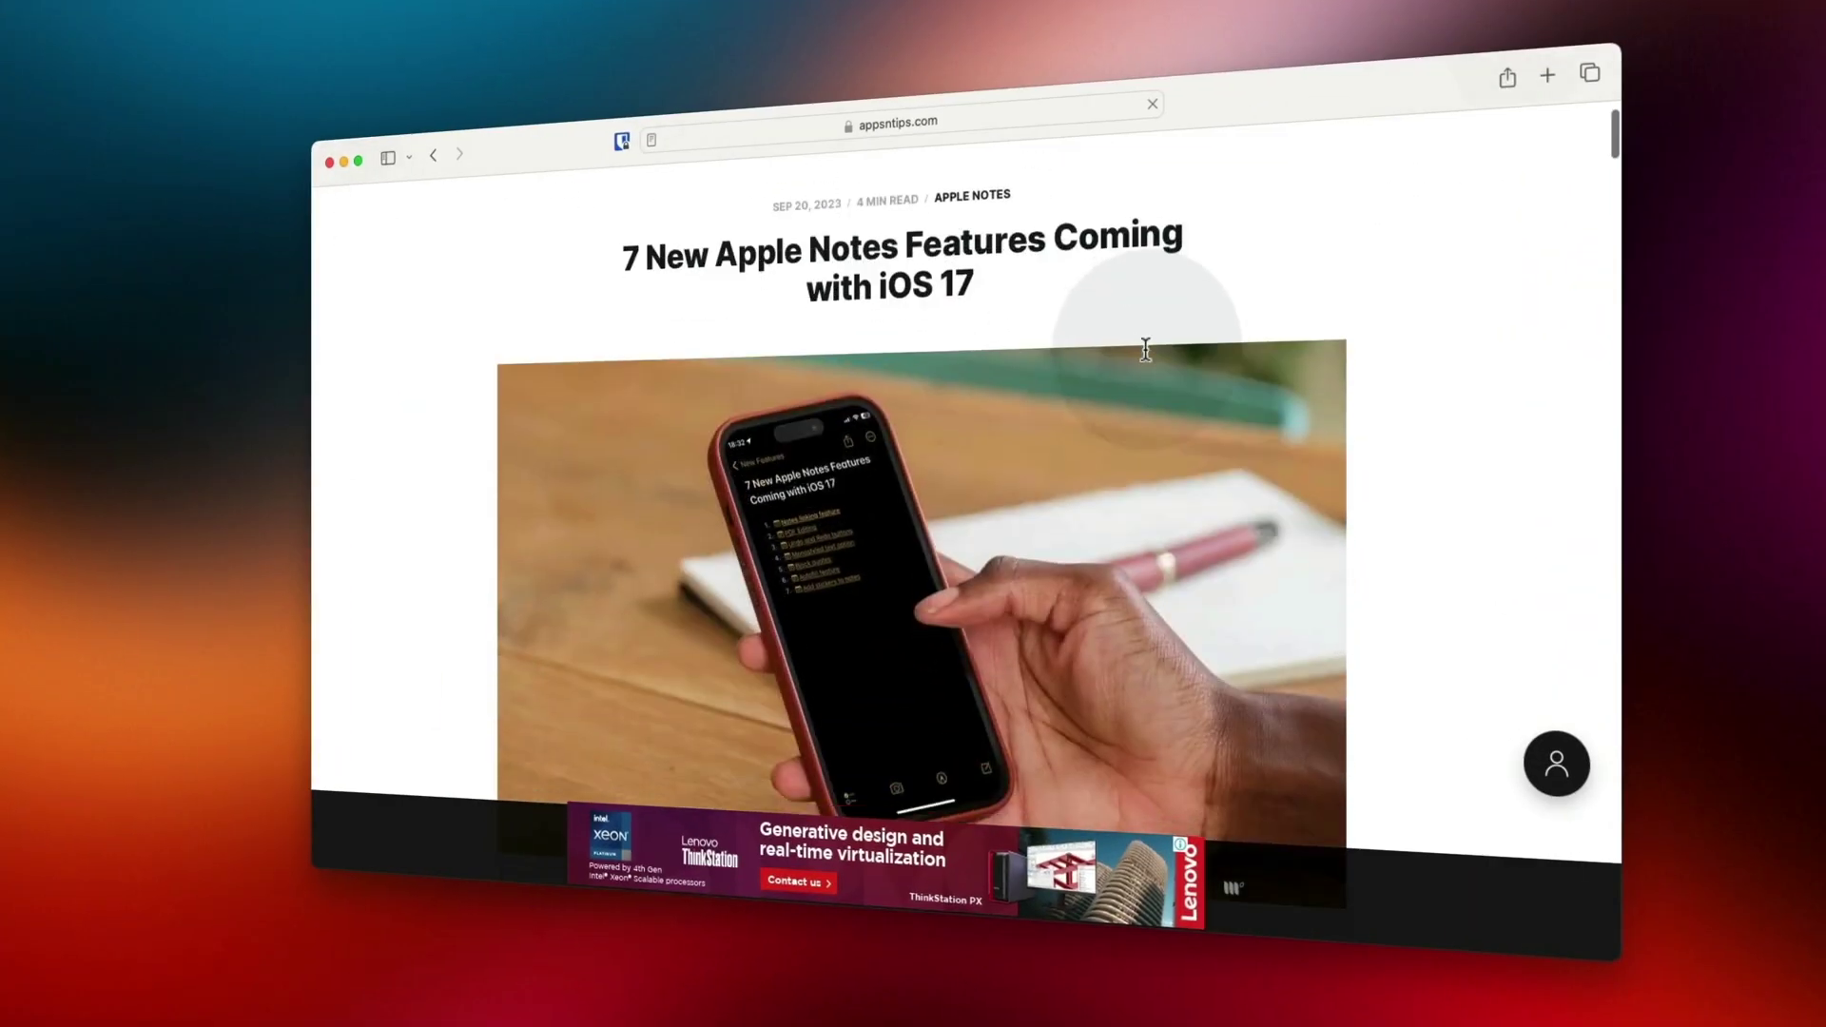
# Step: Set Show scroll bars to Always under Appearance, then bring the Safari article to the front
pyautogui.scroll(-3, 1146, 350)
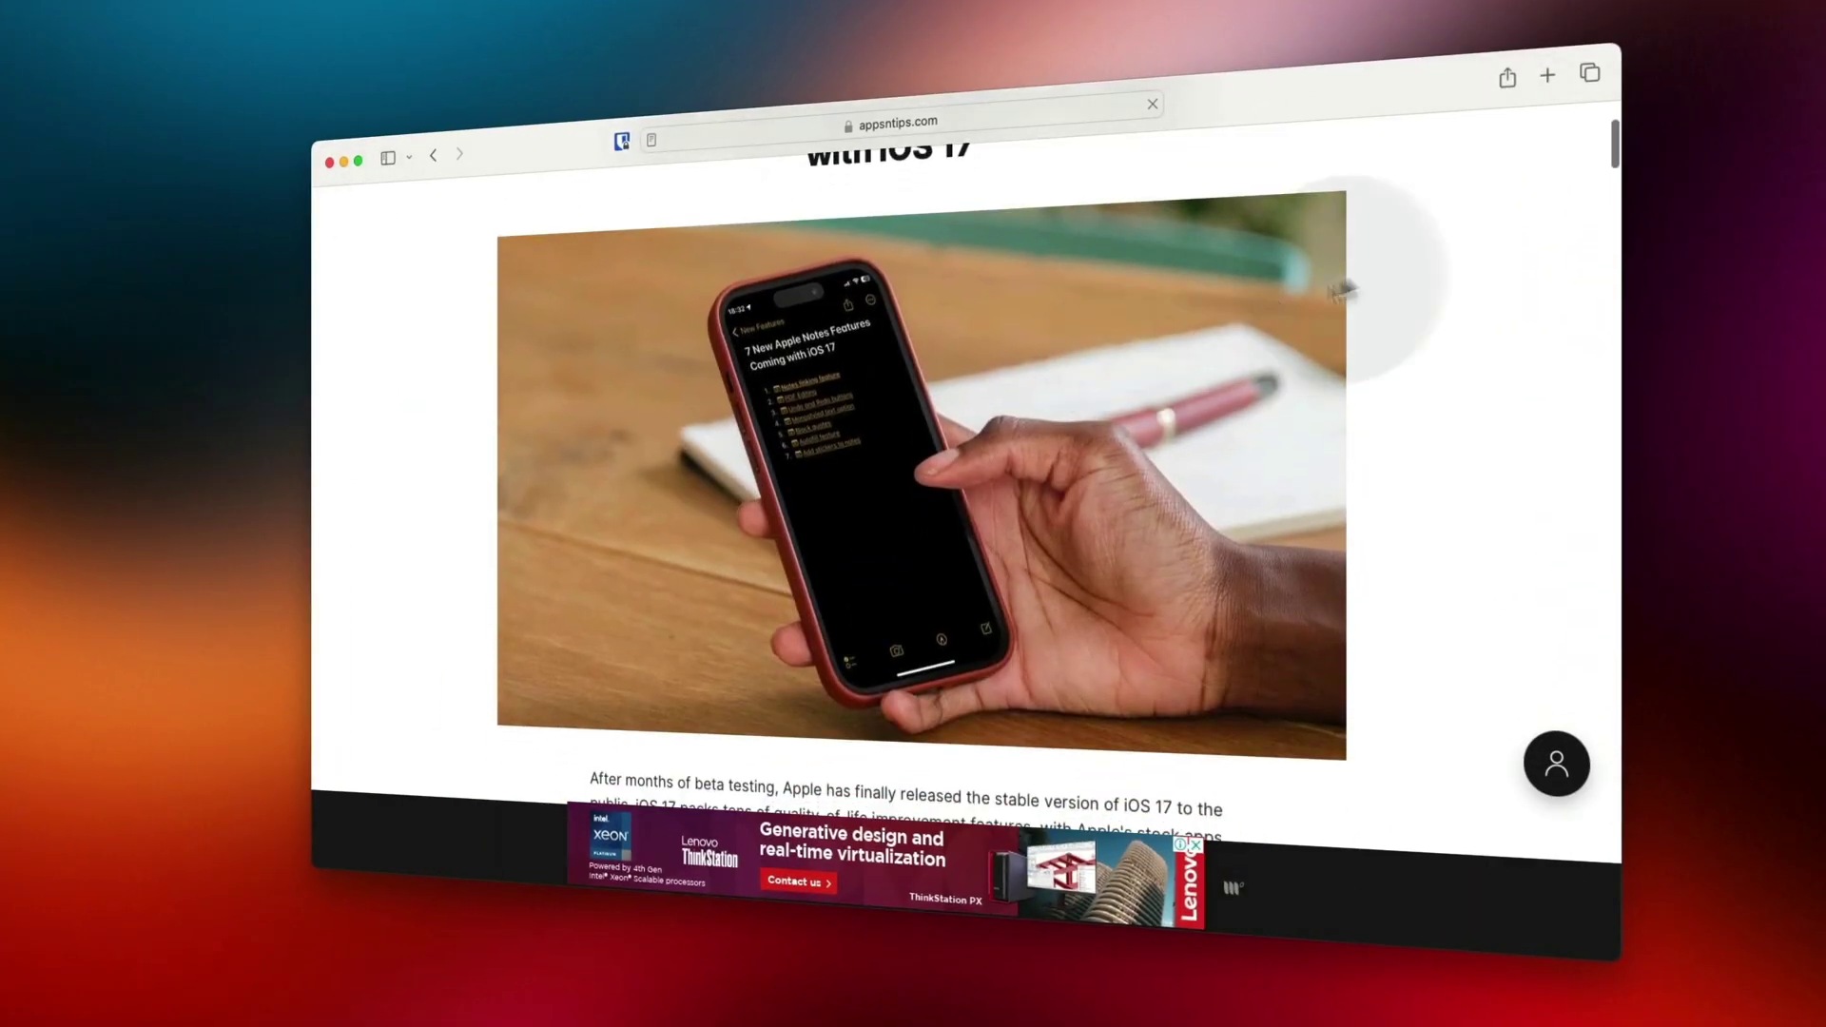
pyautogui.moveTo(1610, 134); pyautogui.dragTo(1604, 340)
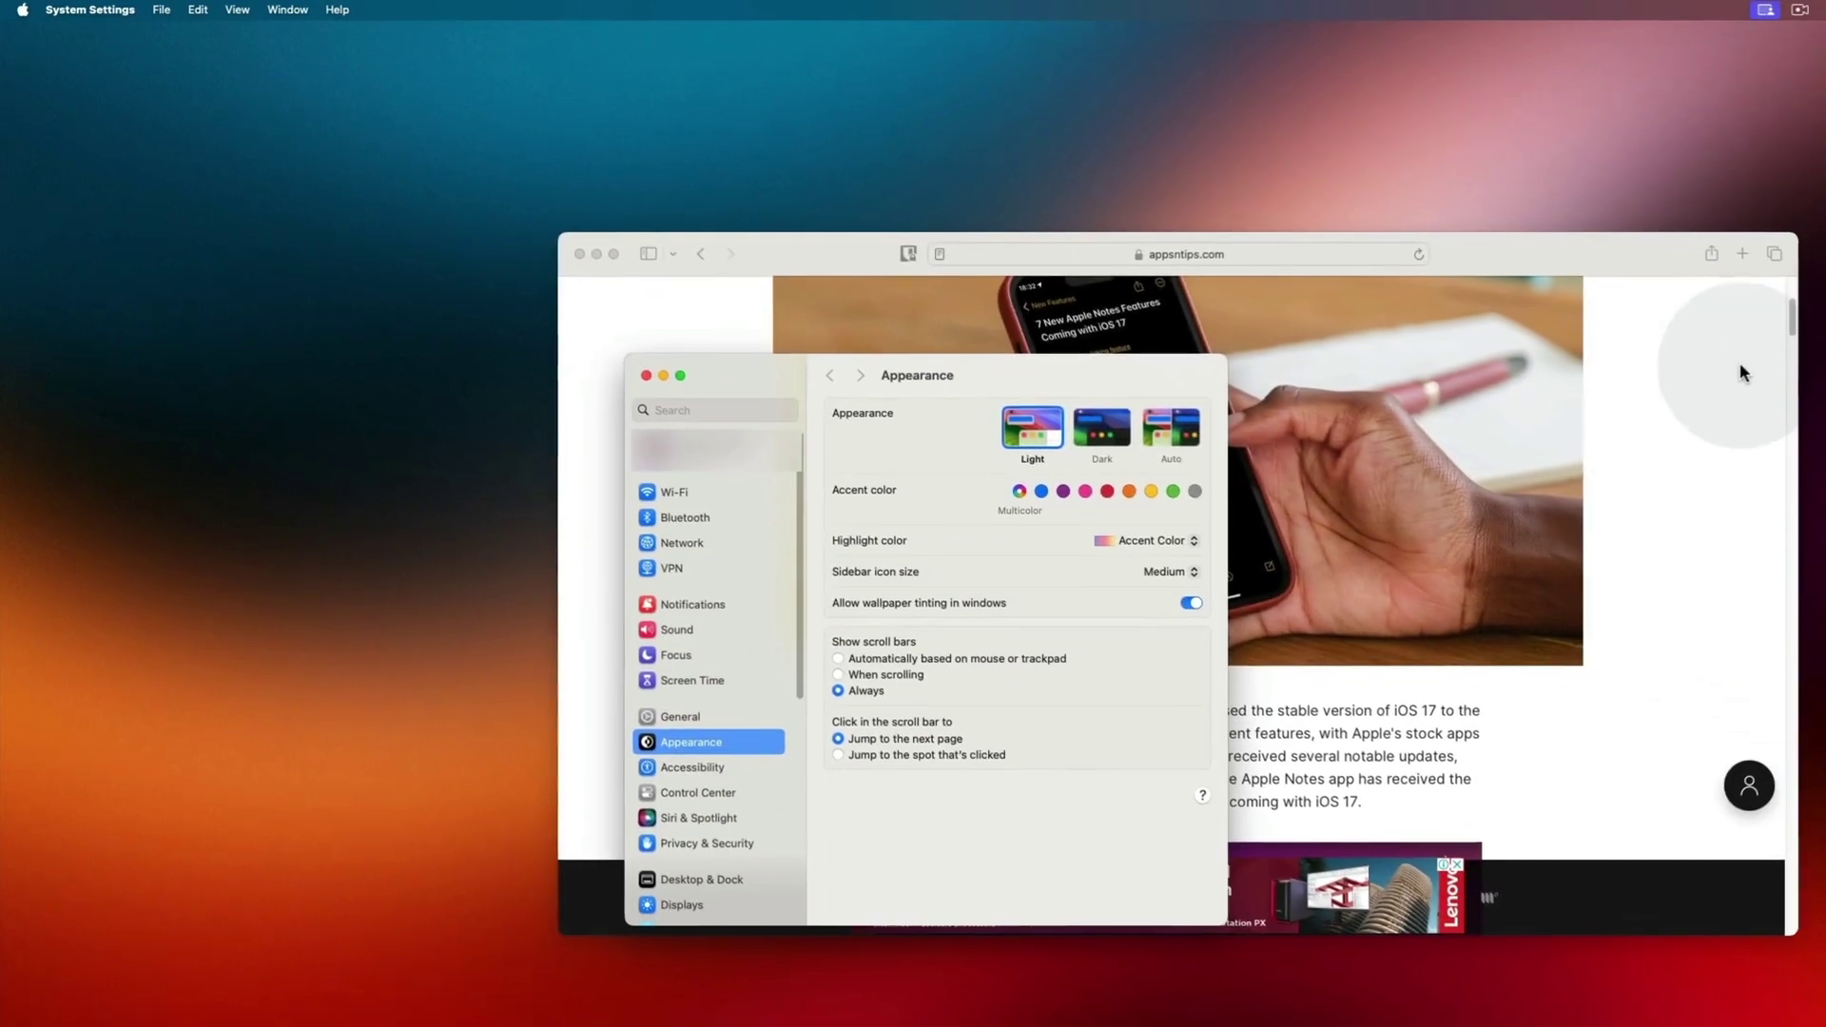
pyautogui.click(1792, 428)
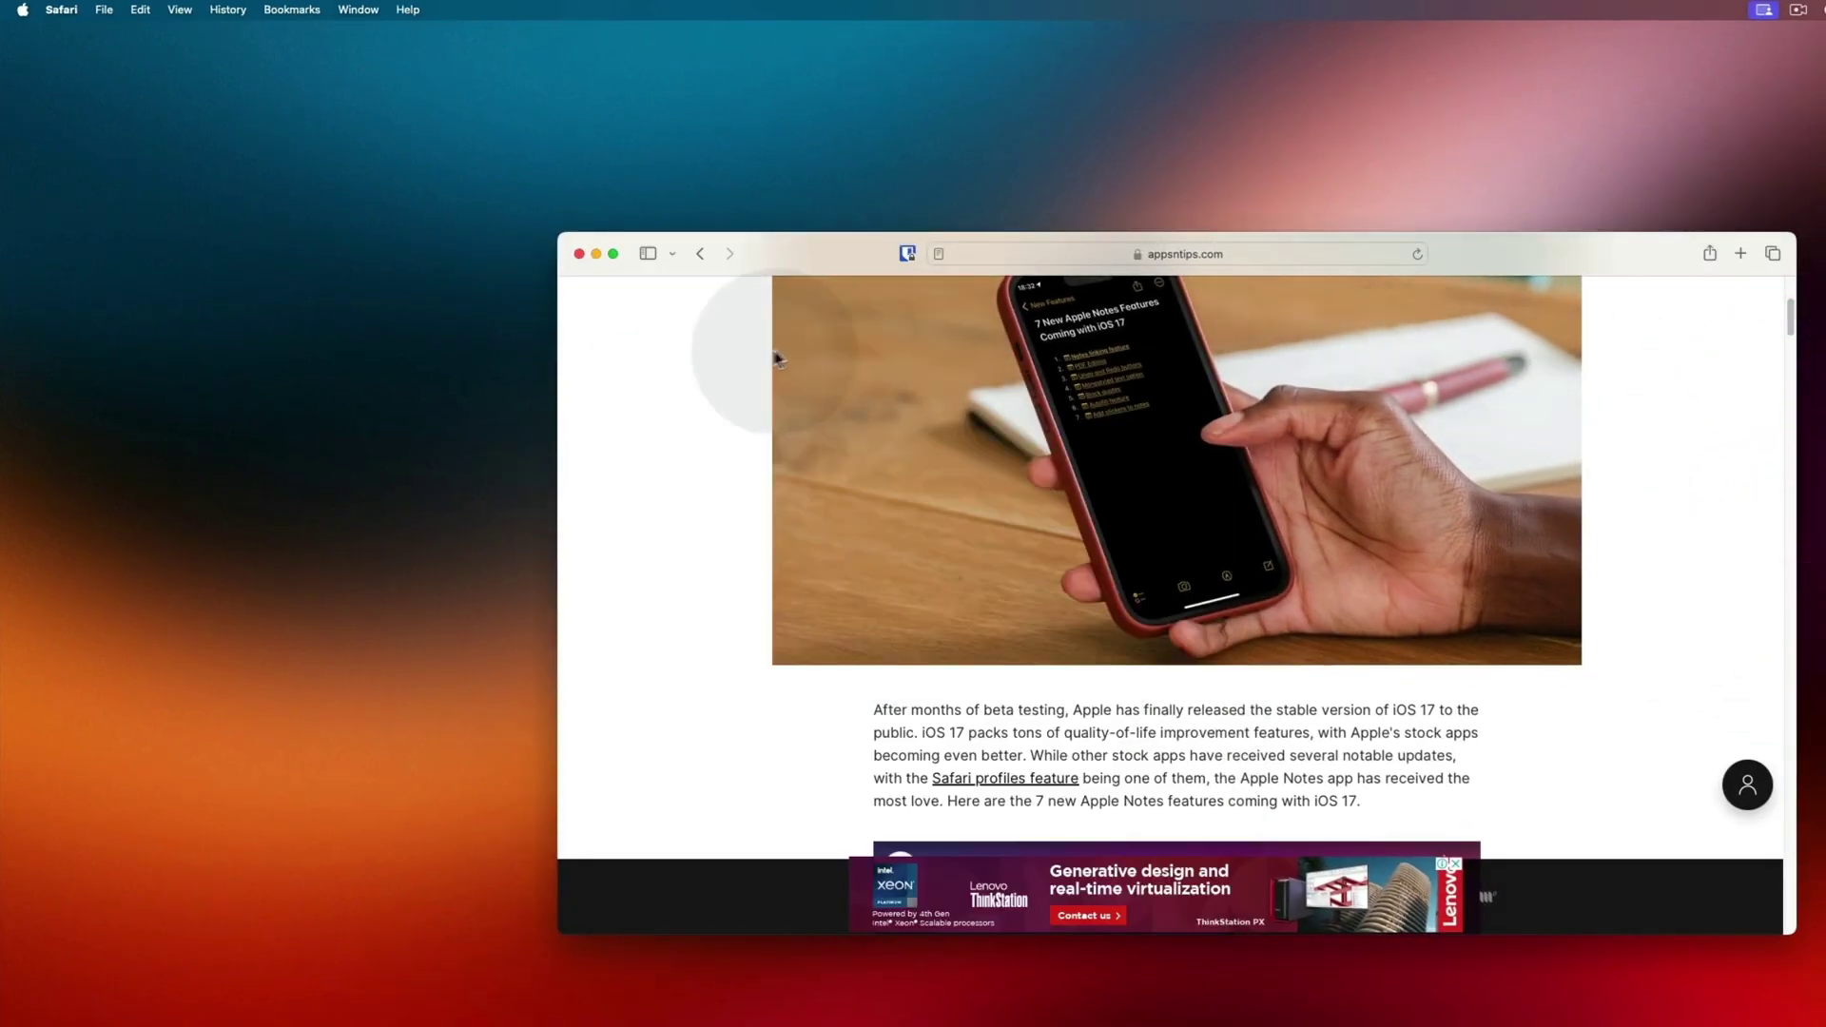
# Step: Tile the Safari article to the left half and put News Explorer on the right half
pyautogui.press('super+Tab')
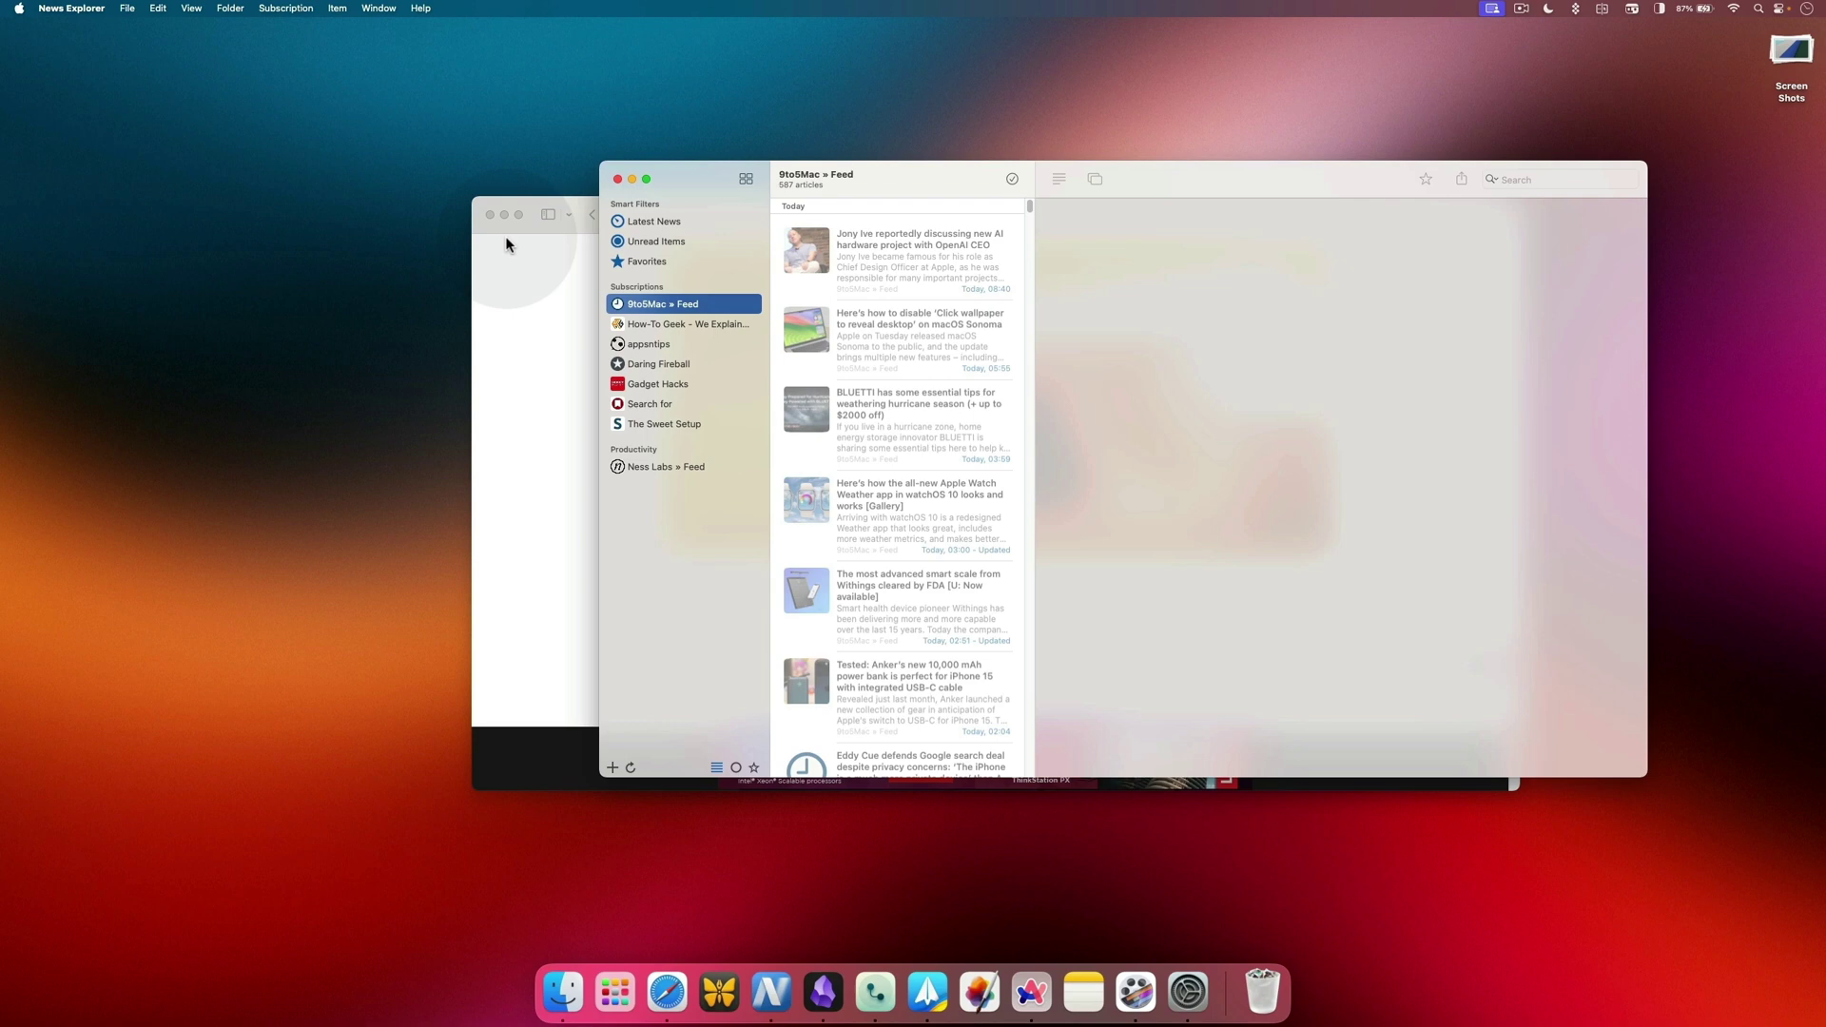
pyautogui.click(511, 214)
pyautogui.moveTo(519, 218)
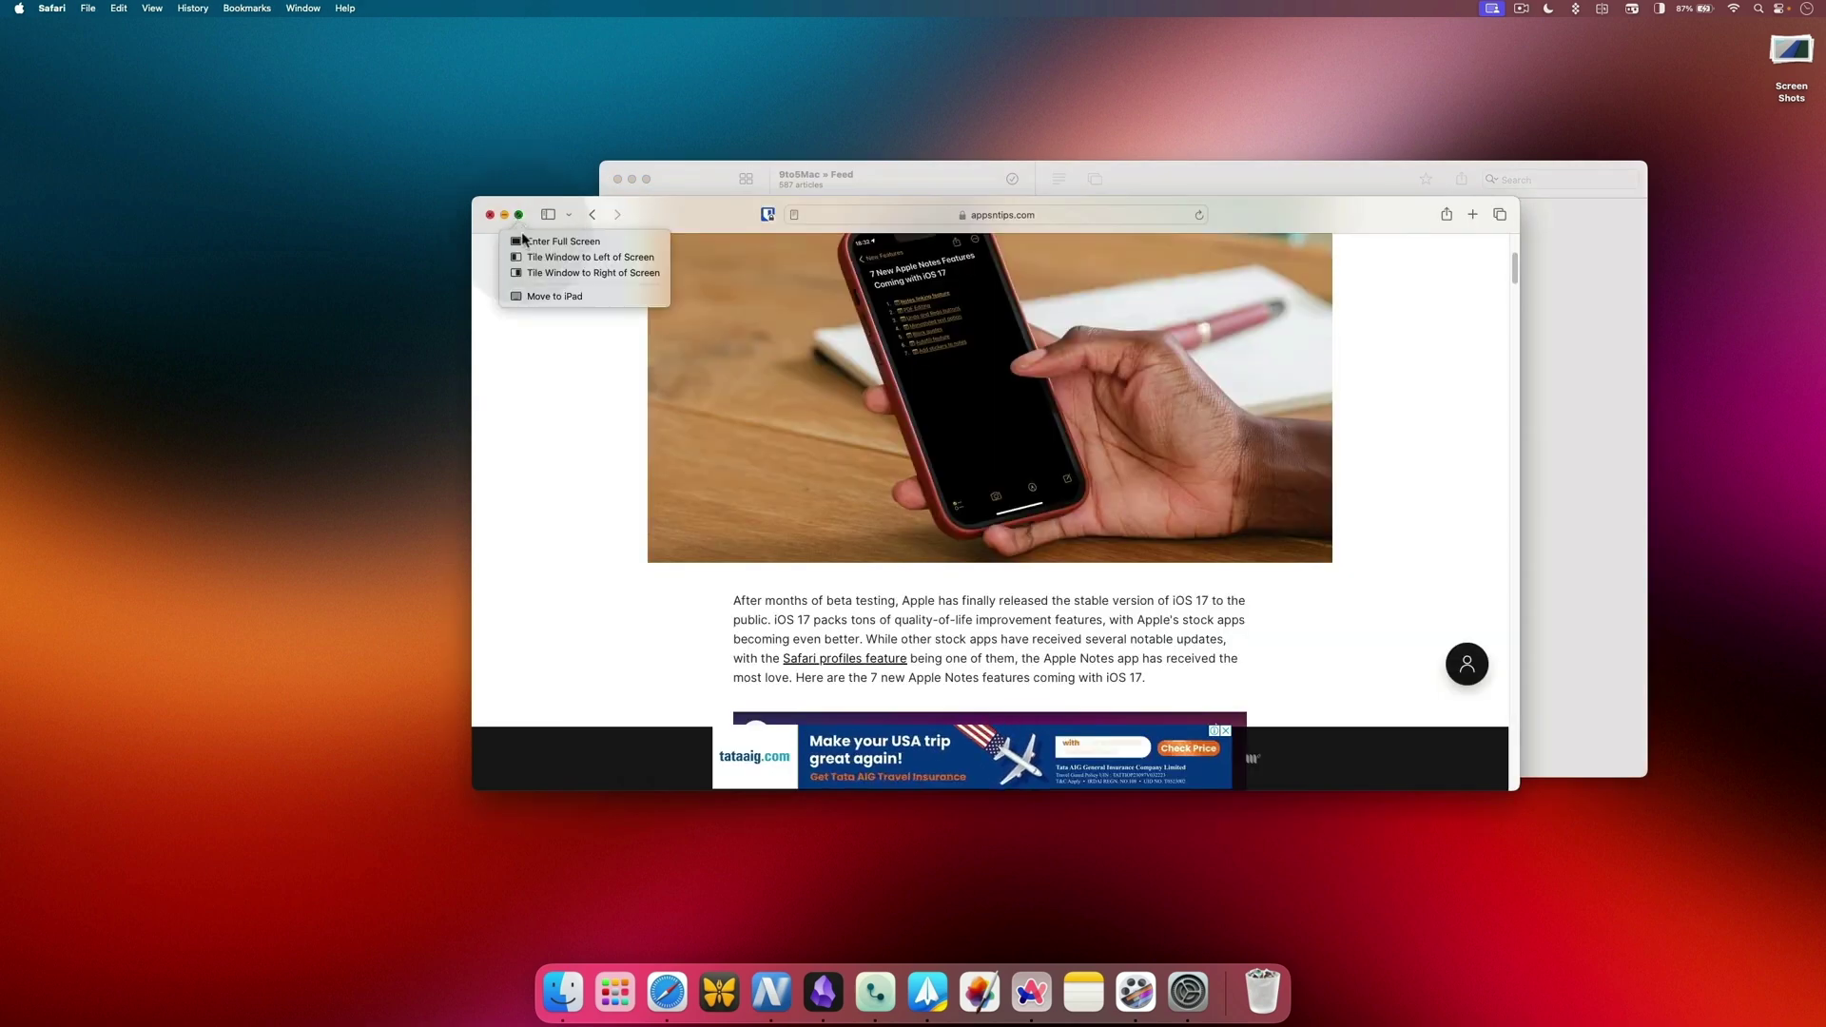
pyautogui.click(529, 259)
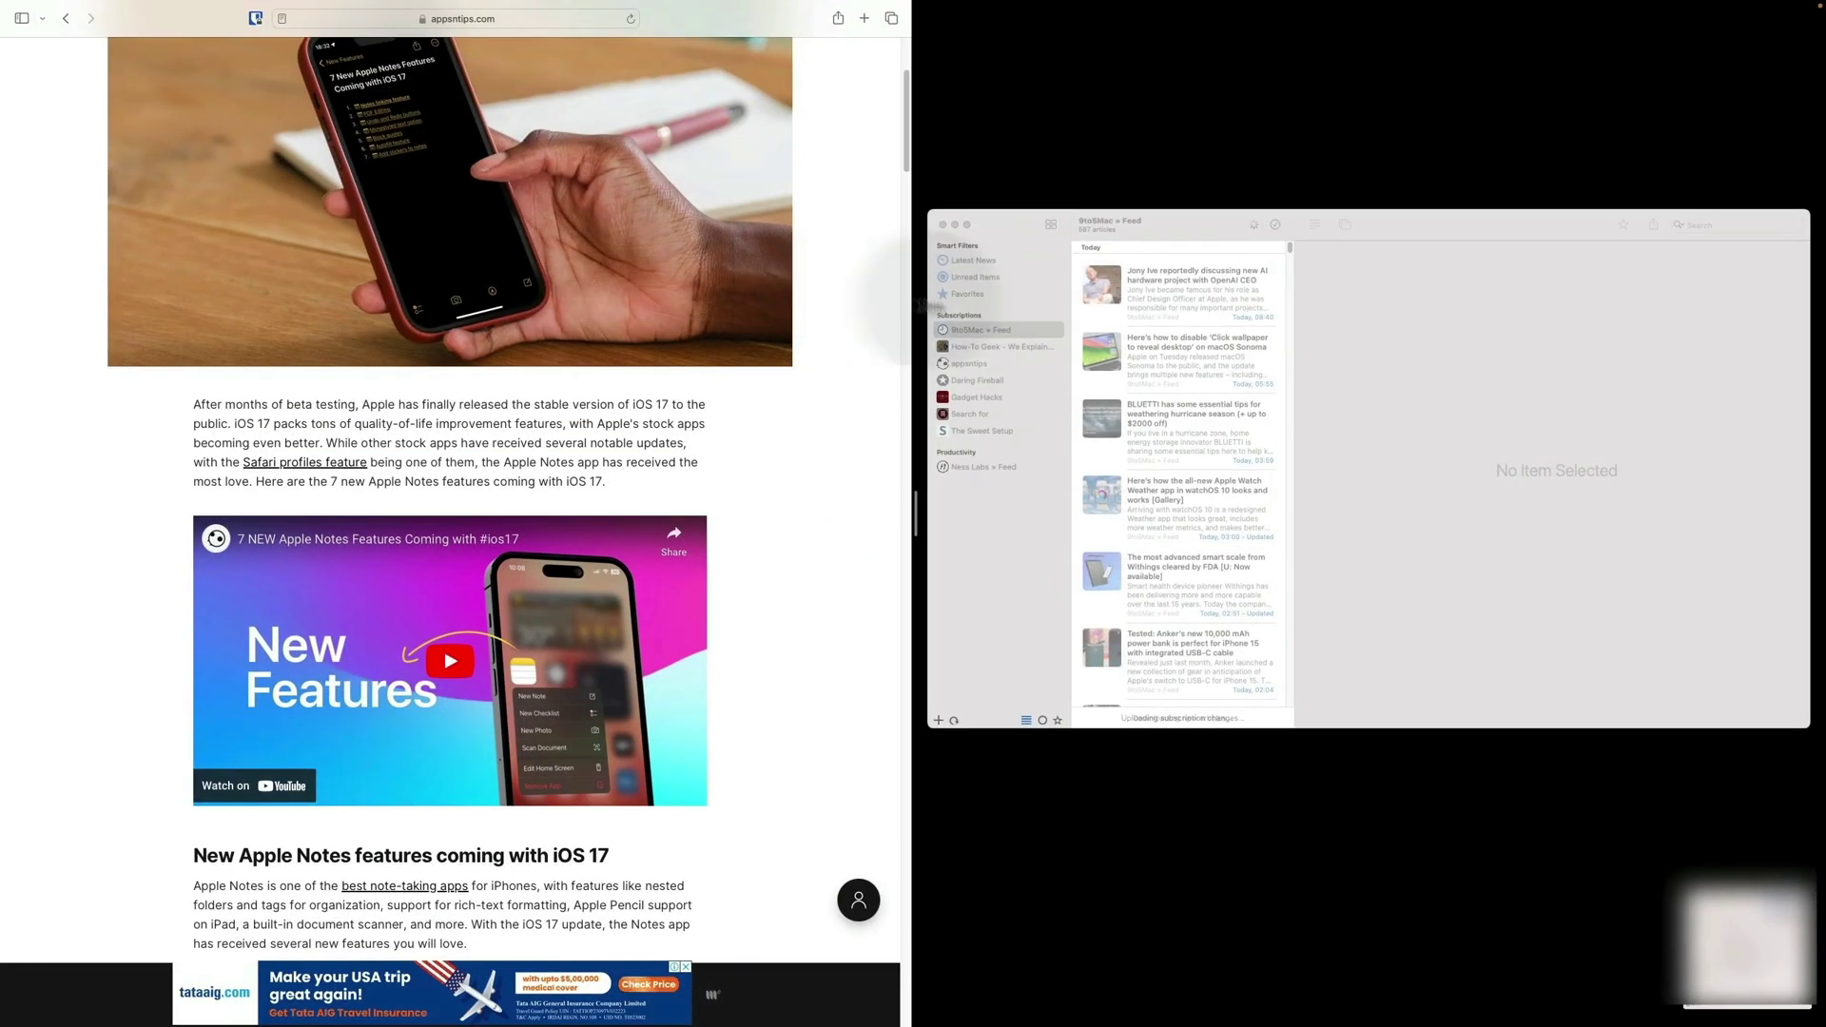
pyautogui.click(993, 306)
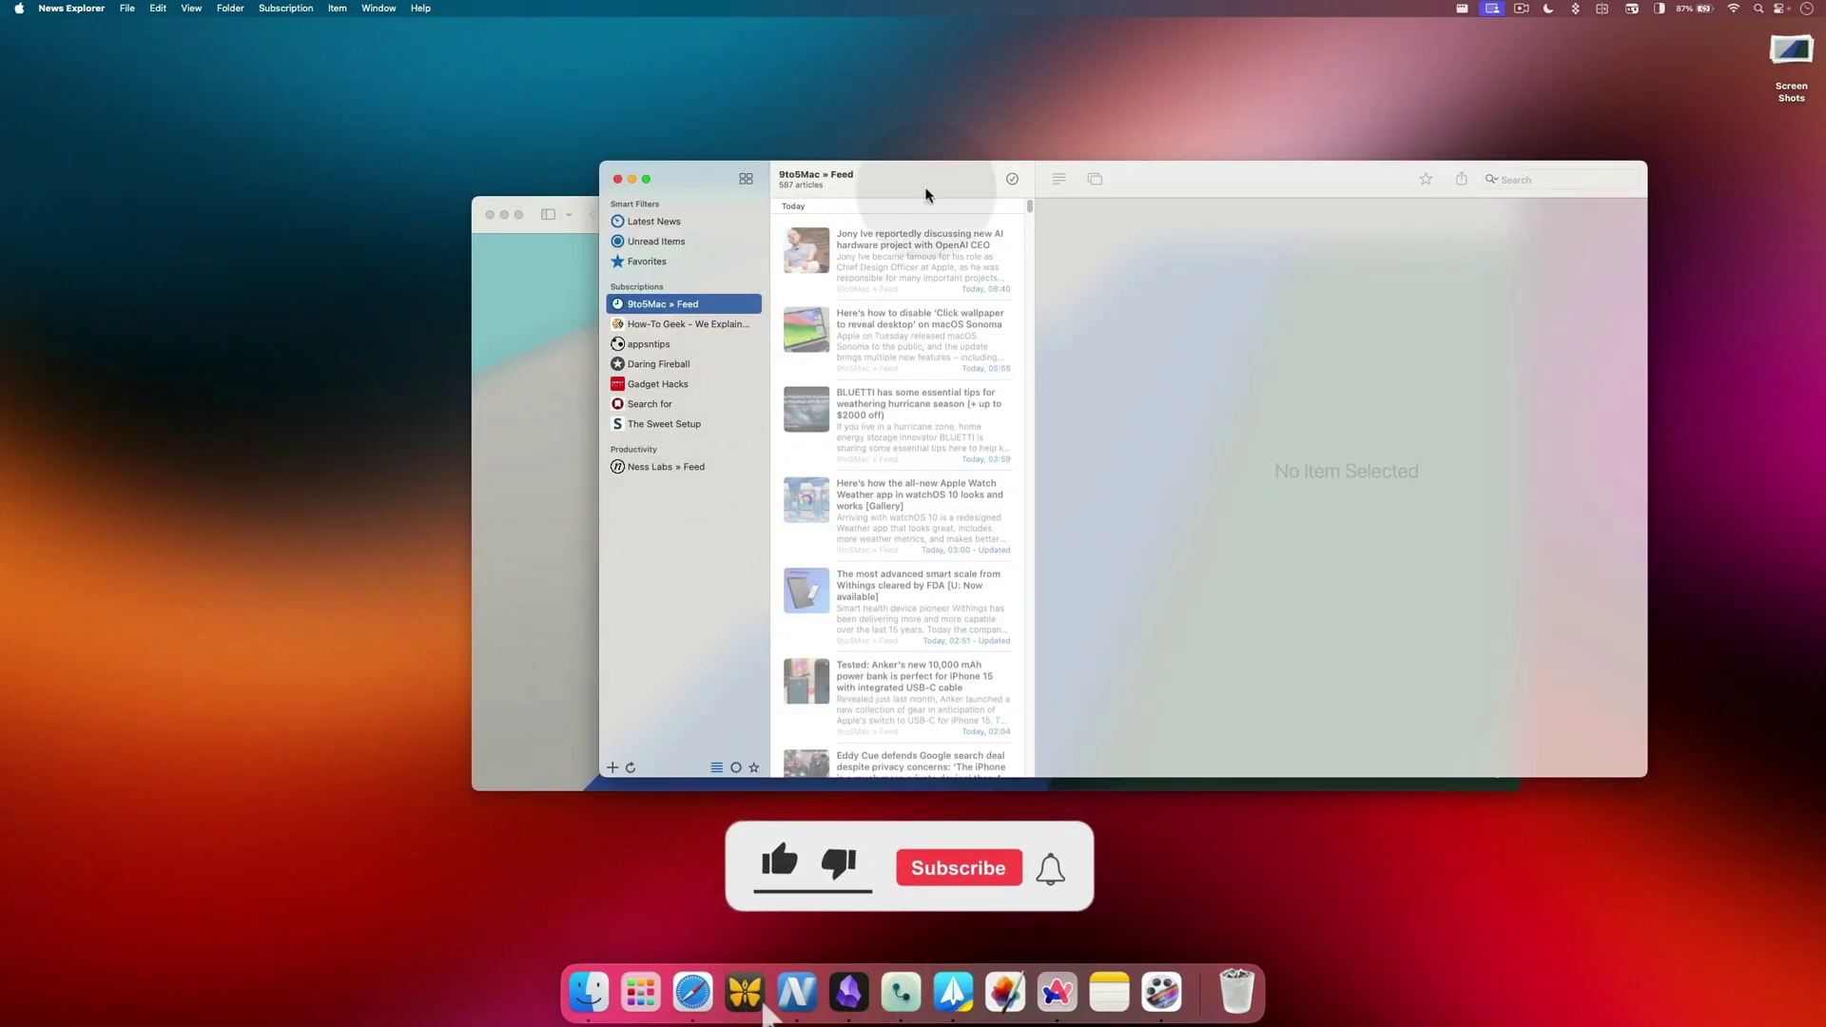
# Step: Snap News Explorer to the right half with Ctrl+Option+Right, and Safari to the left half
pyautogui.hotkey('ctrl', 'alt', 'Right')
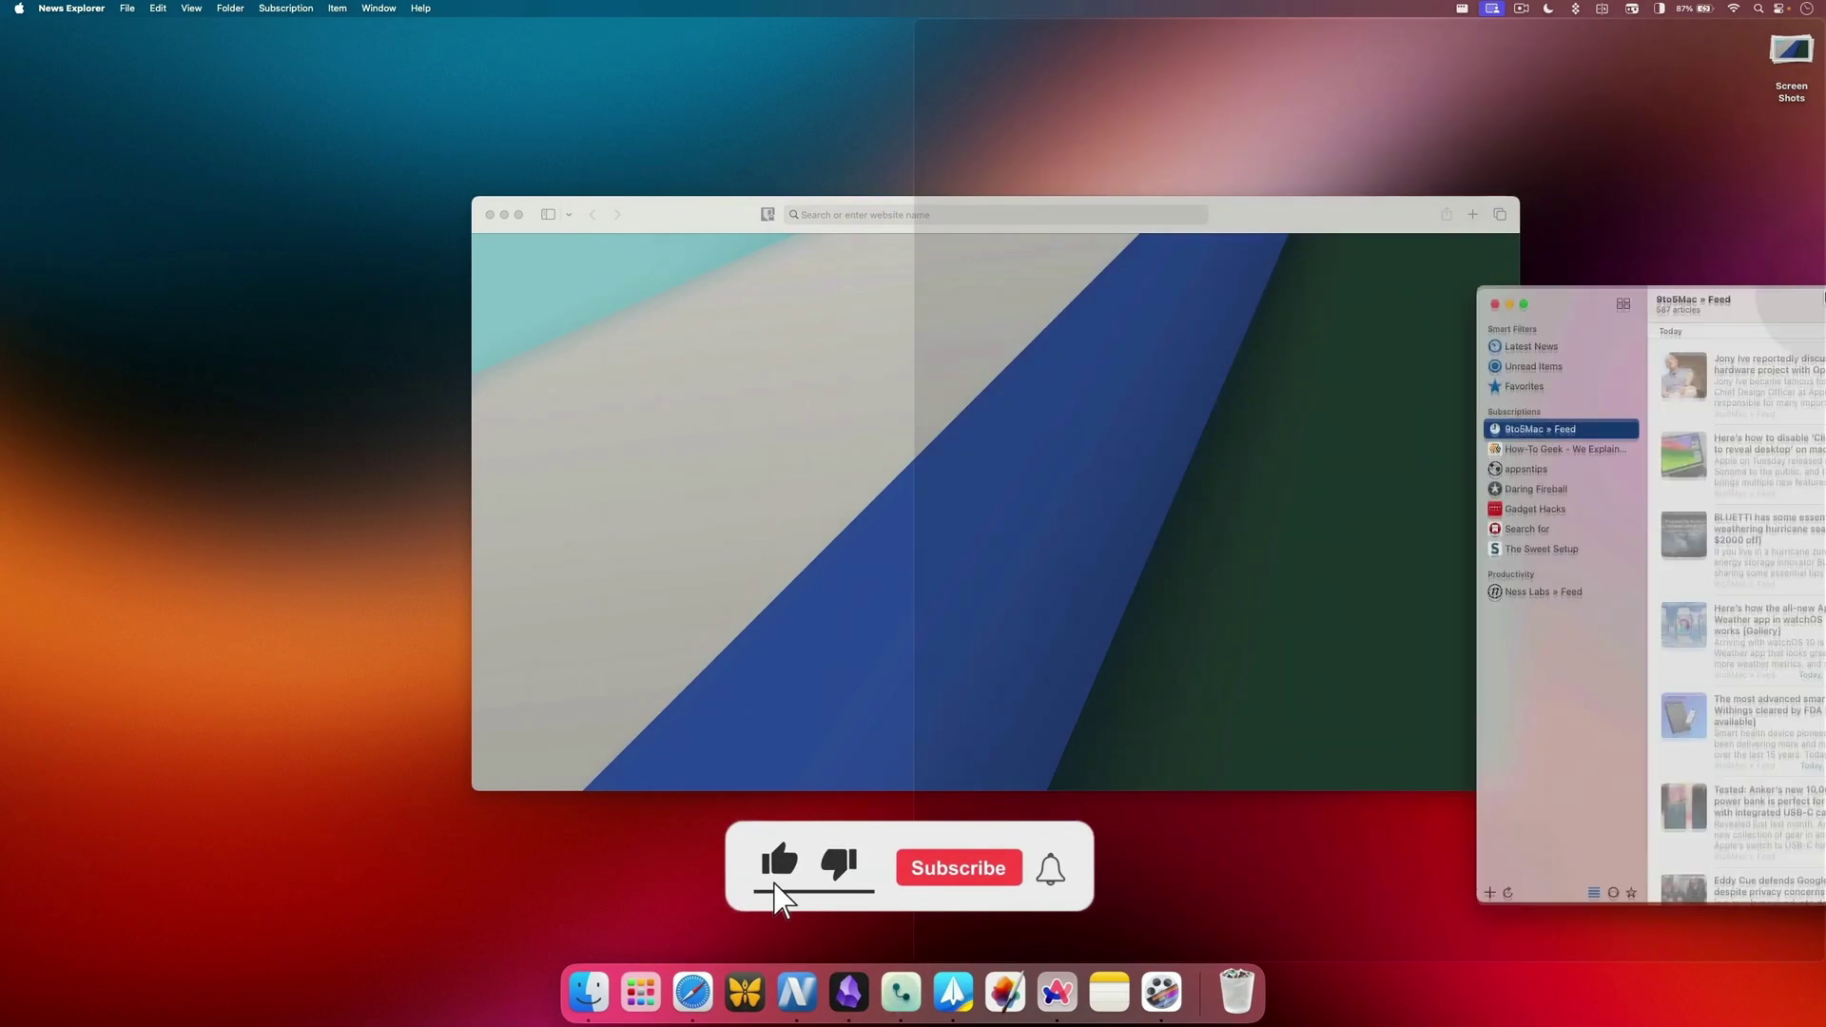
pyautogui.moveTo(672, 224); pyautogui.dragTo(2, 371)
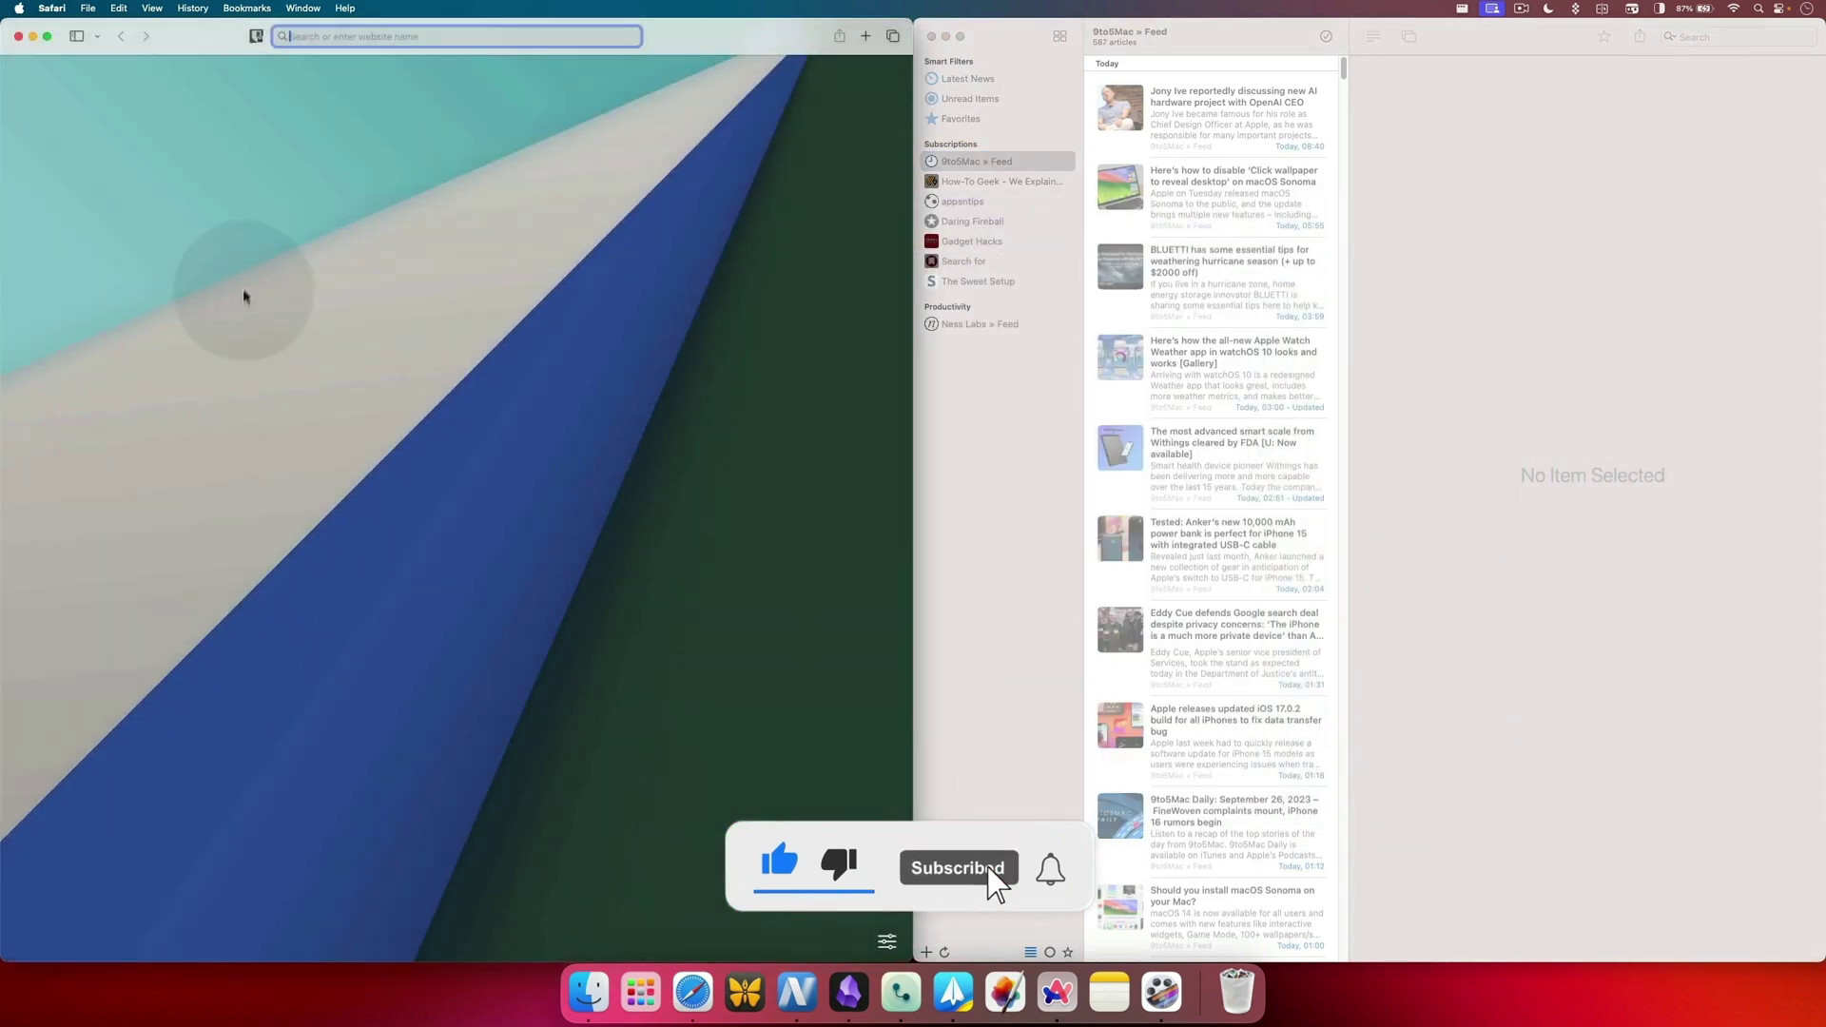